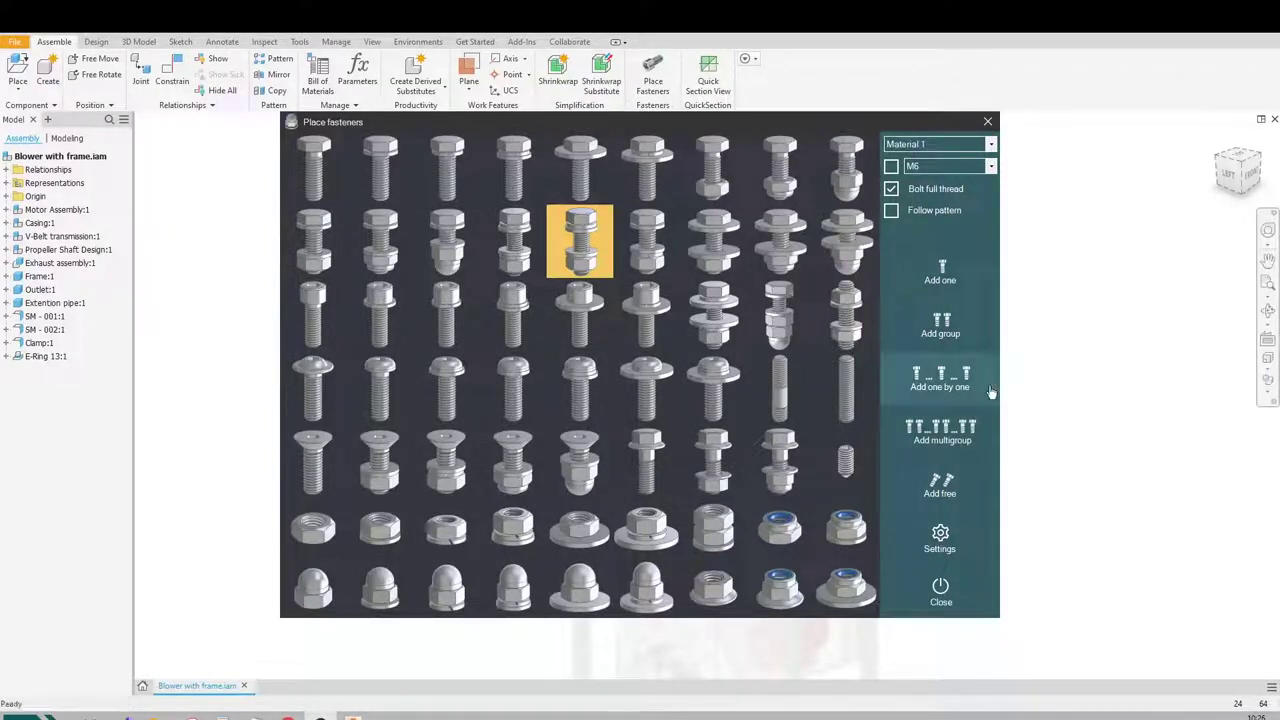
# - Check in the add-in manager that Place_Fasteners is loaded and set to load automatically
pyautogui.click(940, 600)
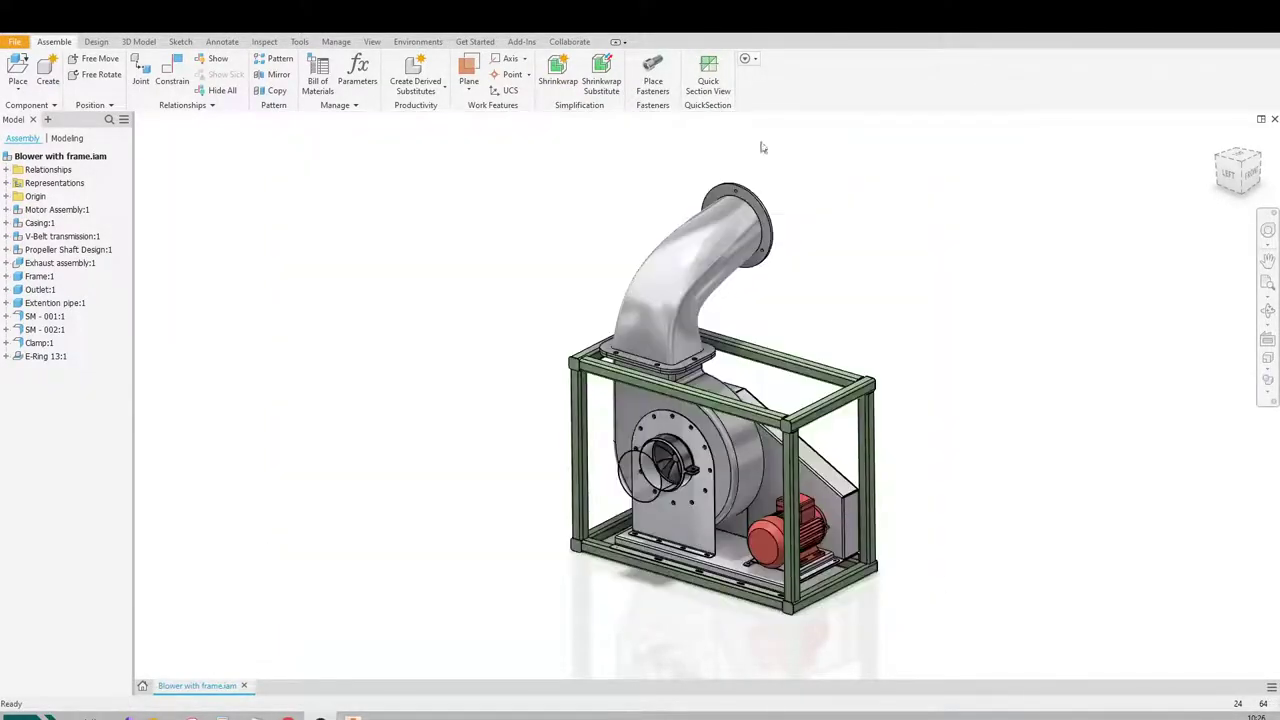
pyautogui.click(298, 42)
pyautogui.click(372, 90)
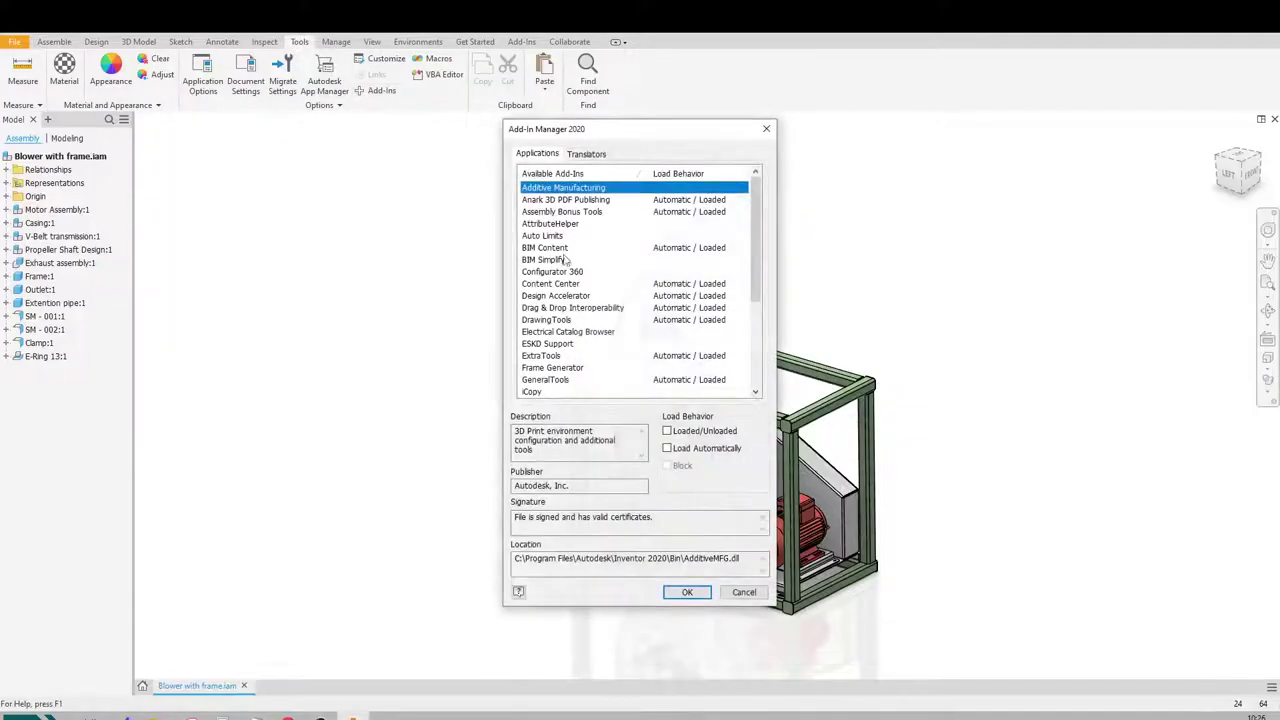
pyautogui.scroll(-4, 570, 340)
pyautogui.click(552, 308)
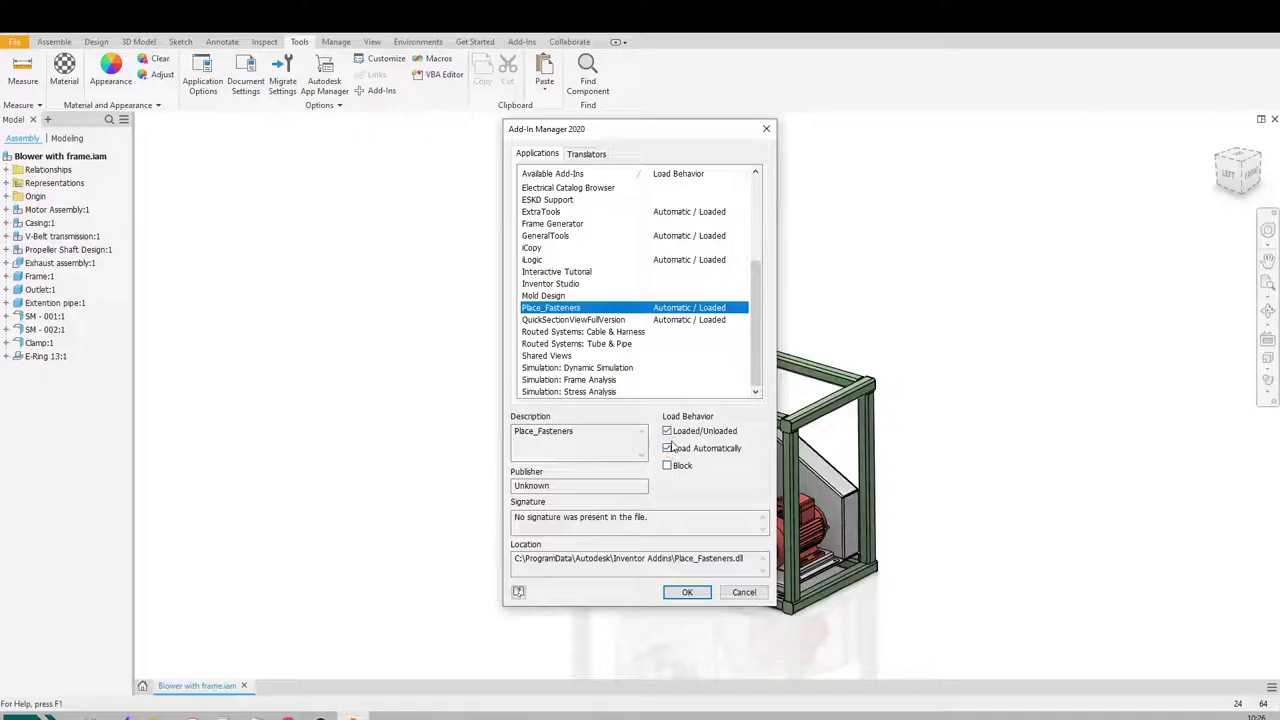
pyautogui.click(687, 593)
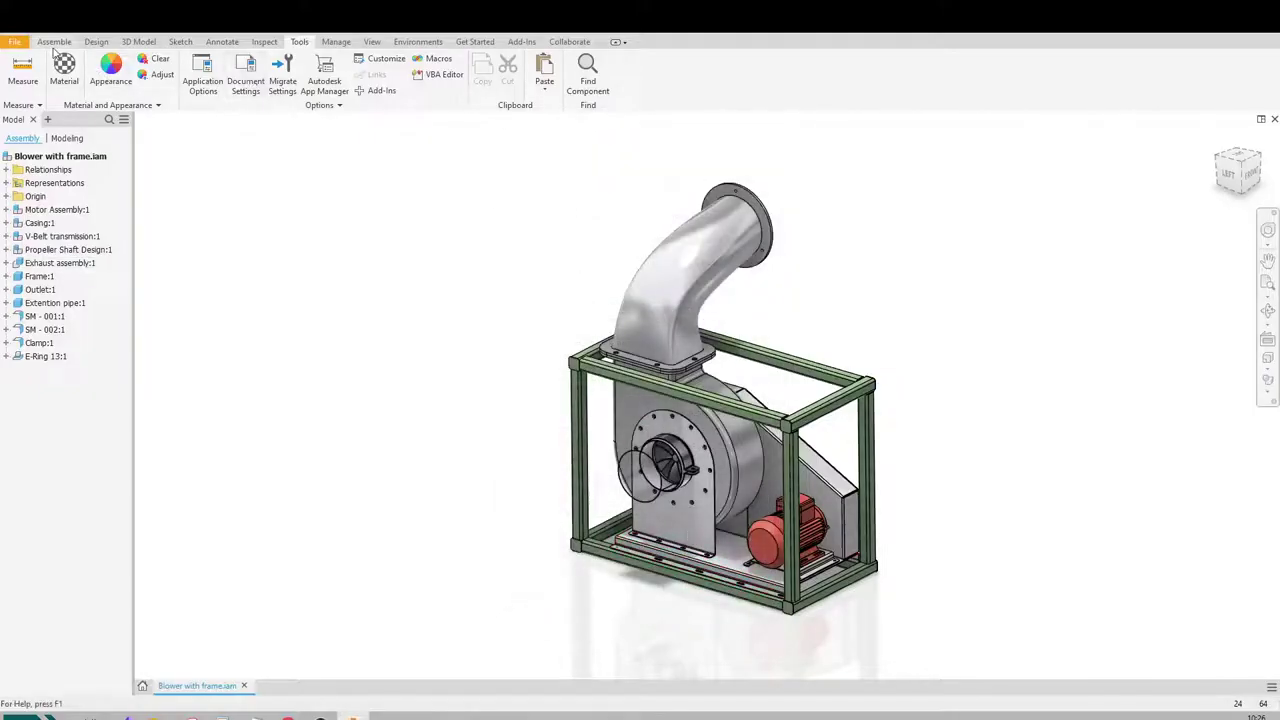
# - Open the settings of the fastener placement tool and choose Metric as the unit system
pyautogui.click(54, 44)
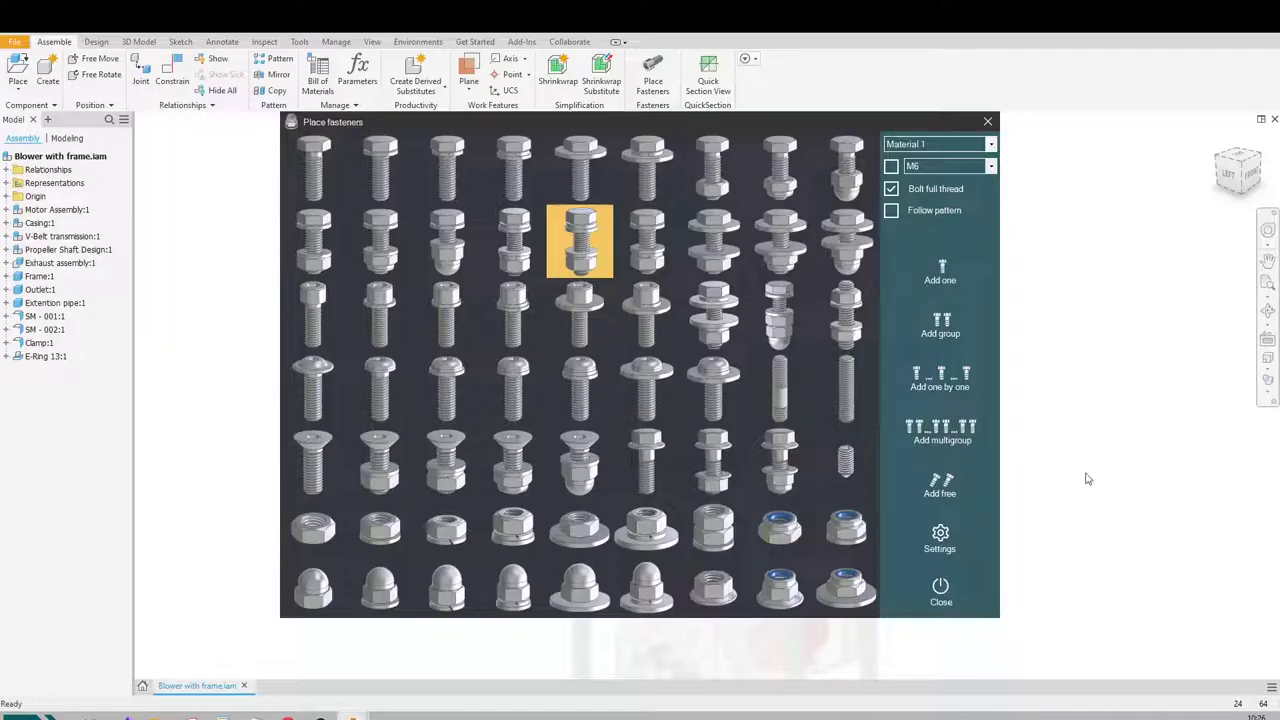
pyautogui.click(958, 540)
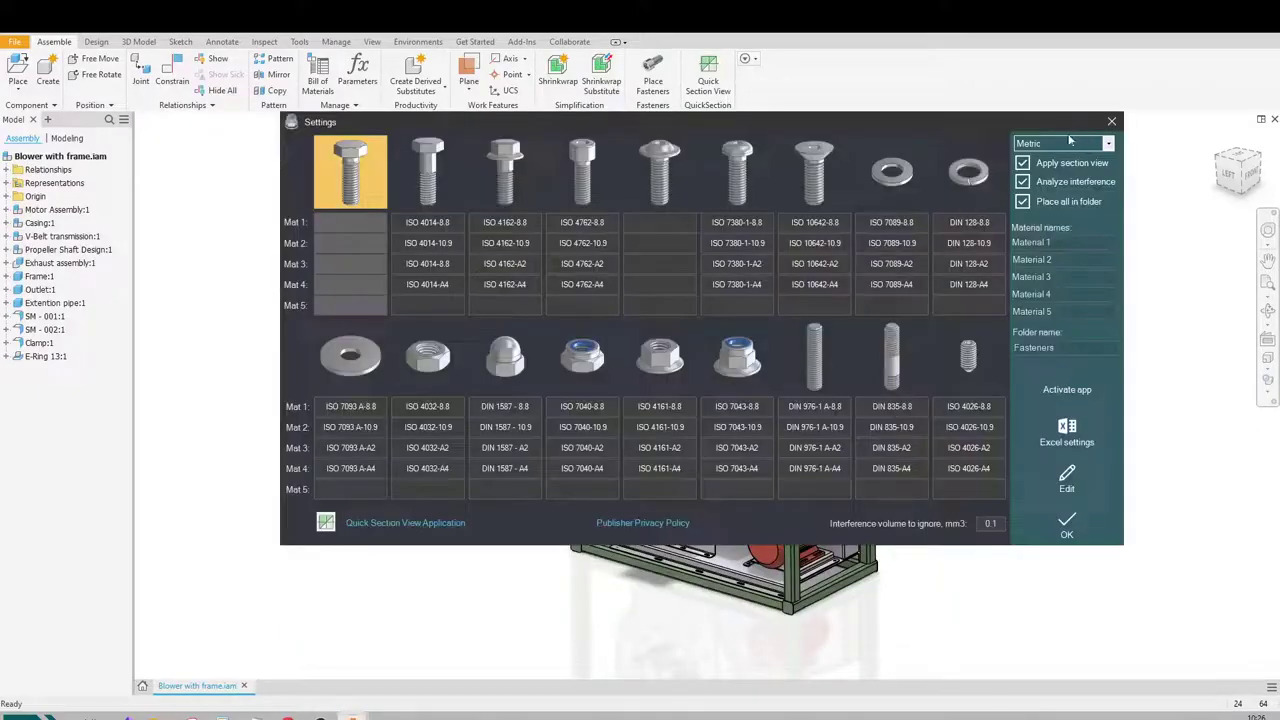
pyautogui.click(1068, 143)
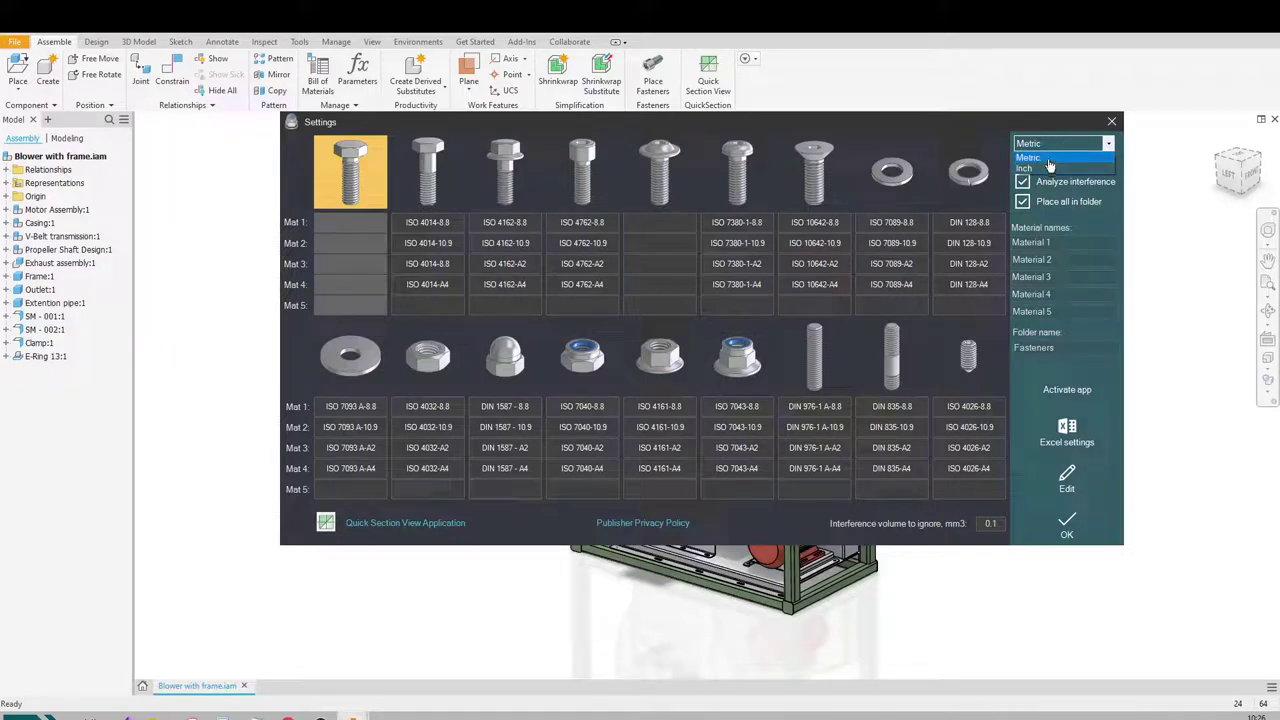
pyautogui.click(1047, 159)
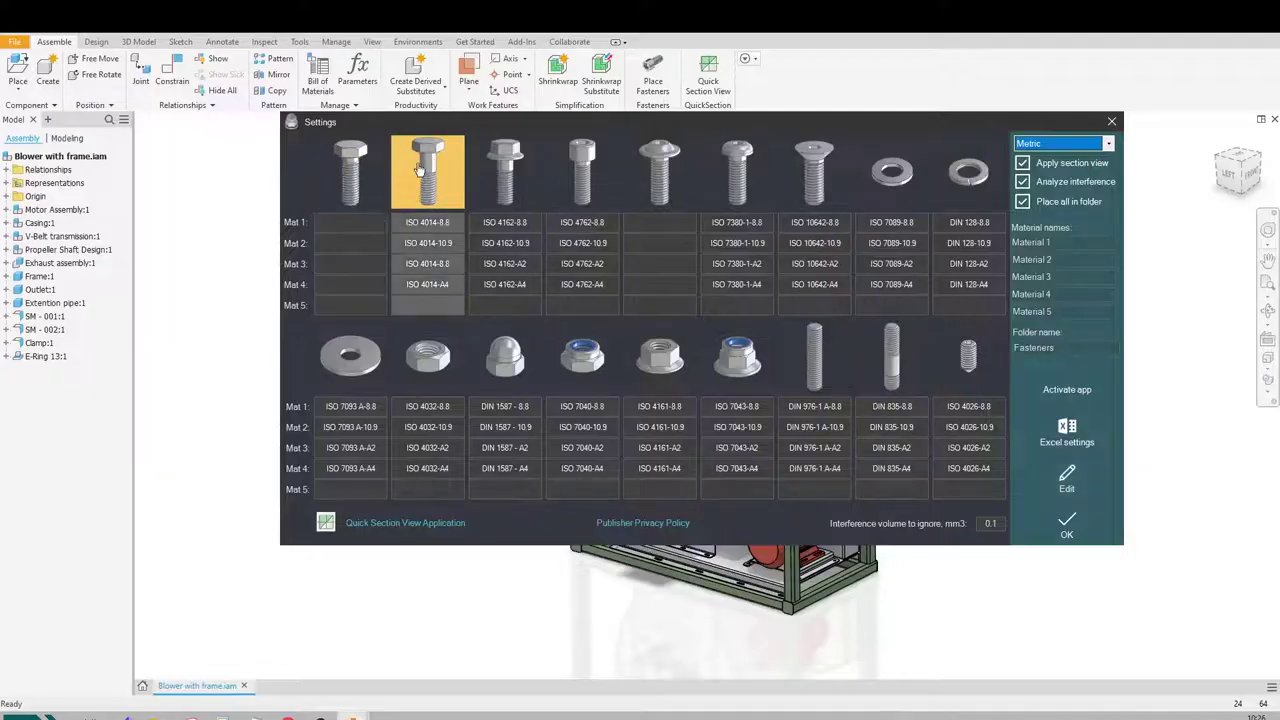
# - Customize the full-thread bolt family by assigning ISO 4017-8.8 to Material 1
pyautogui.click(1033, 432)
pyautogui.scroll(-3, 662, 450)
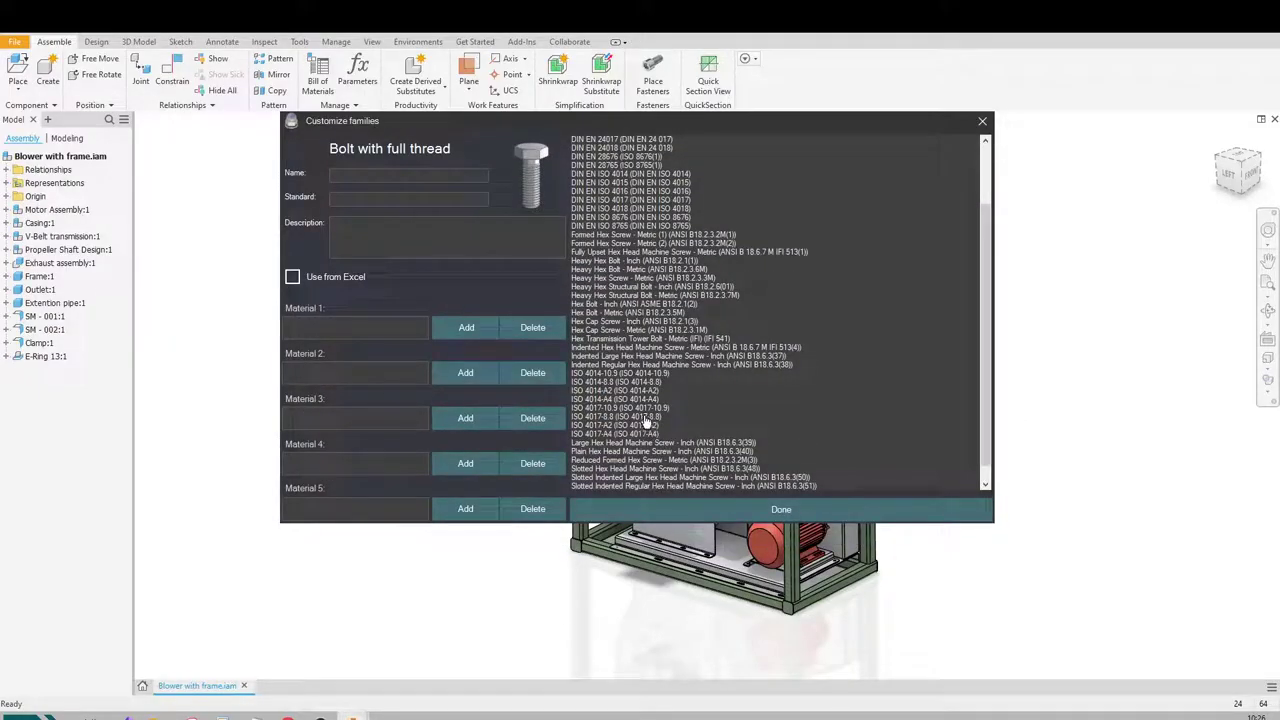
pyautogui.click(641, 417)
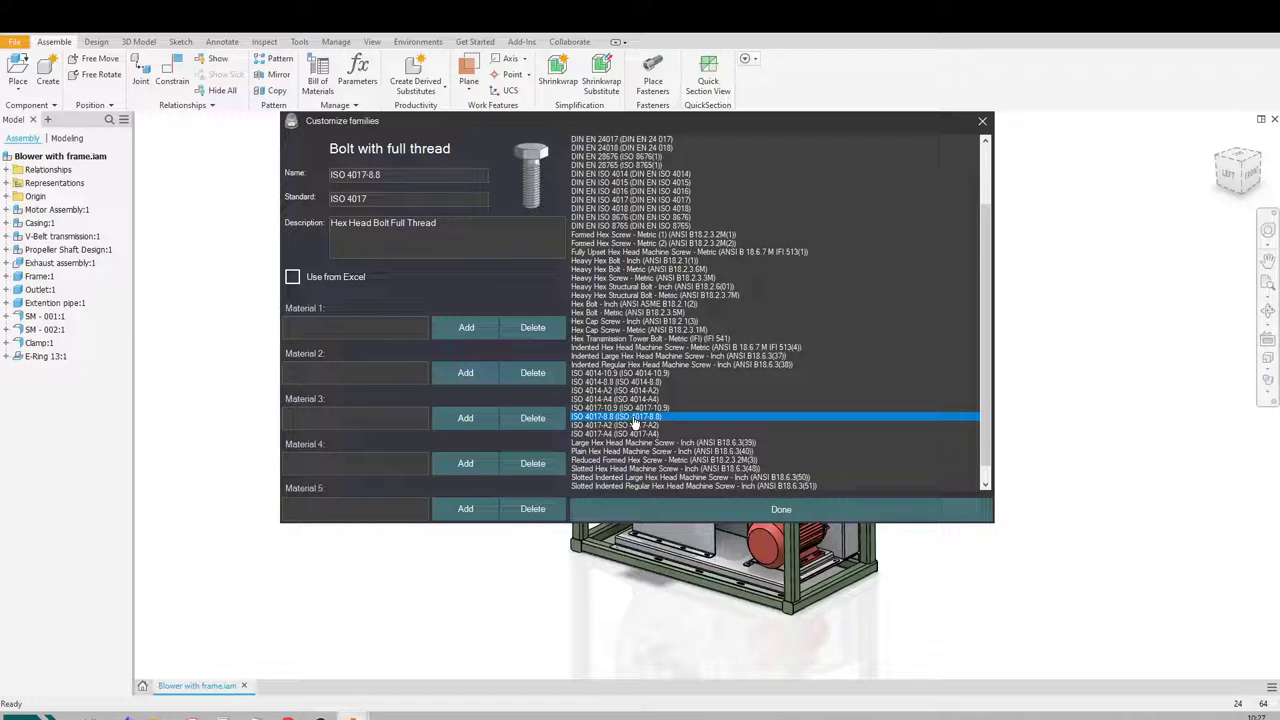
pyautogui.click(466, 327)
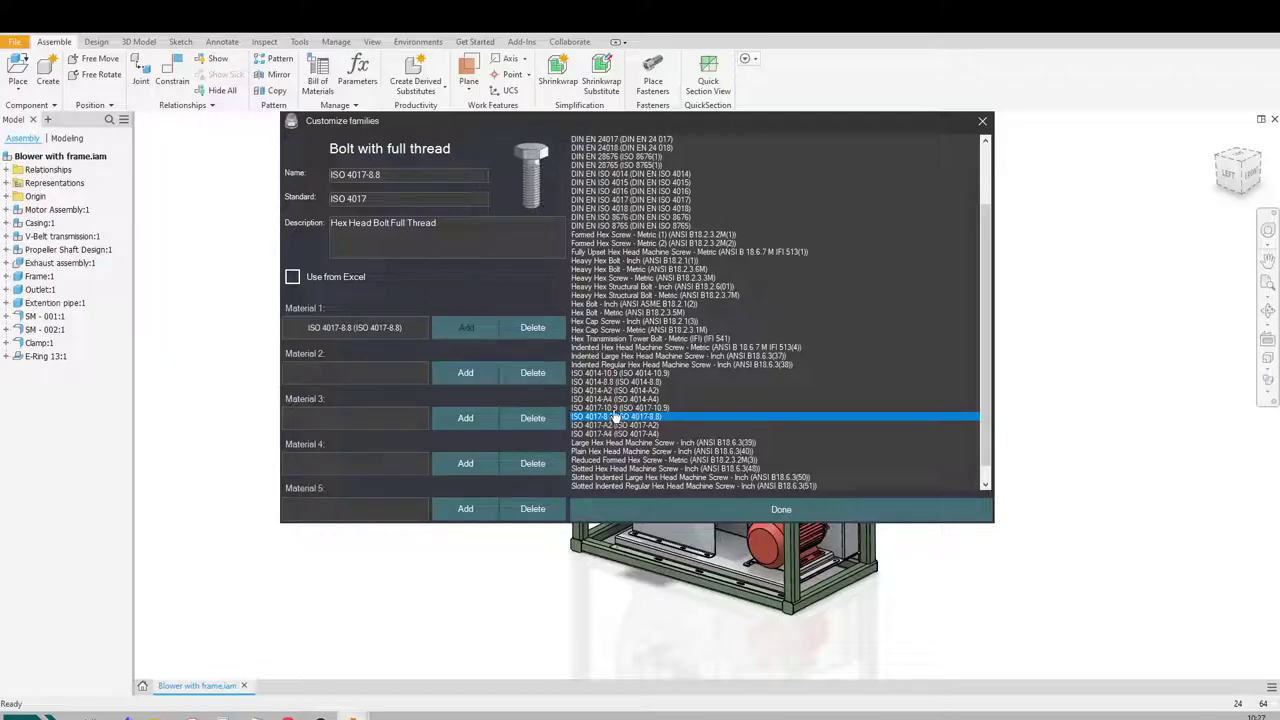
# - Assign ISO 4017-10.9, ISO 4017-A2 and ISO 4017-A4 to Materials 2, 3 and 4 of the full-thread bolt and accept the settings
pyautogui.click(625, 408)
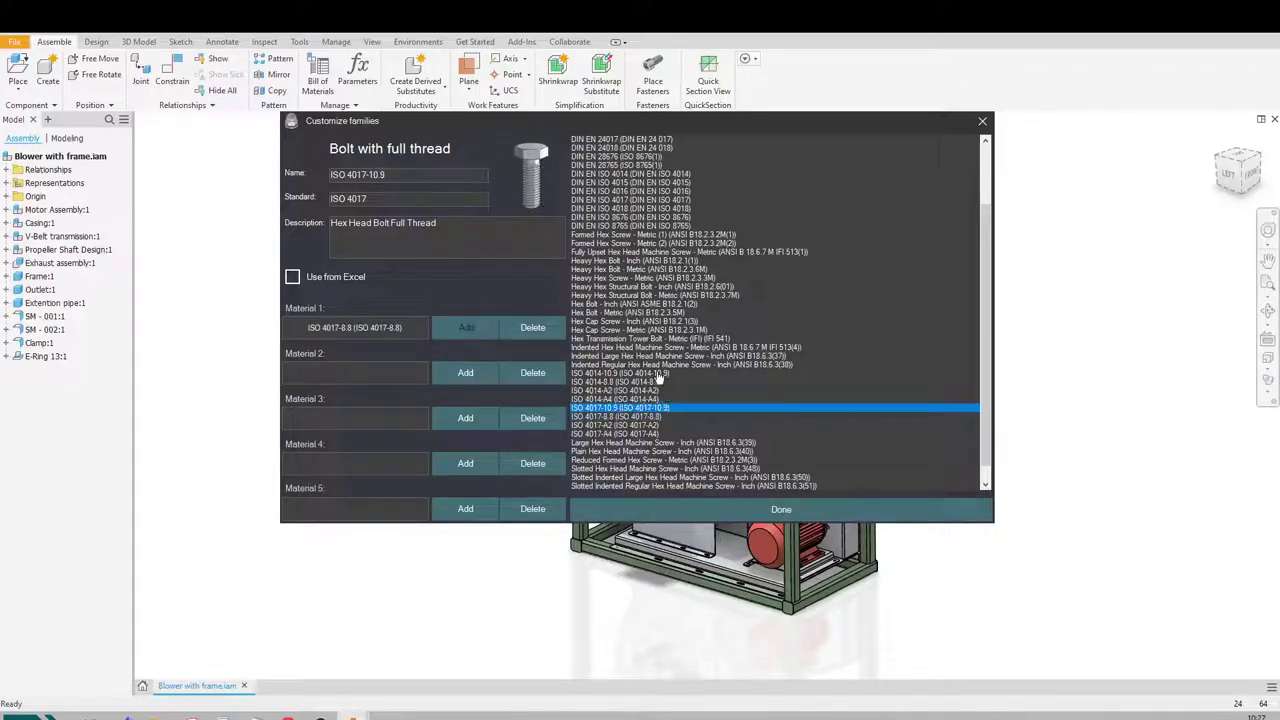
pyautogui.click(466, 372)
pyautogui.click(610, 426)
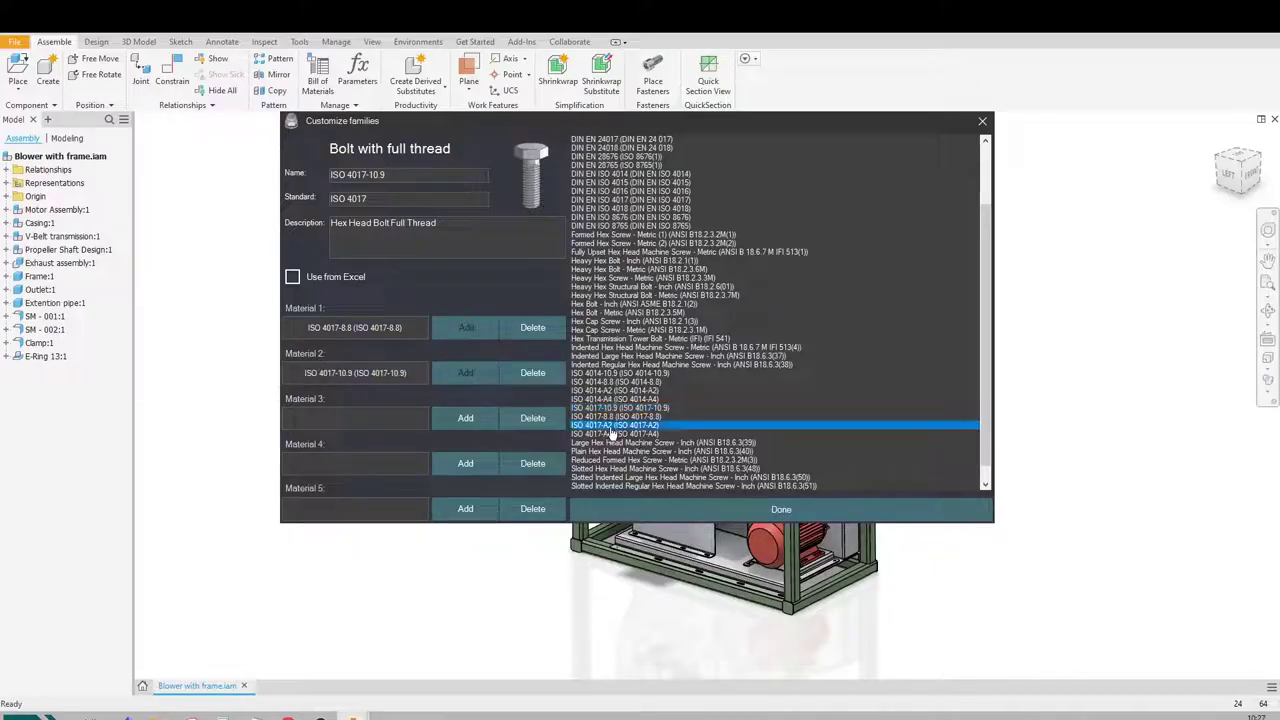
pyautogui.click(466, 418)
pyautogui.press('Down')
pyautogui.click(466, 463)
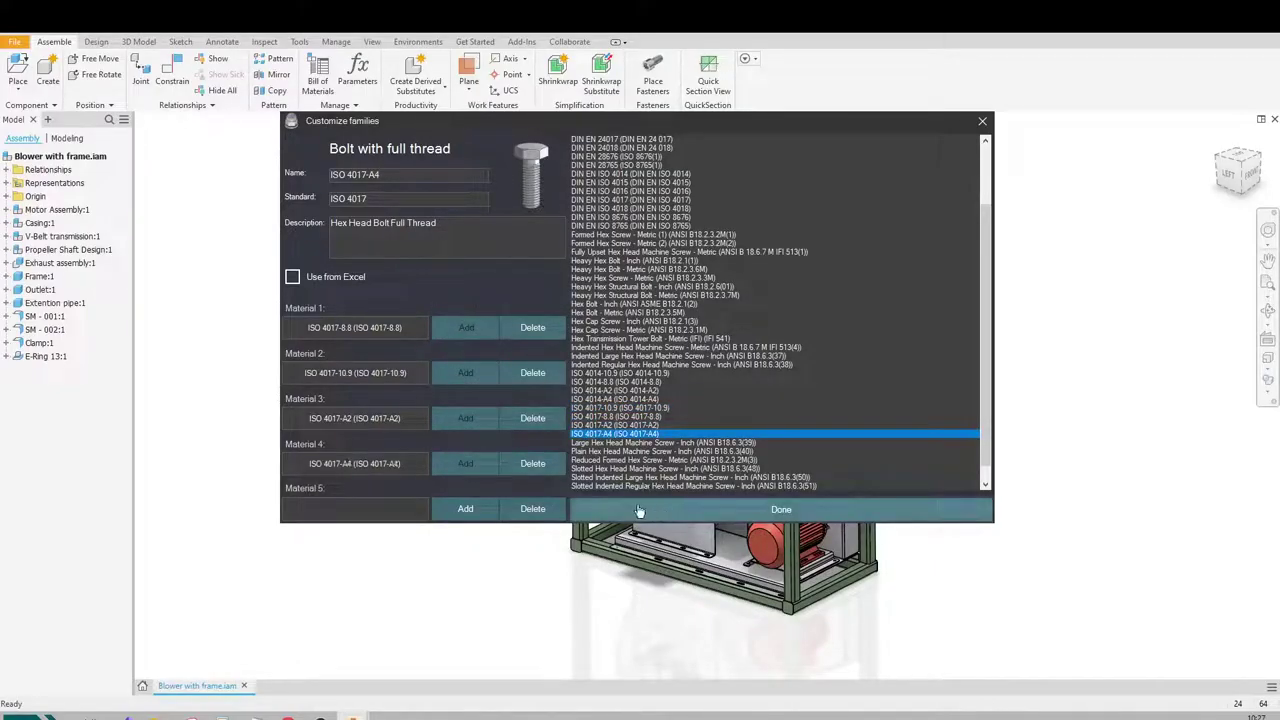
pyautogui.click(670, 508)
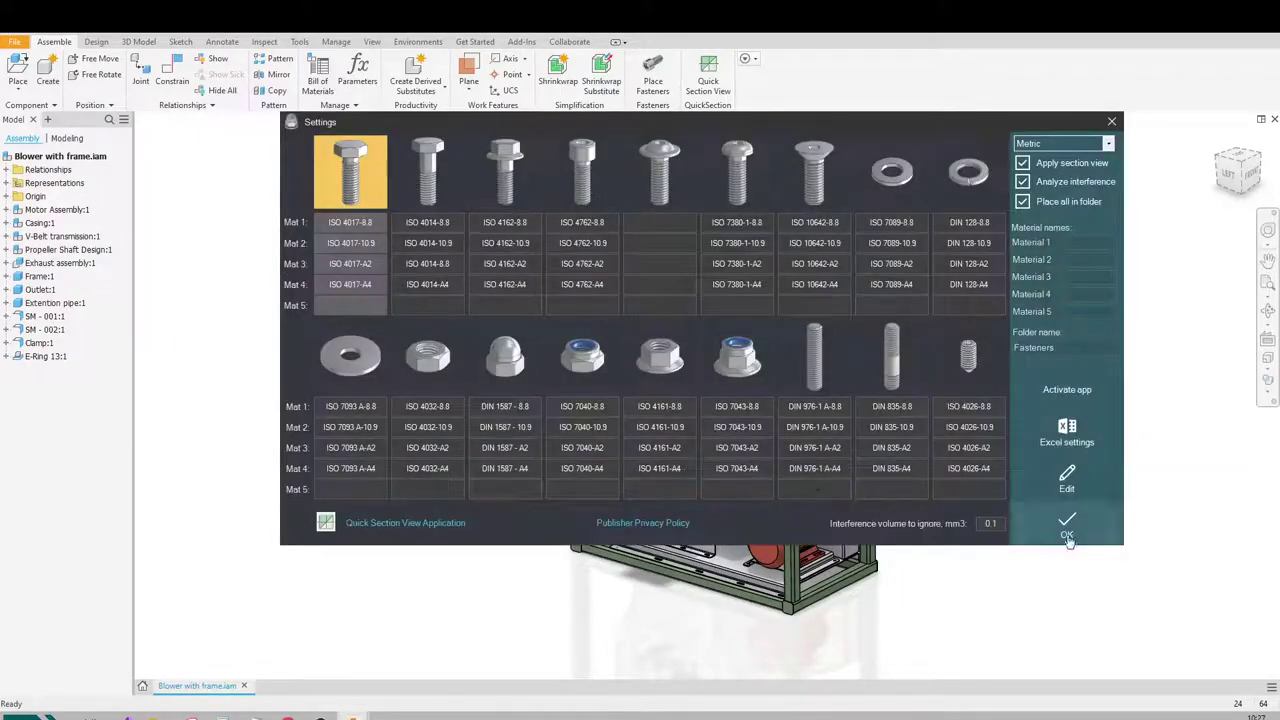
pyautogui.click(1068, 535)
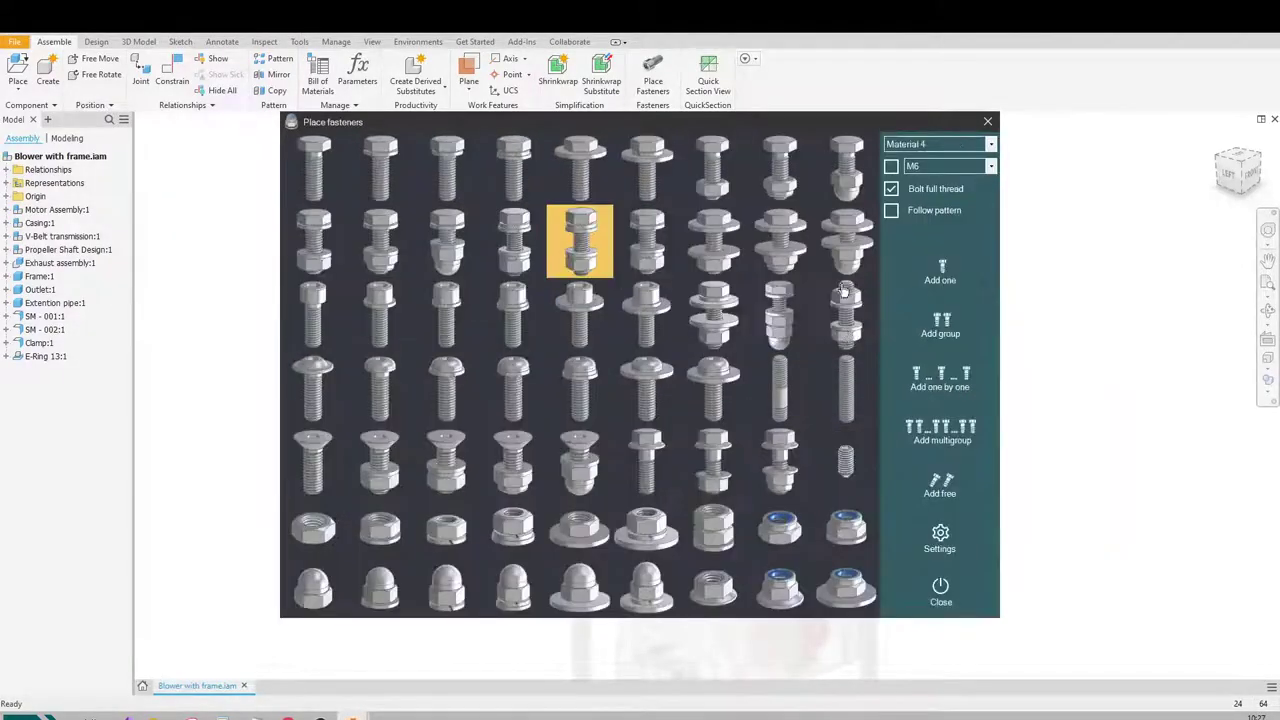
# - Add one hex bolt with washers and nut in Material 1 through the two aligned holes of the inlet clamp
pyautogui.click(318, 243)
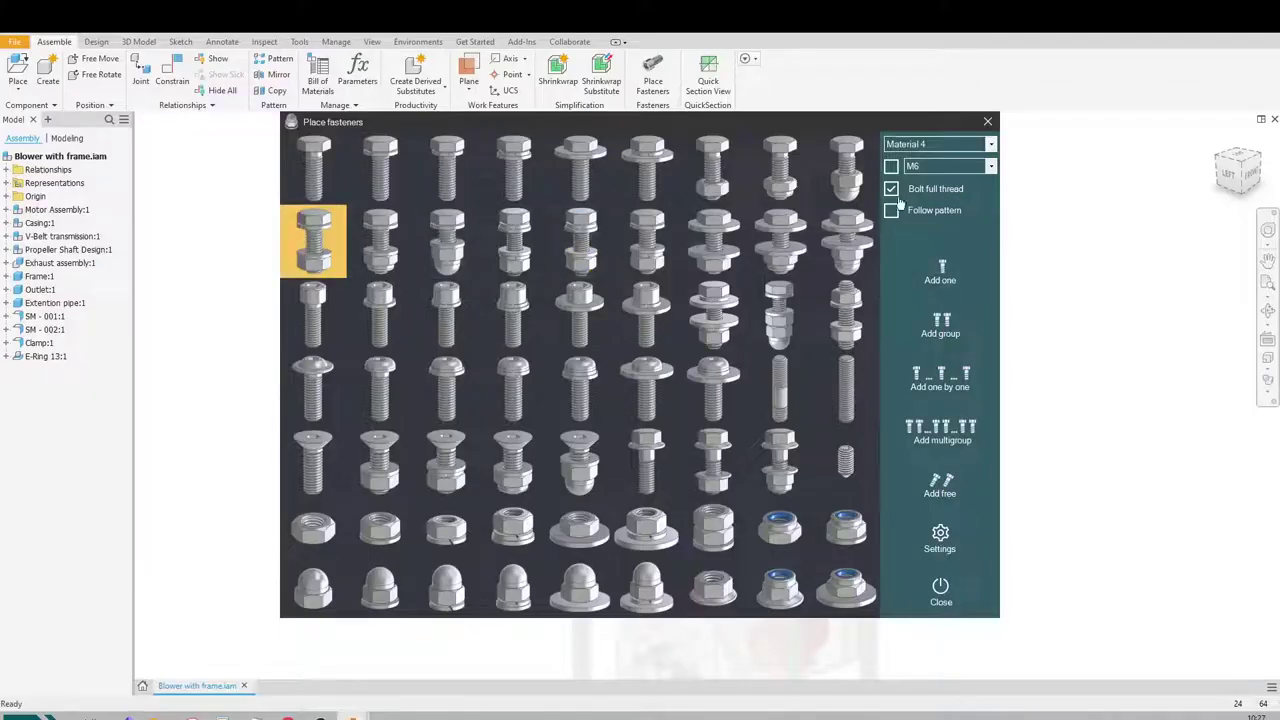
pyautogui.click(926, 148)
pyautogui.click(920, 159)
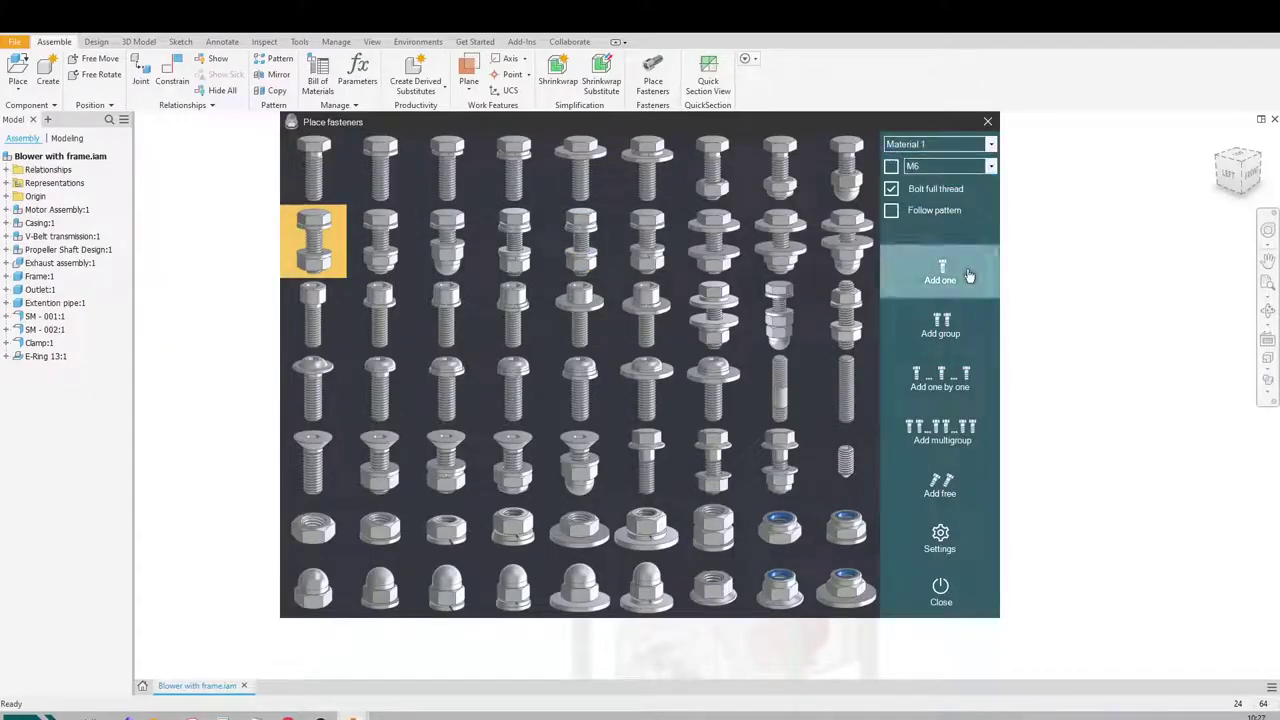
pyautogui.click(968, 275)
pyautogui.scroll(5, 663, 513)
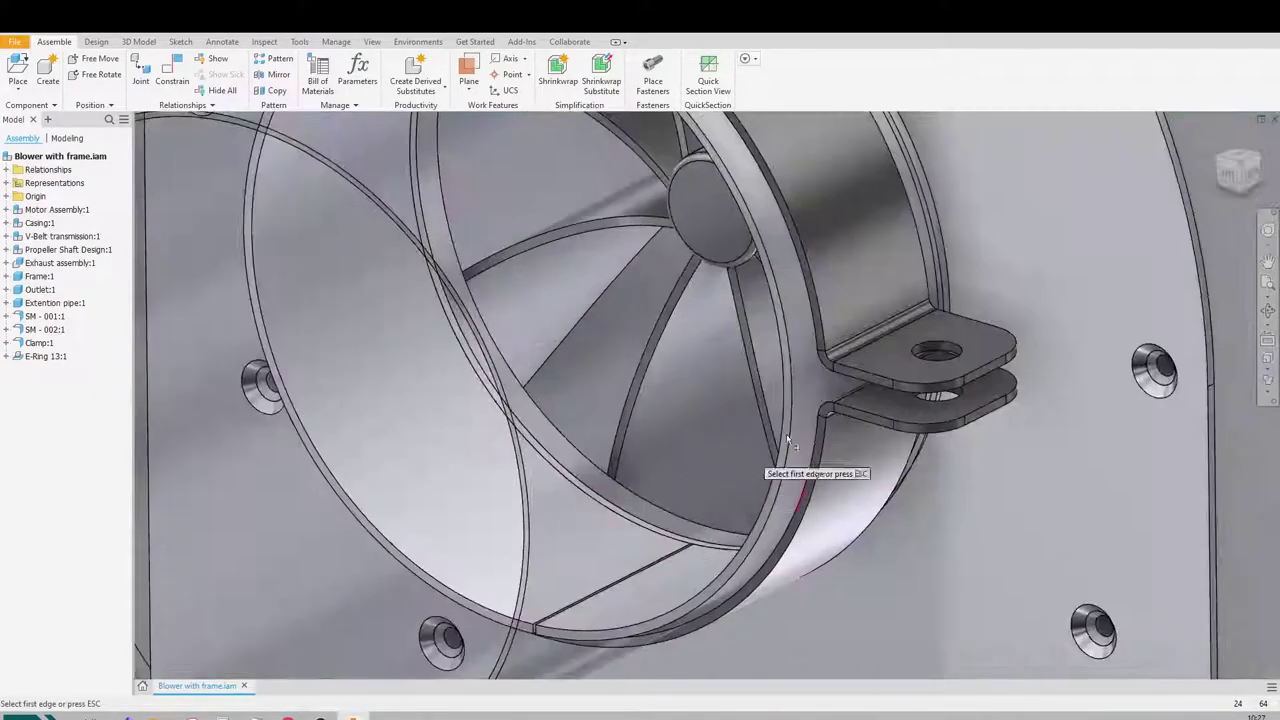
pyautogui.click(949, 342)
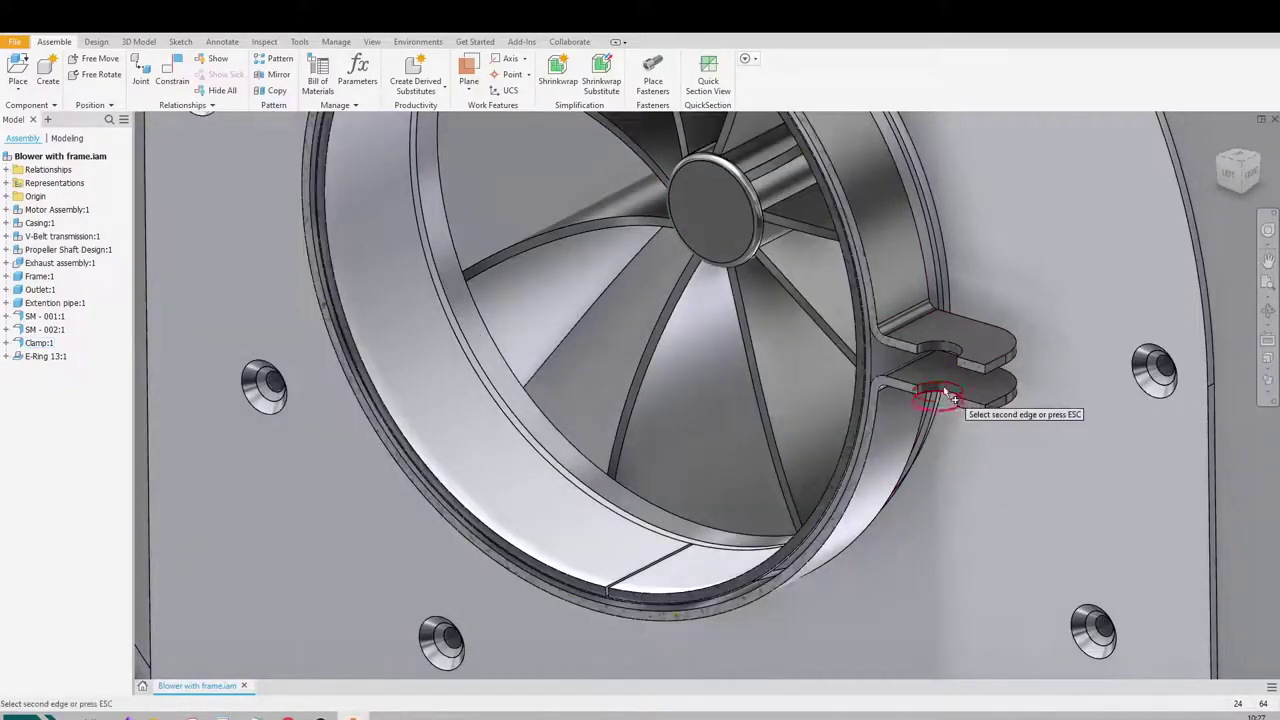
pyautogui.click(939, 385)
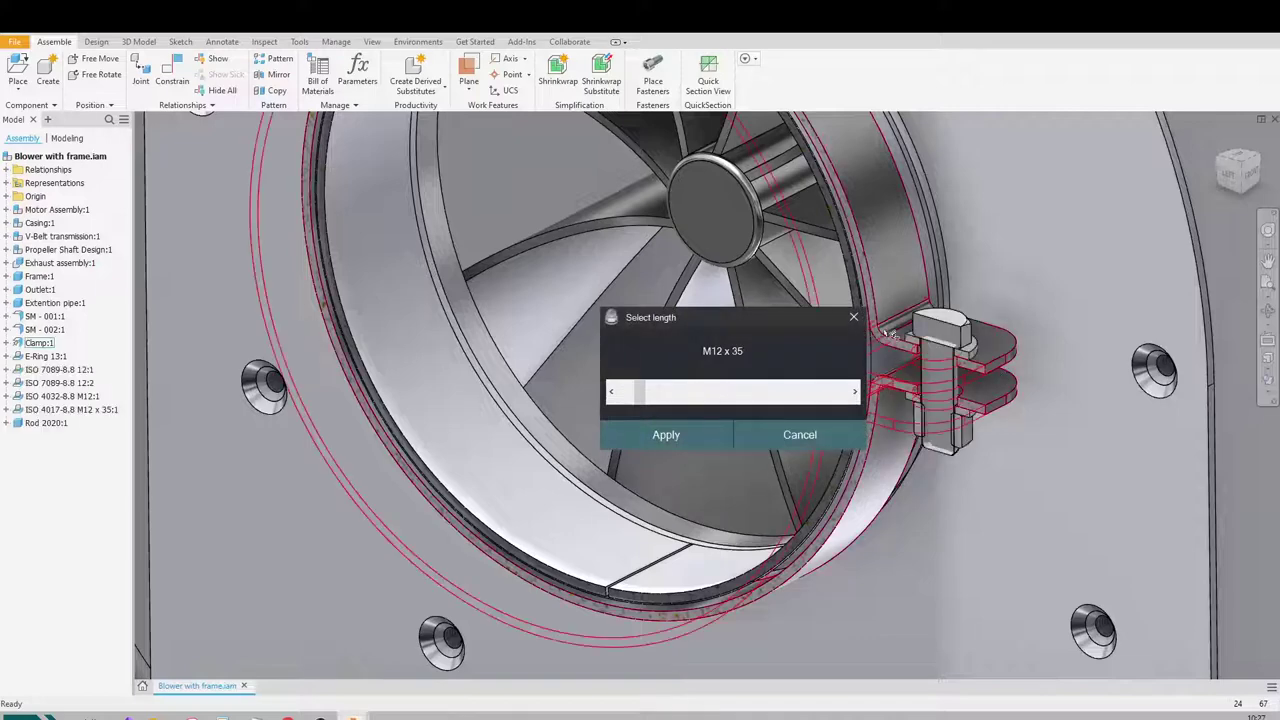
# - Set the clamp bolt's size to M12 x 40, apply it, and review the placed parts in the Fasteners folder
pyautogui.moveTo(820, 321); pyautogui.dragTo(1128, 521)
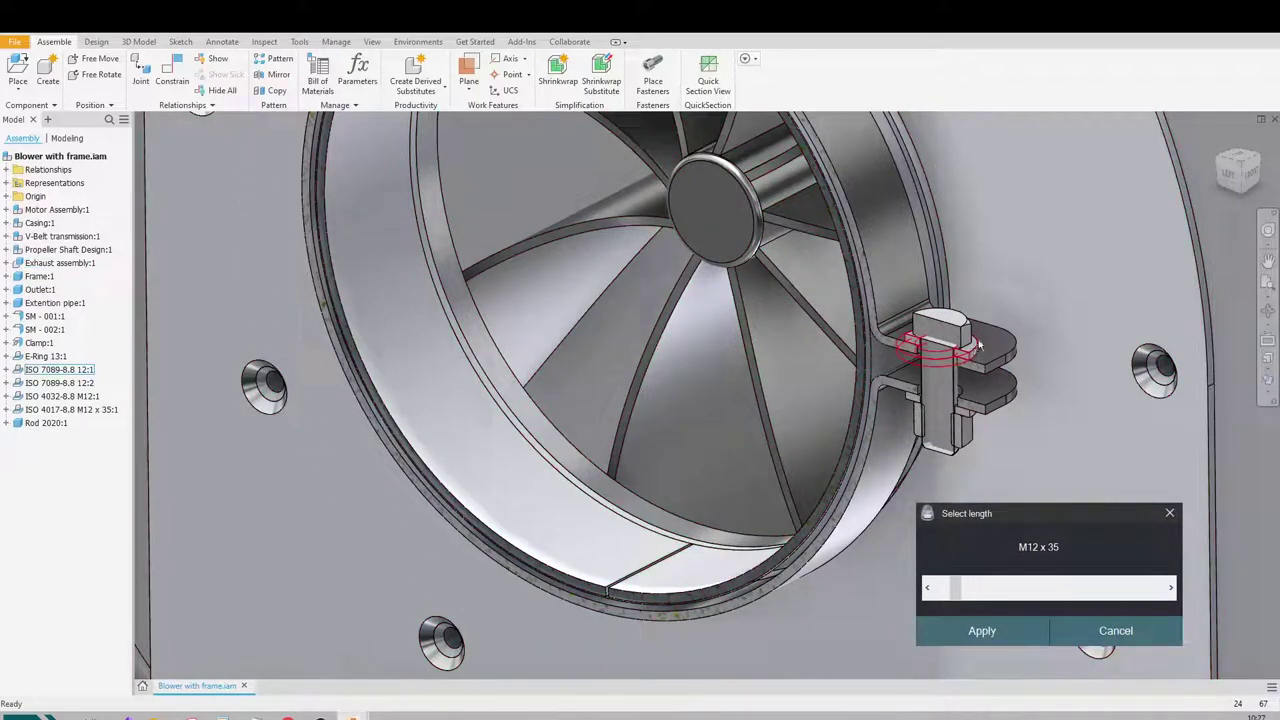
pyautogui.keyDown('shift'); pyautogui.moveTo(941, 328); pyautogui.dragTo(990, 302, button='middle'); pyautogui.keyUp('shift')
pyautogui.moveTo(958, 594)
pyautogui.mouseDown()
pyautogui.moveTo(1007, 588)
pyautogui.moveTo(975, 586)
pyautogui.mouseUp()
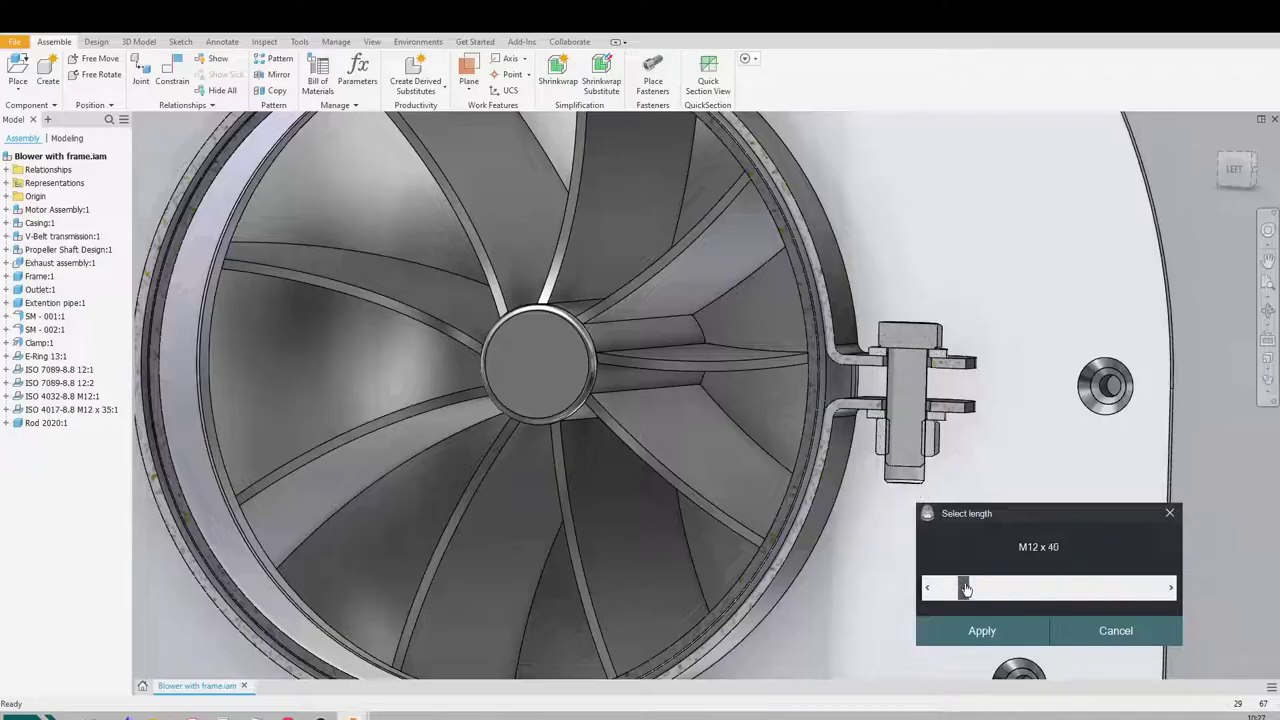
pyautogui.click(984, 632)
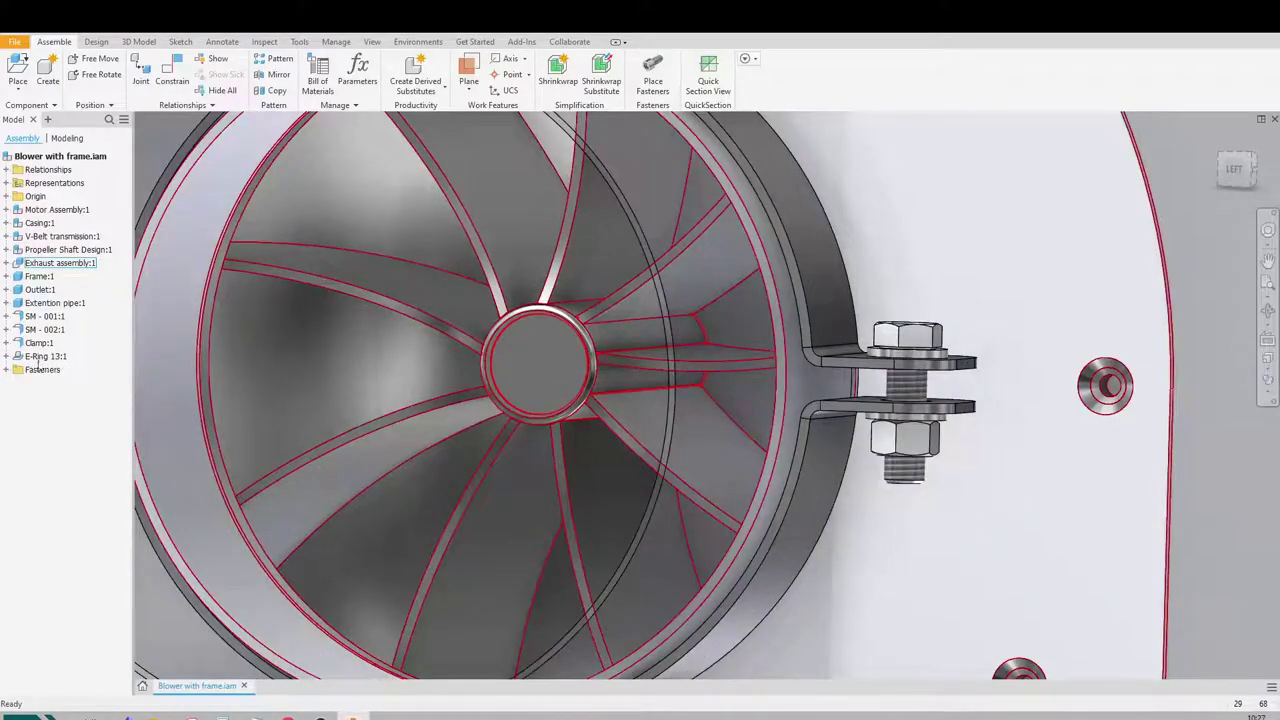
pyautogui.click(7, 370)
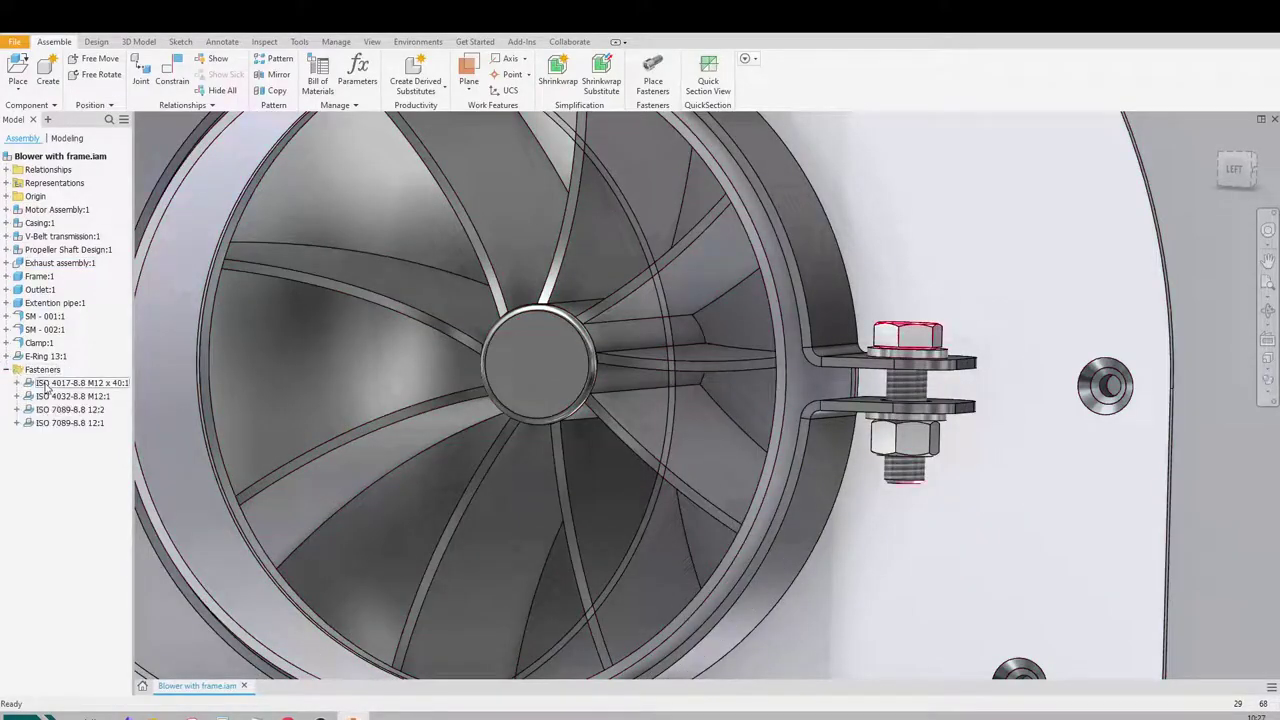
pyautogui.click(80, 423)
# - Add a group of countersunk M8 x 16 screws in Material 1 to the round inlet plate's holes, following the hole pattern
pyautogui.scroll(-3, 725, 333)
pyautogui.keyDown('shift'); pyautogui.moveTo(725, 333); pyautogui.dragTo(645, 515, button='middle'); pyautogui.keyUp('shift')
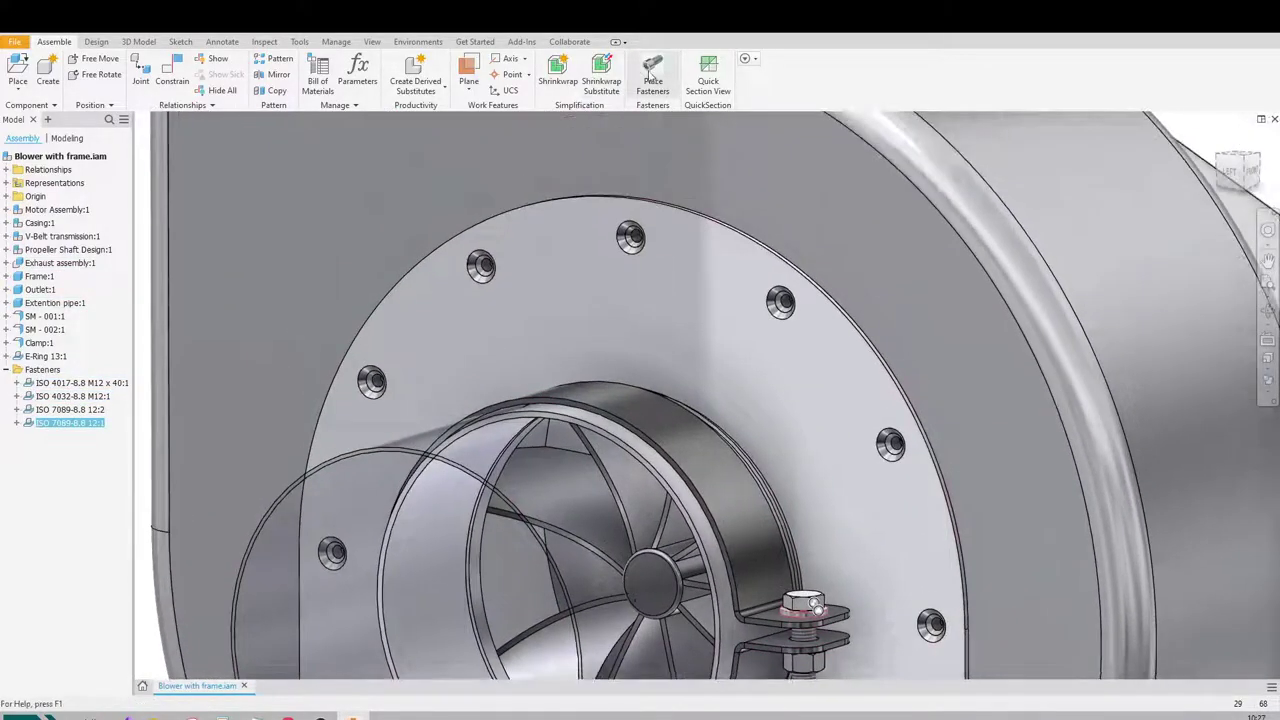
pyautogui.click(652, 75)
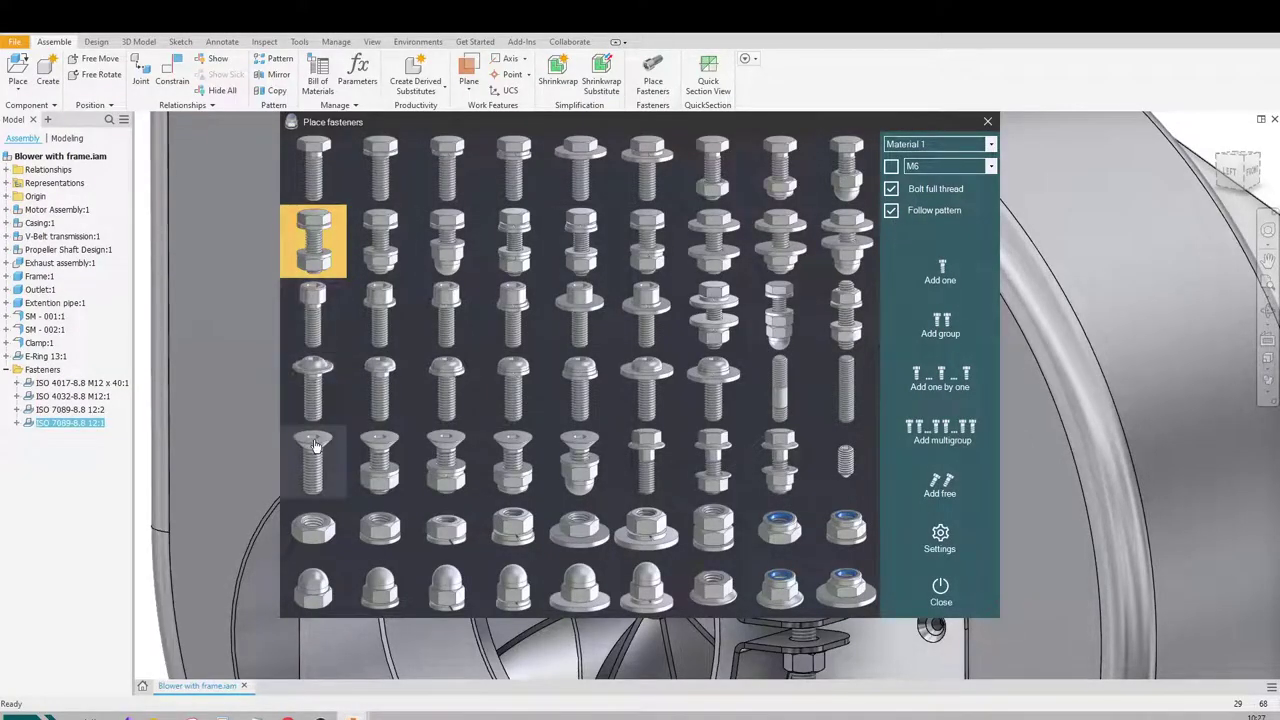
pyautogui.click(970, 321)
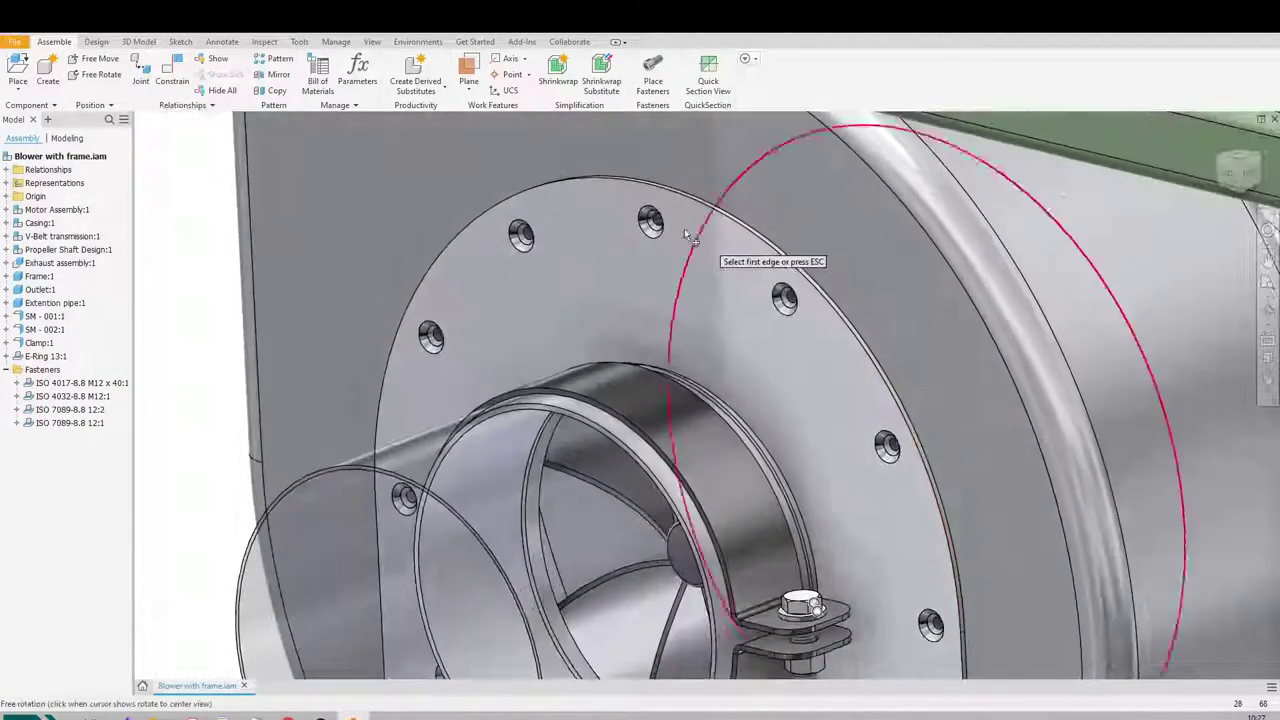
pyautogui.click(642, 231)
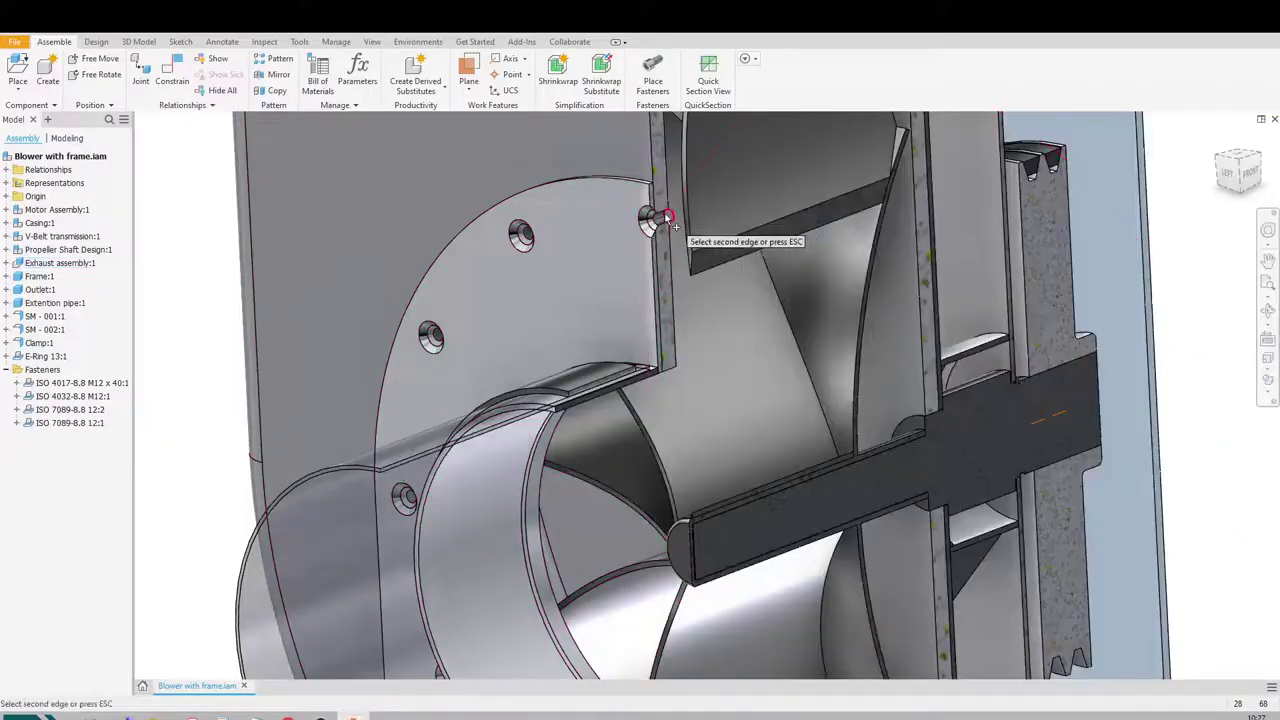
pyautogui.click(664, 214)
pyautogui.keyDown('shift'); pyautogui.moveTo(703, 250); pyautogui.dragTo(642, 244, button='middle'); pyautogui.keyUp('shift')
pyautogui.click(893, 432)
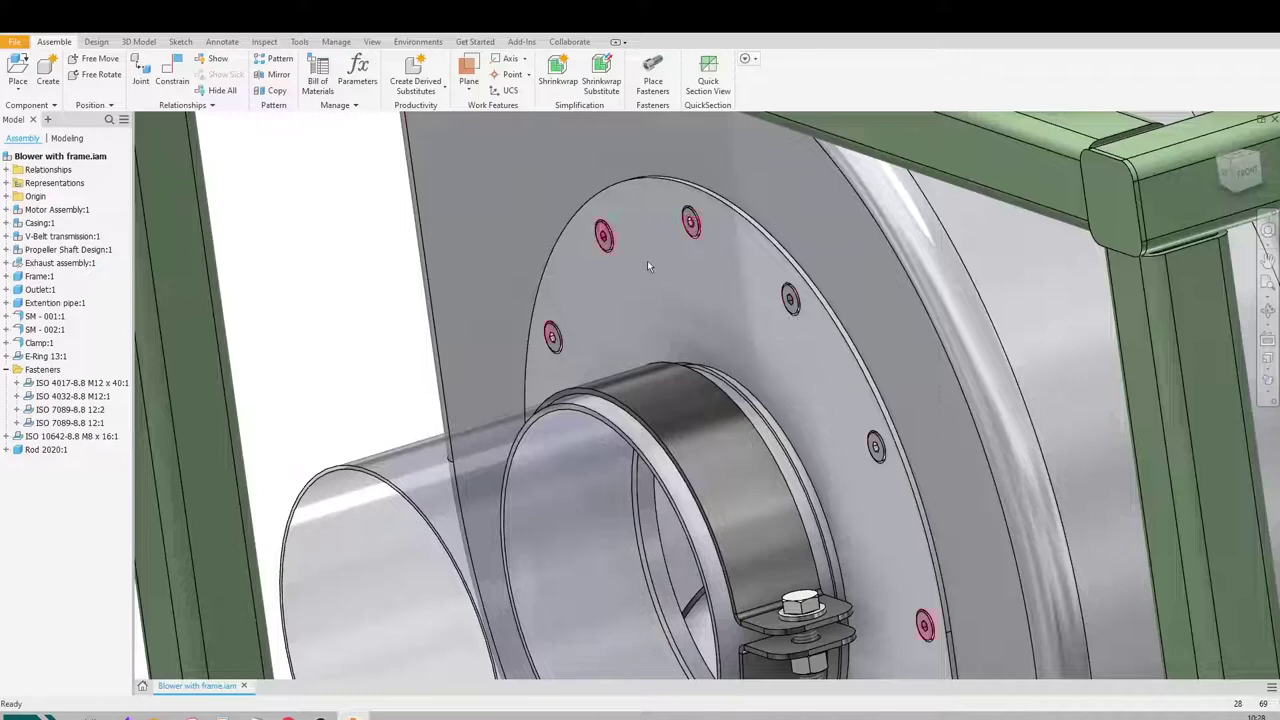
# - Highlight the new component pattern in the model tree to check the countersunk screws it contains
pyautogui.click(80, 441)
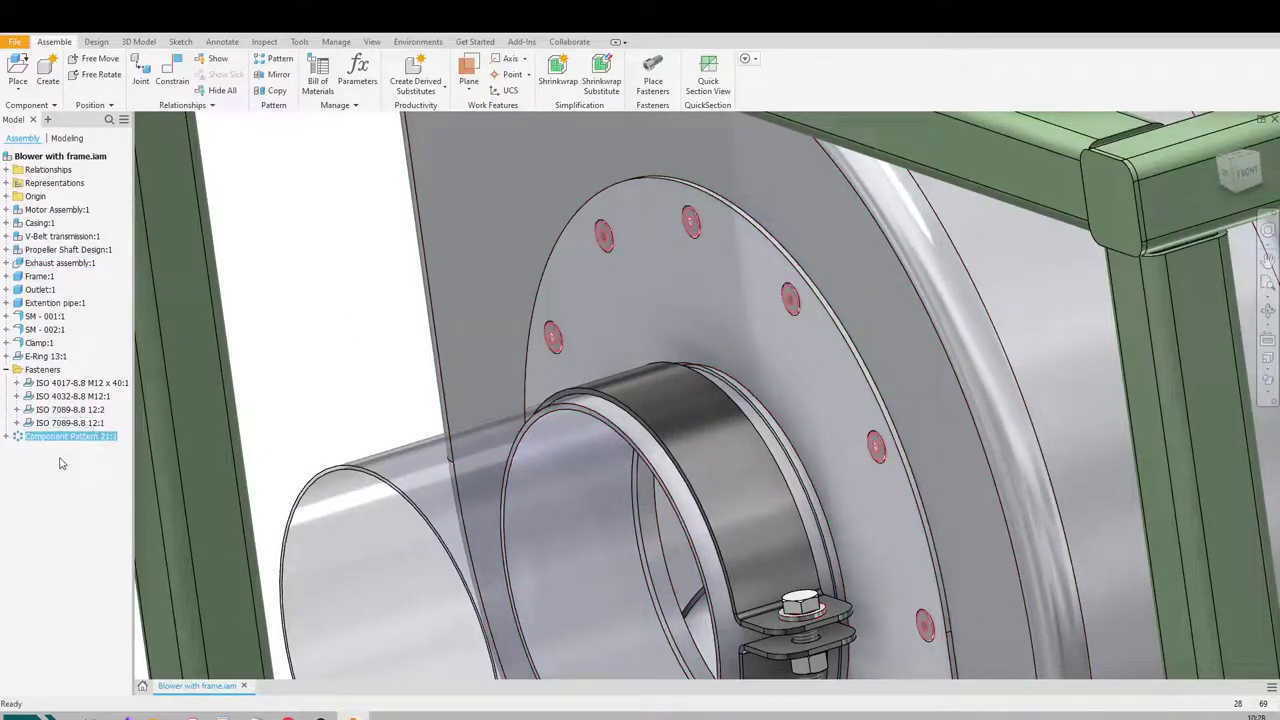
pyautogui.click(65, 471)
pyautogui.click(63, 440)
pyautogui.click(68, 476)
# - Add a group of Material 2 stud sets with nuts and washers, size M16 x 80, through the outlet flange holes
pyautogui.click(652, 75)
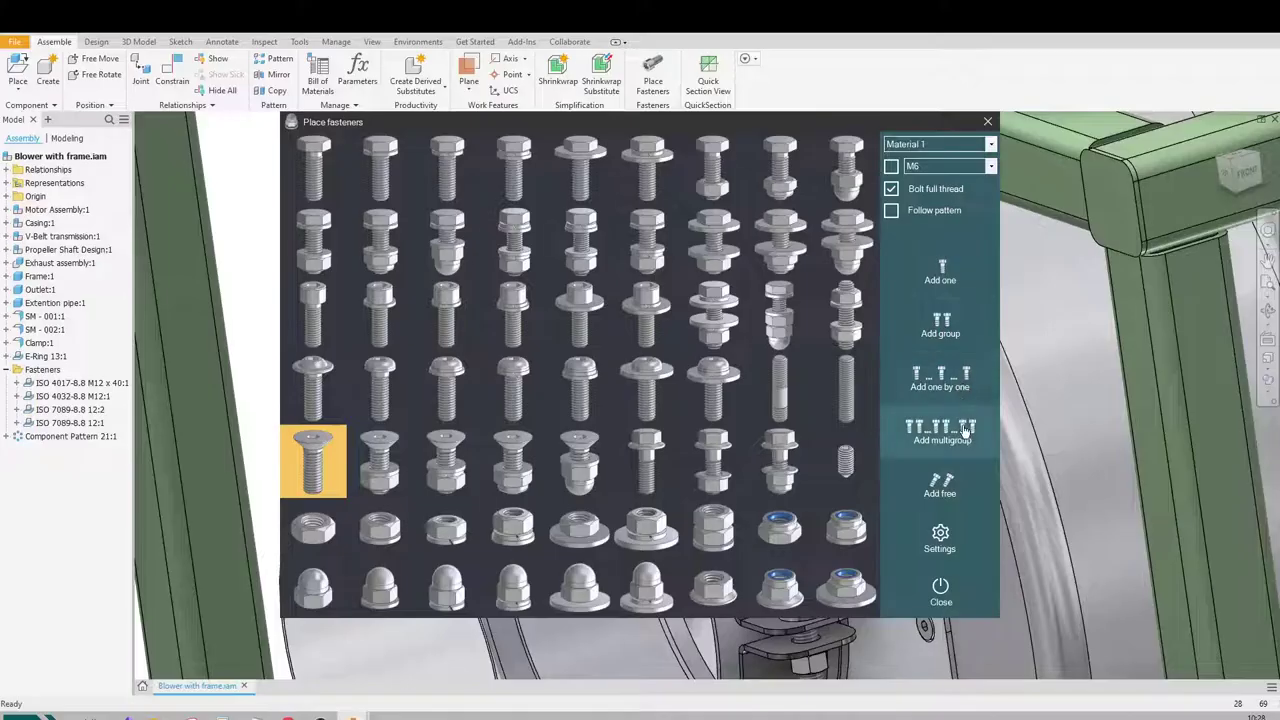
pyautogui.click(867, 306)
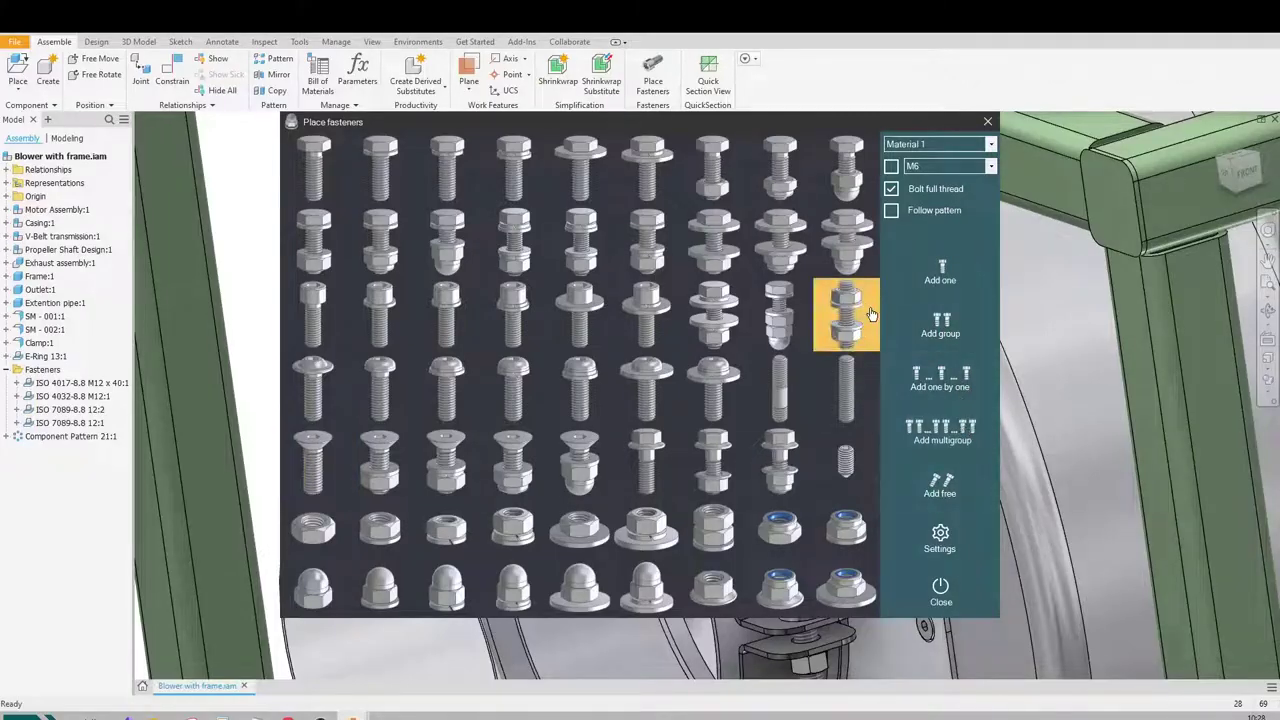
pyautogui.click(927, 146)
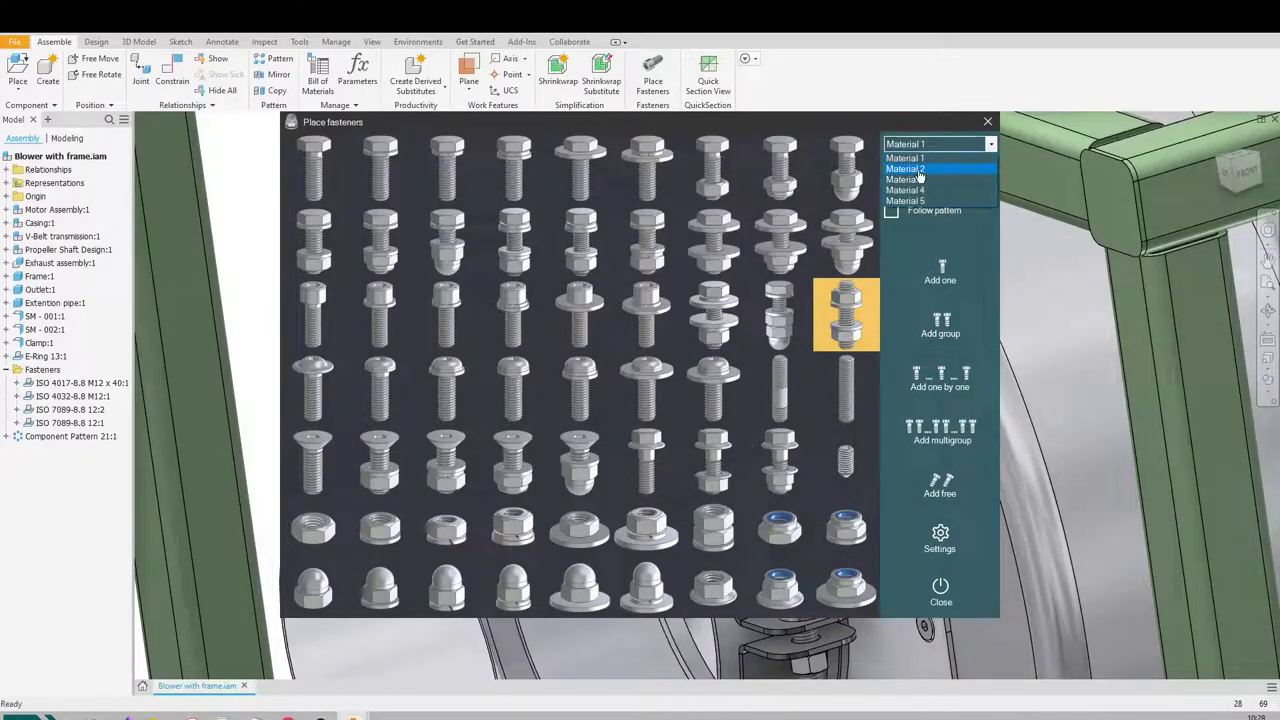
pyautogui.click(919, 170)
pyautogui.click(940, 325)
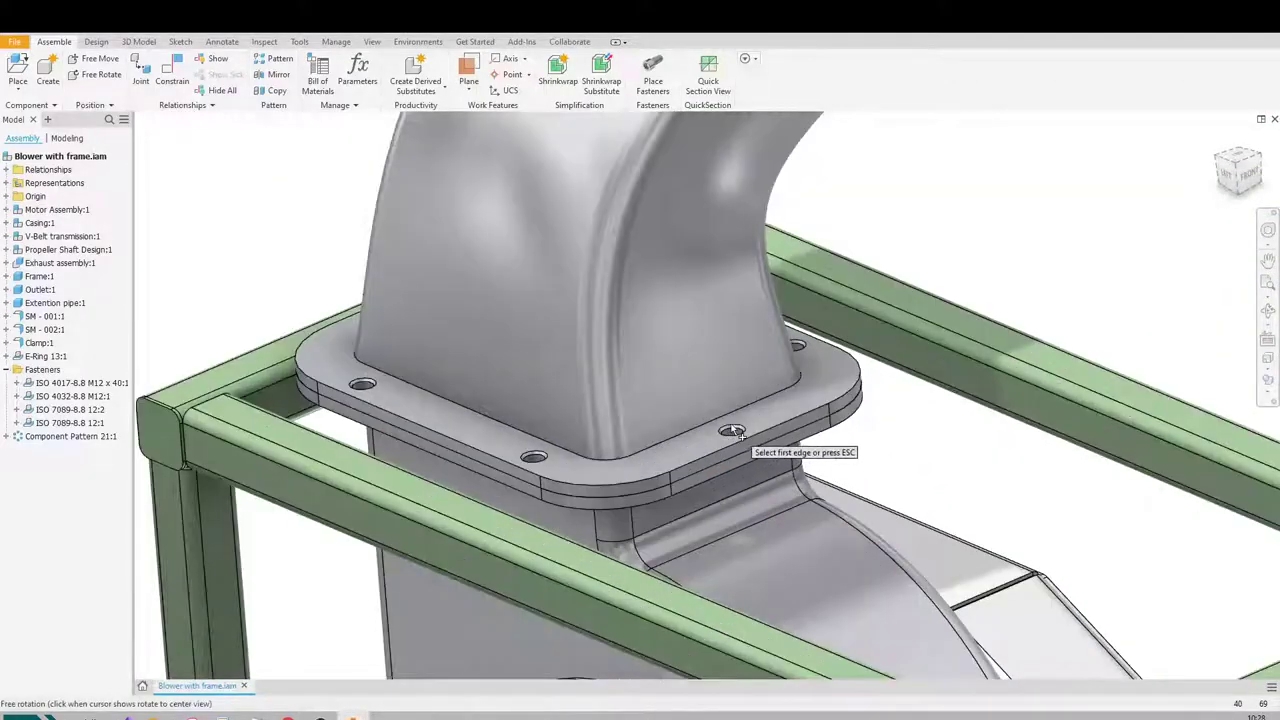
pyautogui.click(805, 467)
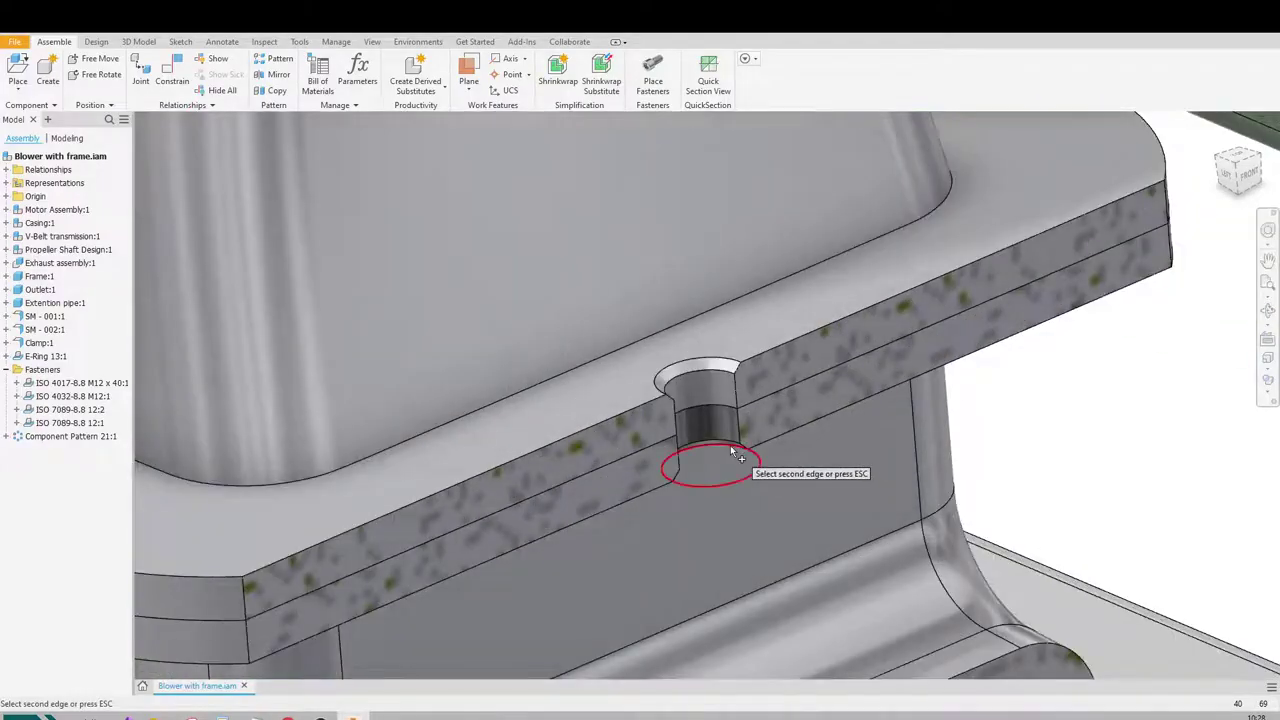
pyautogui.click(731, 448)
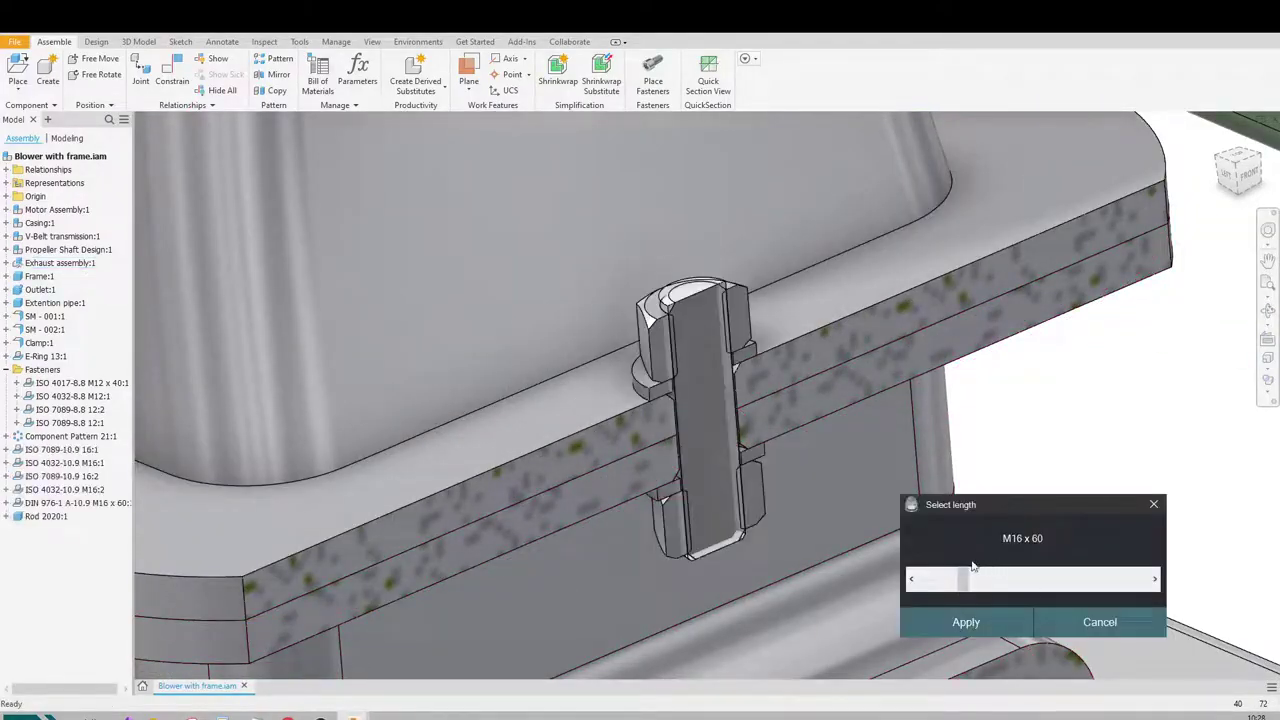
pyautogui.moveTo(962, 578); pyautogui.dragTo(988, 576)
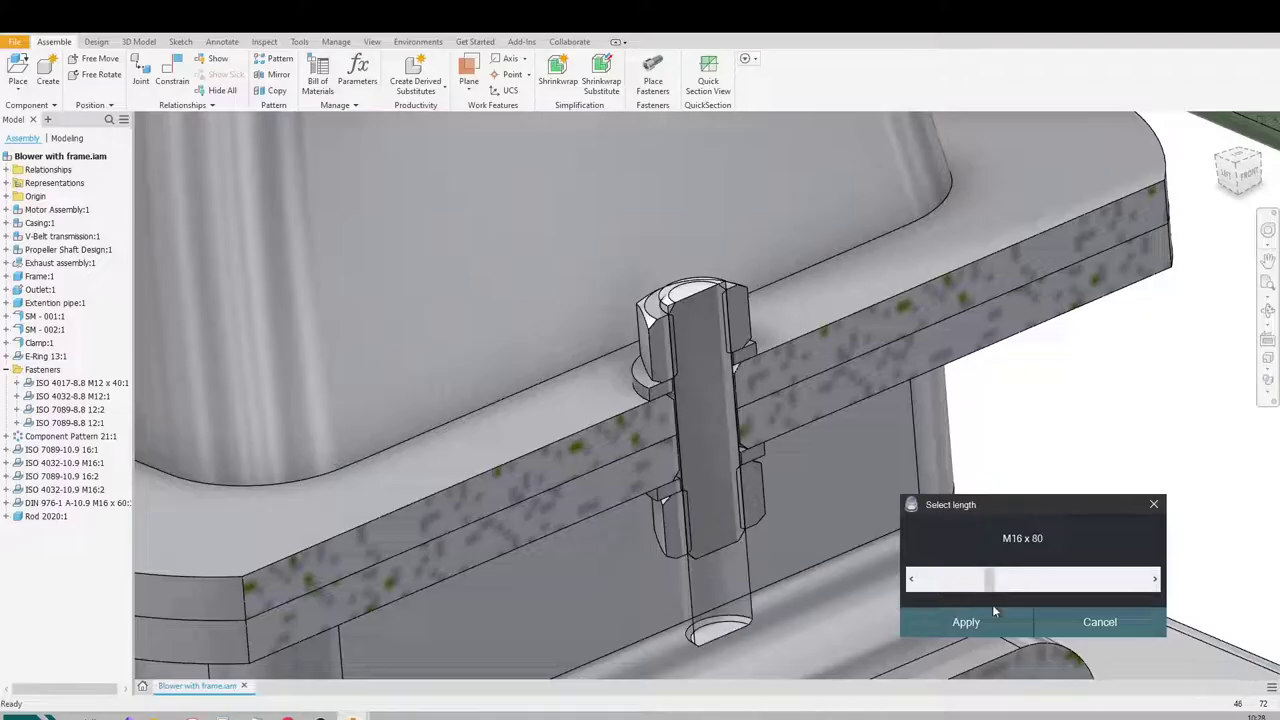
pyautogui.click(994, 616)
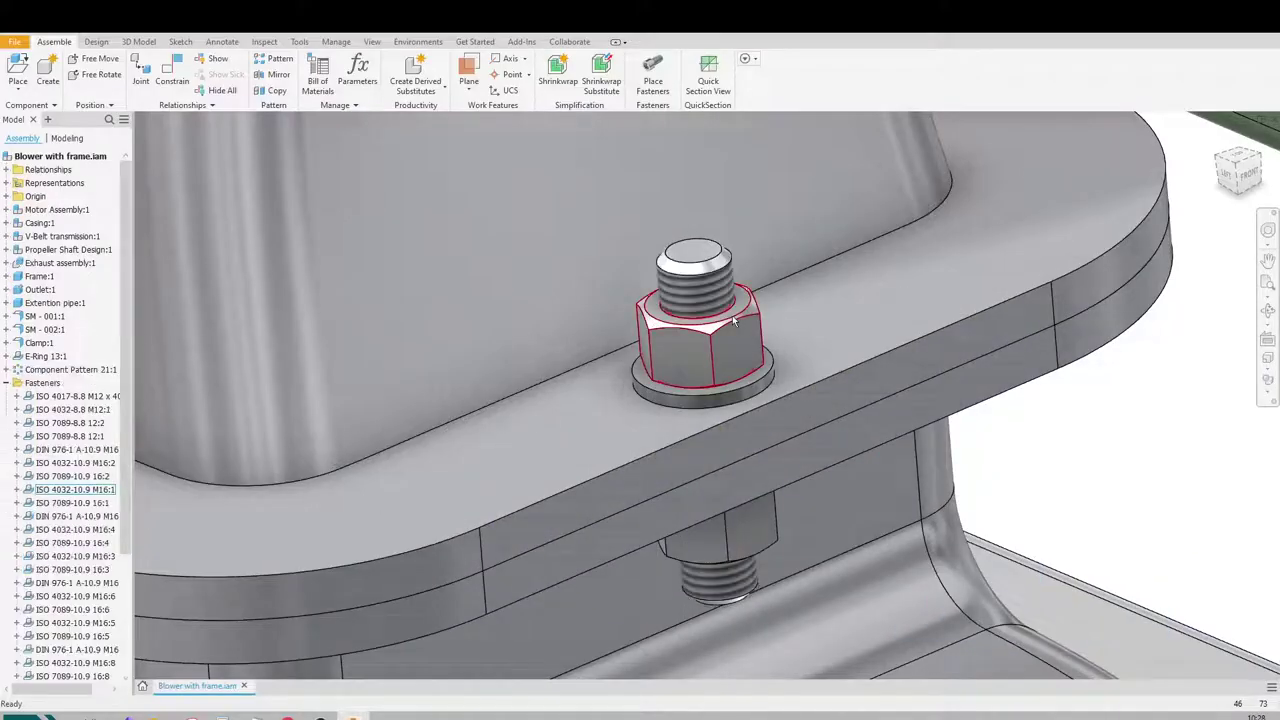
# - Add a group of plain threaded rods in Material 2 to the base holes beneath the motor foot slots
pyautogui.scroll(-5, 697, 320)
pyautogui.keyDown('shift'); pyautogui.moveTo(789, 314); pyautogui.dragTo(803, 304, button='middle'); pyautogui.keyUp('shift')
pyautogui.keyDown('shift'); pyautogui.moveTo(917, 403); pyautogui.dragTo(743, 468, button='middle'); pyautogui.keyUp('shift')
pyautogui.scroll(3, 743, 468)
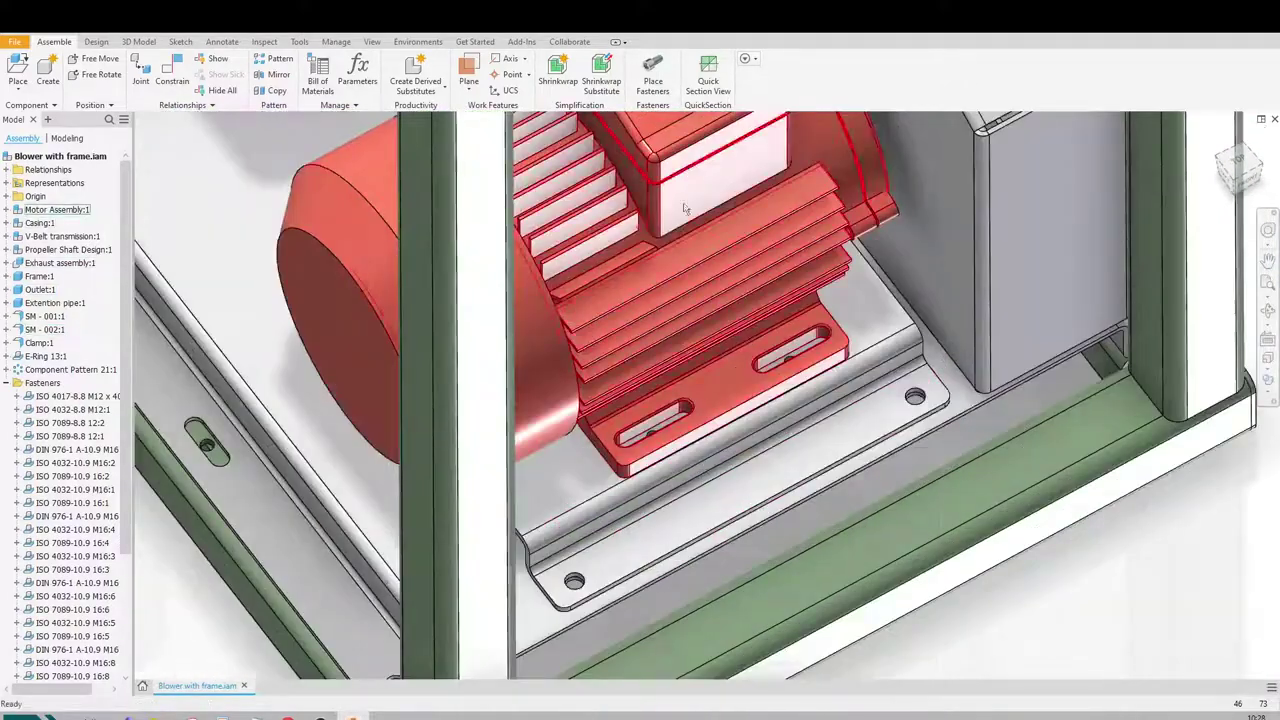
pyautogui.click(652, 75)
pyautogui.click(843, 388)
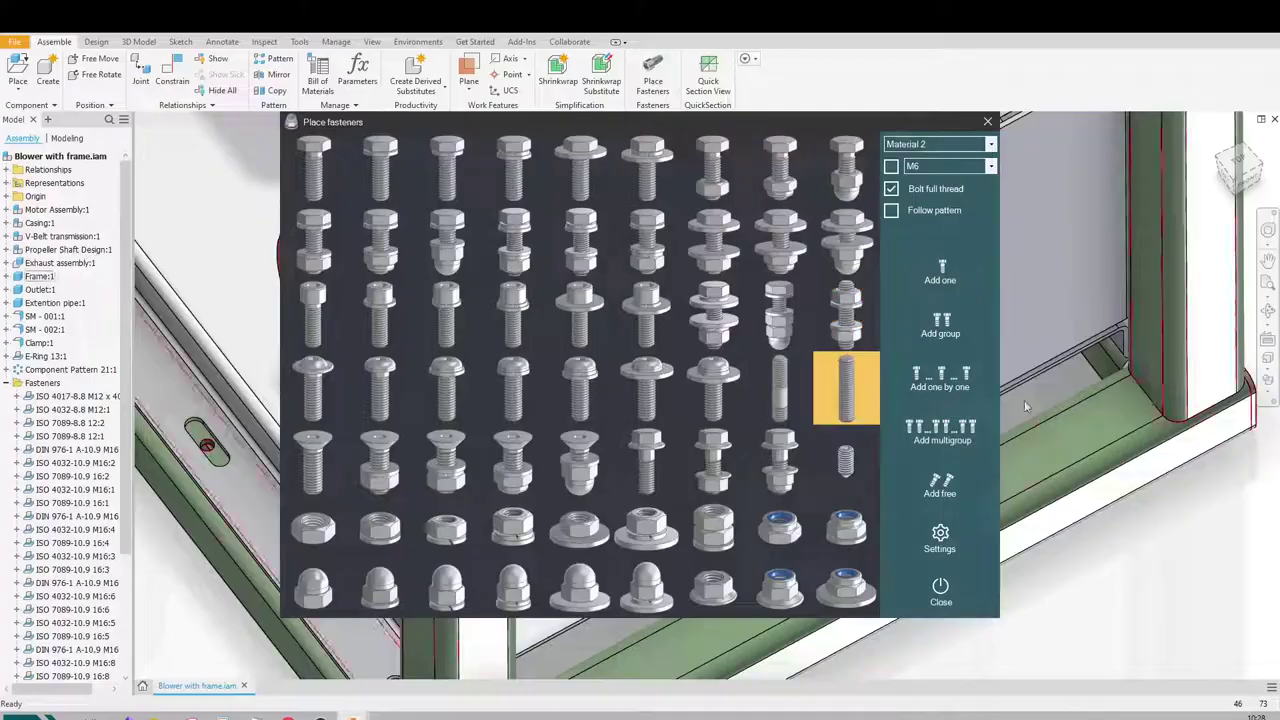
pyautogui.click(940, 325)
pyautogui.scroll(5, 715, 440)
pyautogui.click(704, 421)
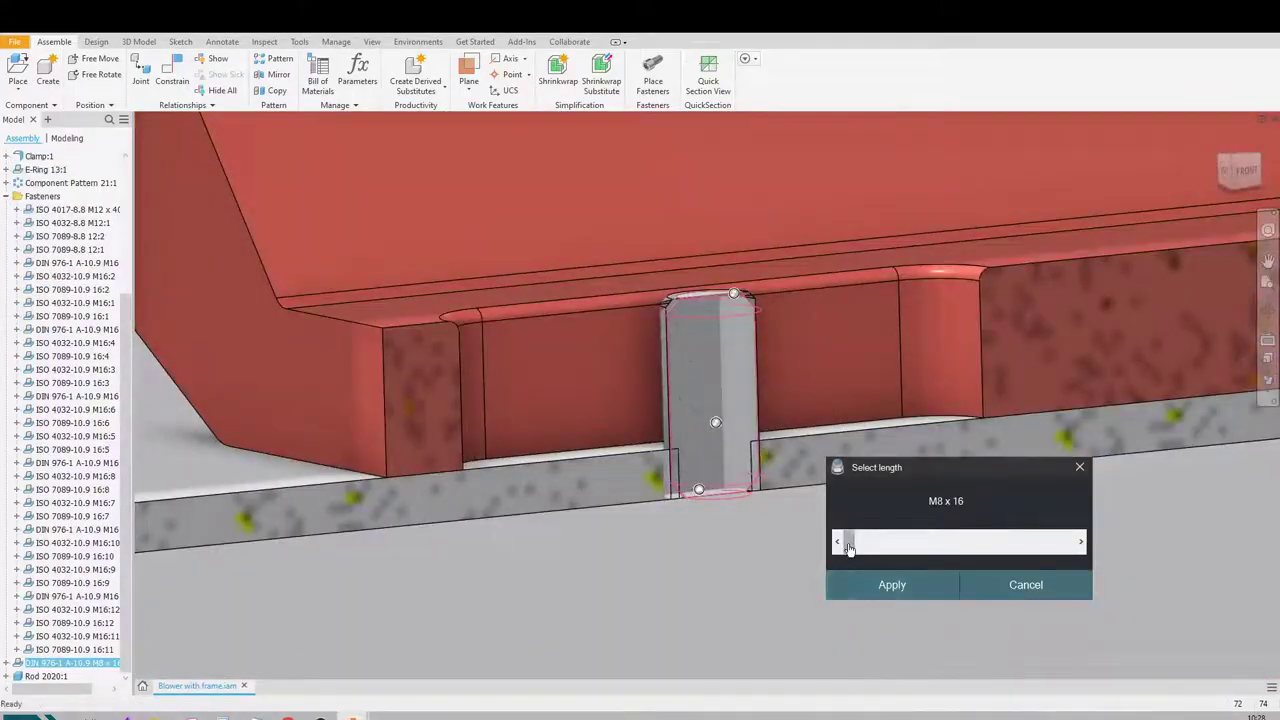
# - Lengthen the M8 threaded rods so they stand well above the motor feet, and apply the length
pyautogui.click(889, 546)
pyautogui.moveTo(889, 546); pyautogui.dragTo(880, 543)
pyautogui.click(891, 584)
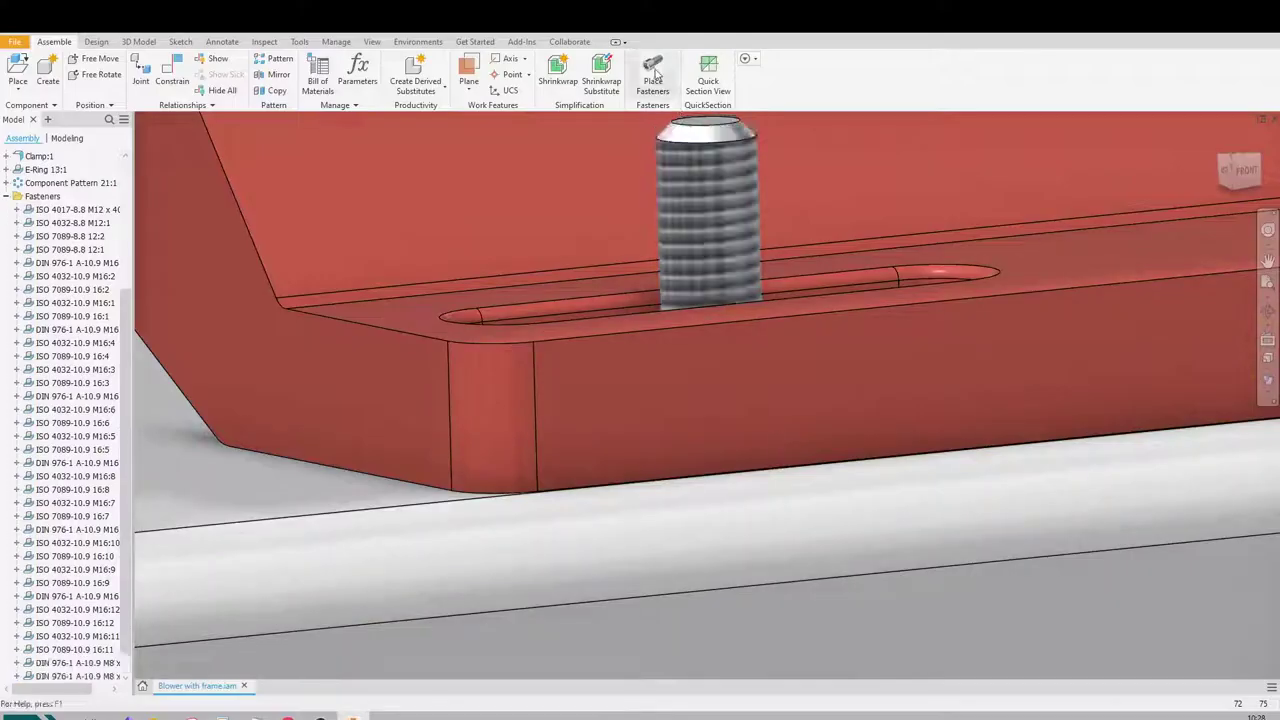
# - Place Material 2 lock nuts with wide washers one by one on the two studs of the first motor foot
pyautogui.click(652, 72)
pyautogui.click(848, 576)
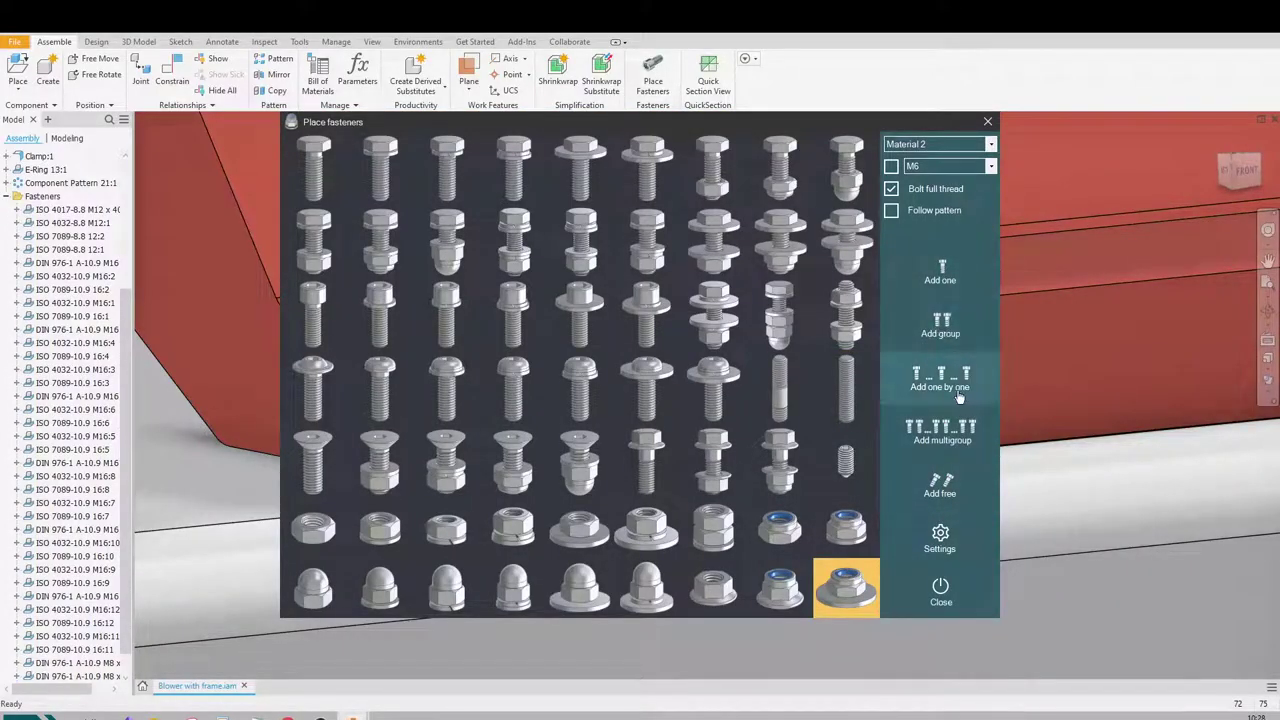
pyautogui.click(917, 390)
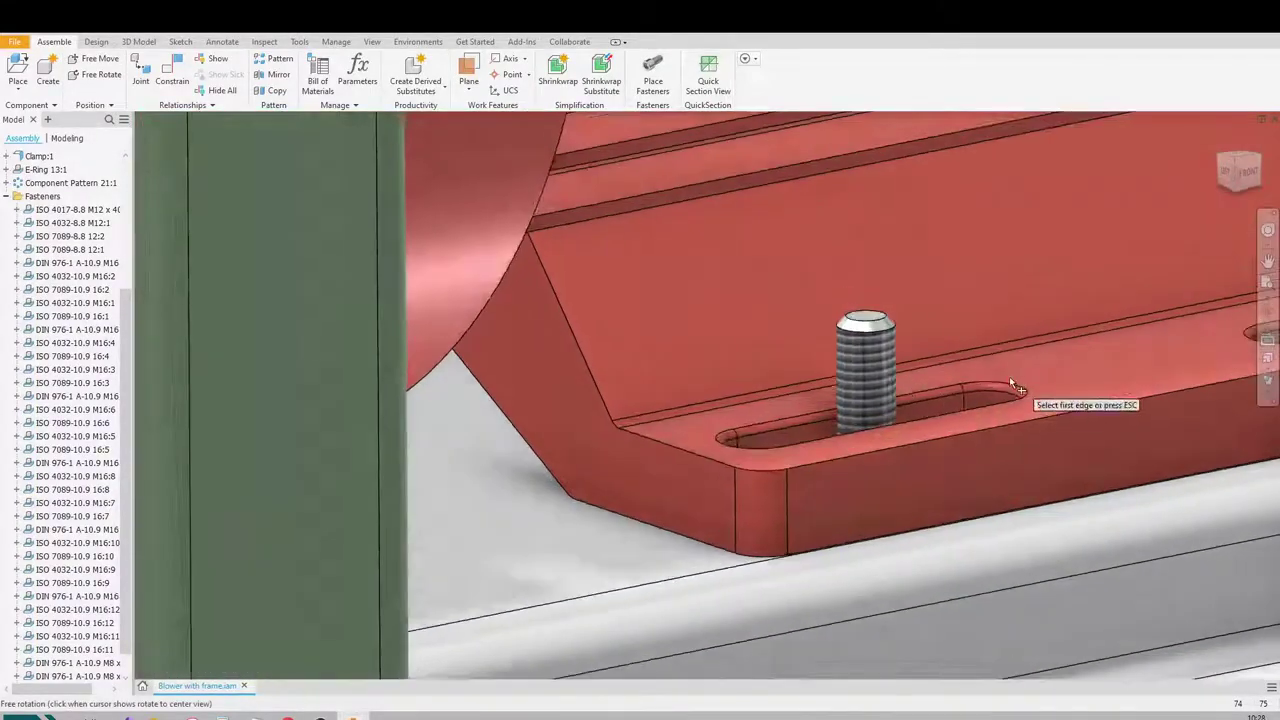
pyautogui.click(1000, 377)
pyautogui.click(877, 379)
pyautogui.scroll(2, 661, 377)
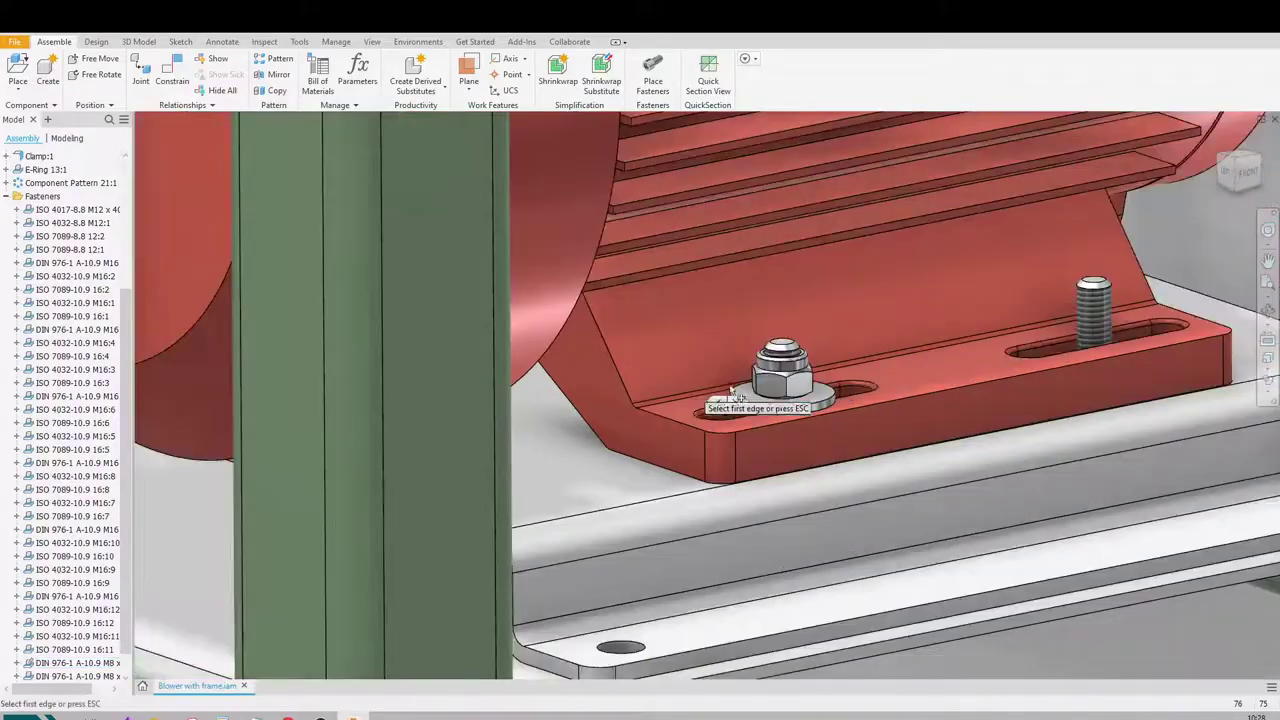
pyautogui.click(1185, 327)
# - Place the same lock nuts with washers on the two studs of the opposite motor foot and finish the placement
pyautogui.keyDown('shift'); pyautogui.moveTo(1055, 318); pyautogui.dragTo(976, 344, button='middle'); pyautogui.keyUp('shift')
pyautogui.scroll(-4, 572, 378)
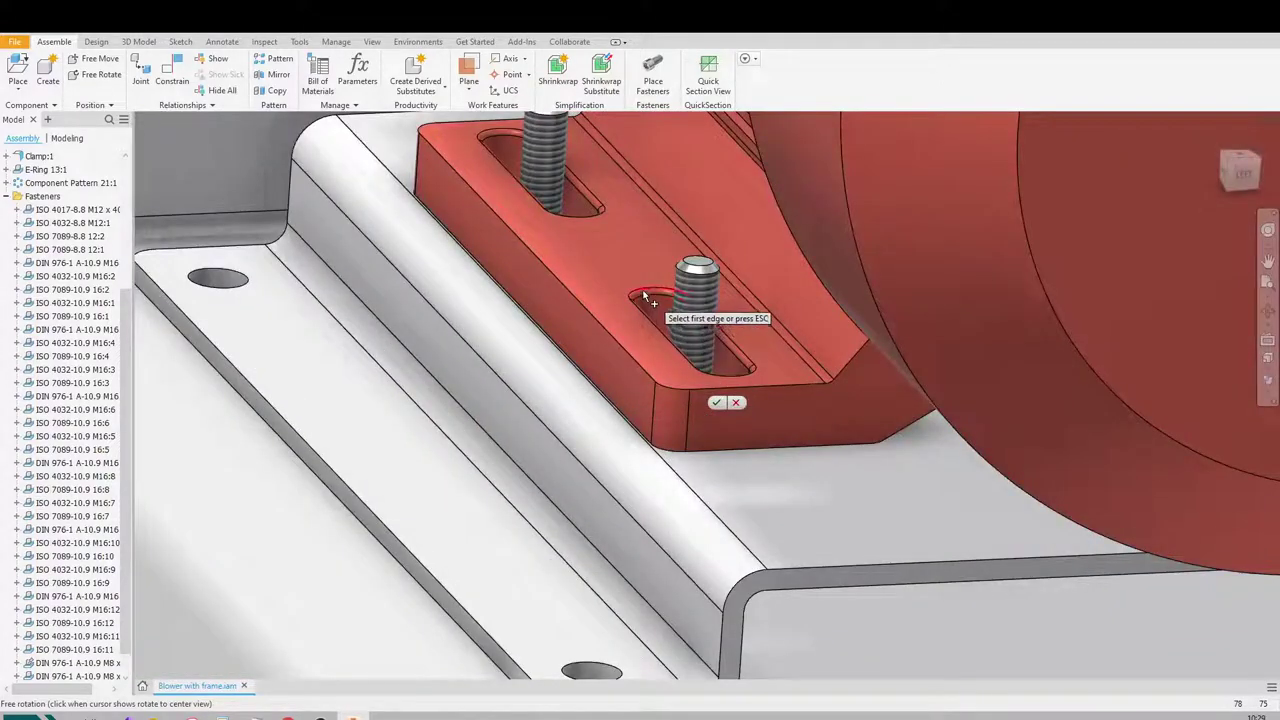
pyautogui.click(650, 303)
pyautogui.moveTo(650, 303); pyautogui.dragTo(725, 543, button='middle')
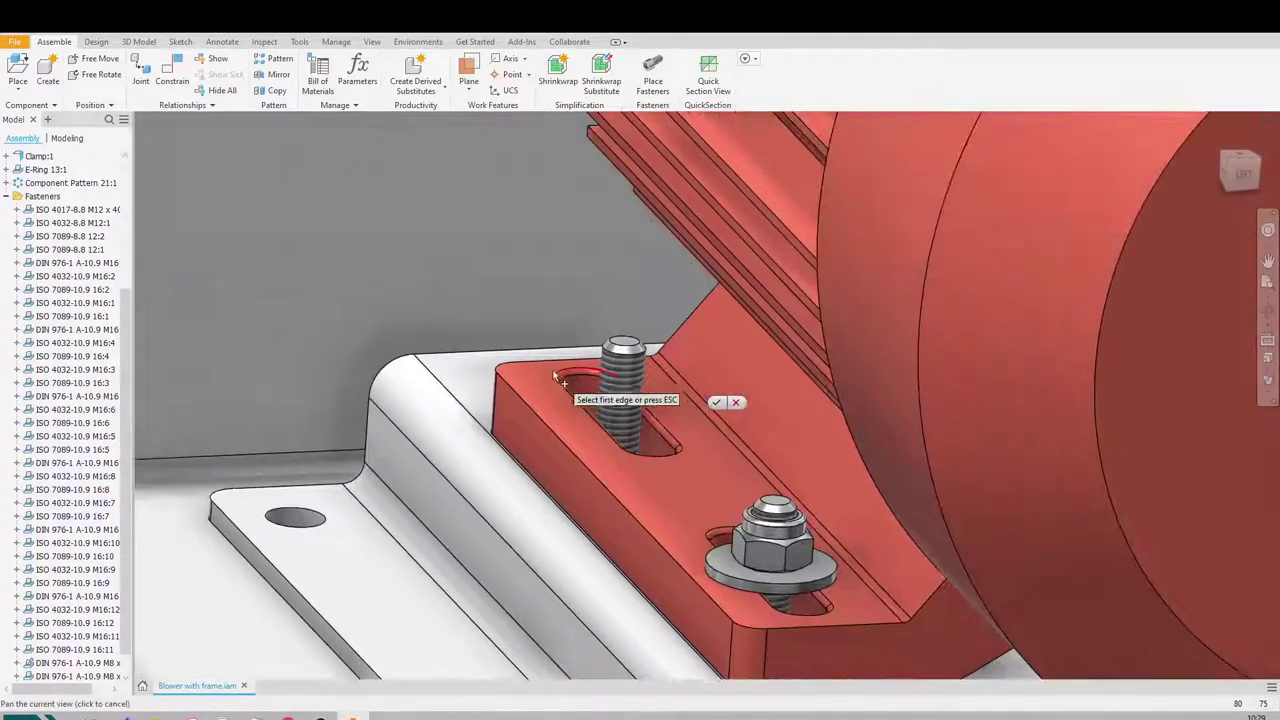
pyautogui.click(629, 372)
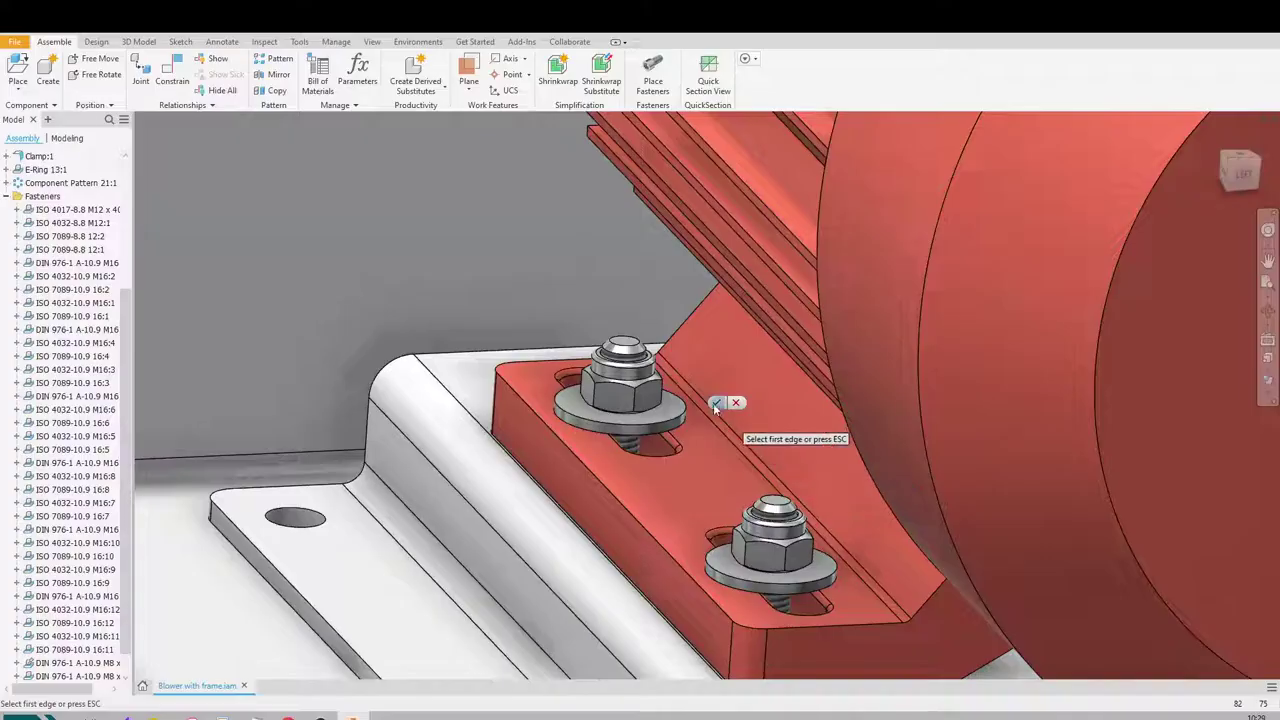
pyautogui.click(716, 402)
# - Start a multigroup of Material 2 M10 x 25 hex bolts with spring washers and nuts at the motor bracket's first flange
pyautogui.scroll(5, 763, 363)
pyautogui.keyDown('shift'); pyautogui.moveTo(763, 363); pyautogui.dragTo(571, 357, button='middle'); pyautogui.keyUp('shift')
pyautogui.click(650, 80)
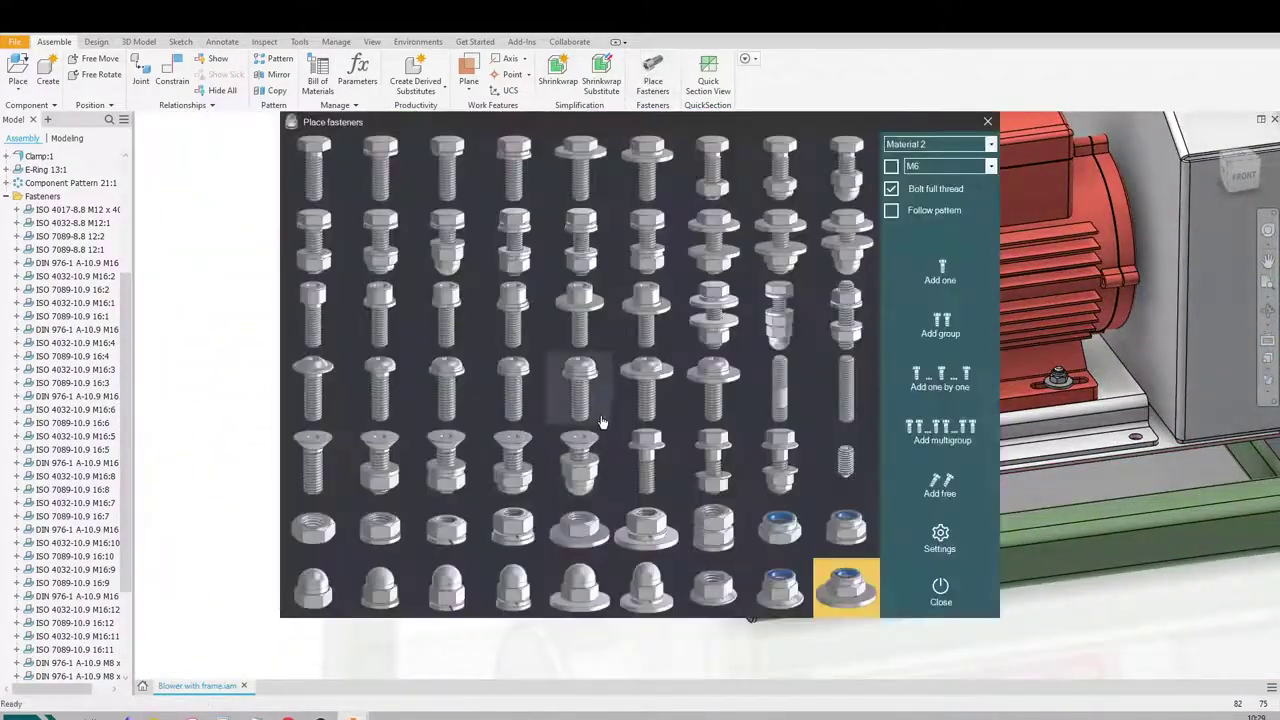
pyautogui.click(565, 250)
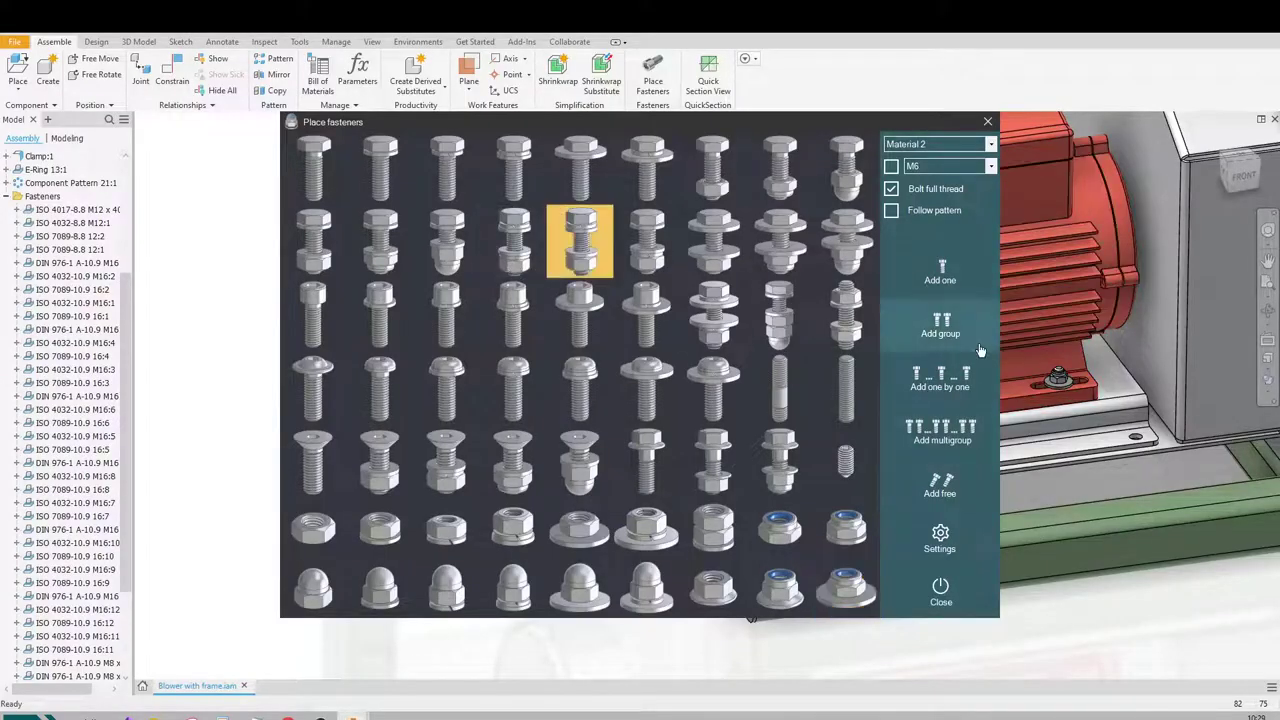
pyautogui.click(944, 440)
pyautogui.click(1165, 440)
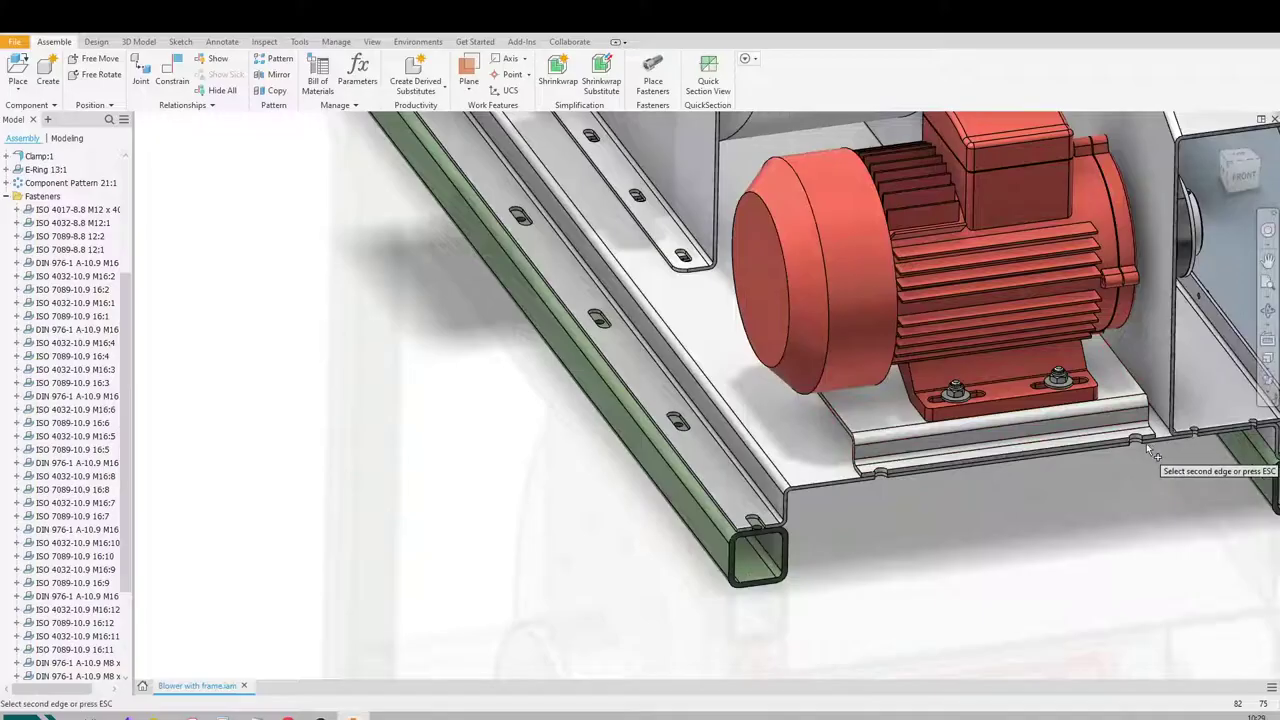
pyautogui.scroll(5, 1160, 450)
pyautogui.click(1122, 446)
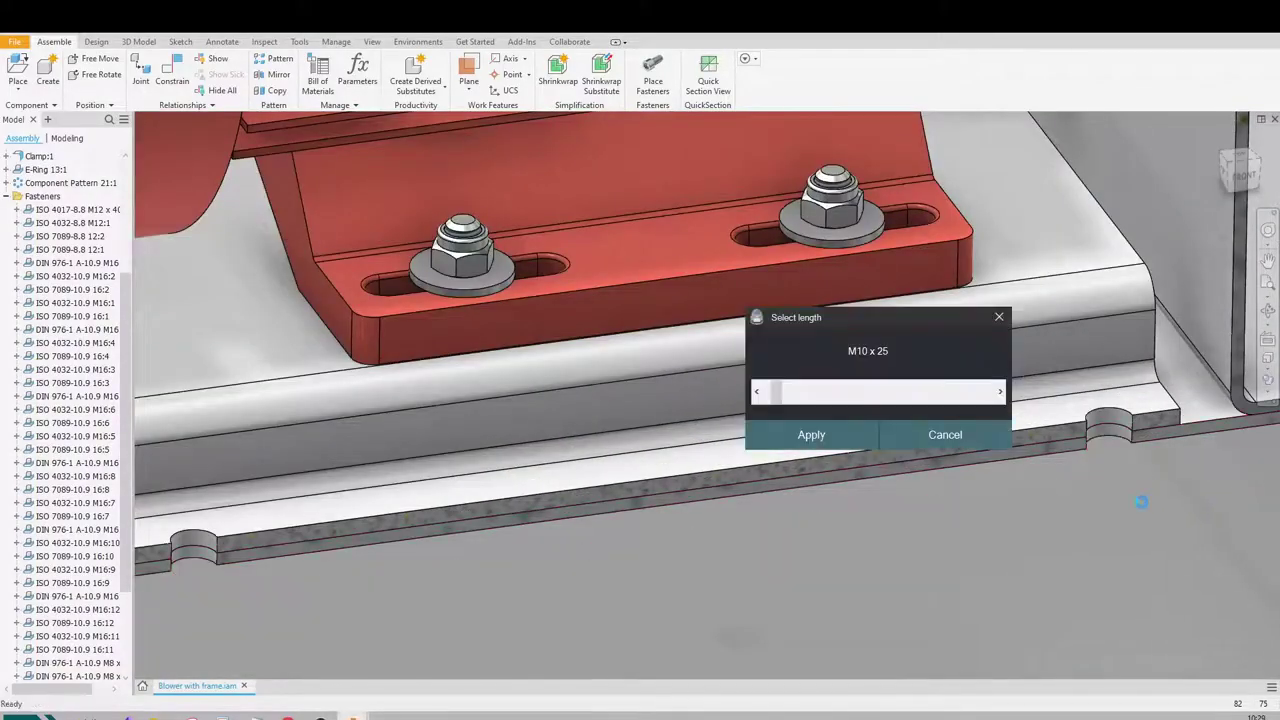
pyautogui.click(826, 438)
# - Extend the bolt multigroup to the holes of the motor bracket's other flange and finish the placement
pyautogui.scroll(-5, 764, 464)
pyautogui.keyDown('shift'); pyautogui.moveTo(740, 455); pyautogui.dragTo(834, 533, button='middle'); pyautogui.keyUp('shift')
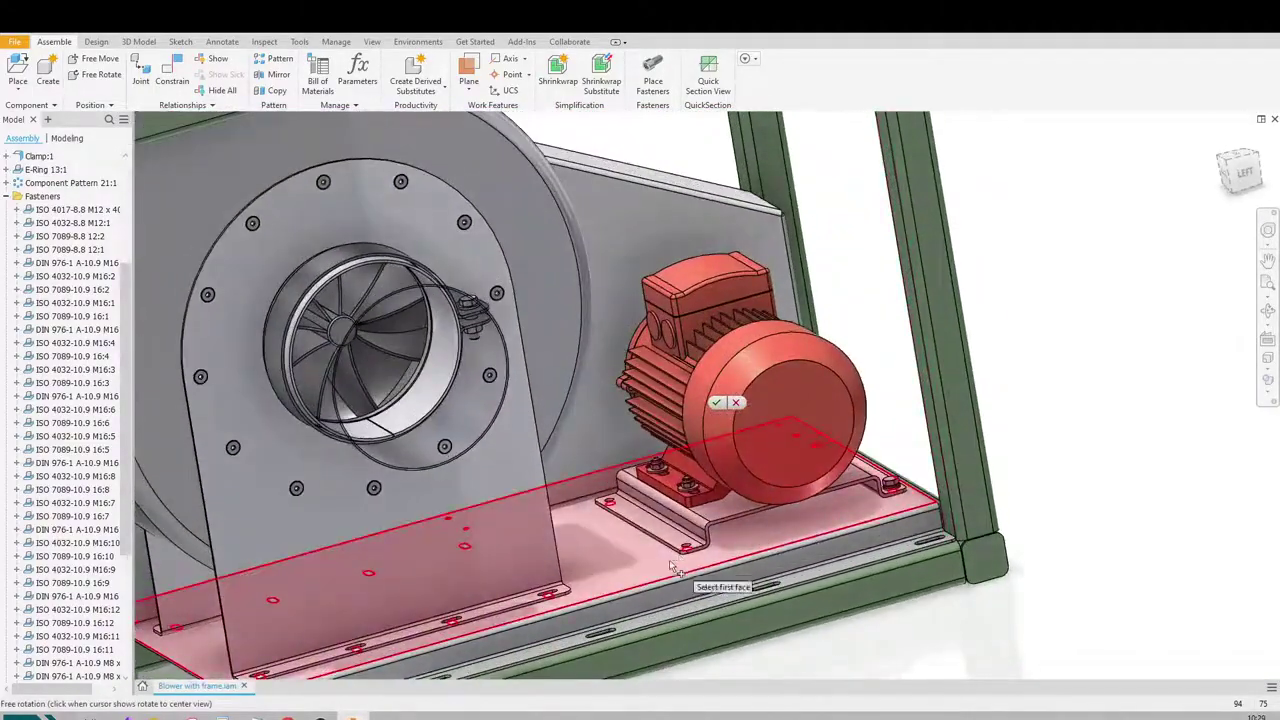
pyautogui.scroll(3, 672, 567)
pyautogui.click(660, 500)
pyautogui.rightClick(627, 516)
pyautogui.click(649, 524)
pyautogui.click(650, 524)
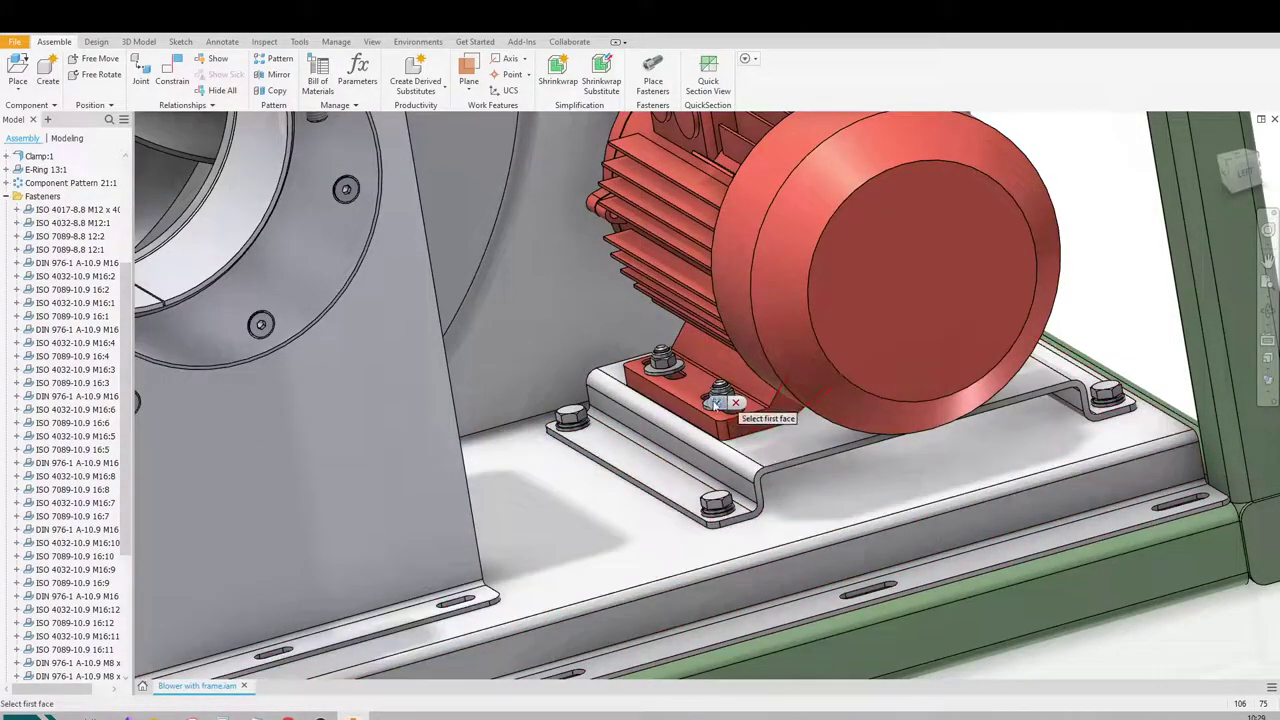
pyautogui.click(717, 401)
# - Add a group of Material 2 M8 x 16 hex bolts with wide washers and cap nuts to the casing support's slotted holes
pyautogui.scroll(-3, 750, 408)
pyautogui.keyDown('shift'); pyautogui.moveTo(750, 408); pyautogui.dragTo(728, 392, button='middle'); pyautogui.keyUp('shift')
pyautogui.scroll(4, 480, 578)
pyautogui.click(640, 72)
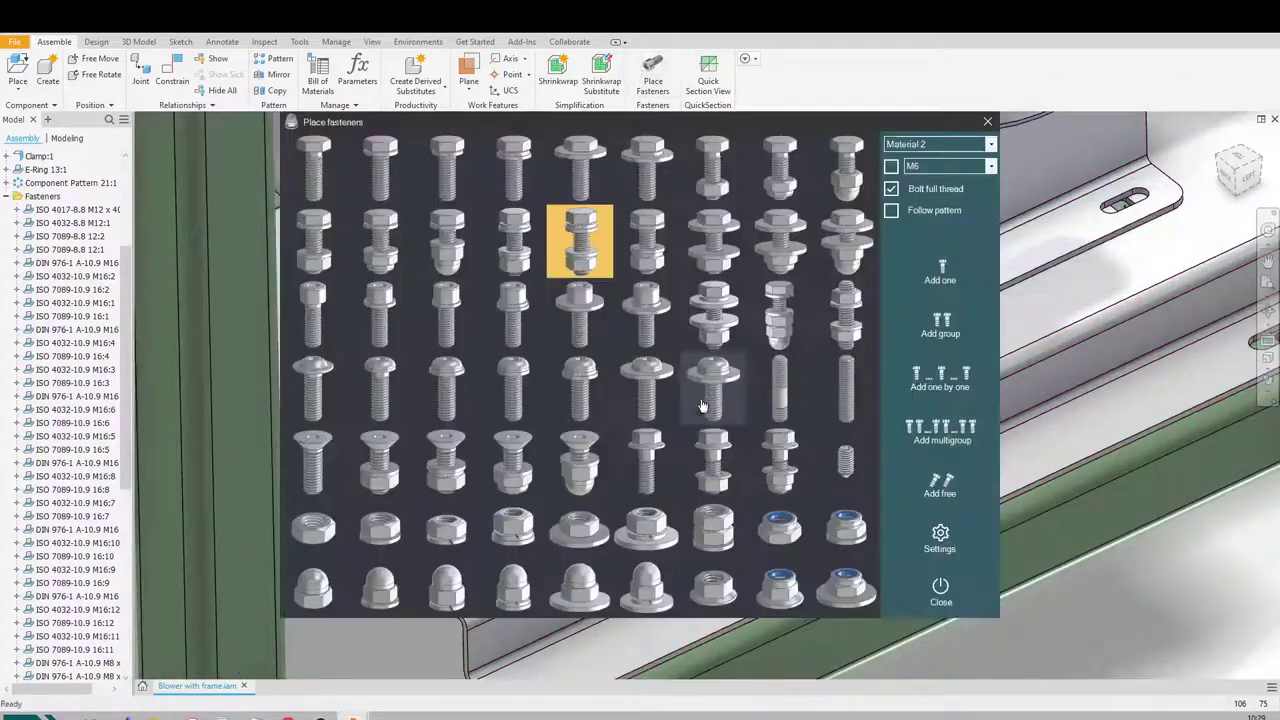
pyautogui.click(712, 246)
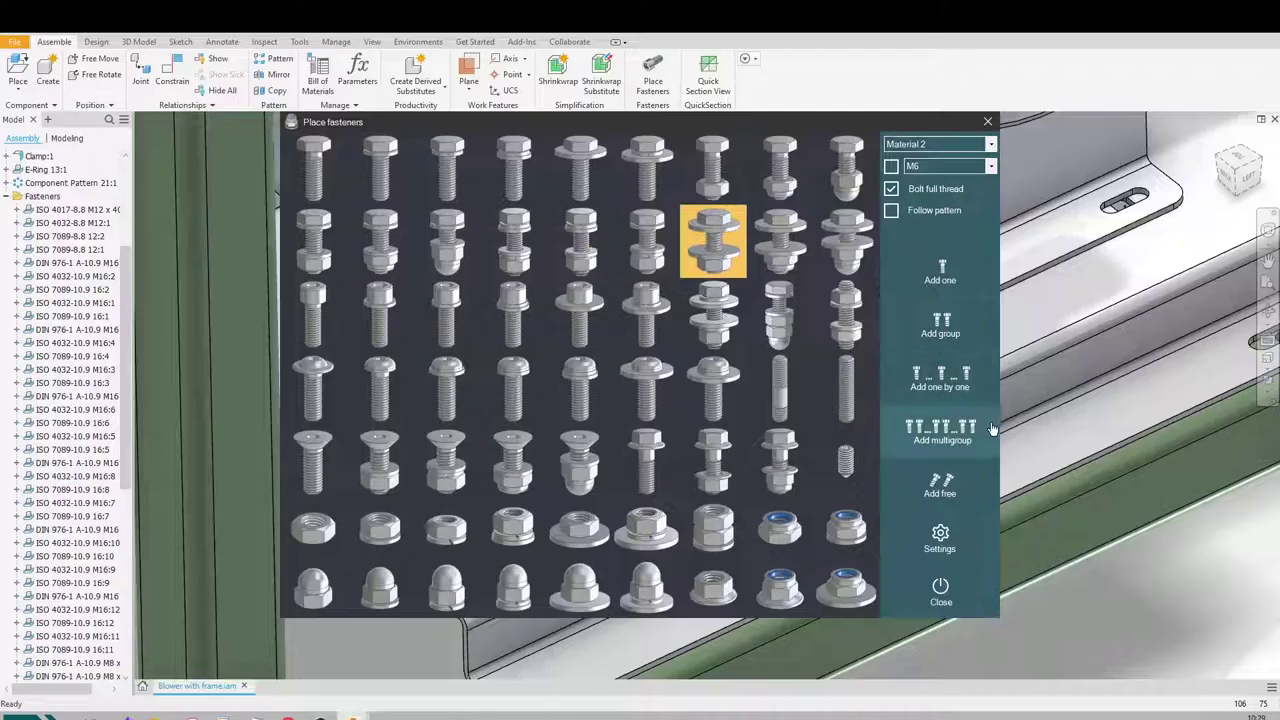
pyautogui.click(846, 240)
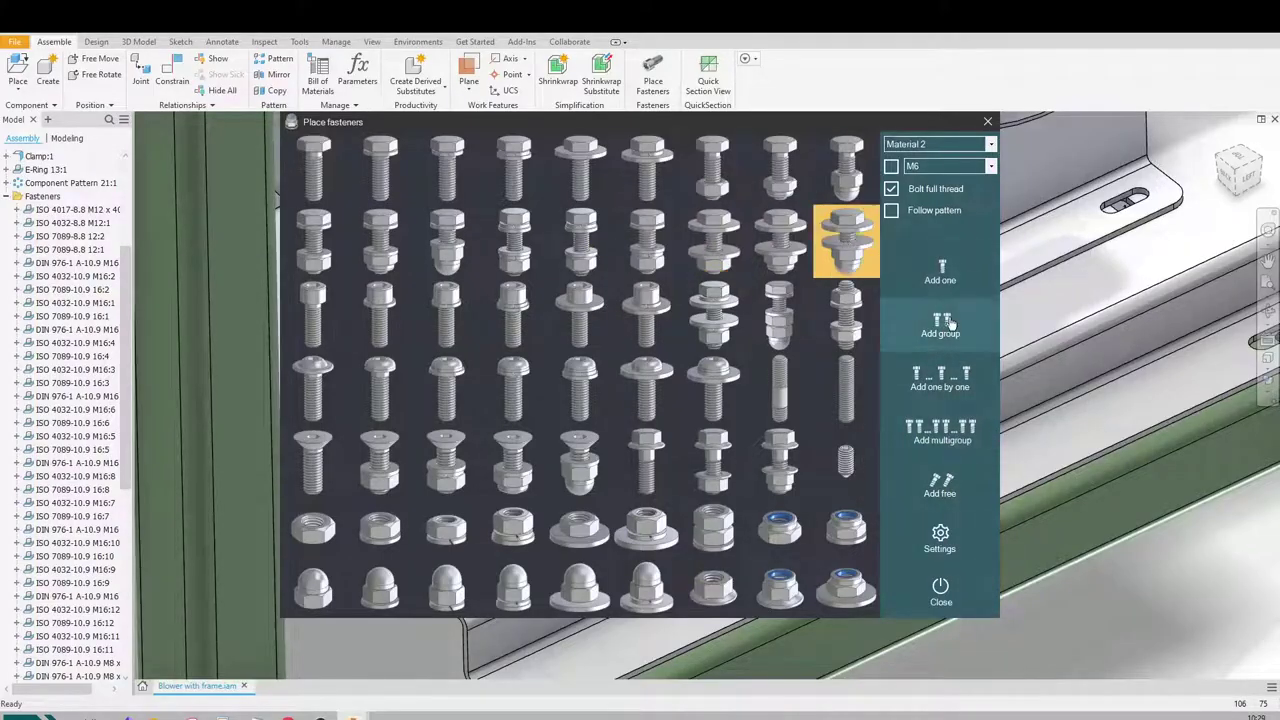
pyautogui.click(942, 328)
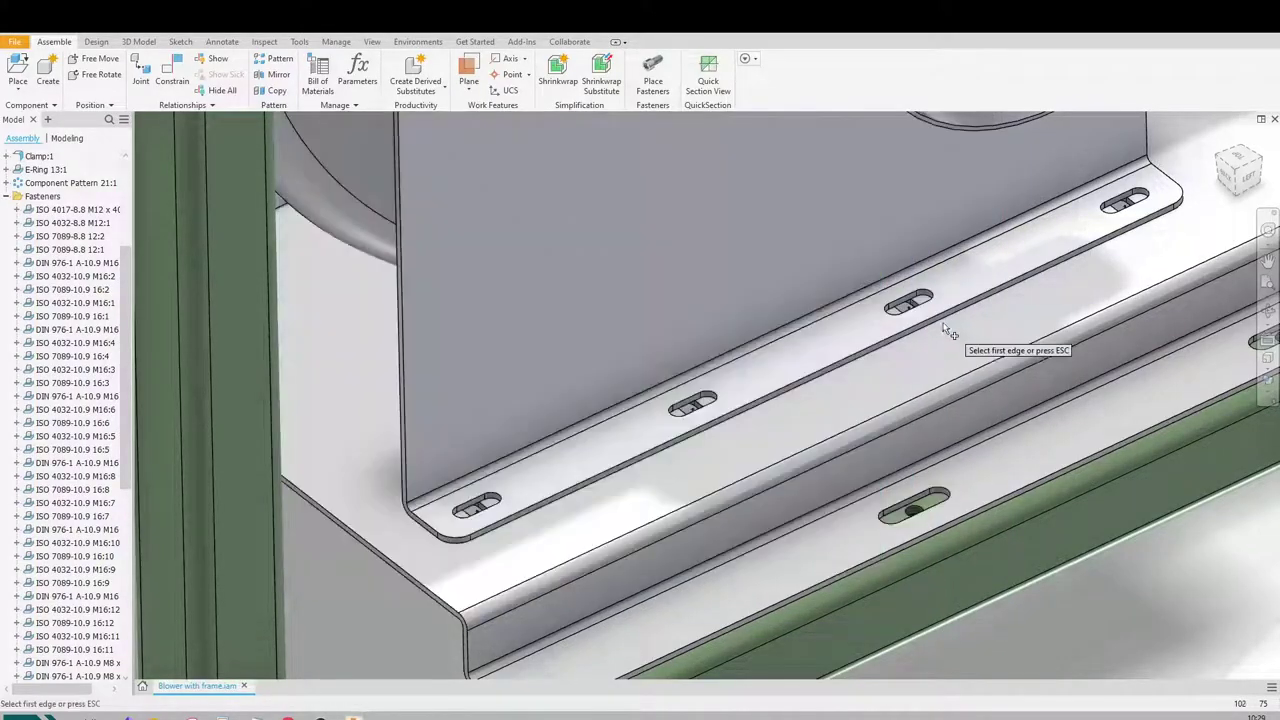
pyautogui.click(488, 502)
pyautogui.scroll(-4, 471, 510)
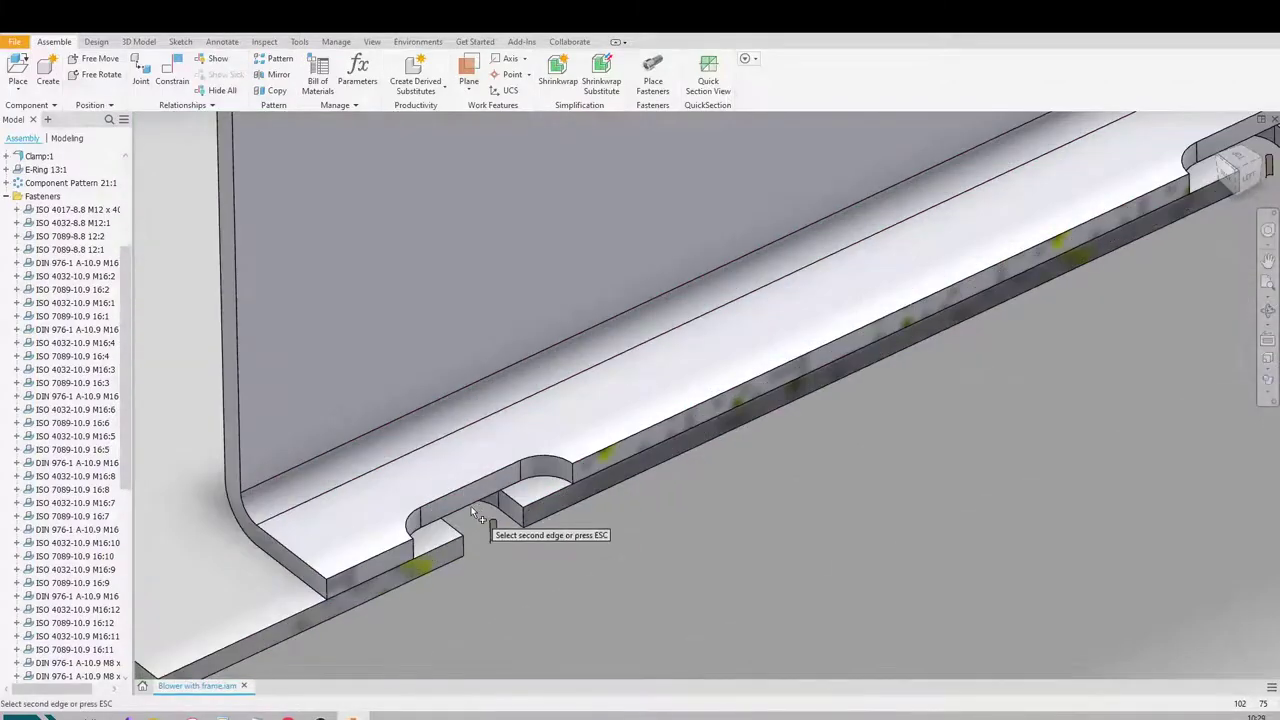
pyautogui.click(489, 503)
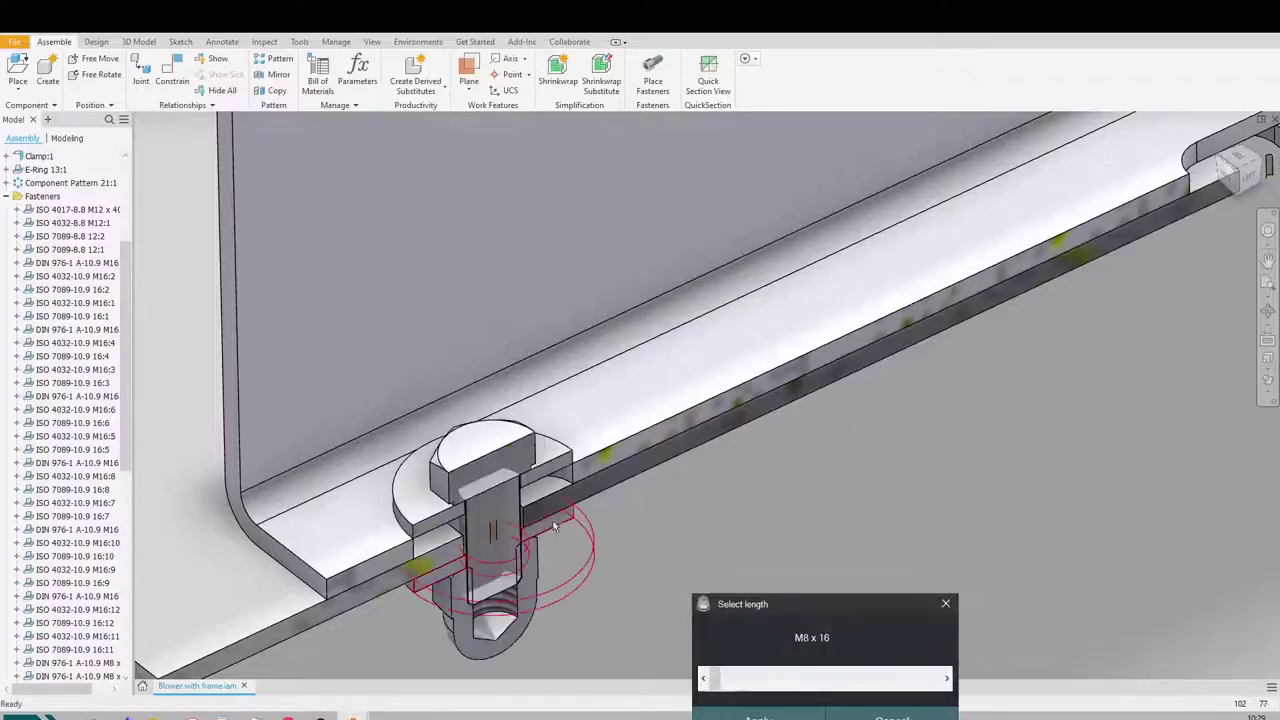
pyautogui.scroll(3, 666, 457)
pyautogui.click(758, 716)
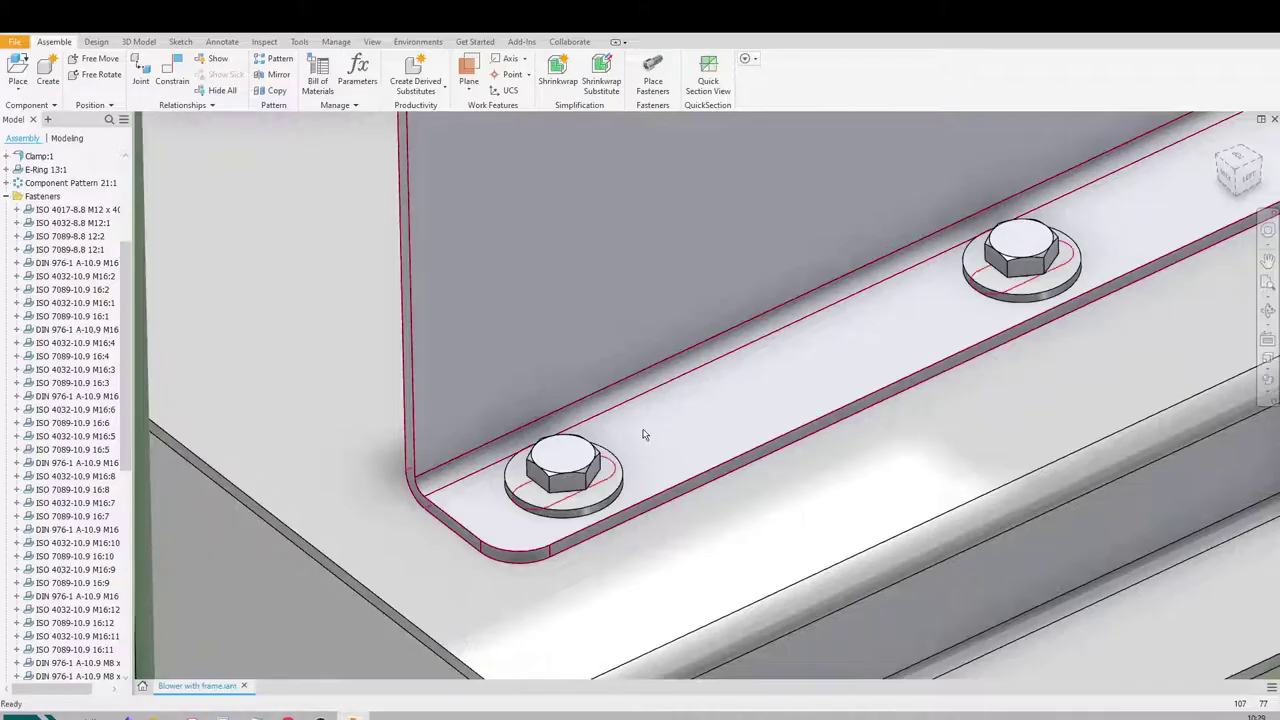
# - Select the corner bolt on the casing support and inspect the newly placed row of fasteners
pyautogui.scroll(-5, 640, 432)
pyautogui.click(636, 441)
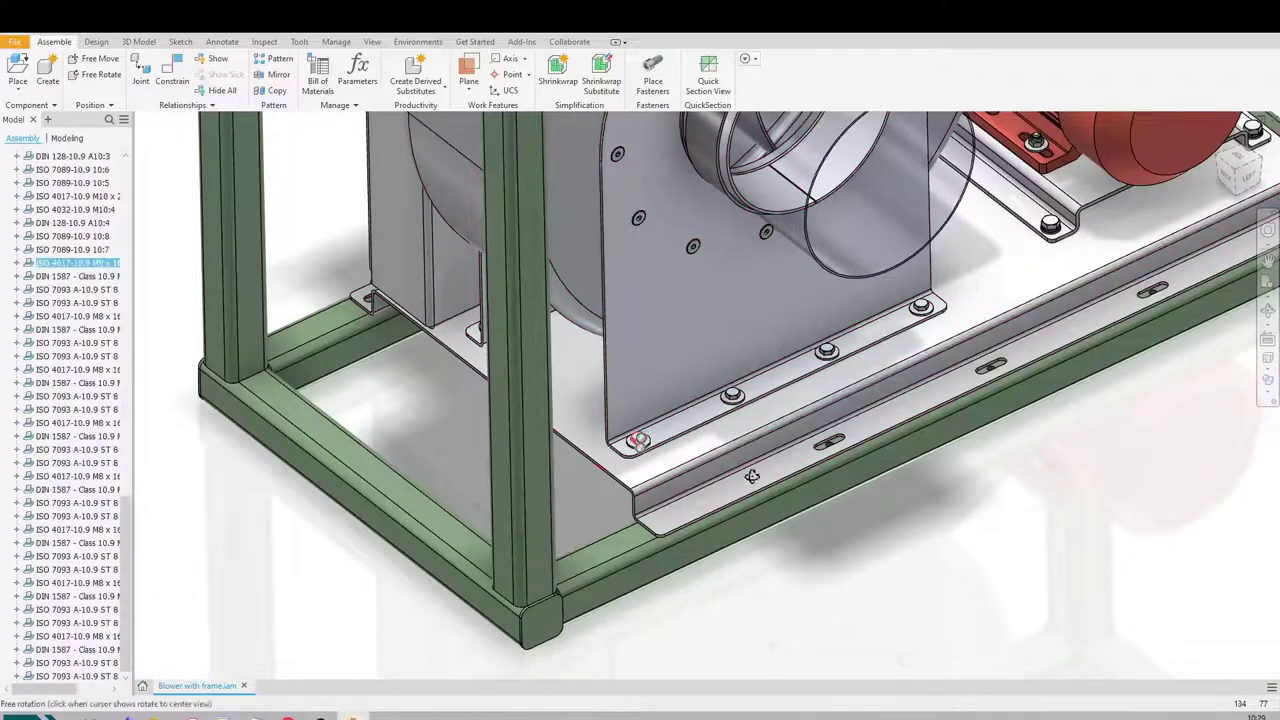
pyautogui.keyDown('shift'); pyautogui.moveTo(754, 471); pyautogui.dragTo(720, 492, button='middle'); pyautogui.keyUp('shift')
pyautogui.scroll(-3, 637, 441)
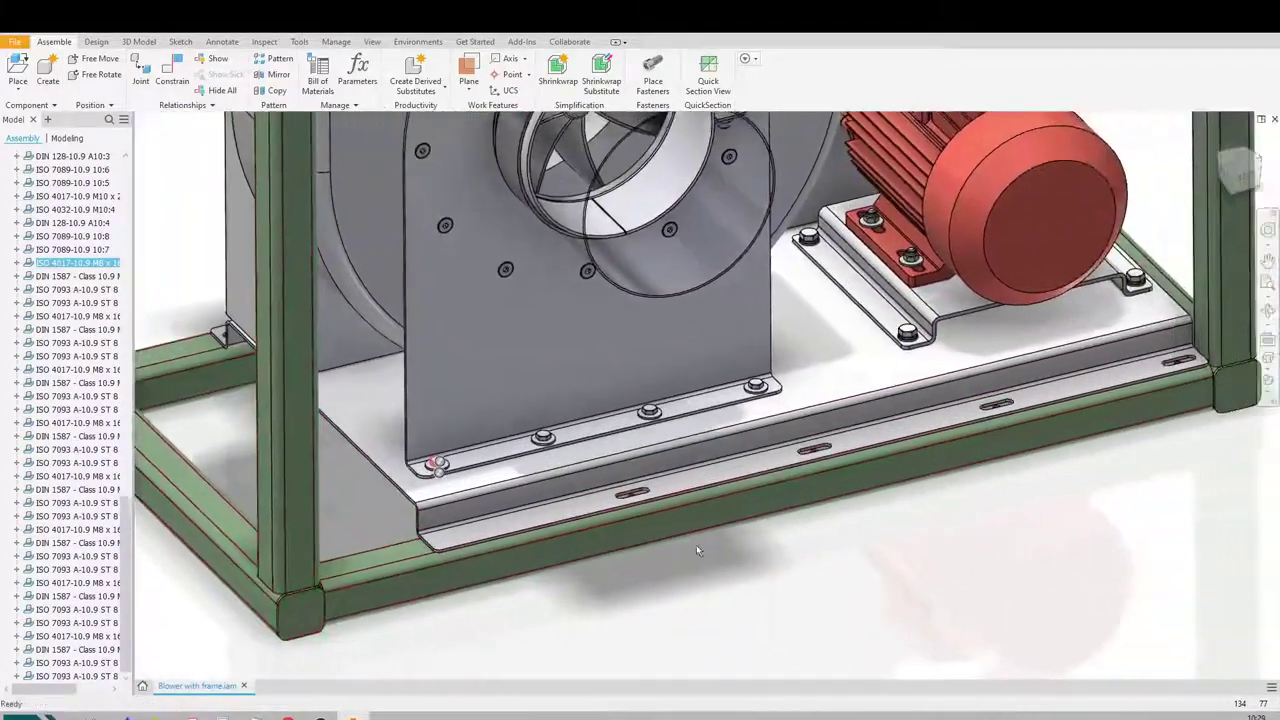
# - Review the flanged button head screw's material entries in the fastener settings and view the Button Head Screws folder
pyautogui.click(652, 75)
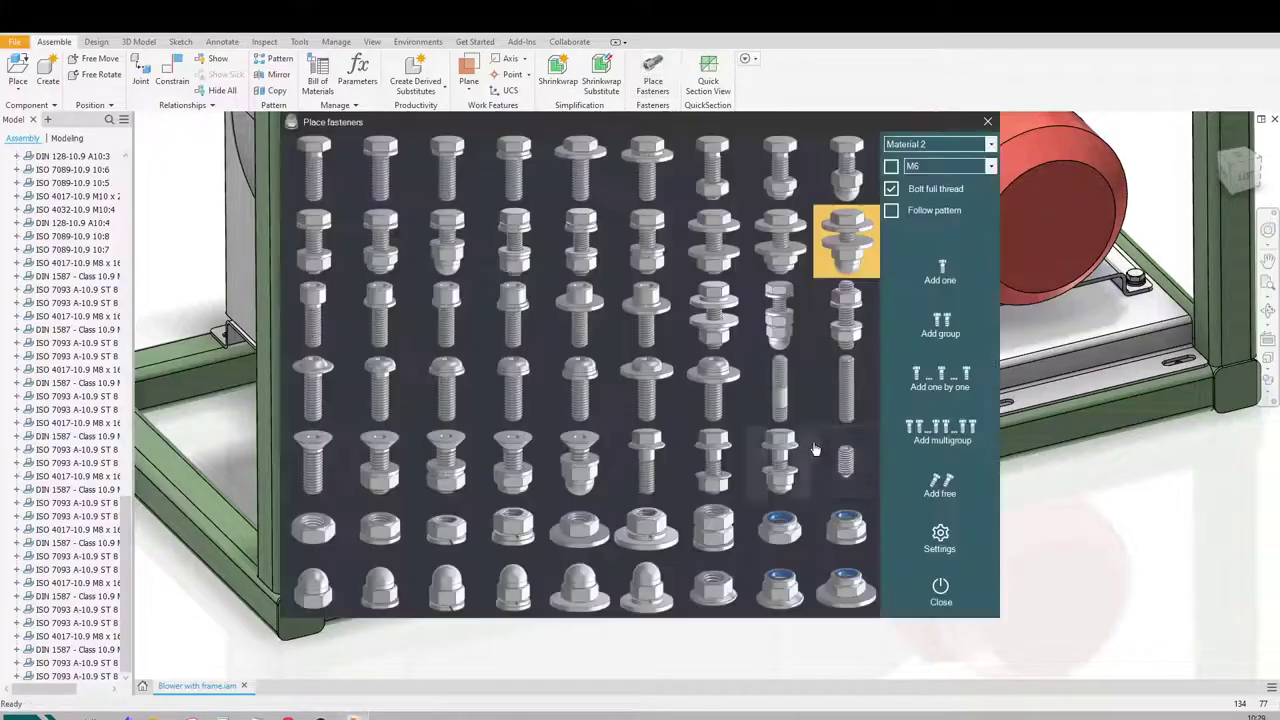
pyautogui.click(930, 533)
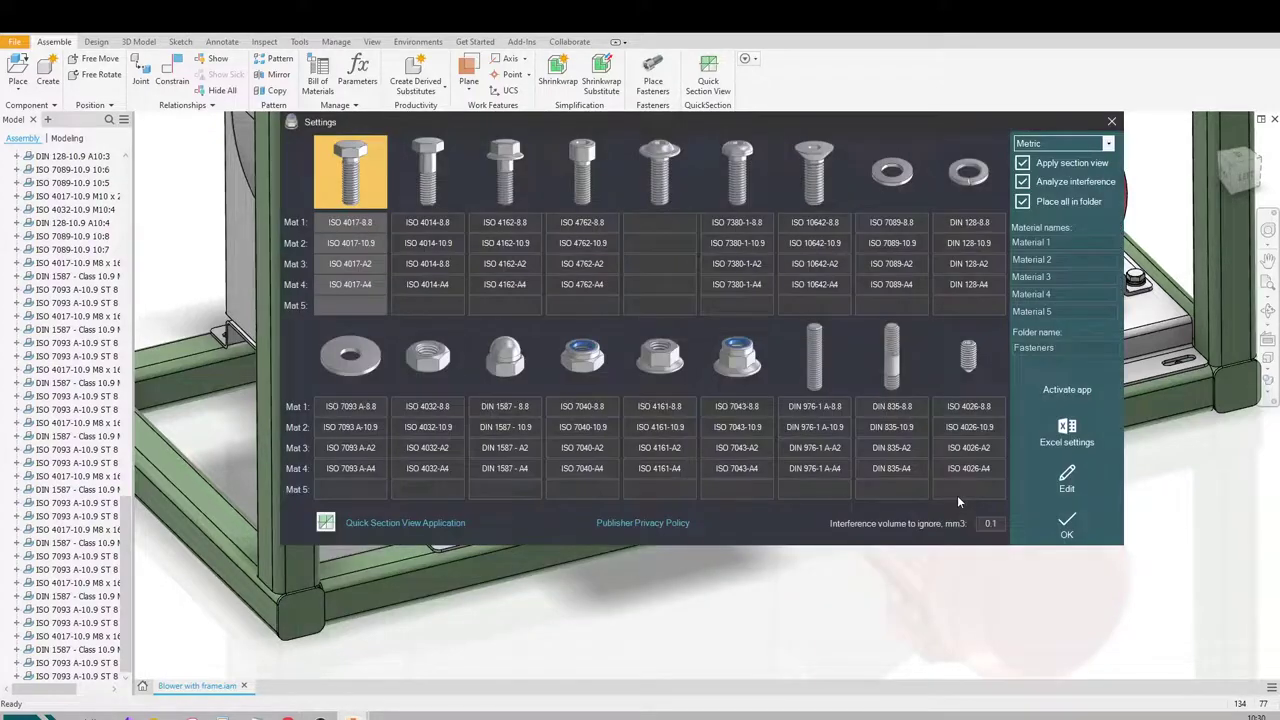
pyautogui.click(669, 179)
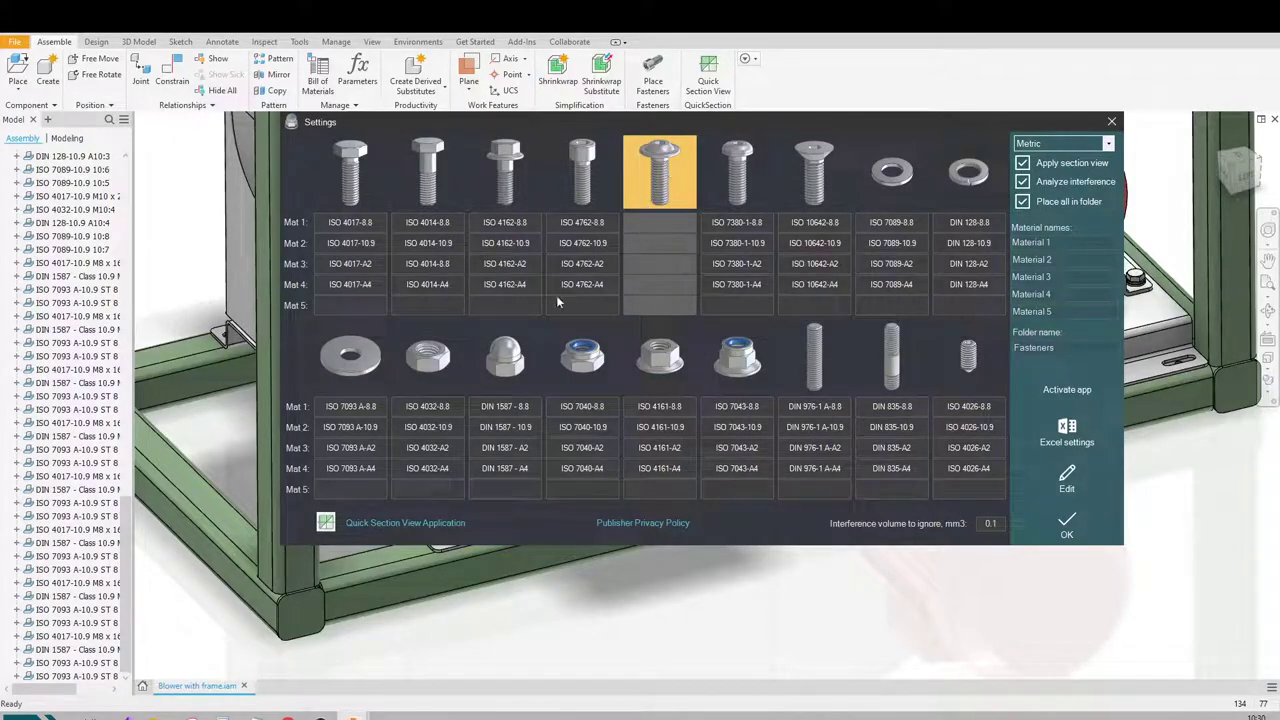
pyautogui.moveTo(155, 716)
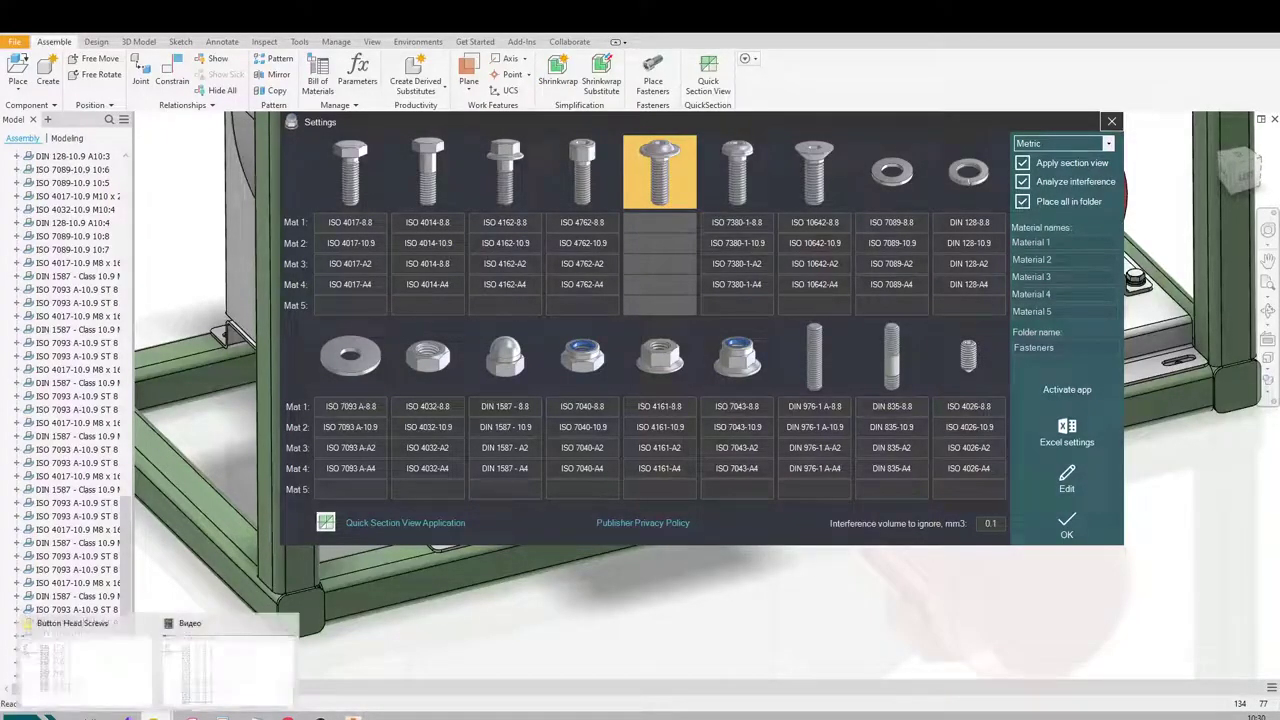
pyautogui.click(129, 686)
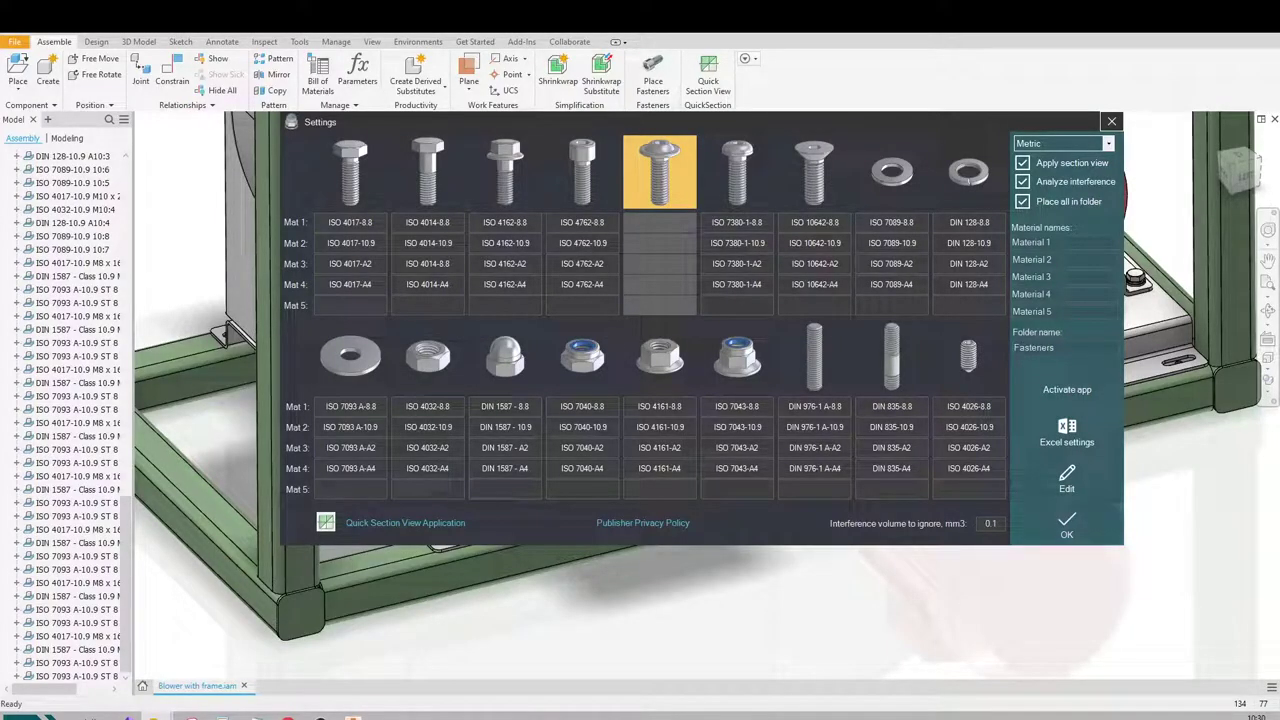
pyautogui.moveTo(1009, 114); pyautogui.dragTo(876, 451)
pyautogui.moveTo(1279, 185); pyautogui.dragTo(698, 77)
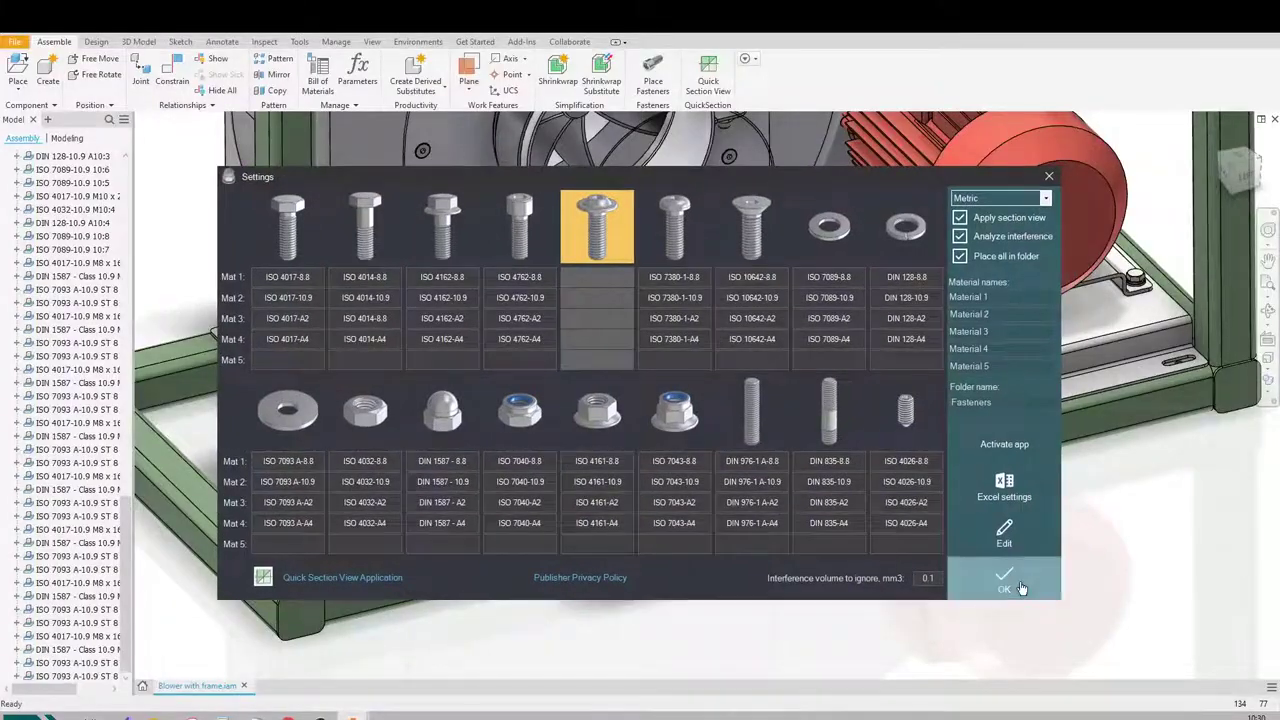
pyautogui.click(1004, 585)
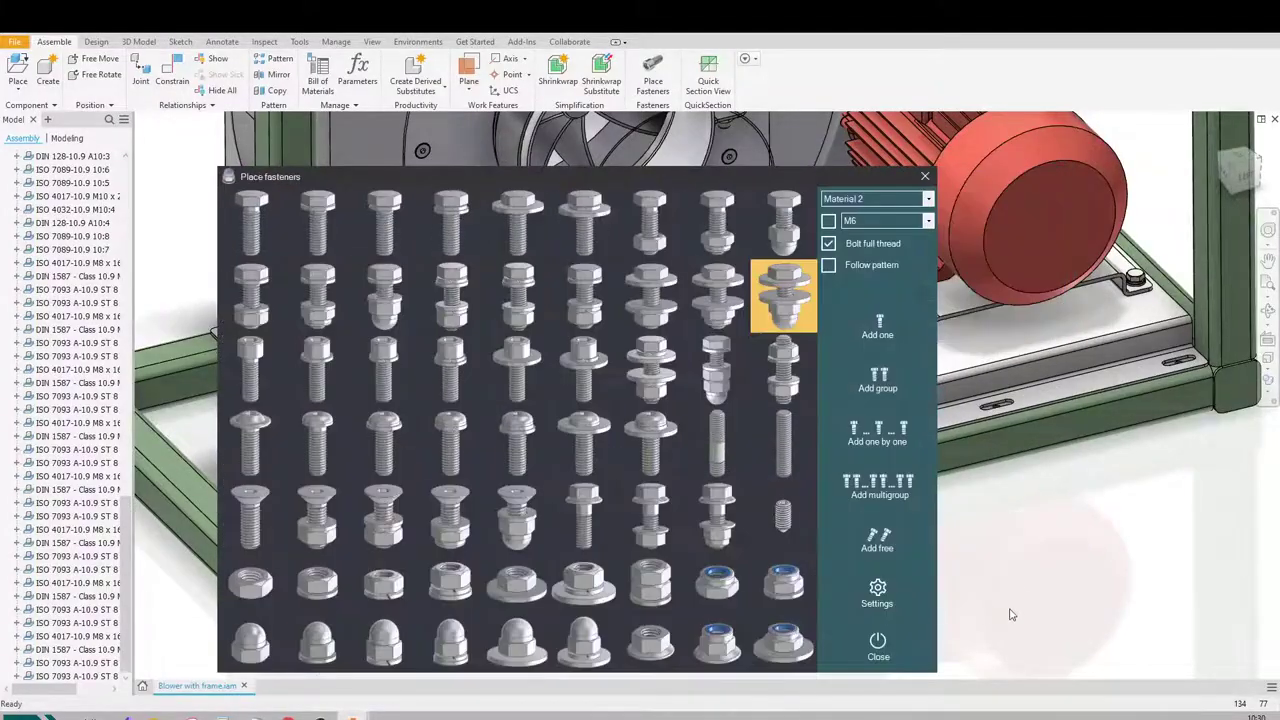
pyautogui.click(878, 645)
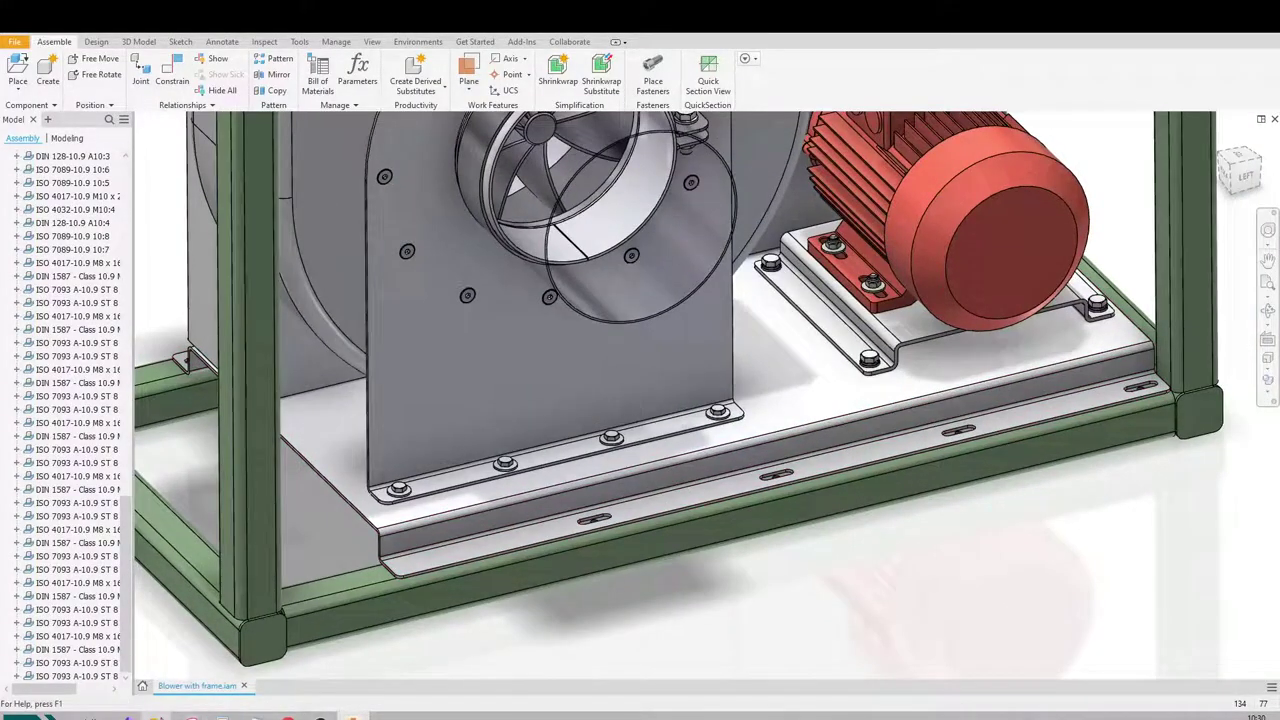
# - Open the Button Head Screw M6x16 part from its folder, inspect its imported body, and return to the blower assembly
pyautogui.moveTo(160, 714)
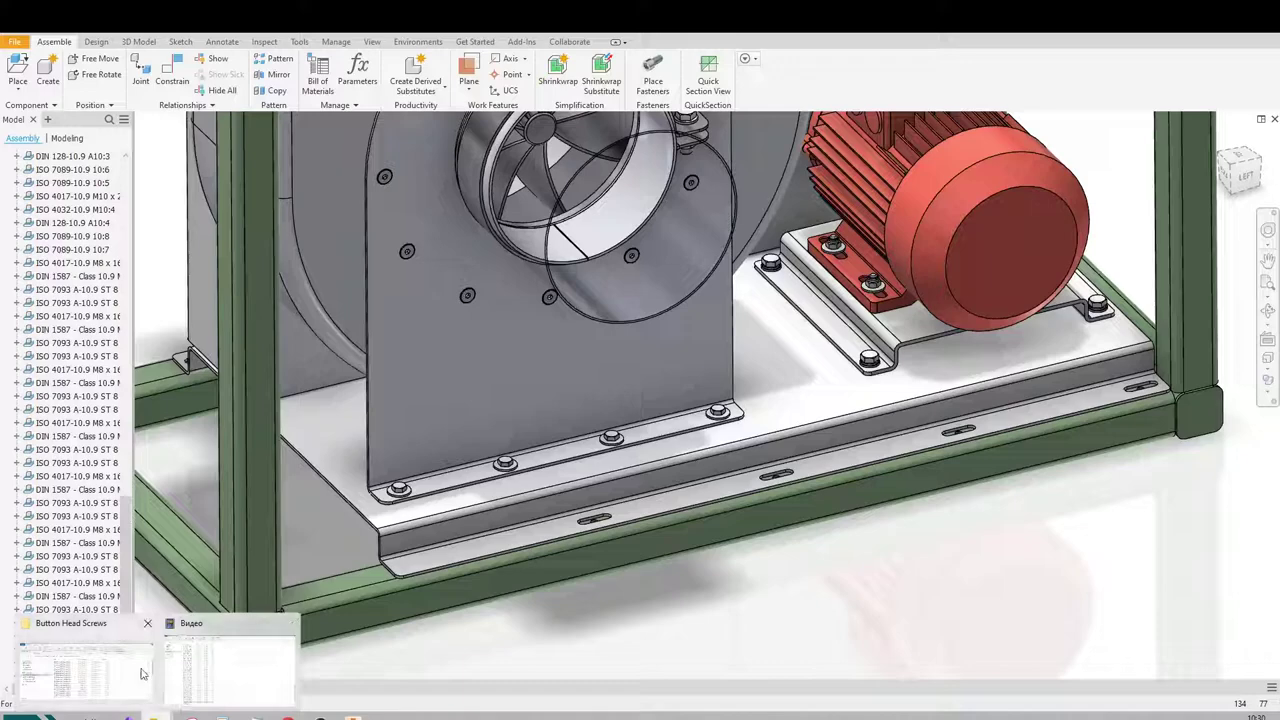
pyautogui.click(142, 676)
pyautogui.doubleClick(536, 298)
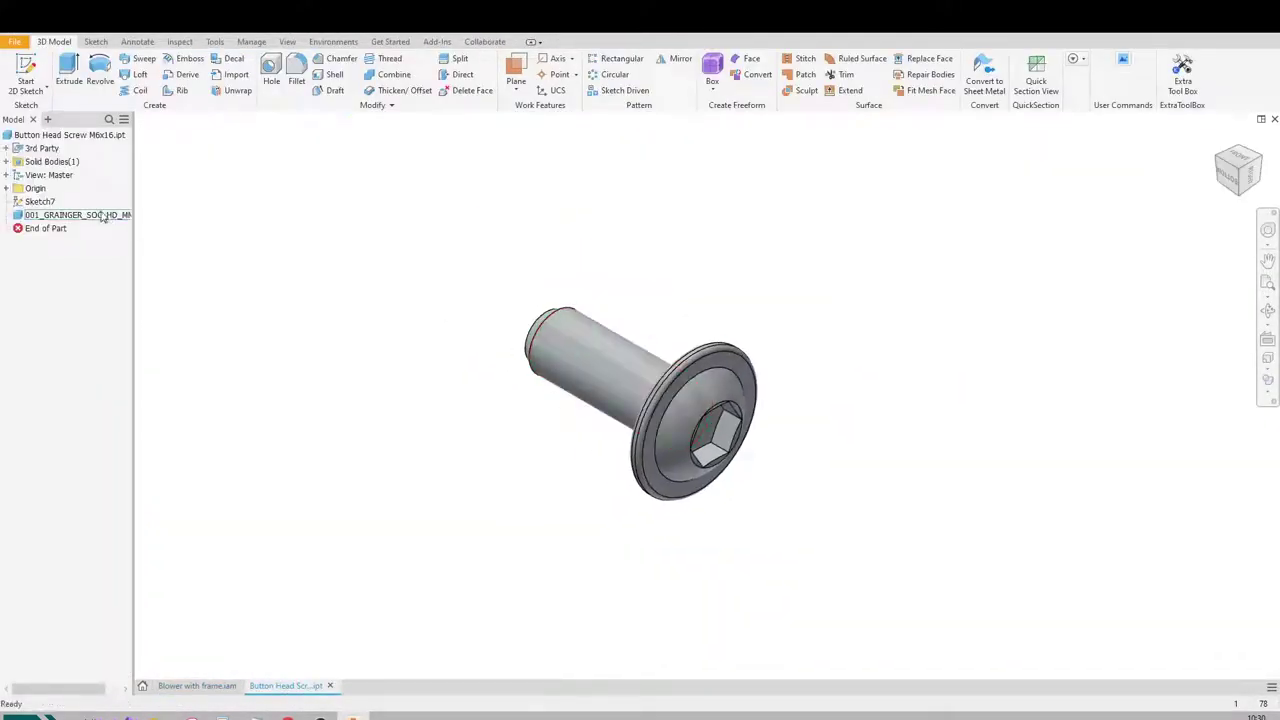
pyautogui.click(88, 218)
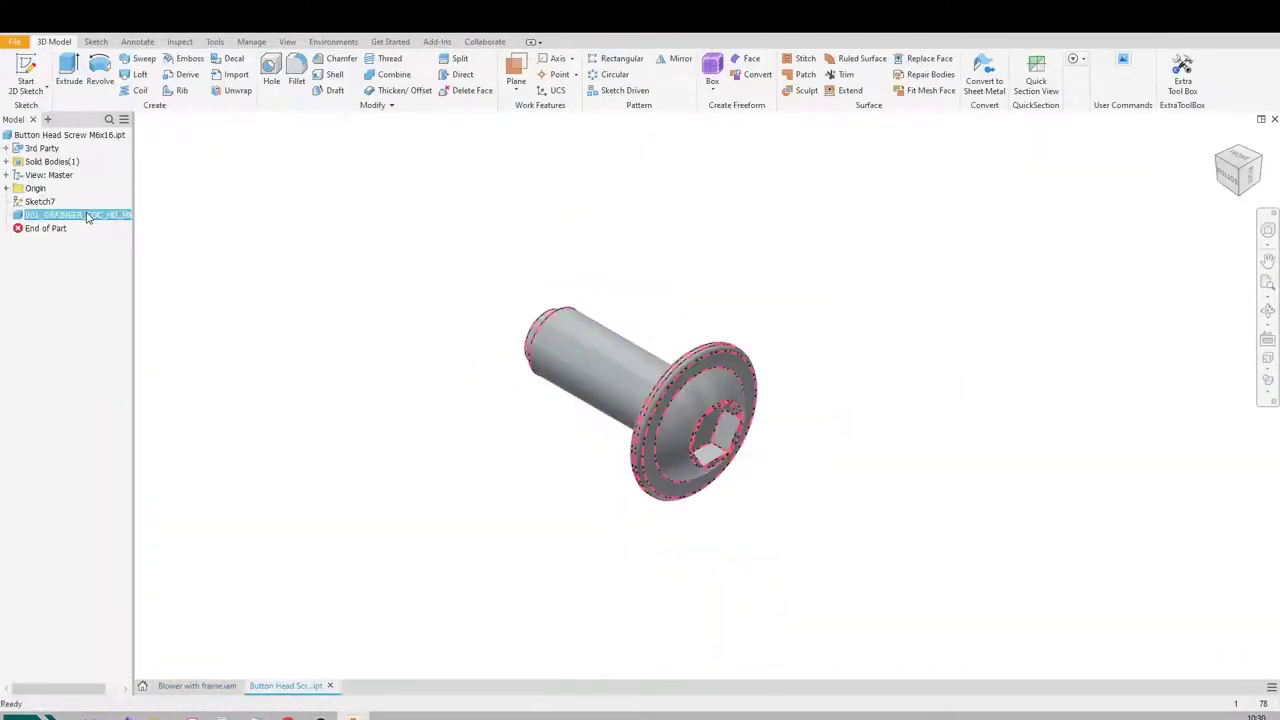
pyautogui.moveTo(134, 232); pyautogui.dragTo(179, 236)
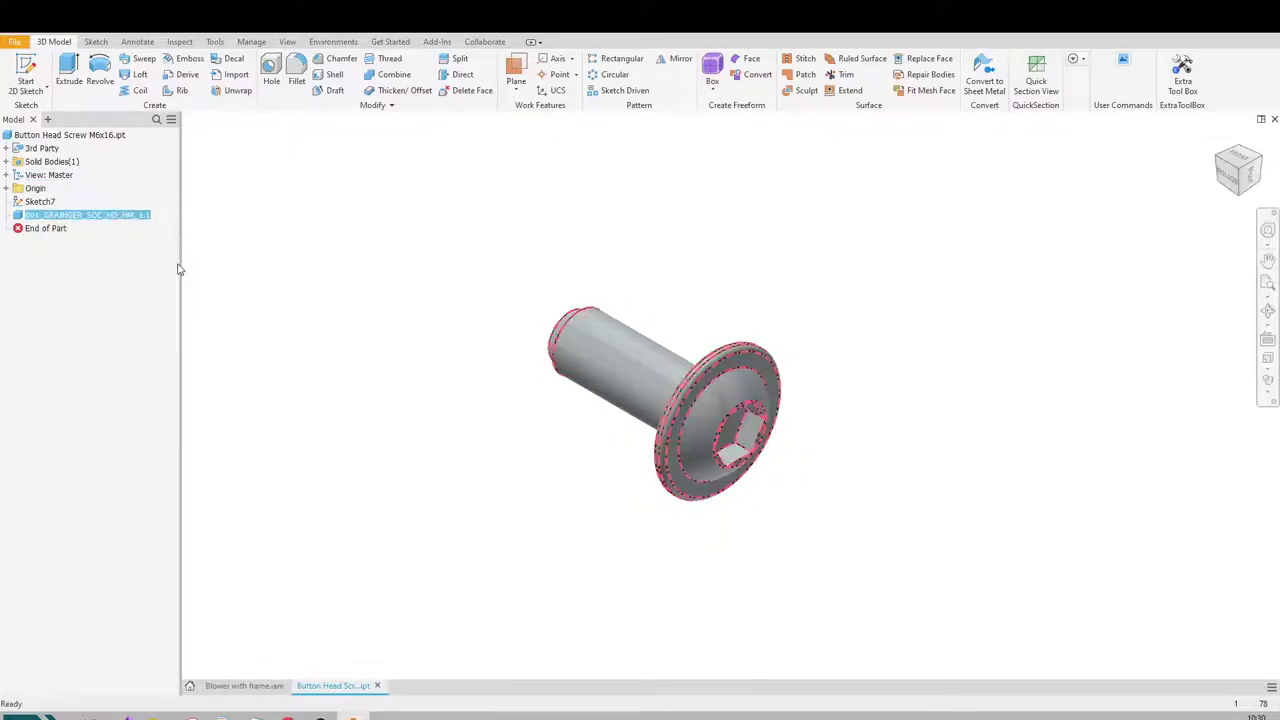
pyautogui.click(183, 273)
pyautogui.moveTo(180, 271); pyautogui.dragTo(123, 270)
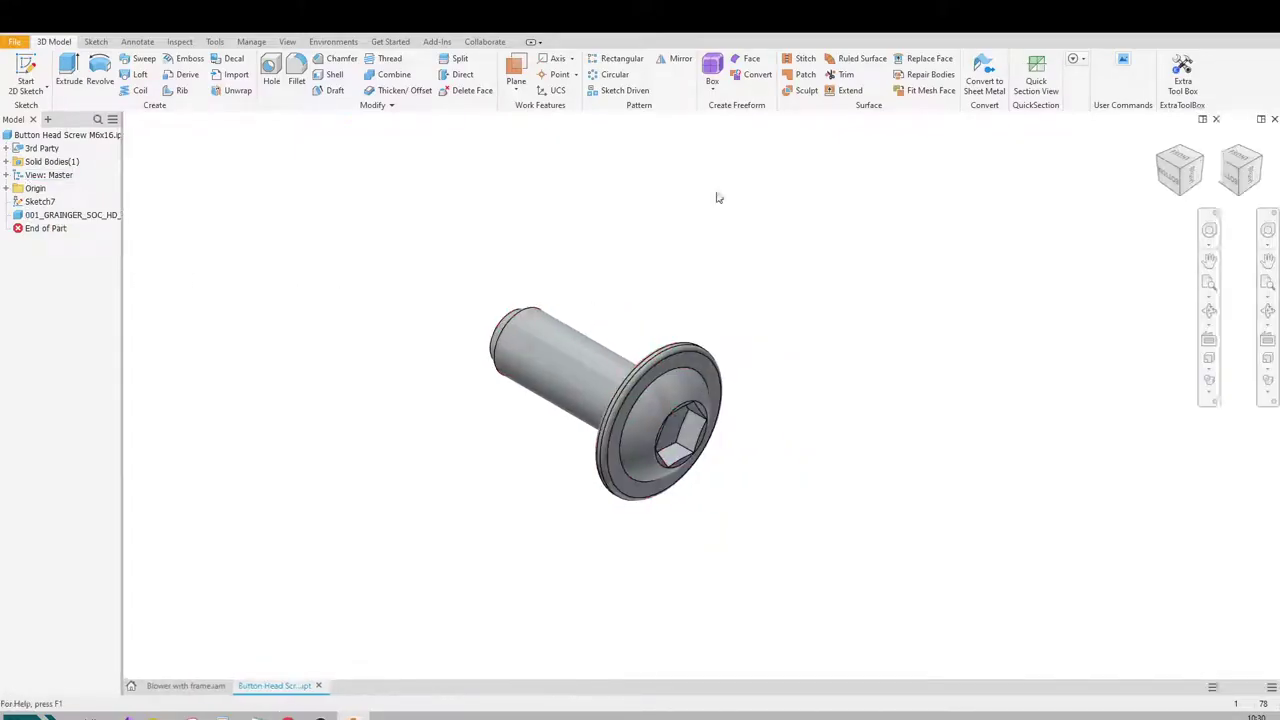
pyautogui.click(1274, 120)
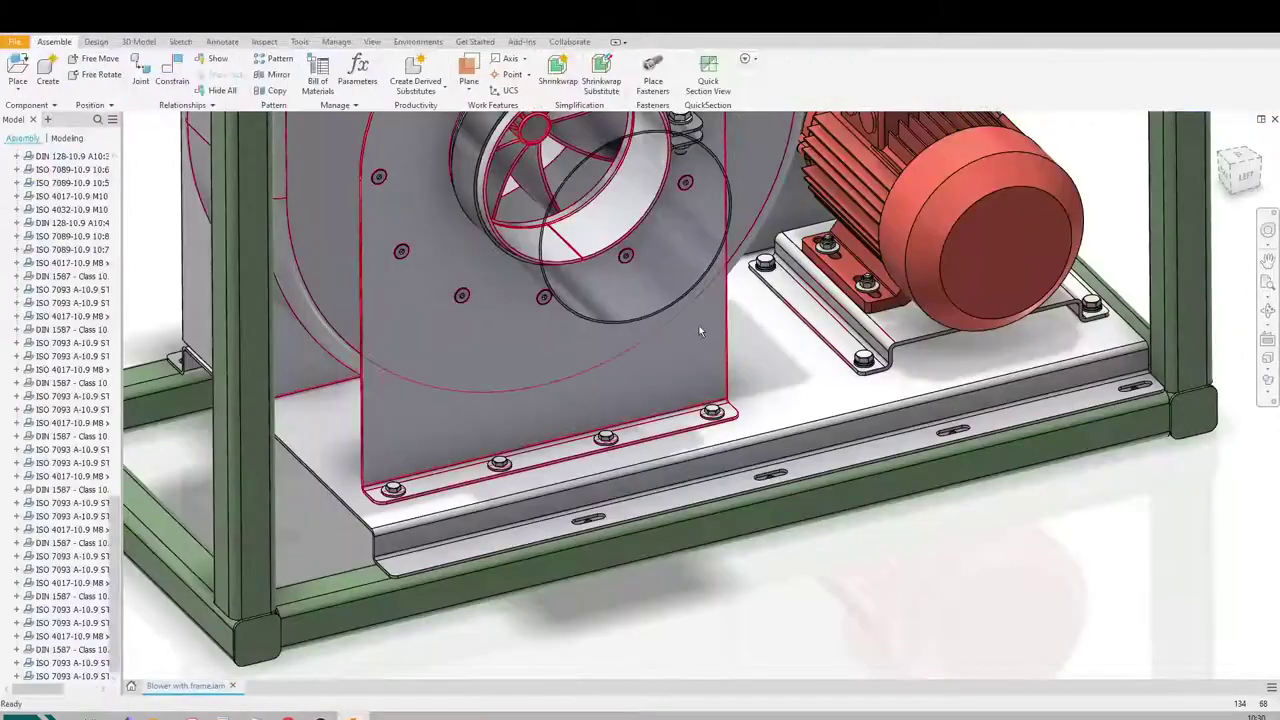
# - Open the Place fasteners.xlsx workbook in Excel from the settings for non-content center fasteners and clear the dialog out of the way
pyautogui.scroll(-2, 689, 327)
pyautogui.moveTo(676, 330); pyautogui.dragTo(639, 401, button='middle')
pyautogui.click(652, 75)
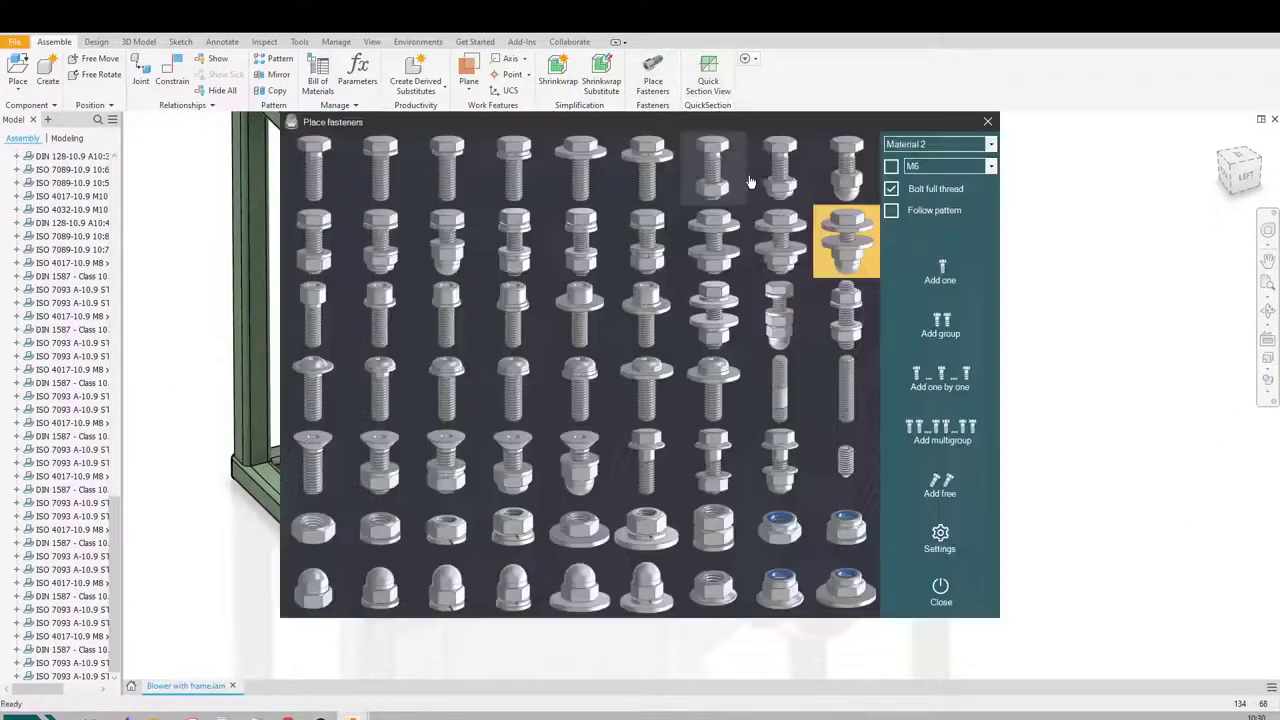
pyautogui.click(940, 536)
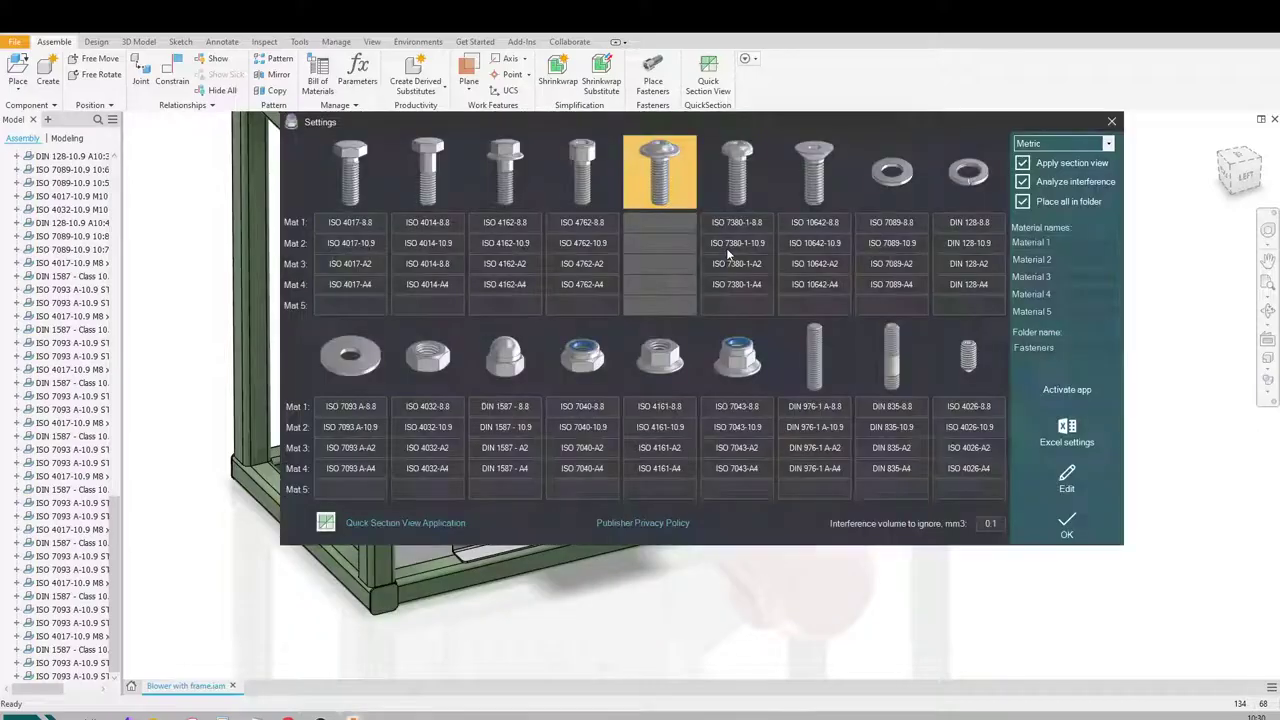
pyautogui.click(1067, 434)
pyautogui.moveTo(548, 116); pyautogui.dragTo(602, 267)
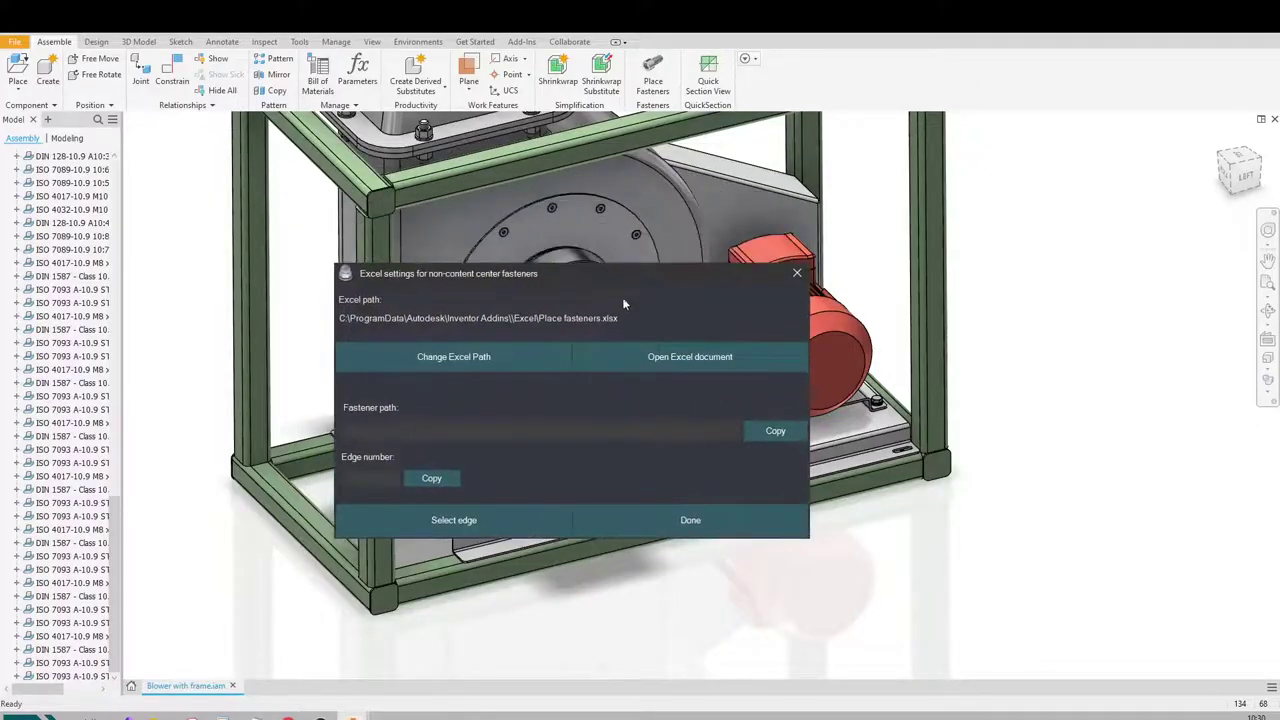
pyautogui.click(665, 356)
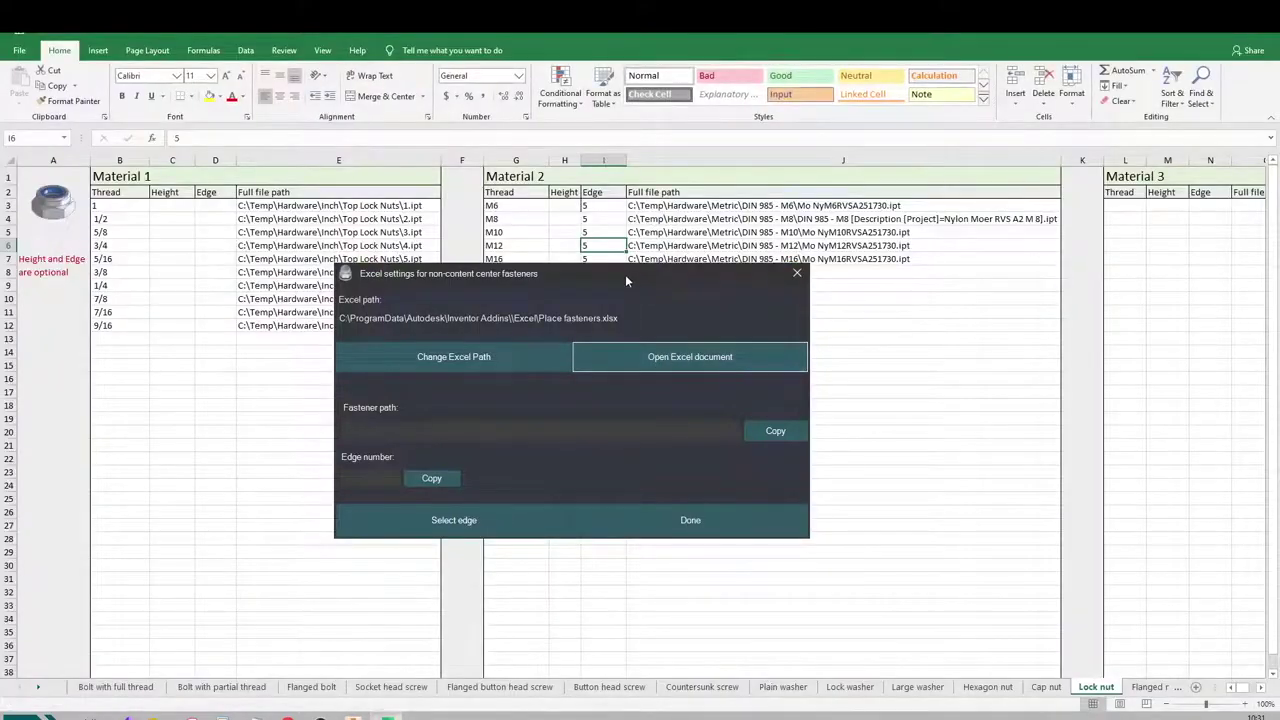
pyautogui.moveTo(625, 280); pyautogui.dragTo(797, 589)
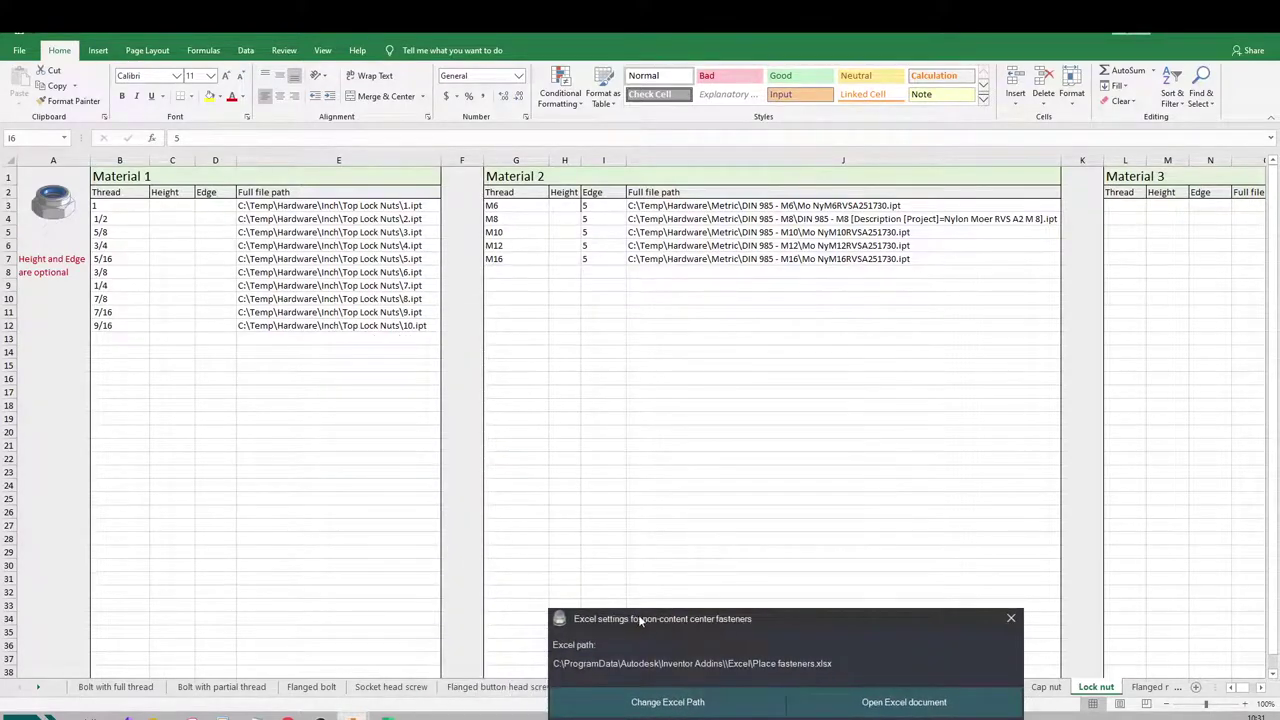
pyautogui.moveTo(638, 614); pyautogui.dragTo(649, 719)
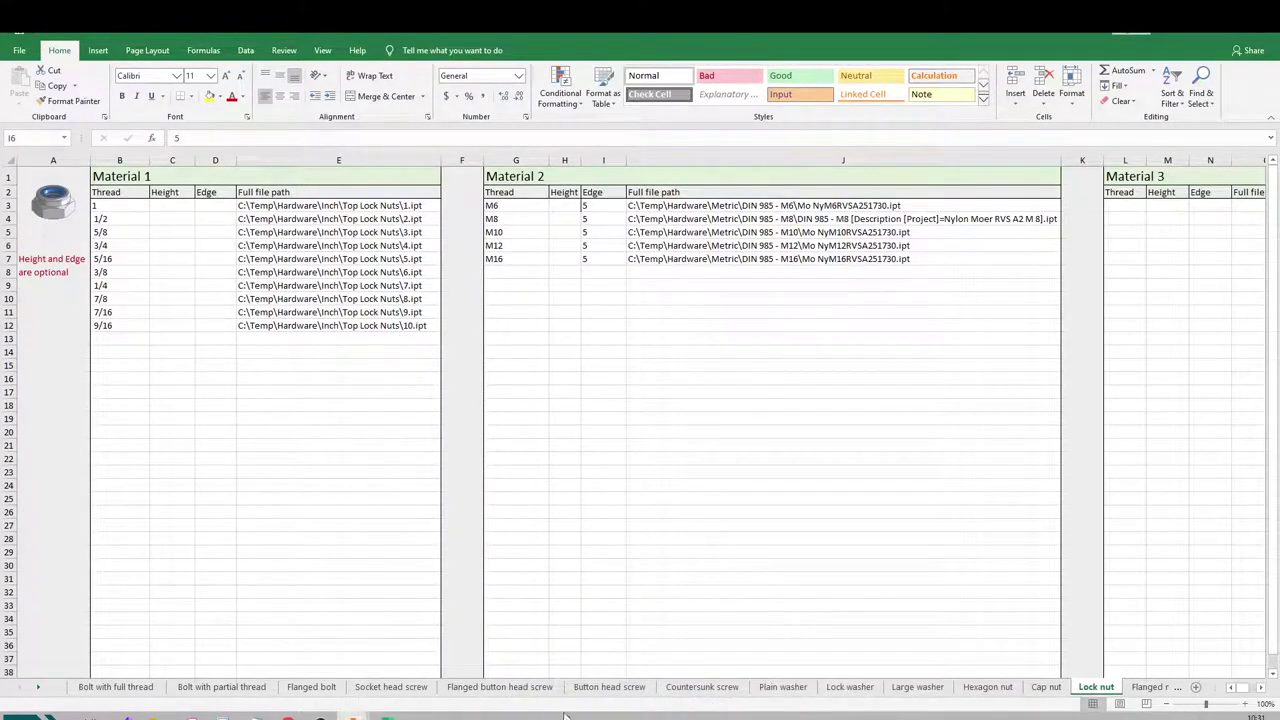
# - Look through the bolt worksheets and examine the Thread, Length and Full file path columns on the Flanged bolt sheet
pyautogui.click(221, 687)
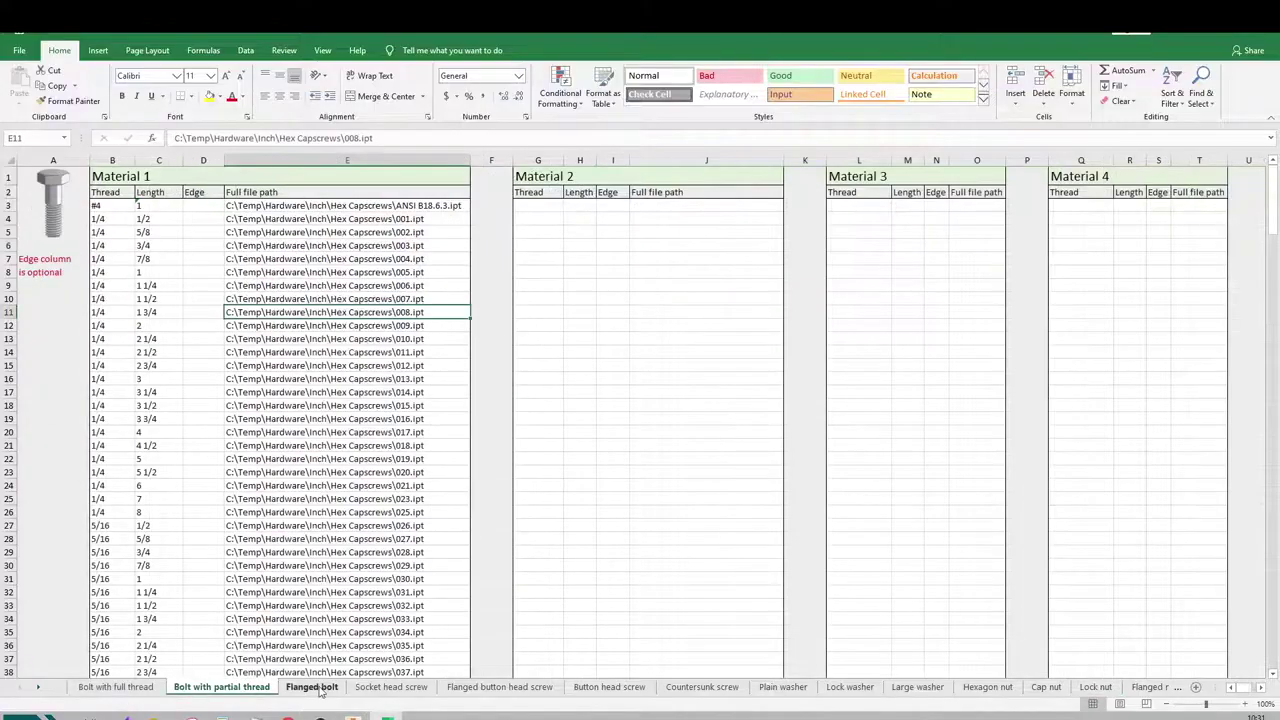
pyautogui.click(312, 687)
pyautogui.click(150, 687)
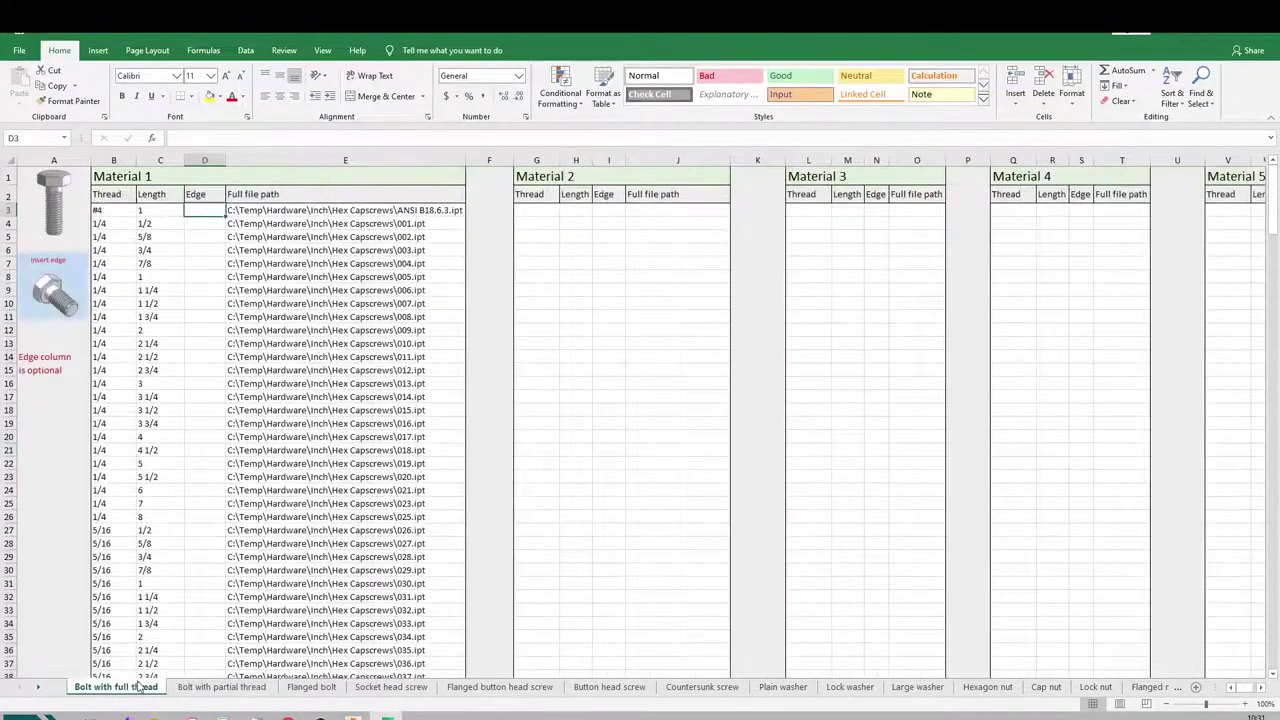
pyautogui.click(221, 687)
pyautogui.click(312, 687)
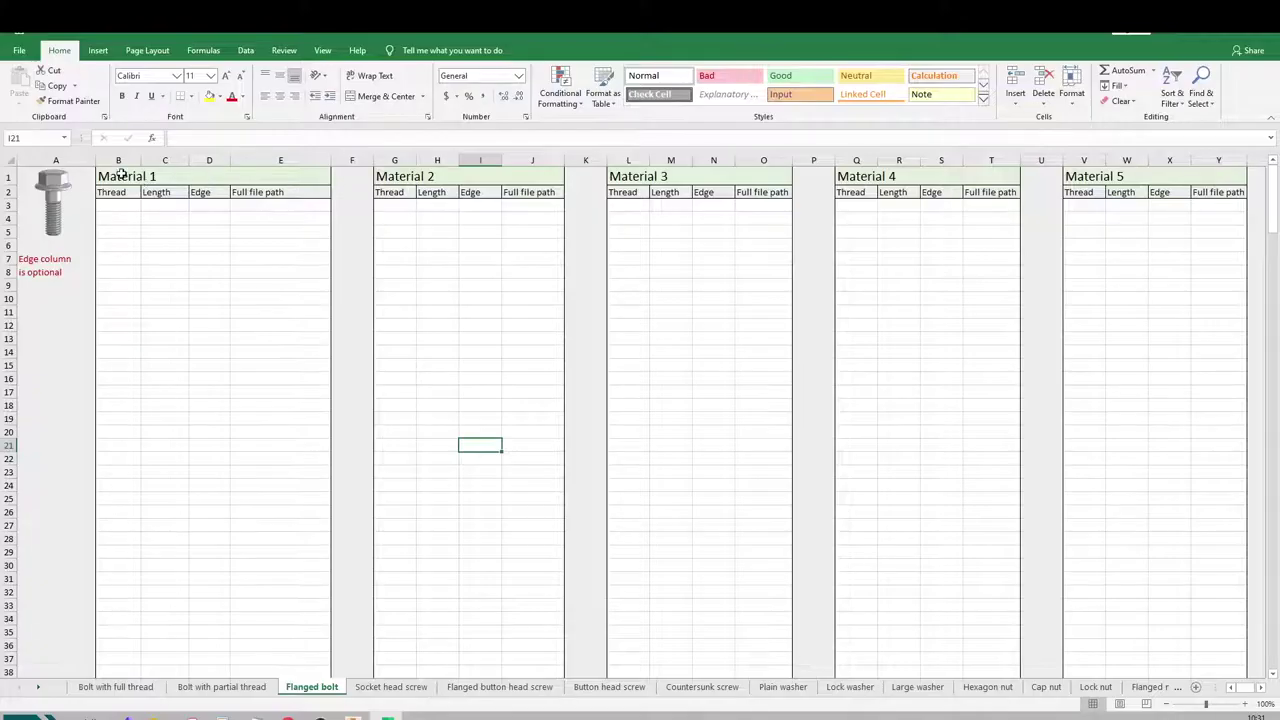
pyautogui.moveTo(118, 172); pyautogui.dragTo(285, 290)
pyautogui.click(251, 348)
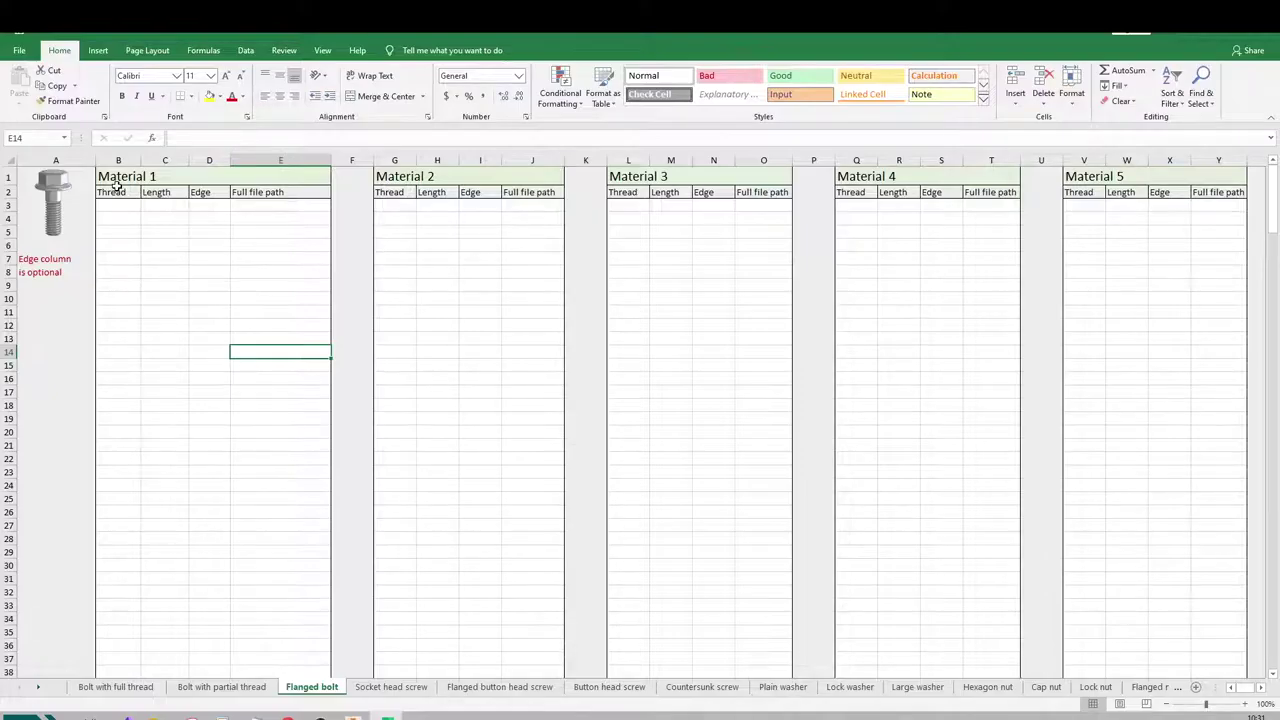
pyautogui.click(110, 193)
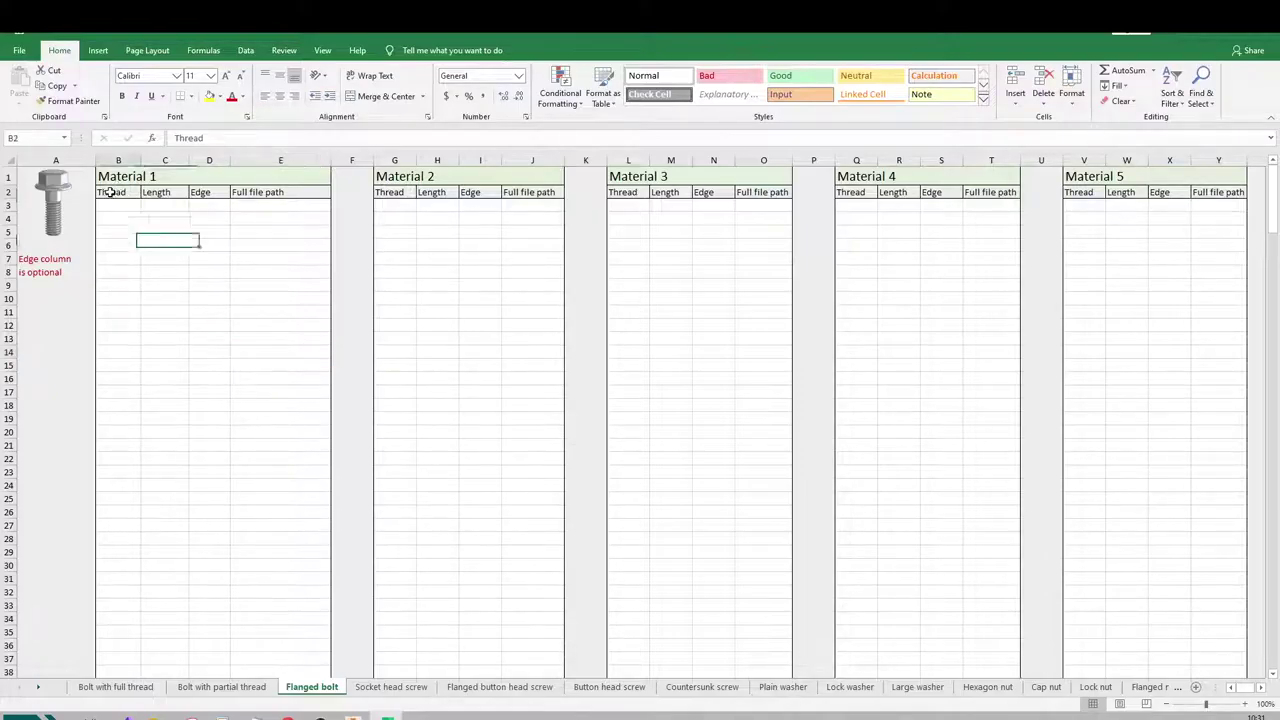
pyautogui.click(163, 193)
pyautogui.click(263, 192)
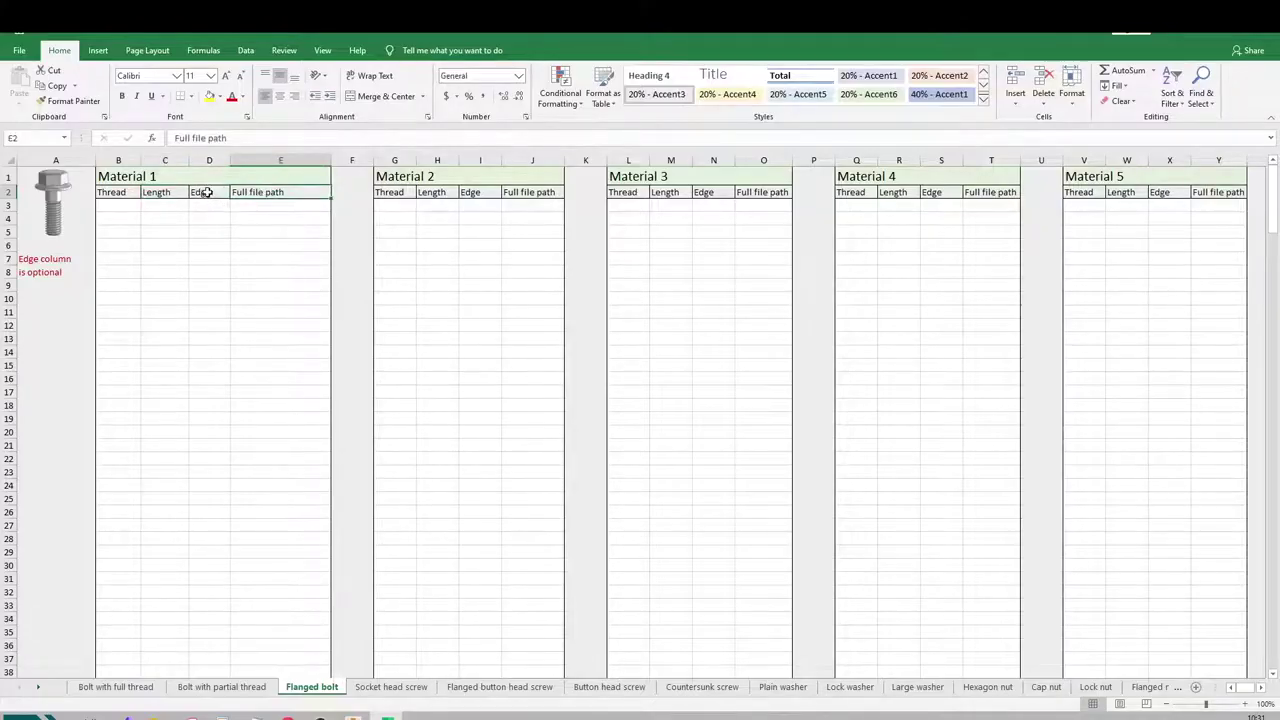
# - Examine how thread, length, edge and file path are filled in for Material 1 on the Bolt with full thread sheet
pyautogui.click(112, 687)
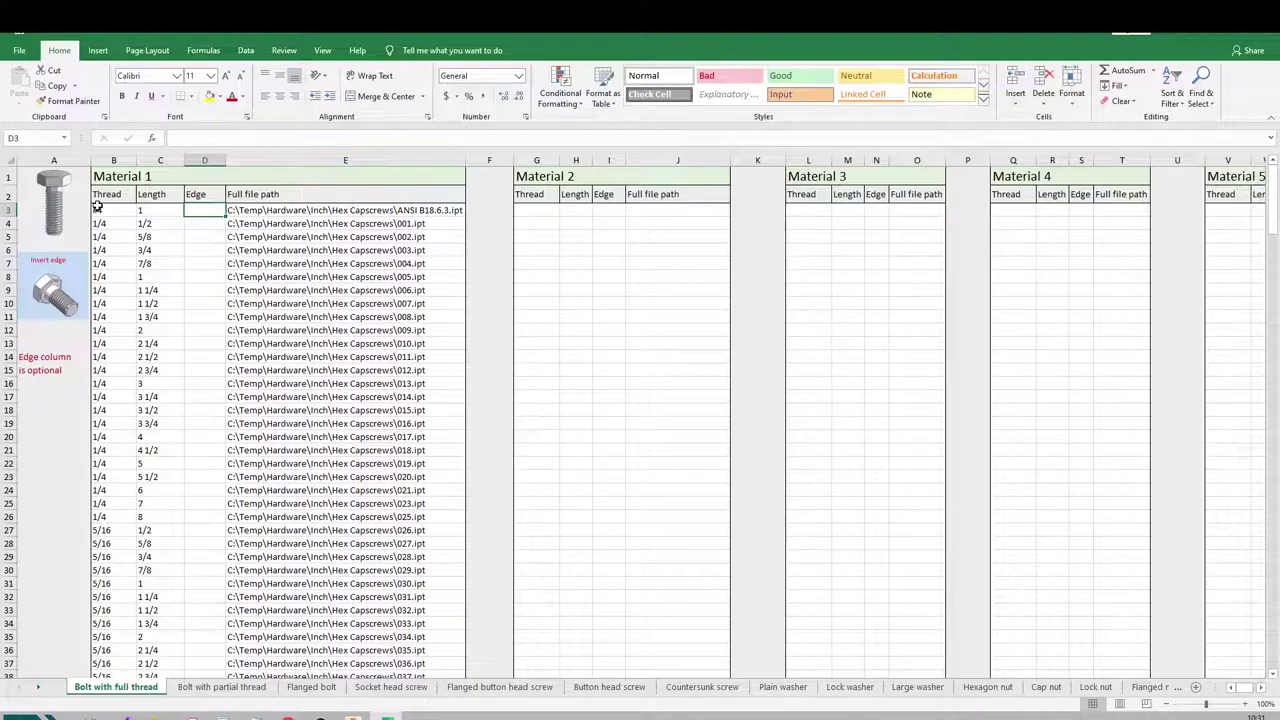
pyautogui.moveTo(97, 207); pyautogui.dragTo(92, 450)
pyautogui.click(119, 263)
pyautogui.click(118, 329)
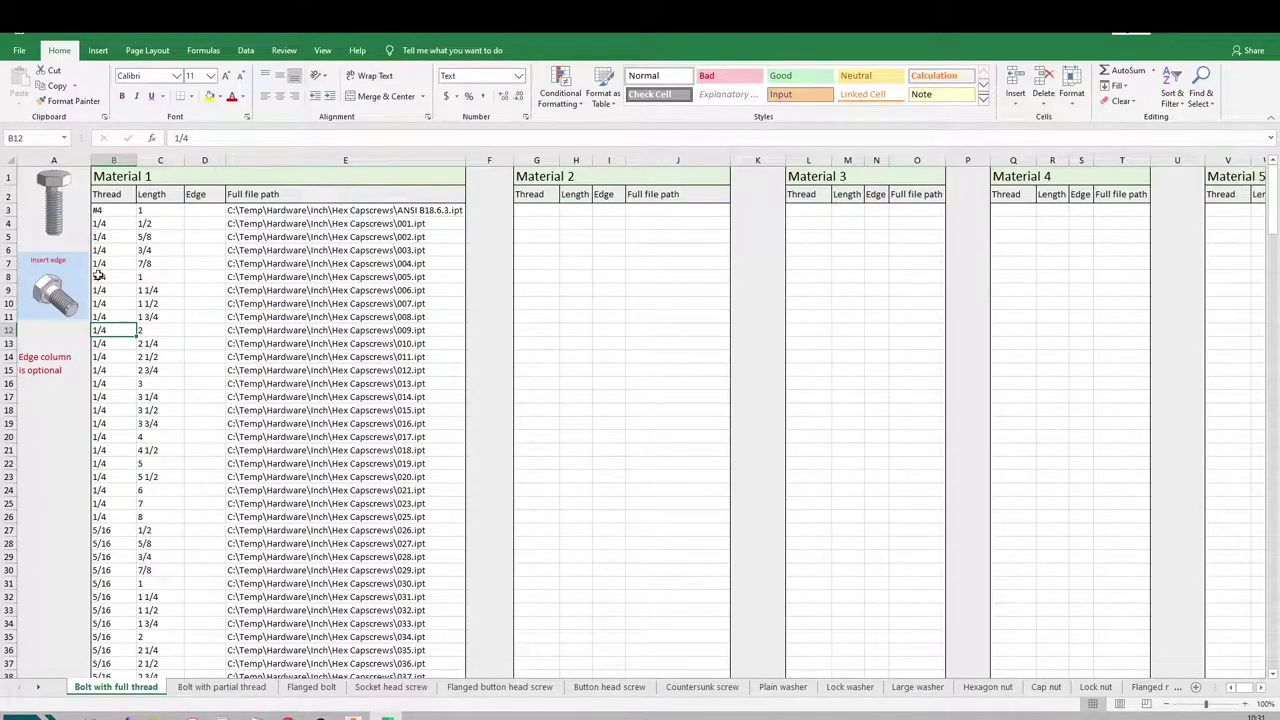
pyautogui.click(158, 331)
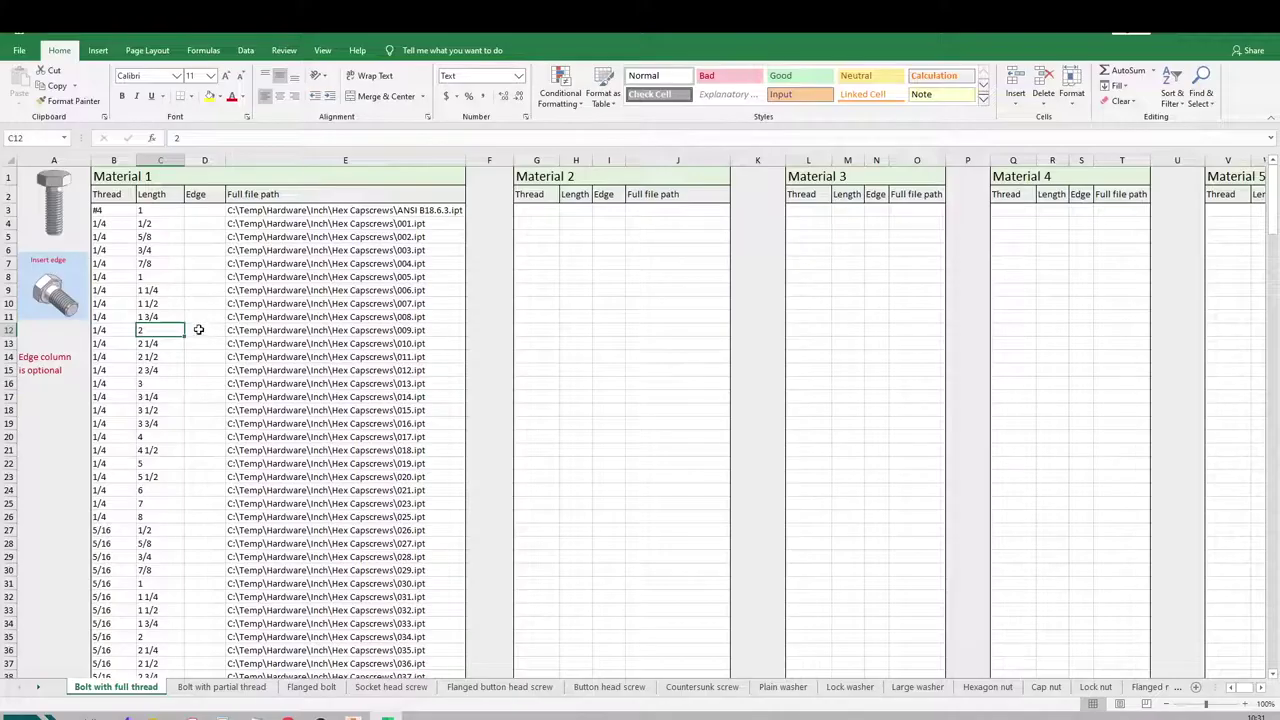
pyautogui.click(201, 329)
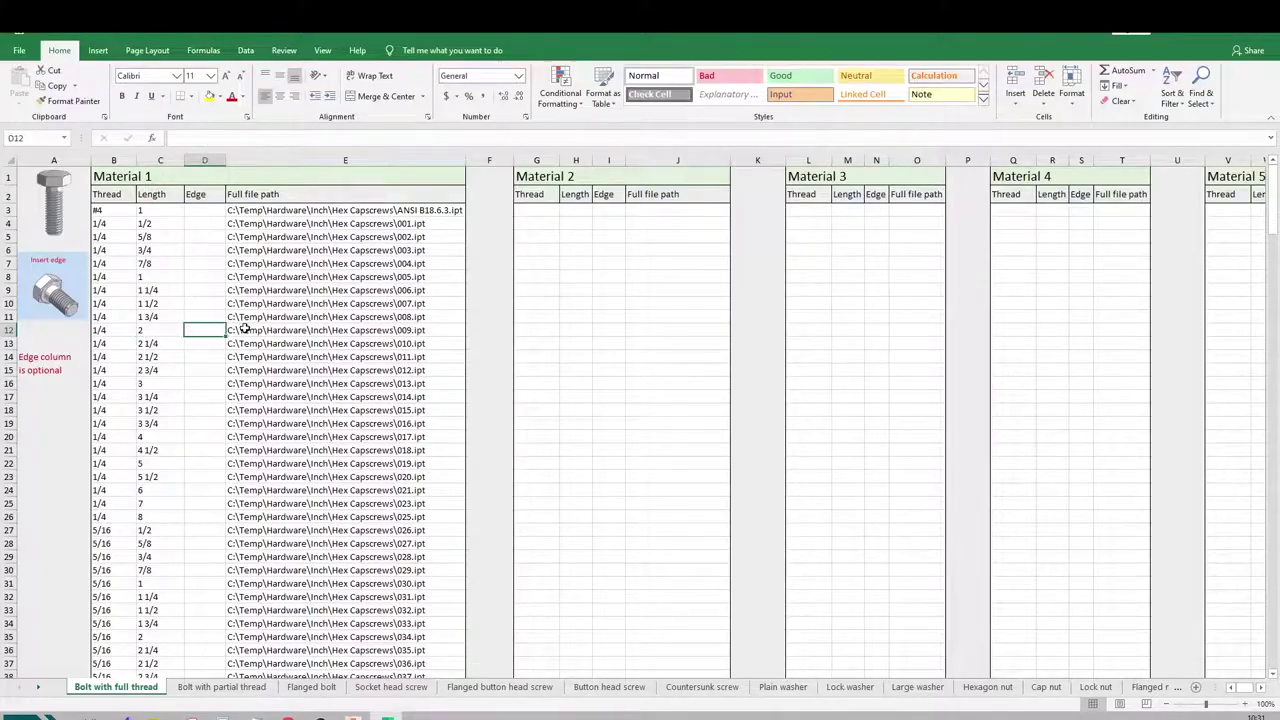
pyautogui.click(244, 329)
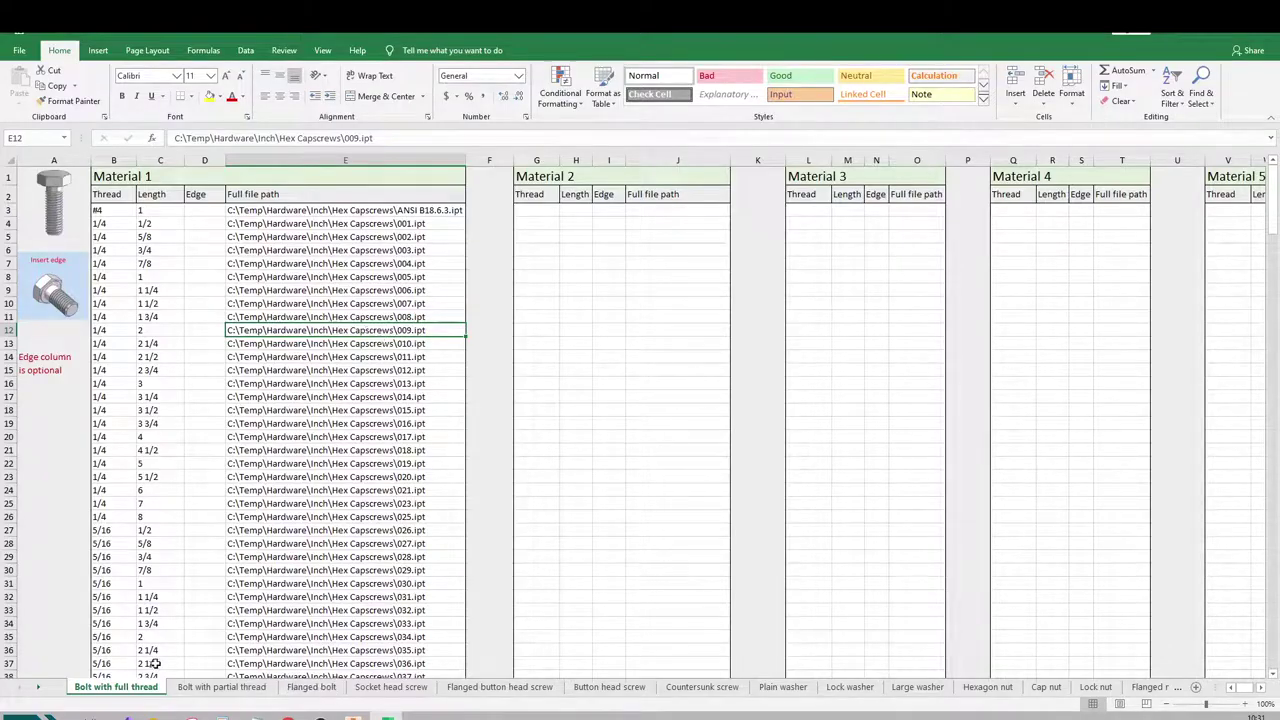
# - Delete the Material 2 entries in G3:J23 on the Flanged button head screw sheet
pyautogui.click(205, 688)
pyautogui.click(311, 688)
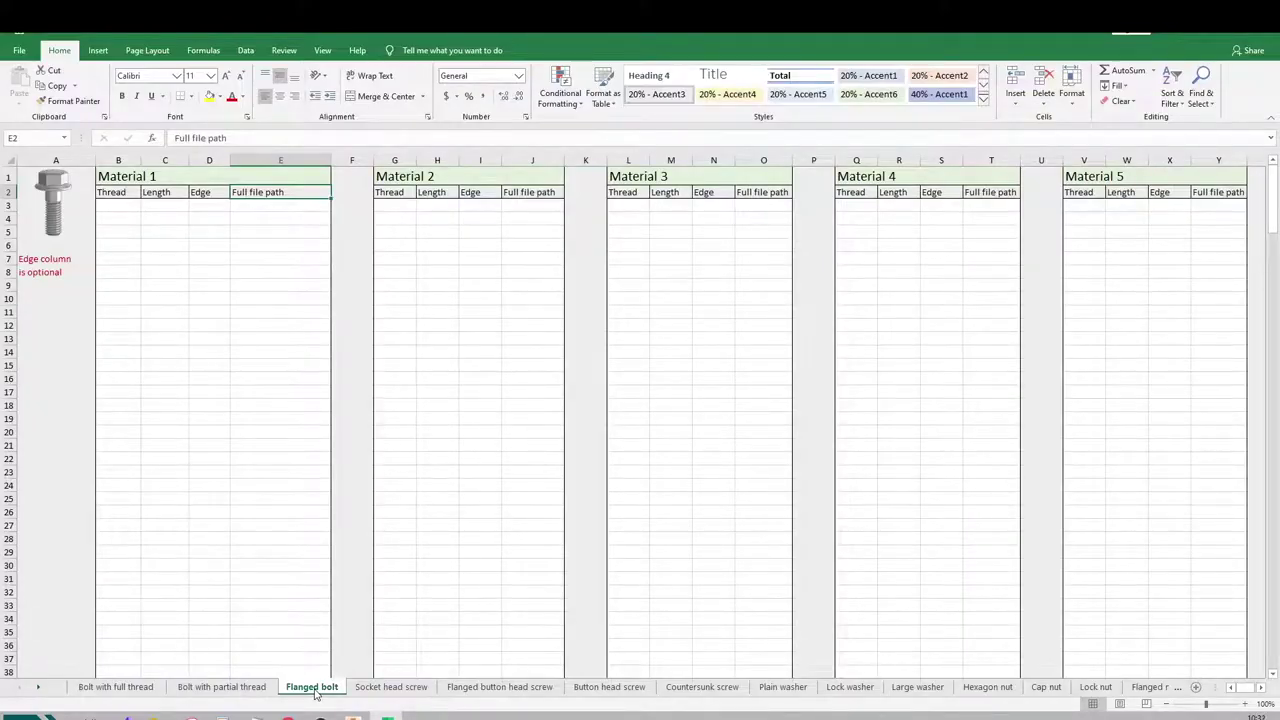
pyautogui.click(393, 688)
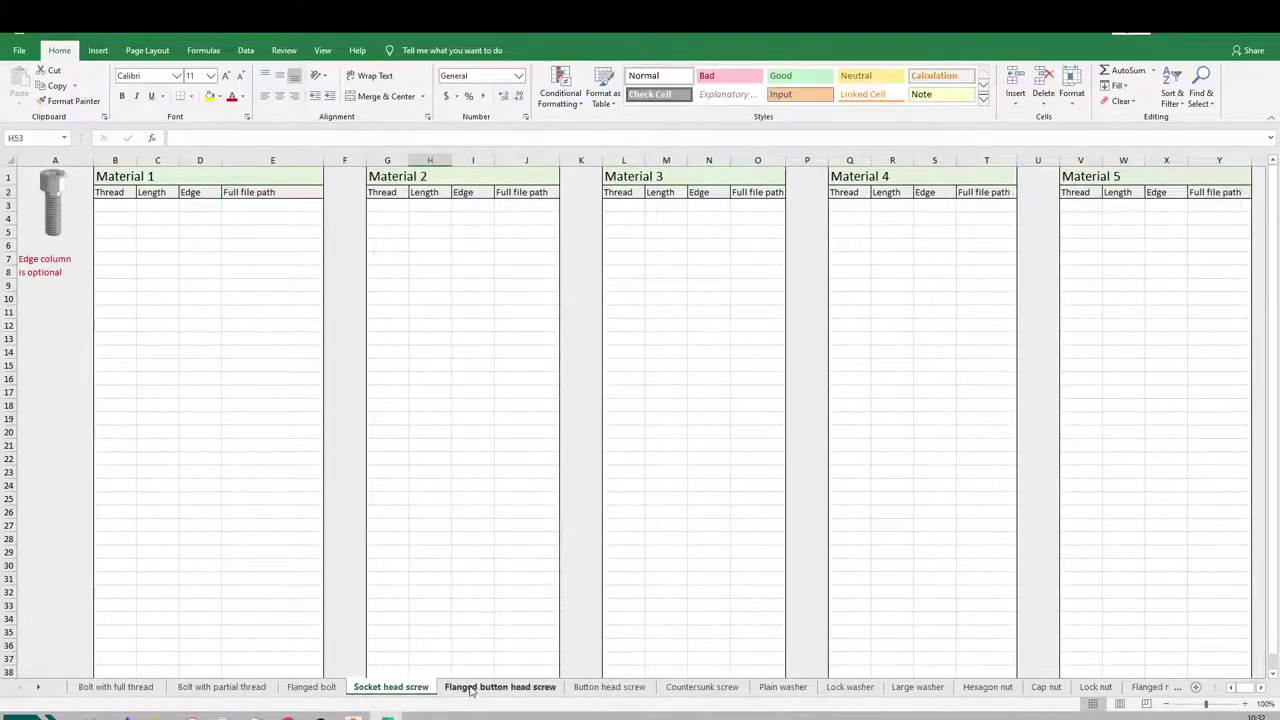
pyautogui.click(505, 687)
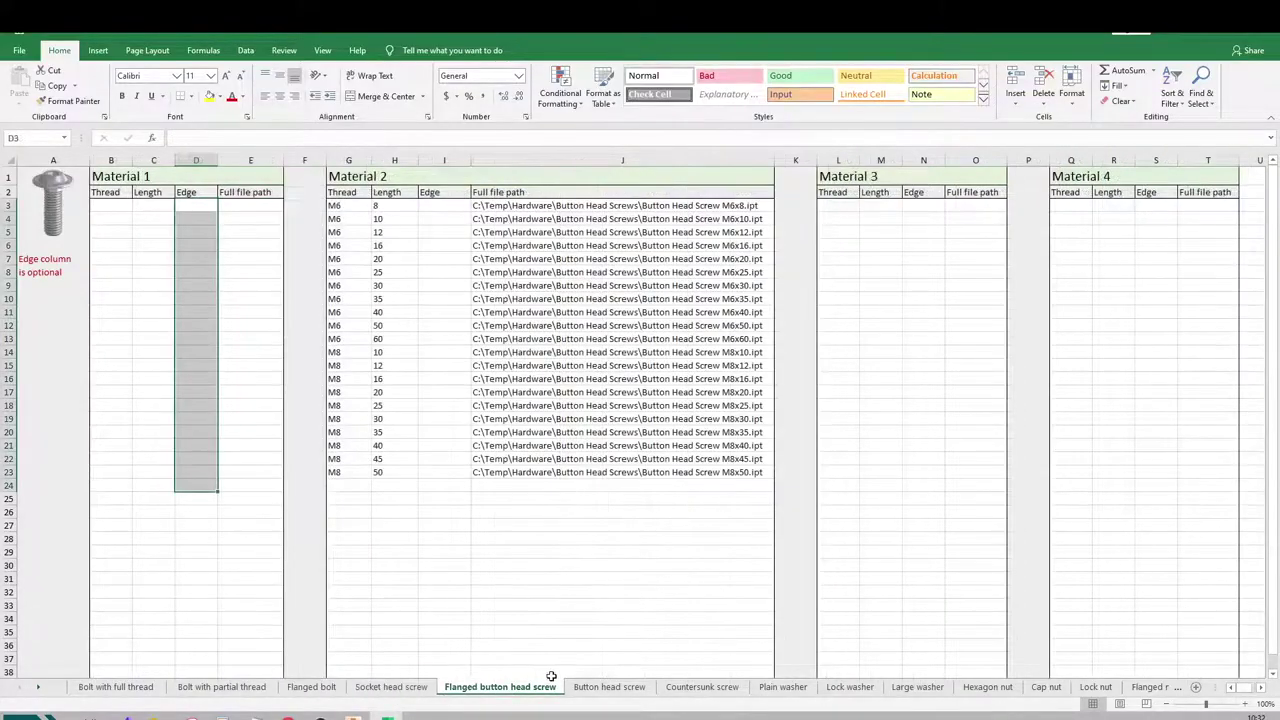
pyautogui.click(562, 611)
pyautogui.click(350, 205)
pyautogui.moveTo(343, 205); pyautogui.dragTo(608, 472)
pyautogui.press('Delete')
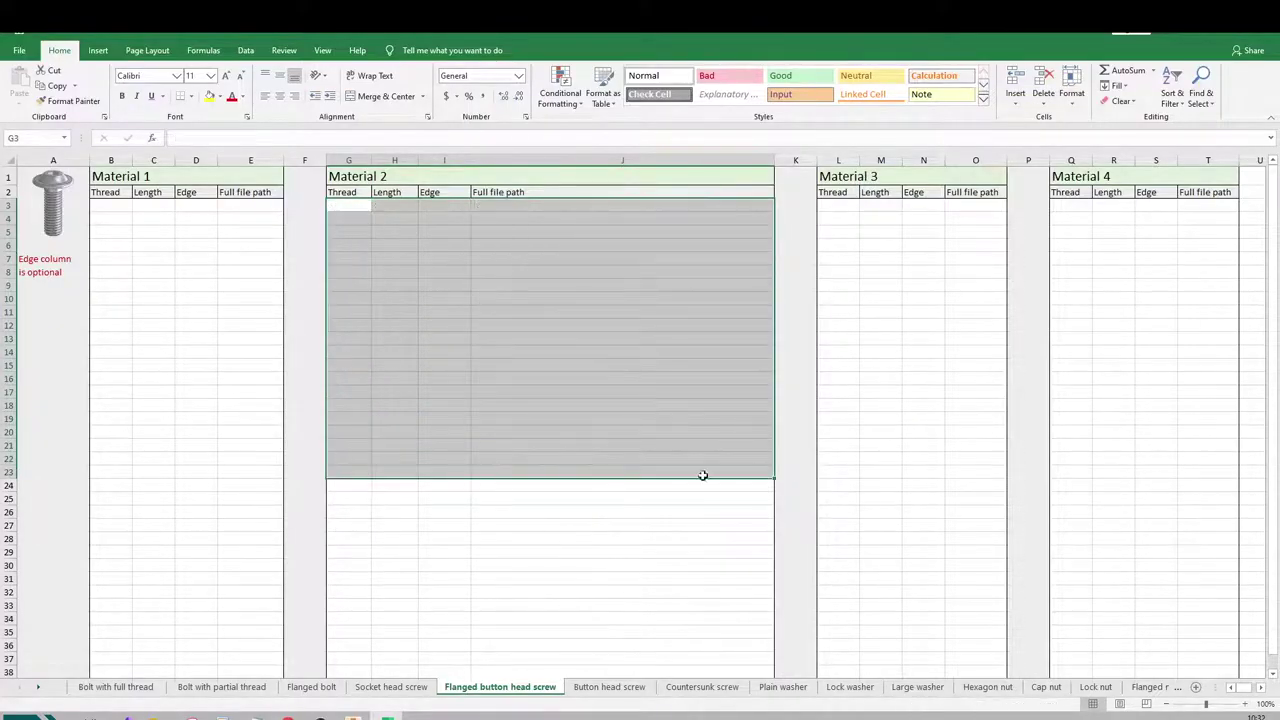
# - Narrow the Material 2 Full file path column on the Flanged button head screw sheet
pyautogui.click(708, 451)
pyautogui.moveTo(774, 160); pyautogui.dragTo(610, 152)
pyautogui.press('Down')
pyautogui.press('Down')
pyautogui.press('Down')
pyautogui.press('Down')
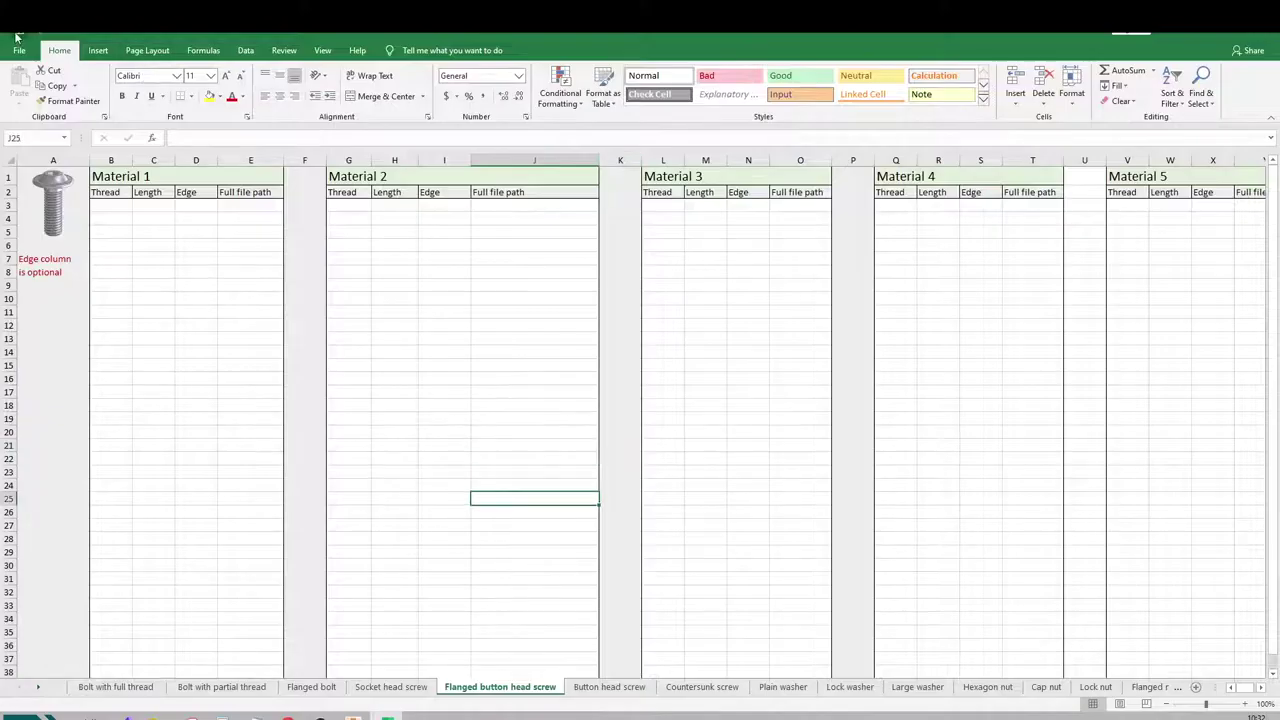
# - Switch to the Button Head Screws folder in File Explorer, sort its files by type and enlarge the window
pyautogui.moveTo(175, 714)
pyautogui.click(197, 644)
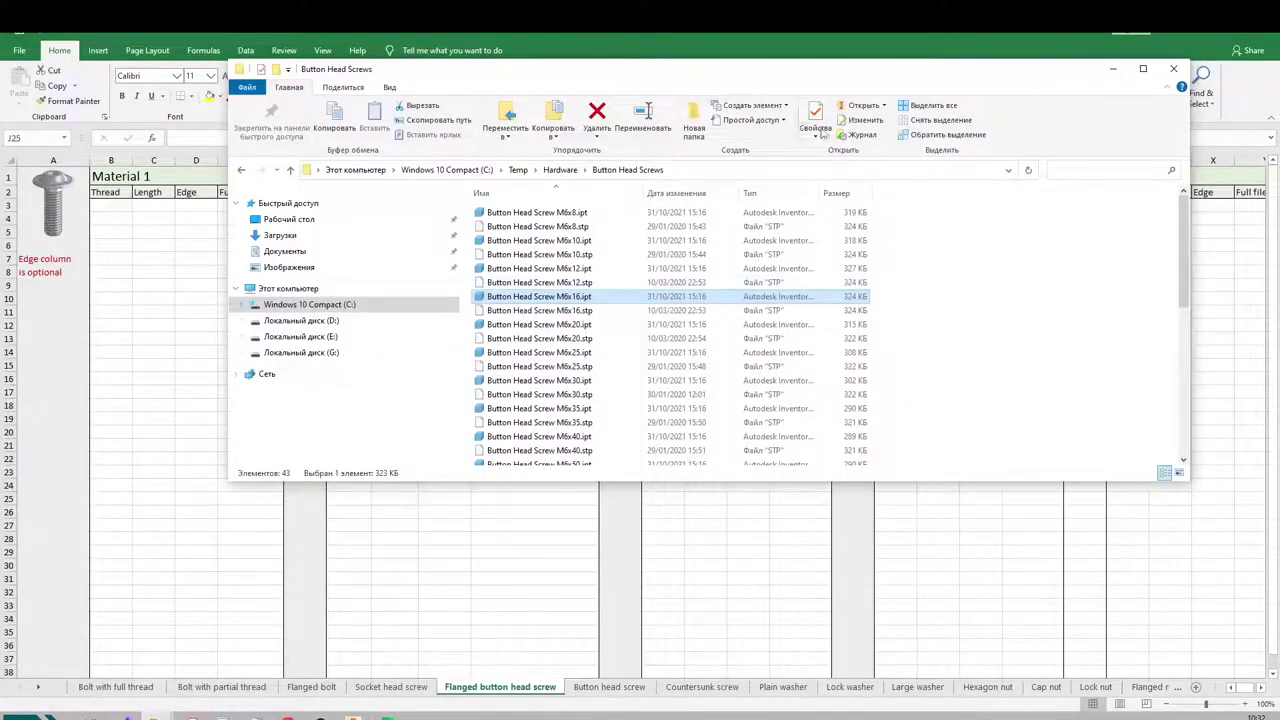
pyautogui.click(800, 194)
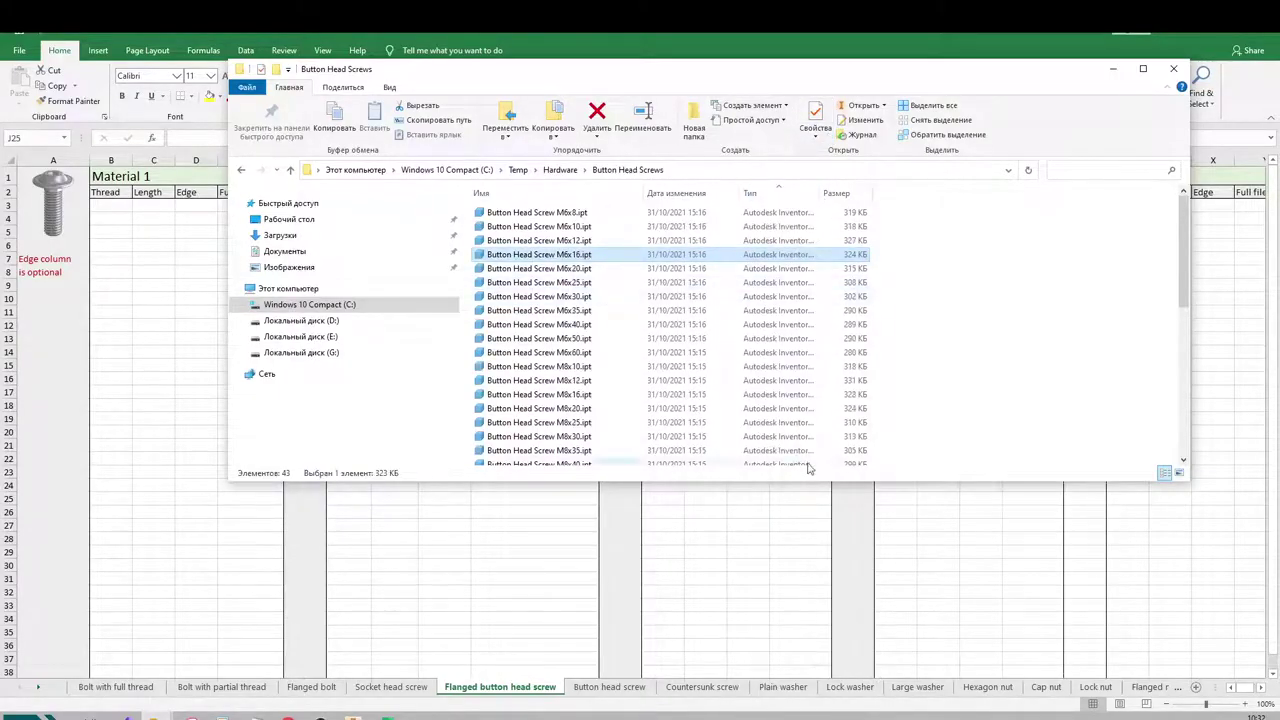
pyautogui.moveTo(791, 481); pyautogui.dragTo(808, 658)
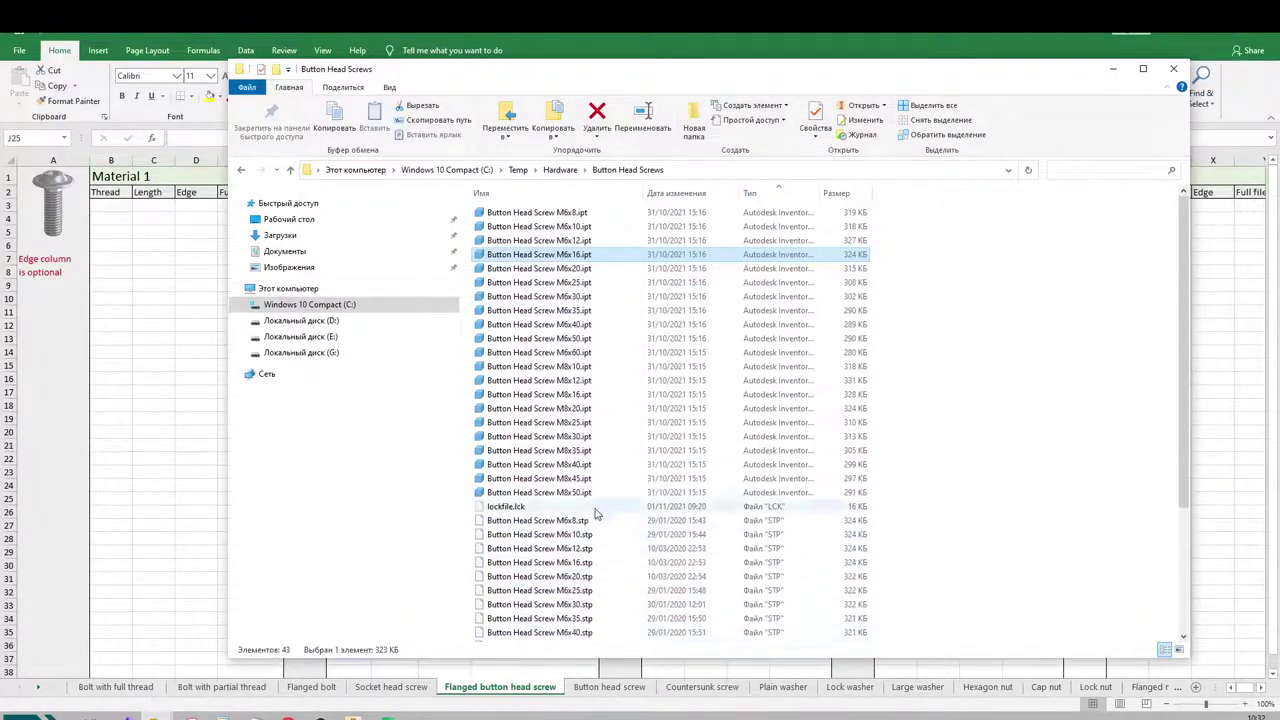
# - Copy the full paths of all Inventor part files from Button Head Screw M6x8.ipt through M8x50.ipt
pyautogui.click(652, 493)
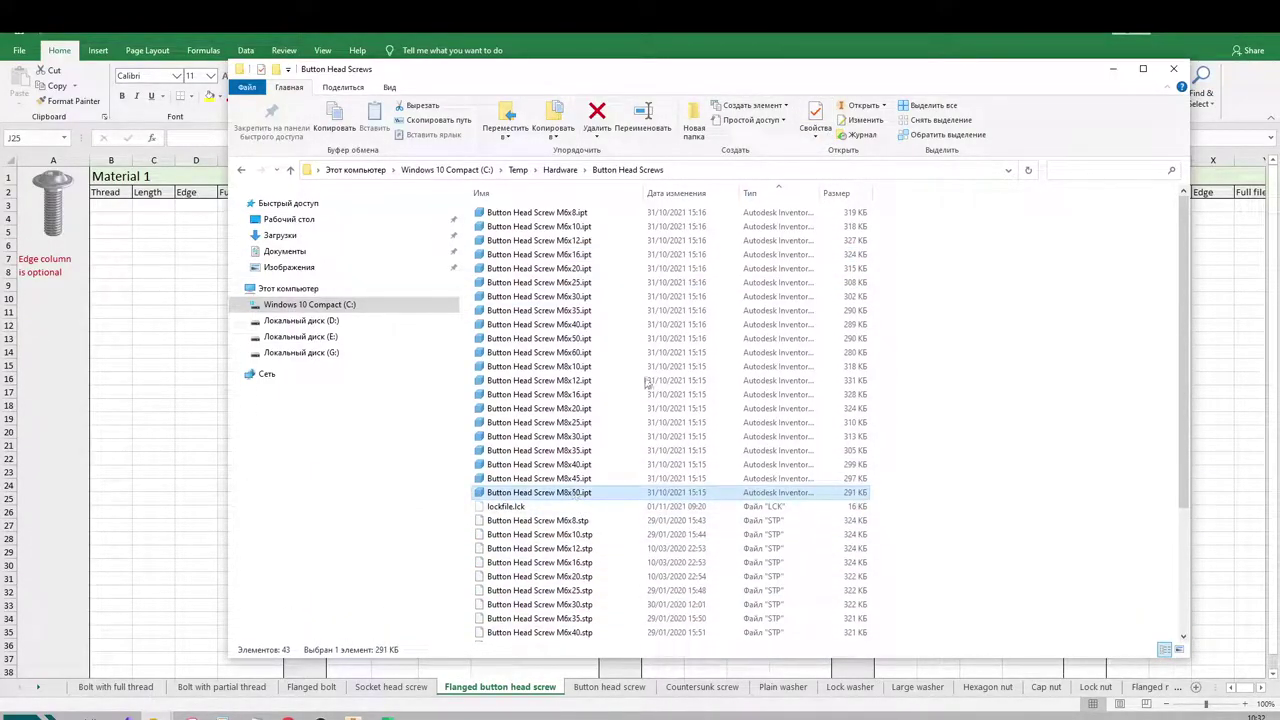
pyautogui.keyDown('shift'); pyautogui.click(549, 213); pyautogui.keyUp('shift')
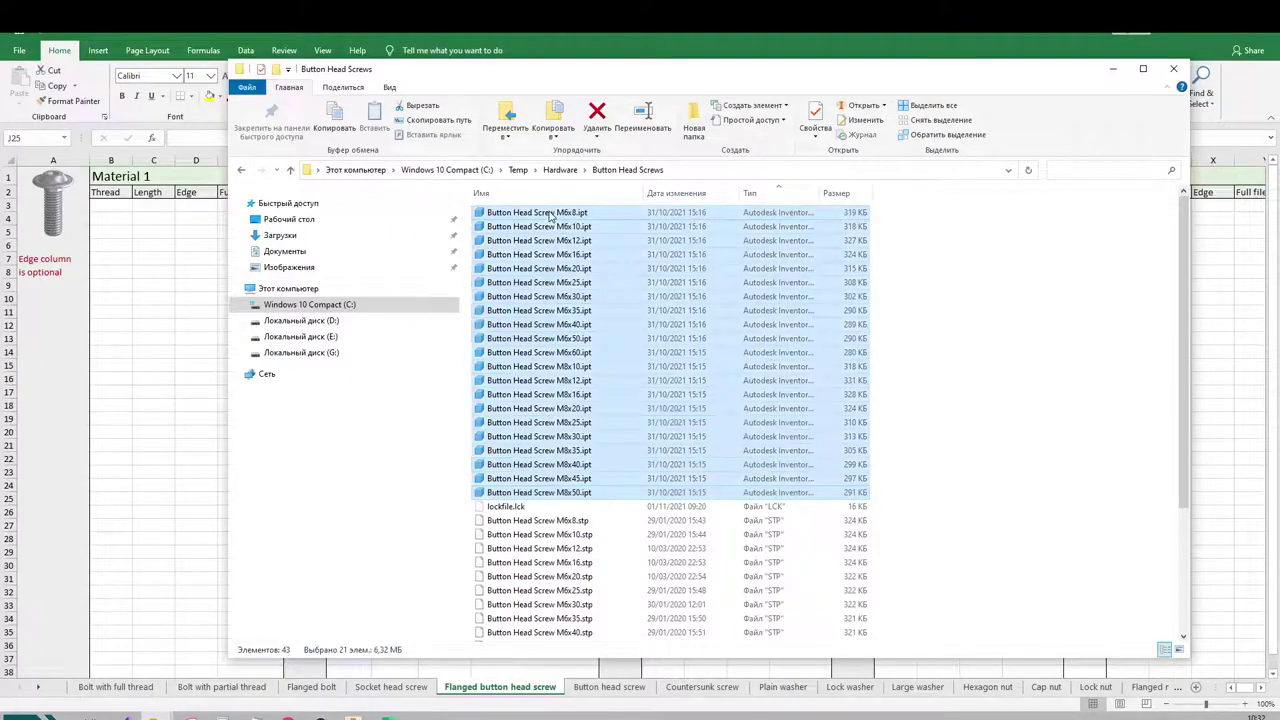
pyautogui.click(425, 124)
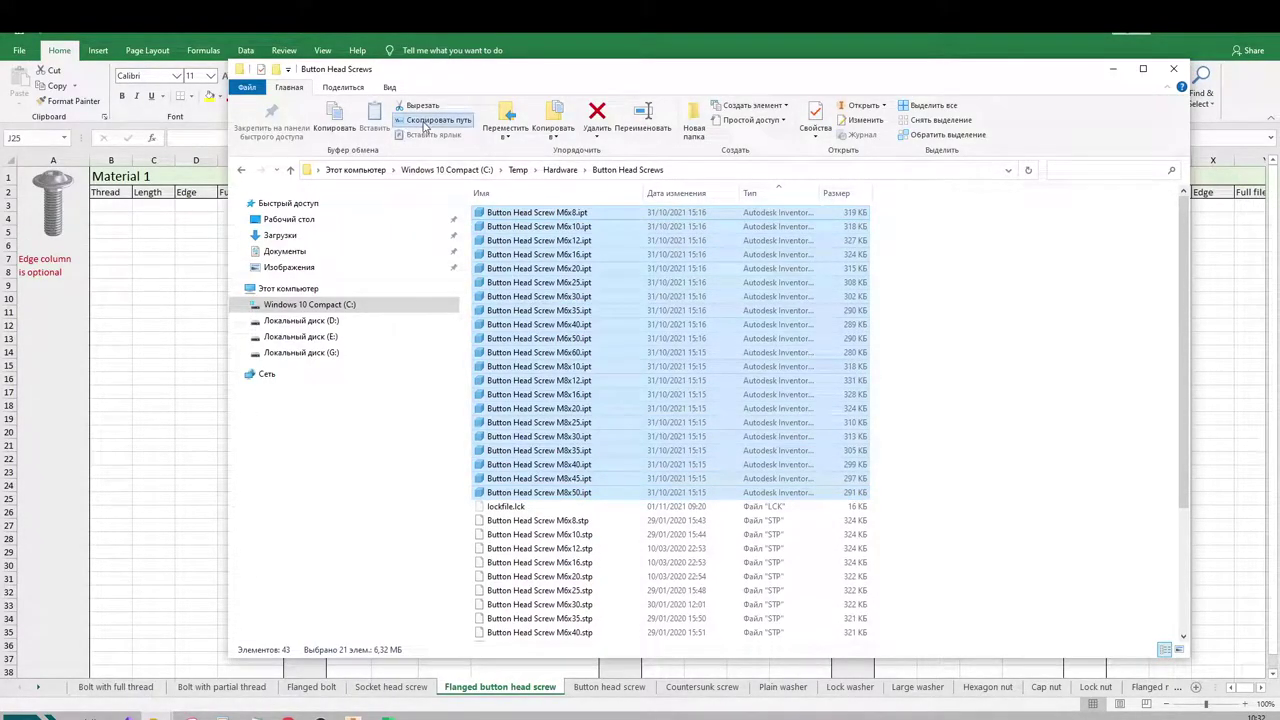
# - Back in Excel, paste the copied paths into Material 2's Full file path column from J3 and autofit the column width
pyautogui.click(1113, 69)
pyautogui.click(528, 204)
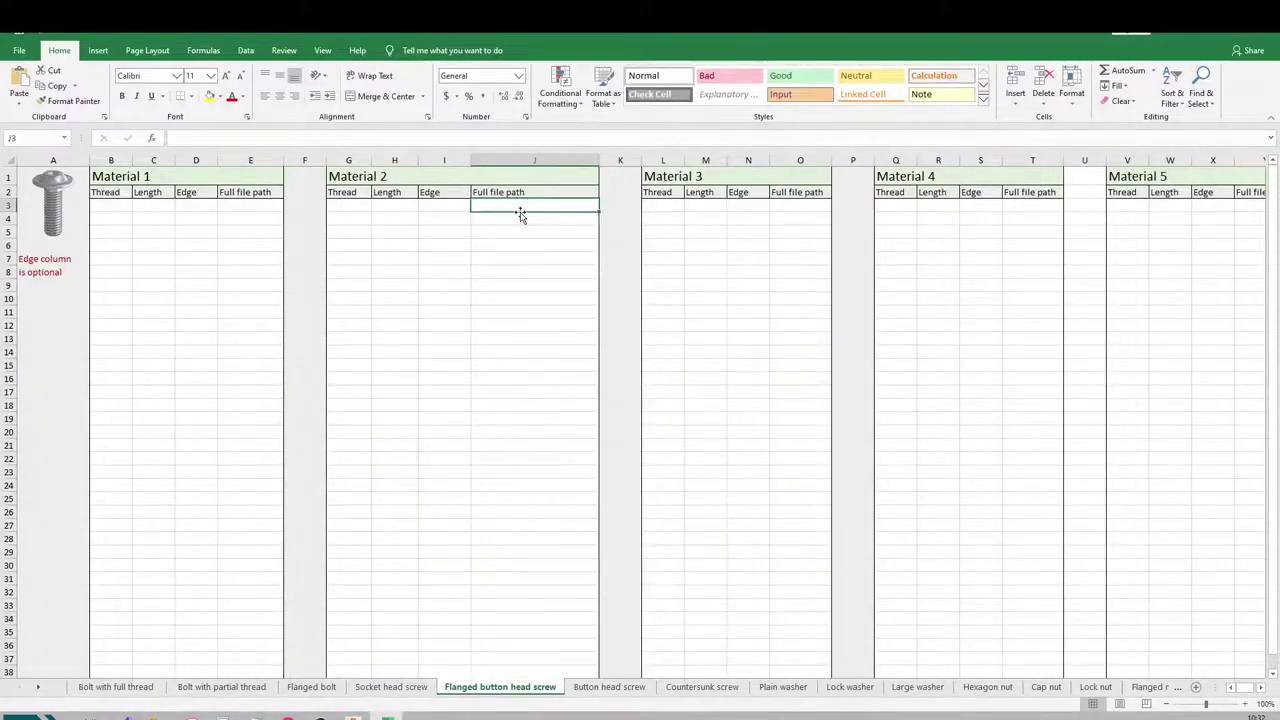
pyautogui.hotkey('ctrl', 'v')
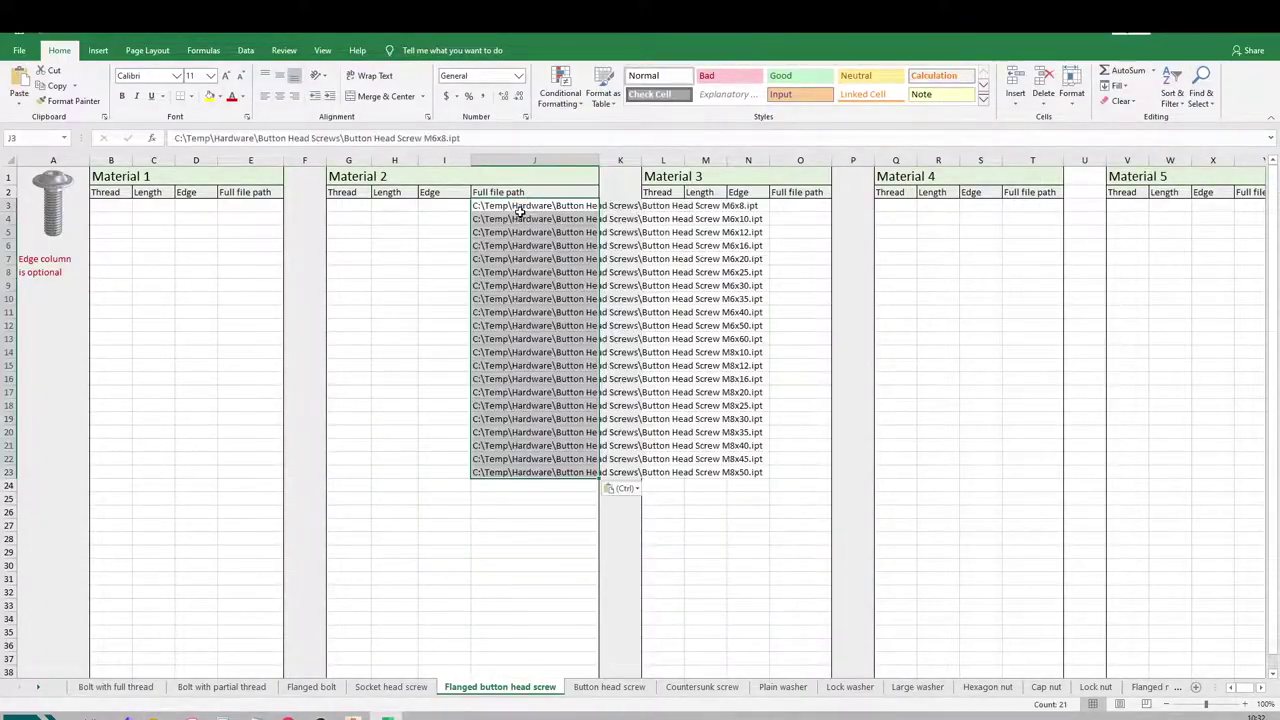
pyautogui.click(1071, 90)
pyautogui.click(1086, 180)
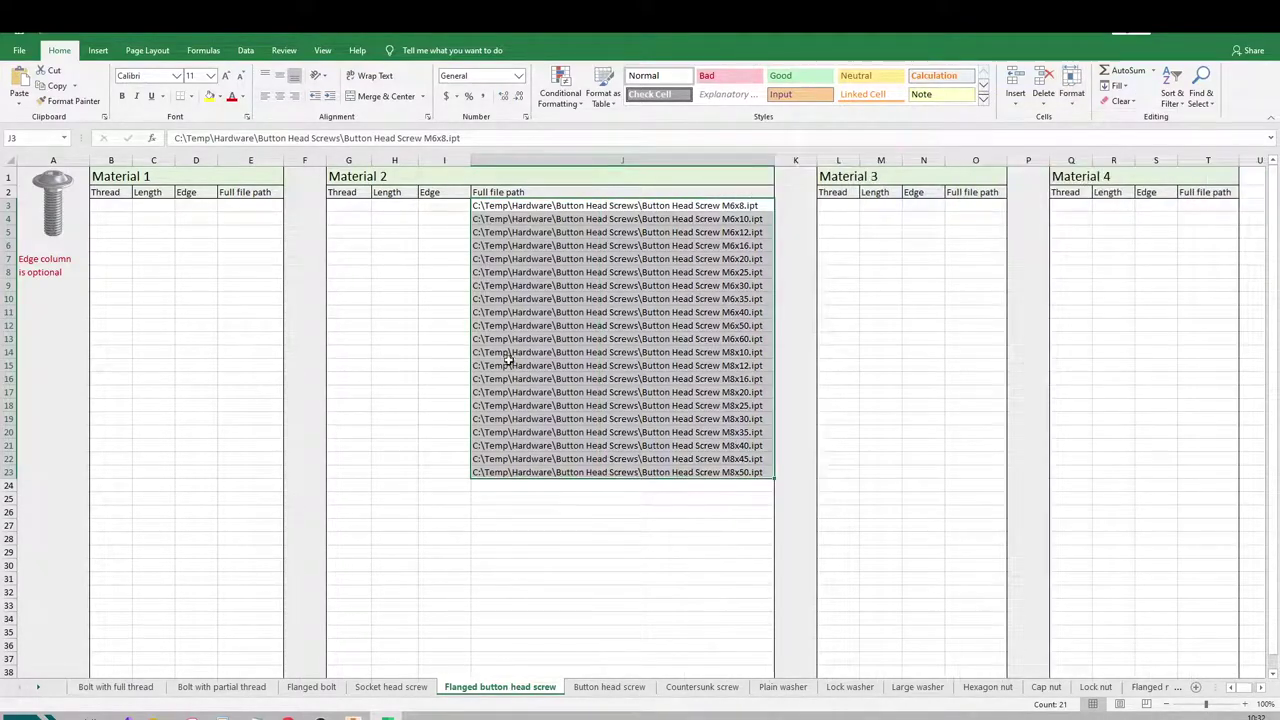
pyautogui.click(424, 336)
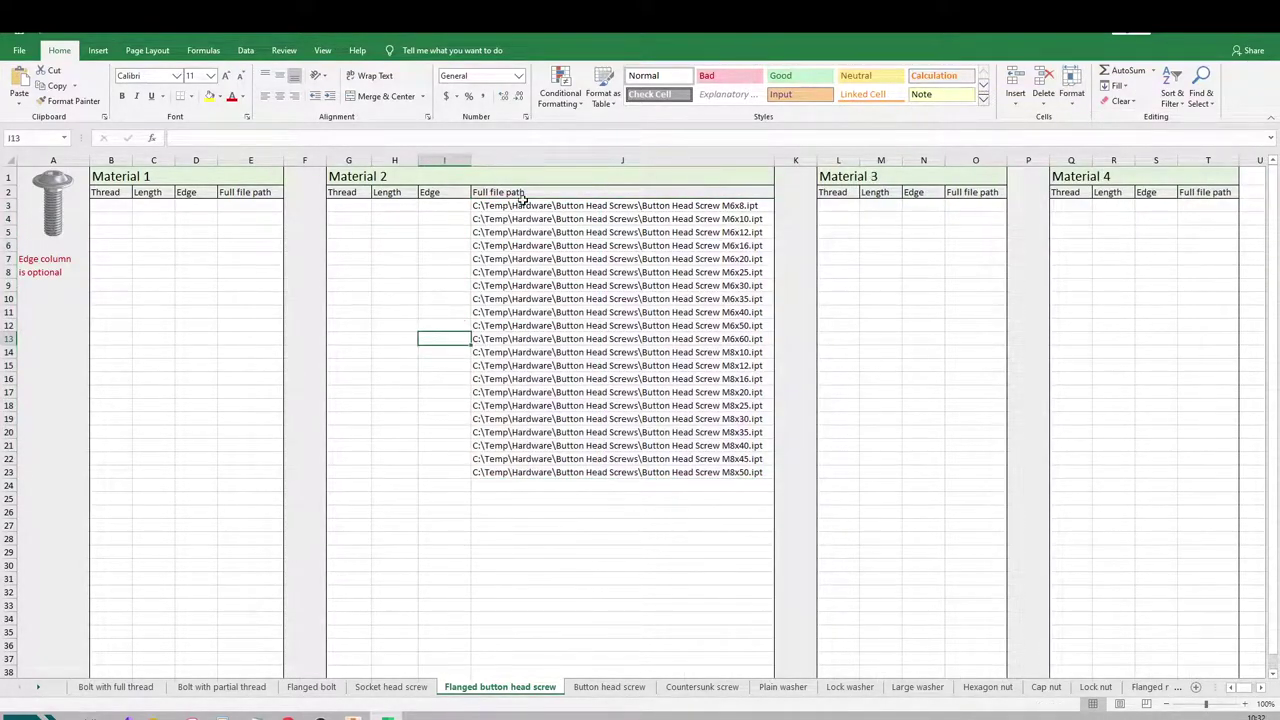
pyautogui.moveTo(507, 204); pyautogui.dragTo(534, 472)
# - Enter thread M6 with length 8 in row 3 and thread M6 with length 10 in row 4 under Material 2
pyautogui.click(341, 206)
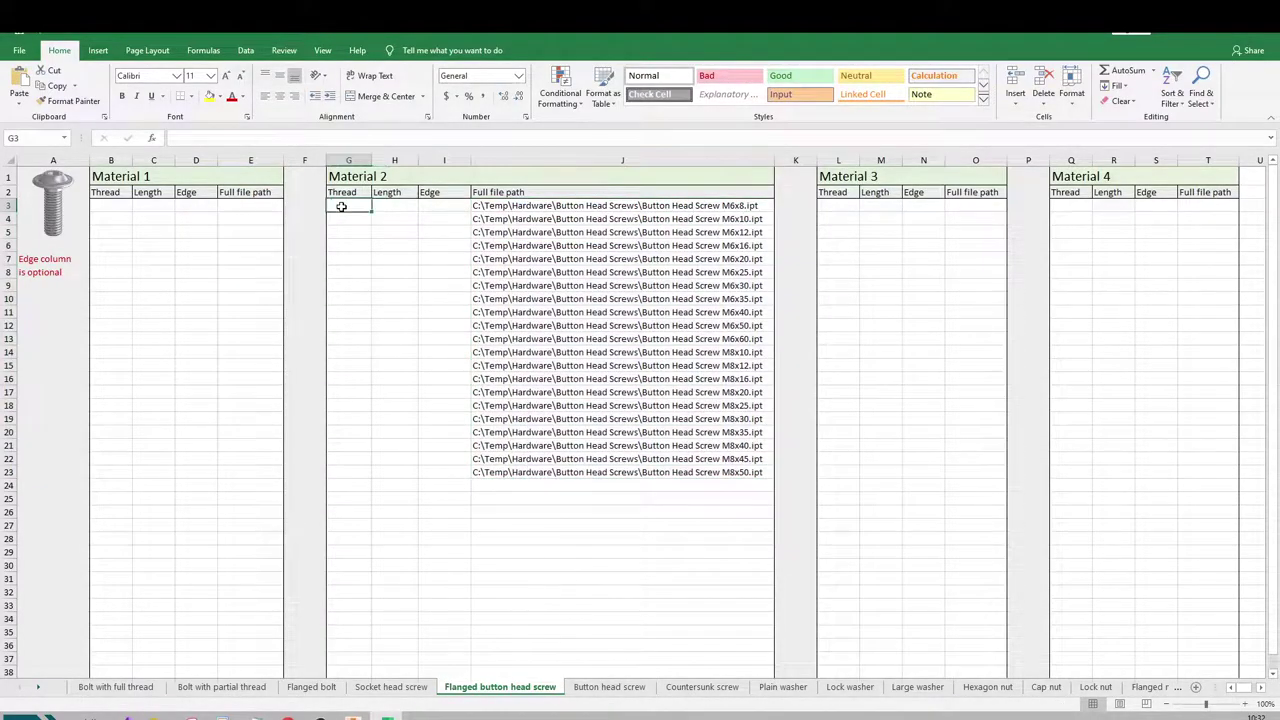
pyautogui.write('Material 2')
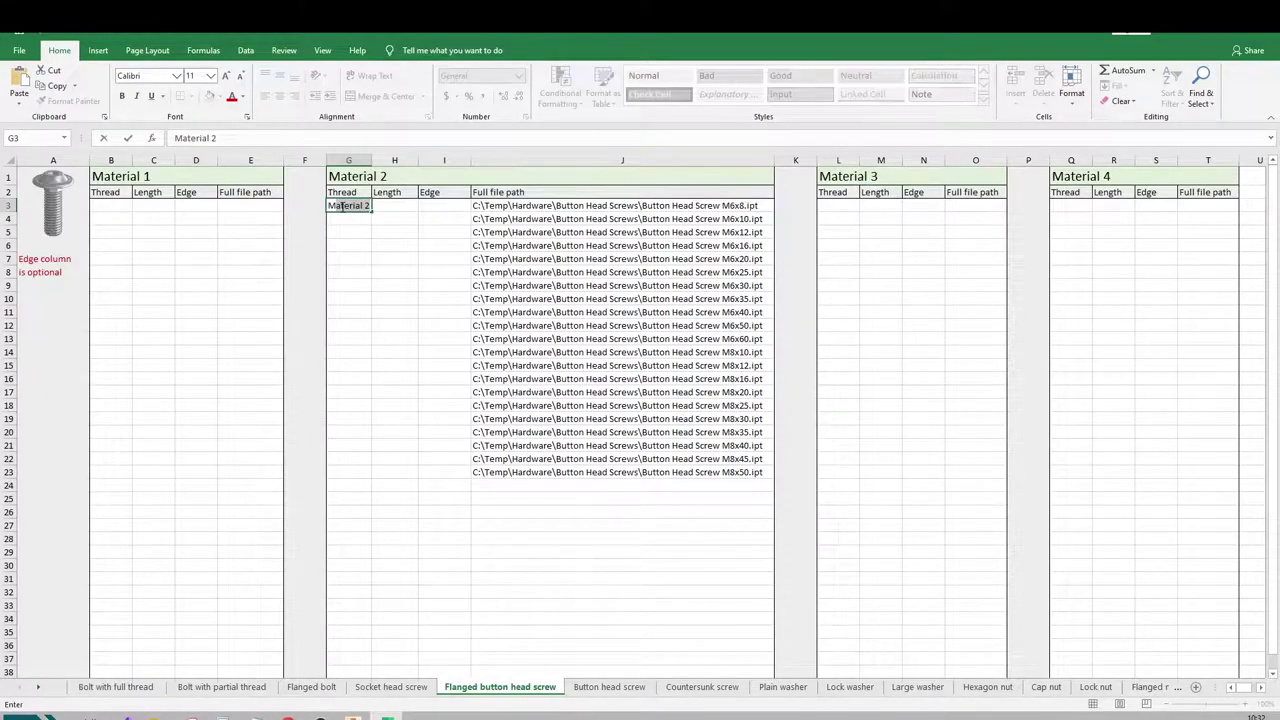
pyautogui.write('6')
pyautogui.click(410, 205)
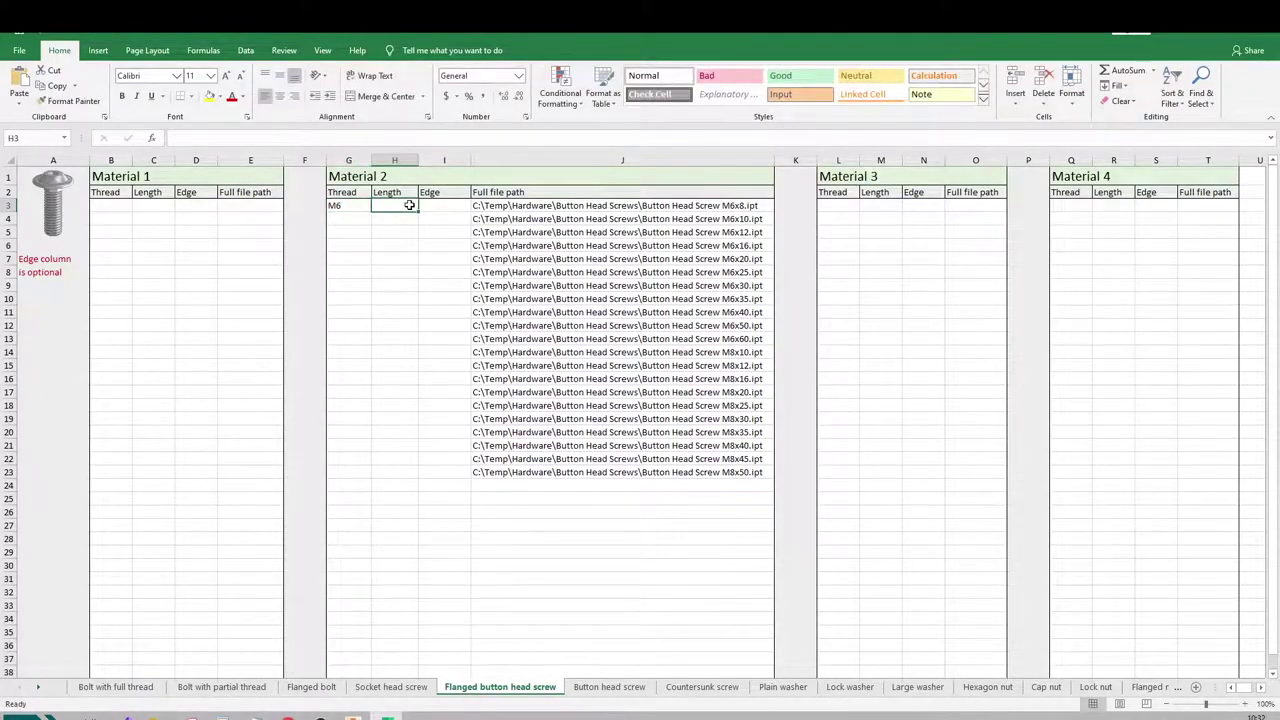
pyautogui.write('8')
pyautogui.click(340, 219)
pyautogui.write('M6')
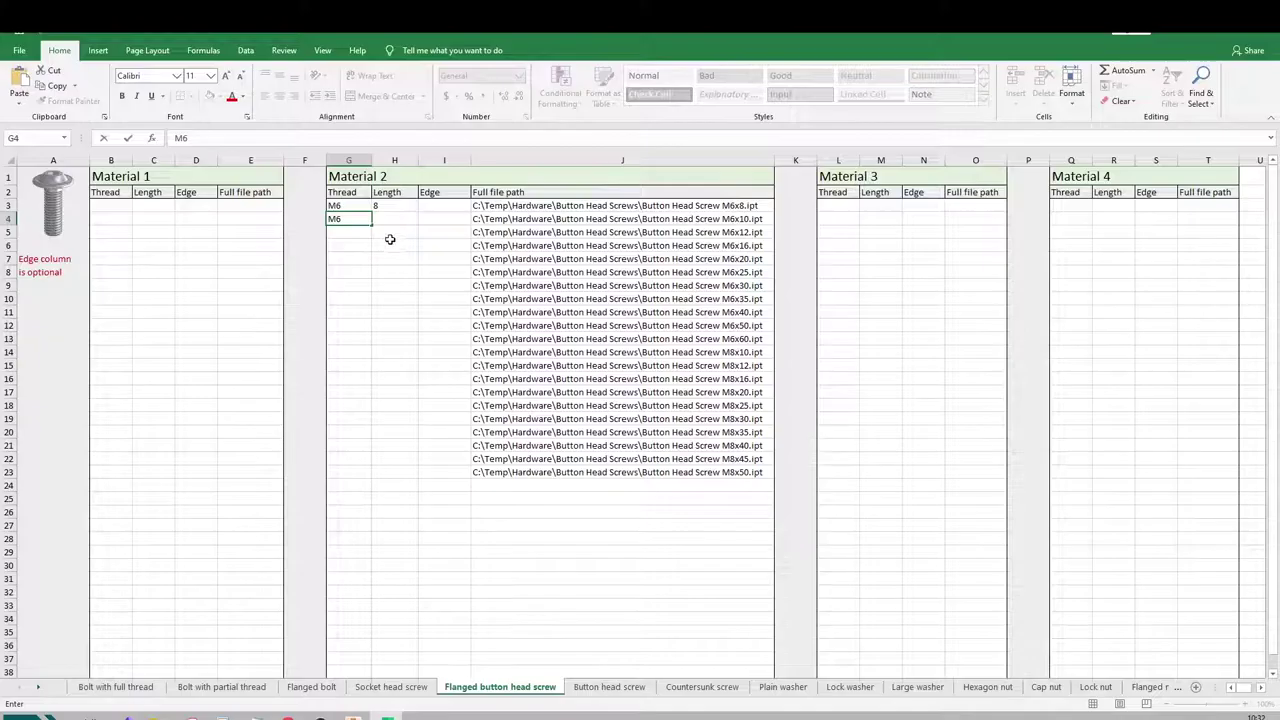
pyautogui.click(392, 218)
pyautogui.write('10')
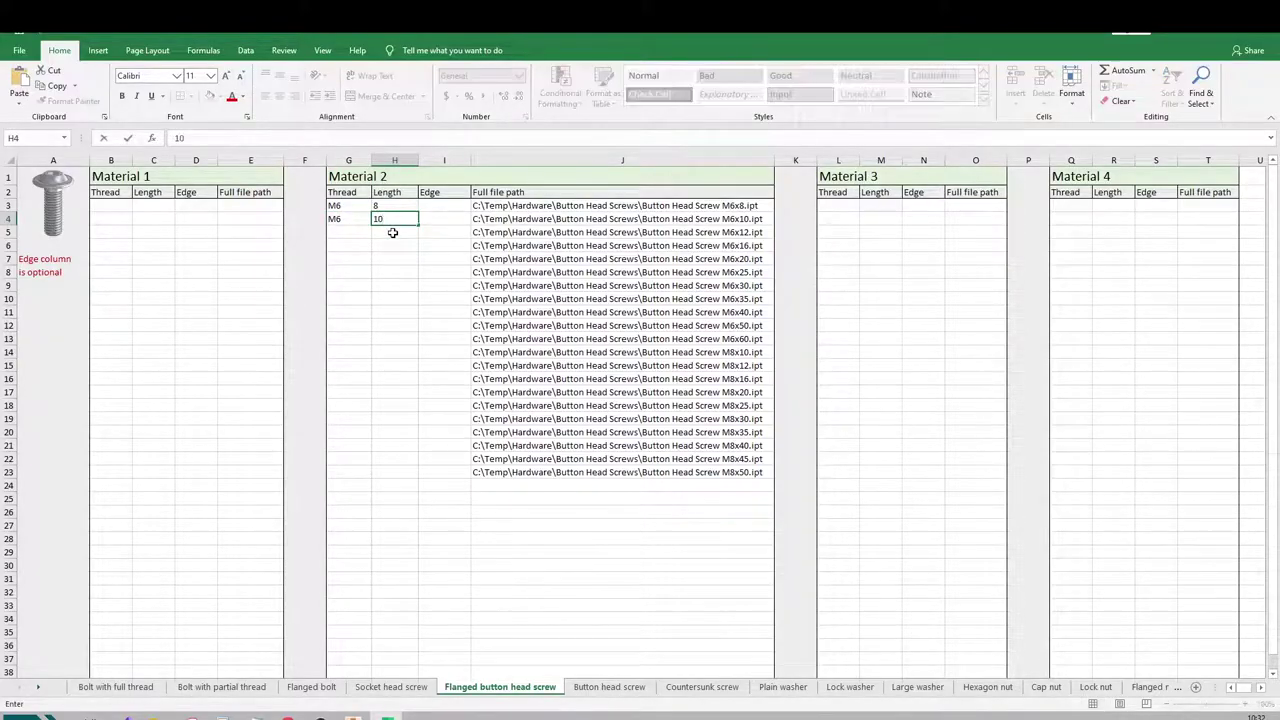
pyautogui.click(390, 277)
# - Flash Fill the Material 2 Thread column over G3:G23
pyautogui.moveTo(360, 206); pyautogui.dragTo(366, 477)
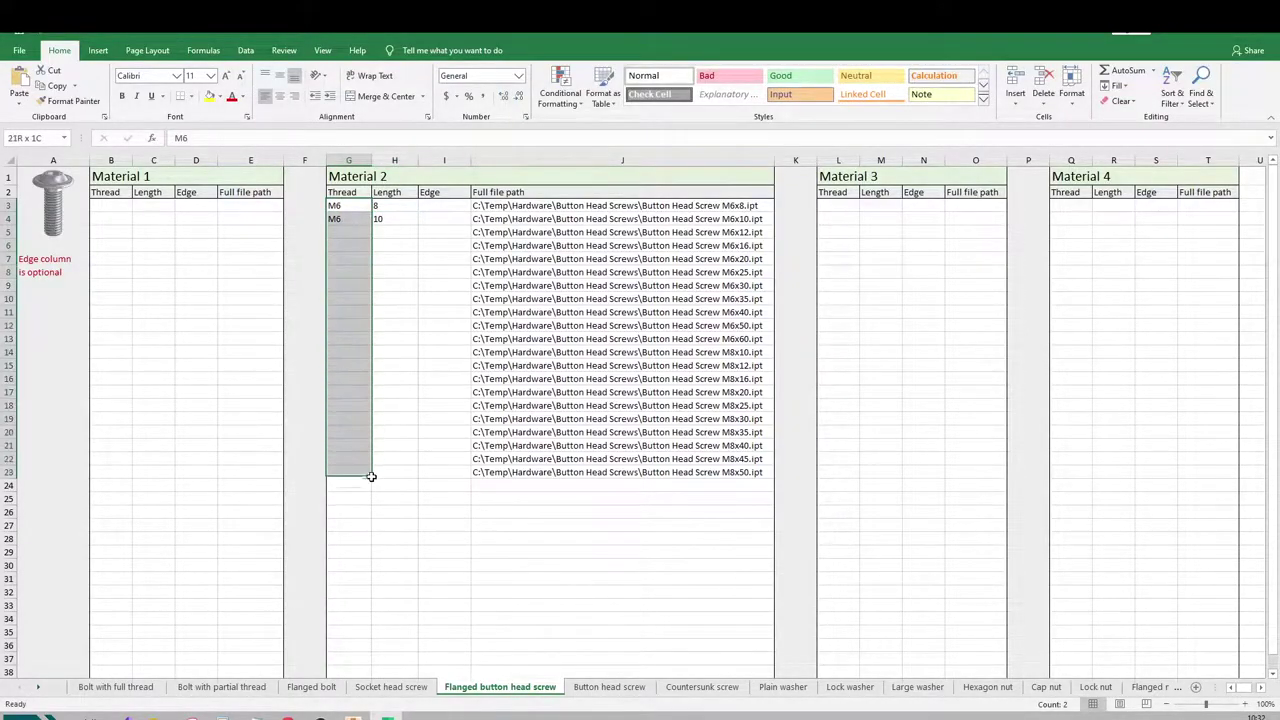
pyautogui.click(1120, 87)
pyautogui.click(1135, 212)
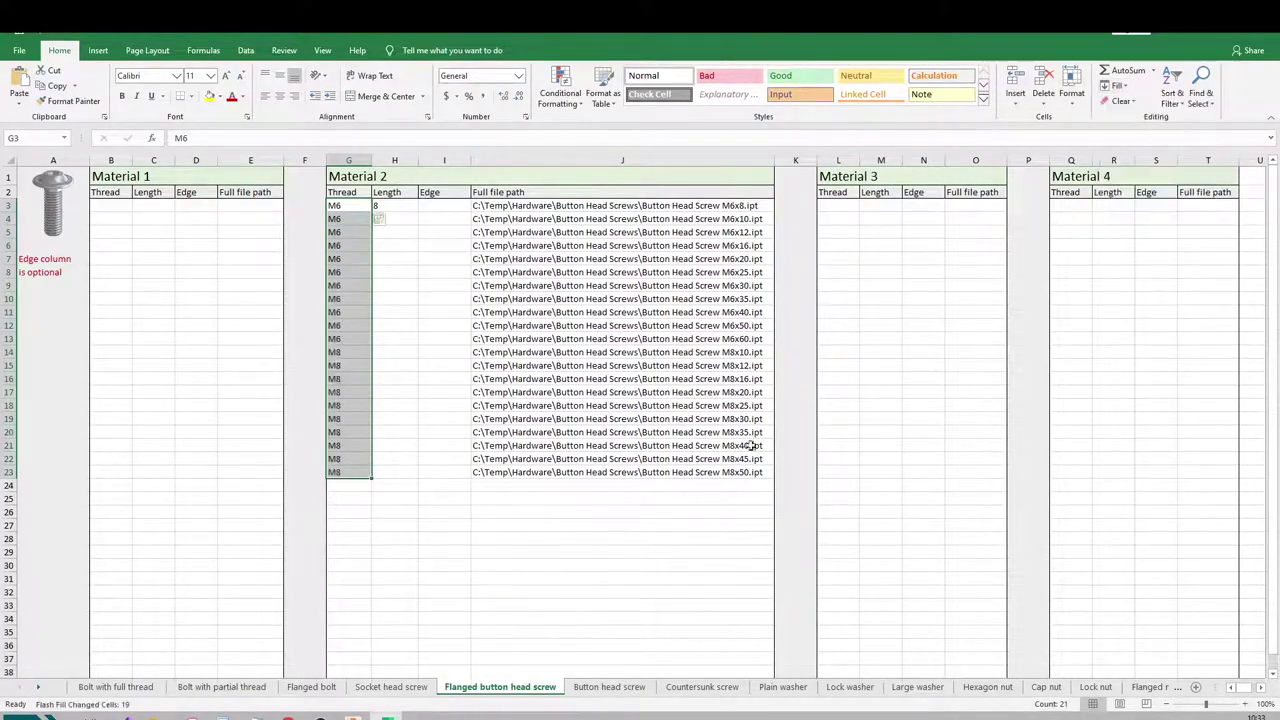
pyautogui.click(449, 247)
# - Flash Fill the Material 2 Length column over H3:H23 and check the lengths against the file names
pyautogui.moveTo(390, 206); pyautogui.dragTo(400, 474)
pyautogui.click(1117, 85)
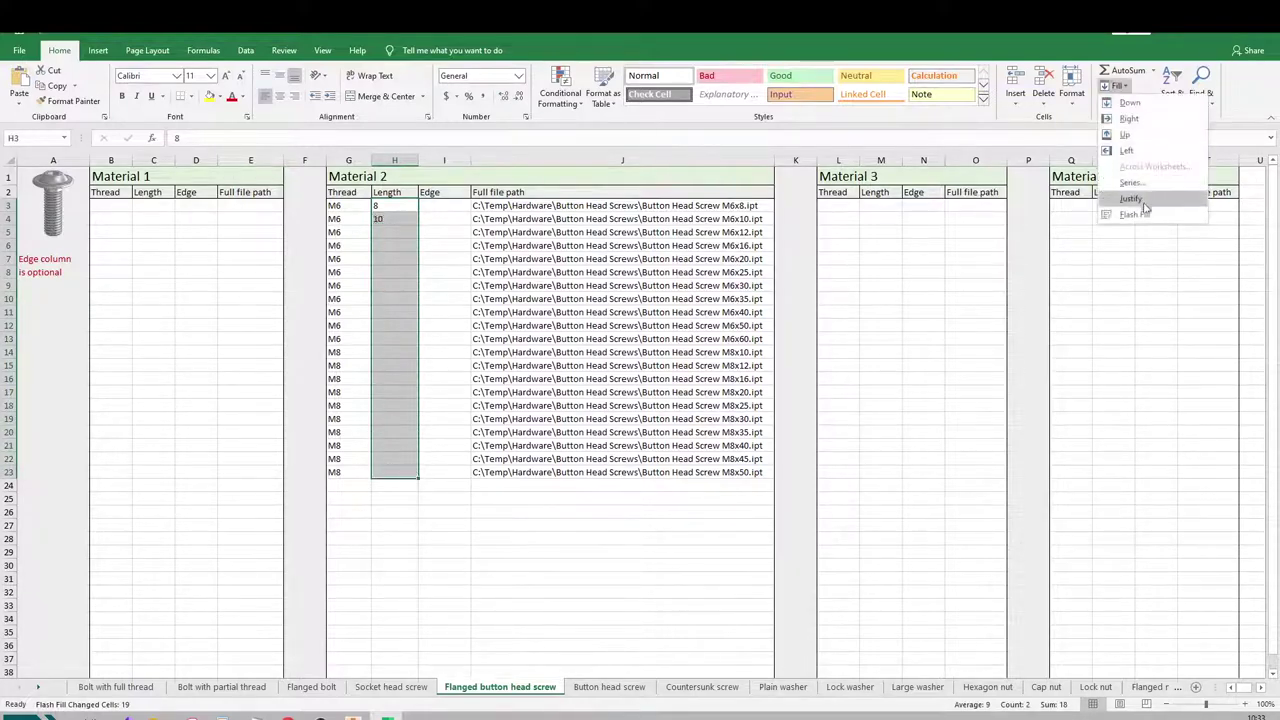
pyautogui.click(1135, 214)
pyautogui.click(510, 430)
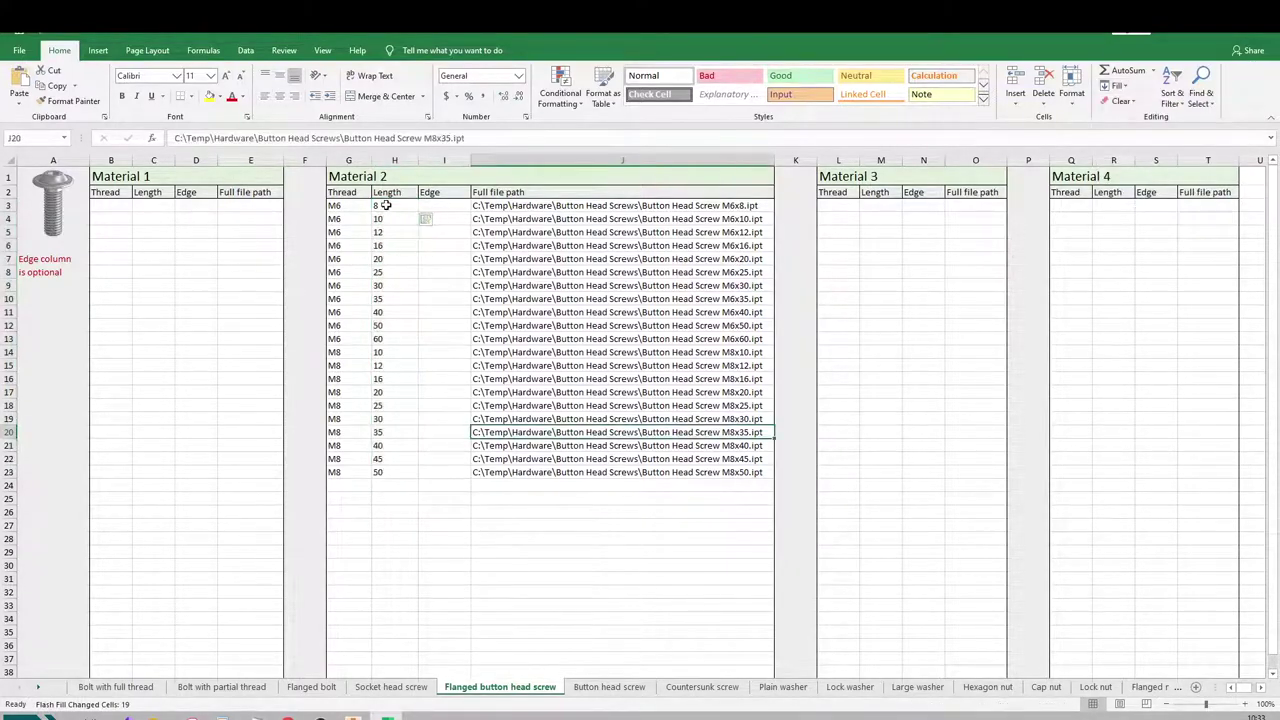
pyautogui.click(383, 350)
pyautogui.click(389, 392)
pyautogui.click(394, 445)
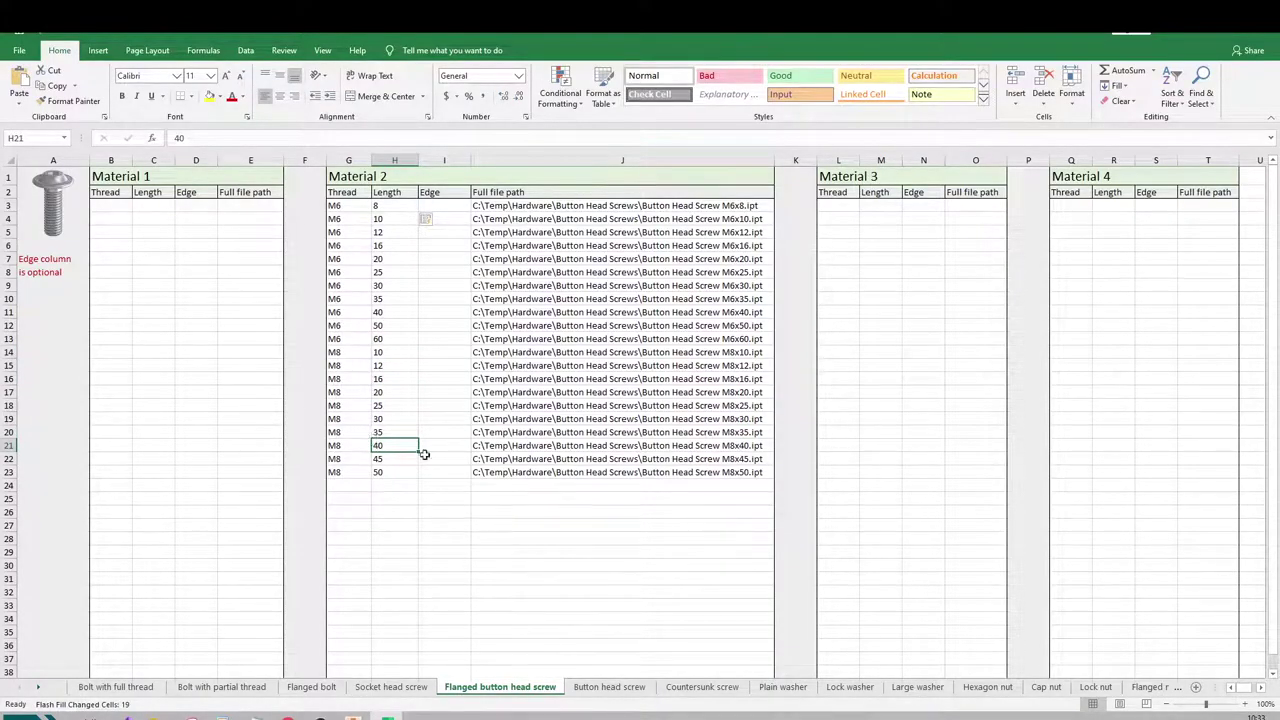
pyautogui.click(766, 444)
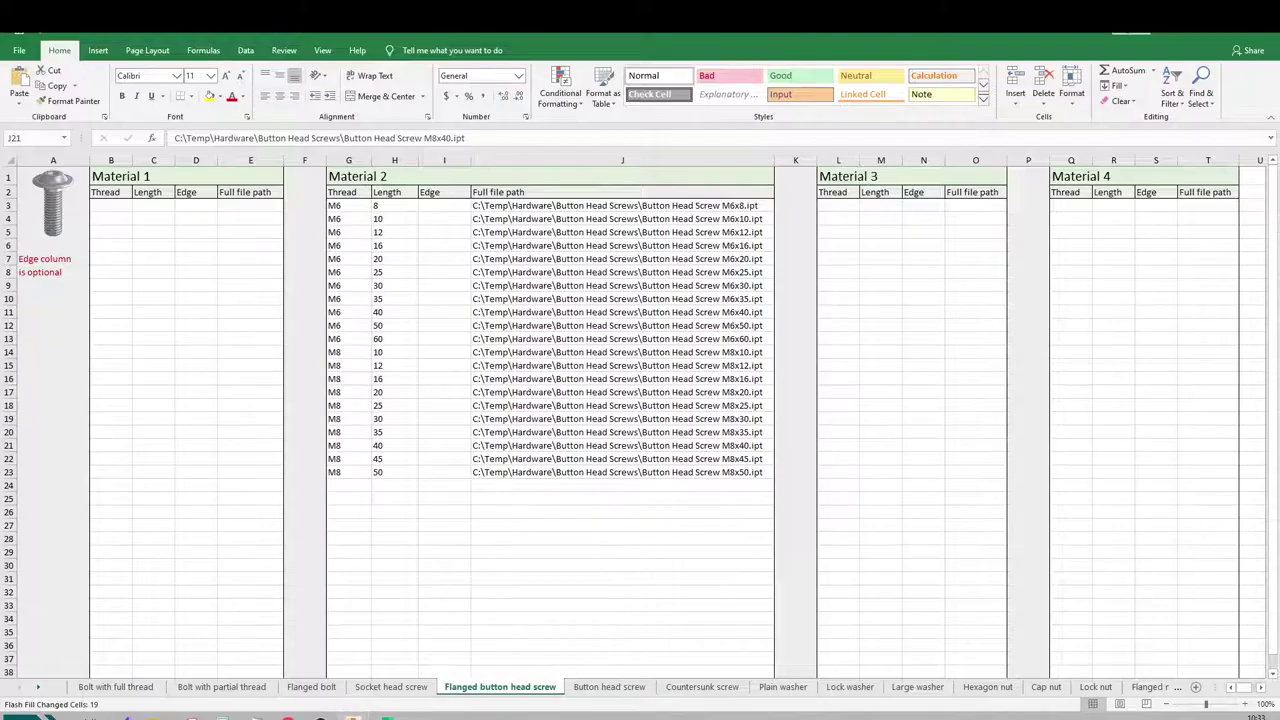
# - Switch to Inventor, enable Use from Excel for the flanged button head screw in Place Fasteners and load data for the active item
pyautogui.moveTo(546, 196); pyautogui.dragTo(502, 176)
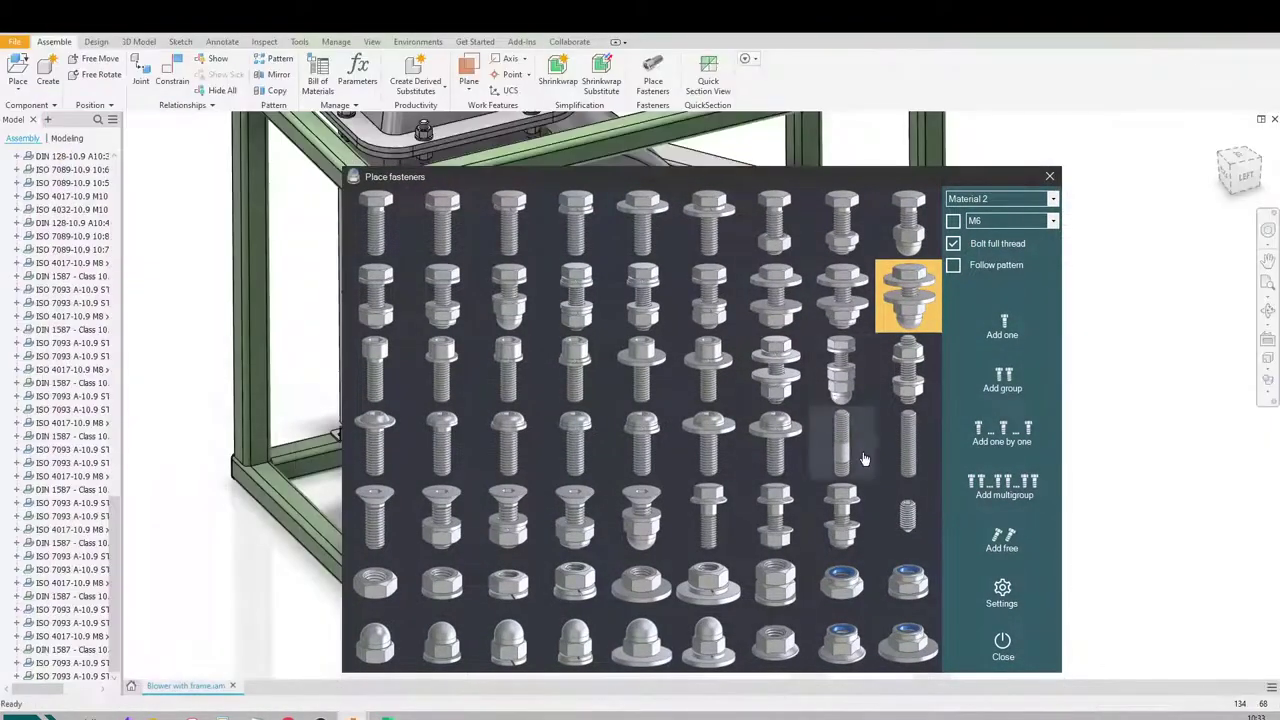
pyautogui.click(1022, 608)
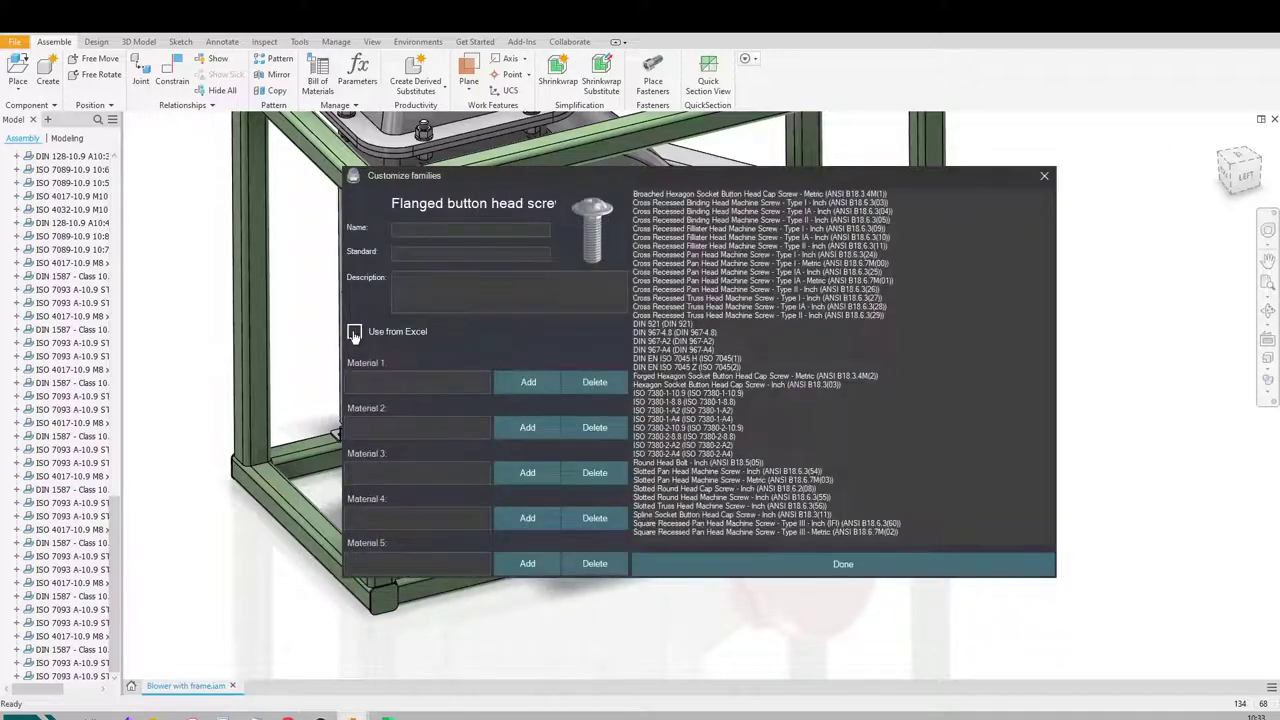
pyautogui.click(355, 331)
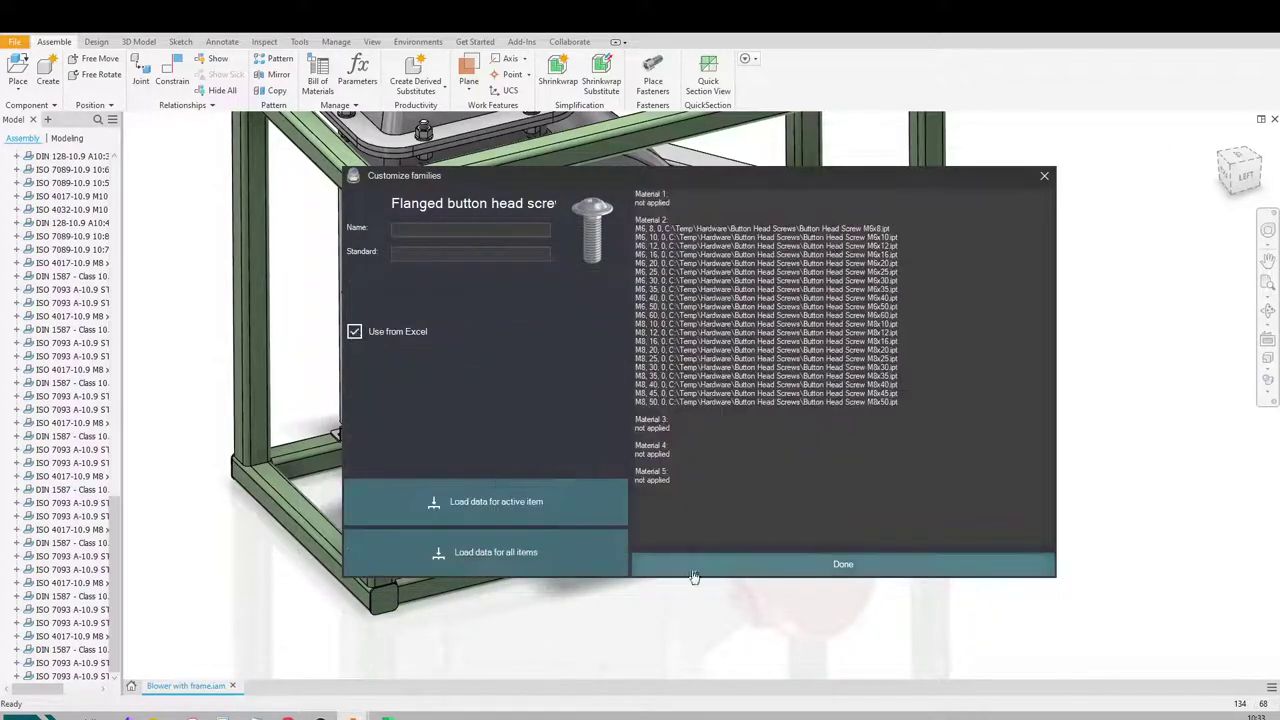
pyautogui.click(536, 518)
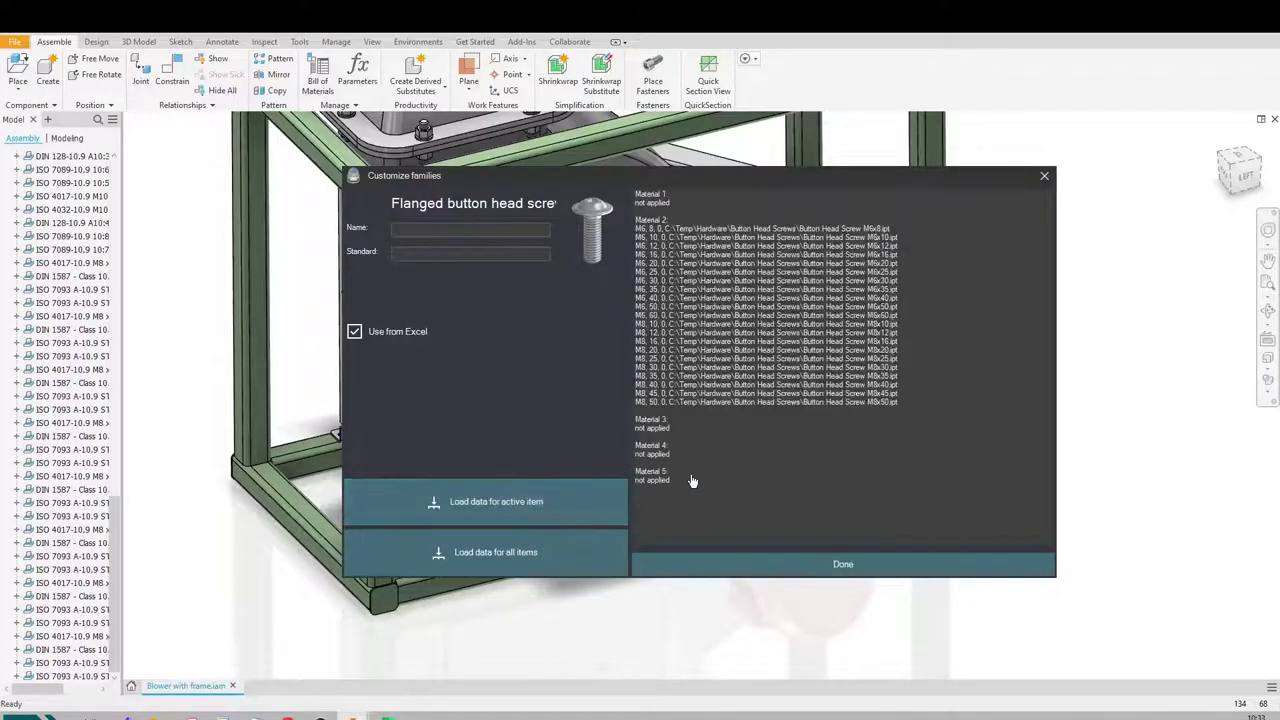
# - Review the loaded Material 2 screw rows, finish customizing the family and accept the Place Fasteners settings
pyautogui.moveTo(724, 268); pyautogui.dragTo(706, 376)
pyautogui.moveTo(673, 232); pyautogui.dragTo(674, 316)
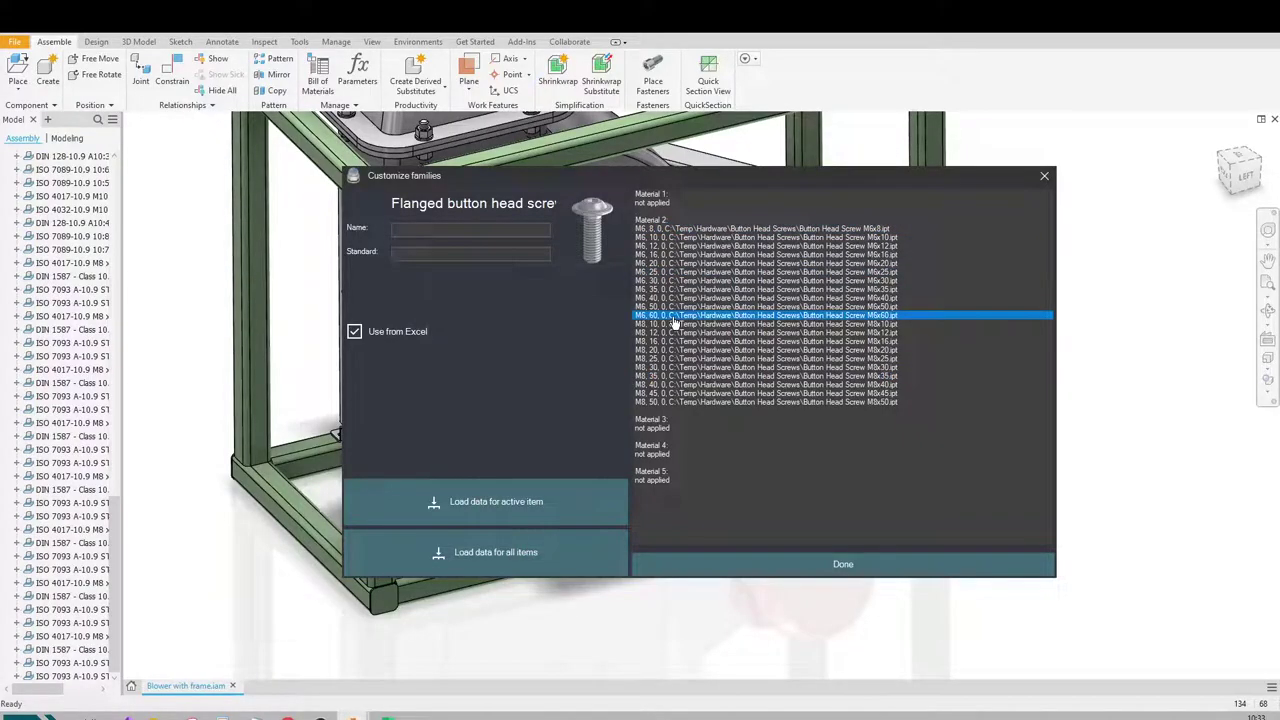
pyautogui.click(871, 573)
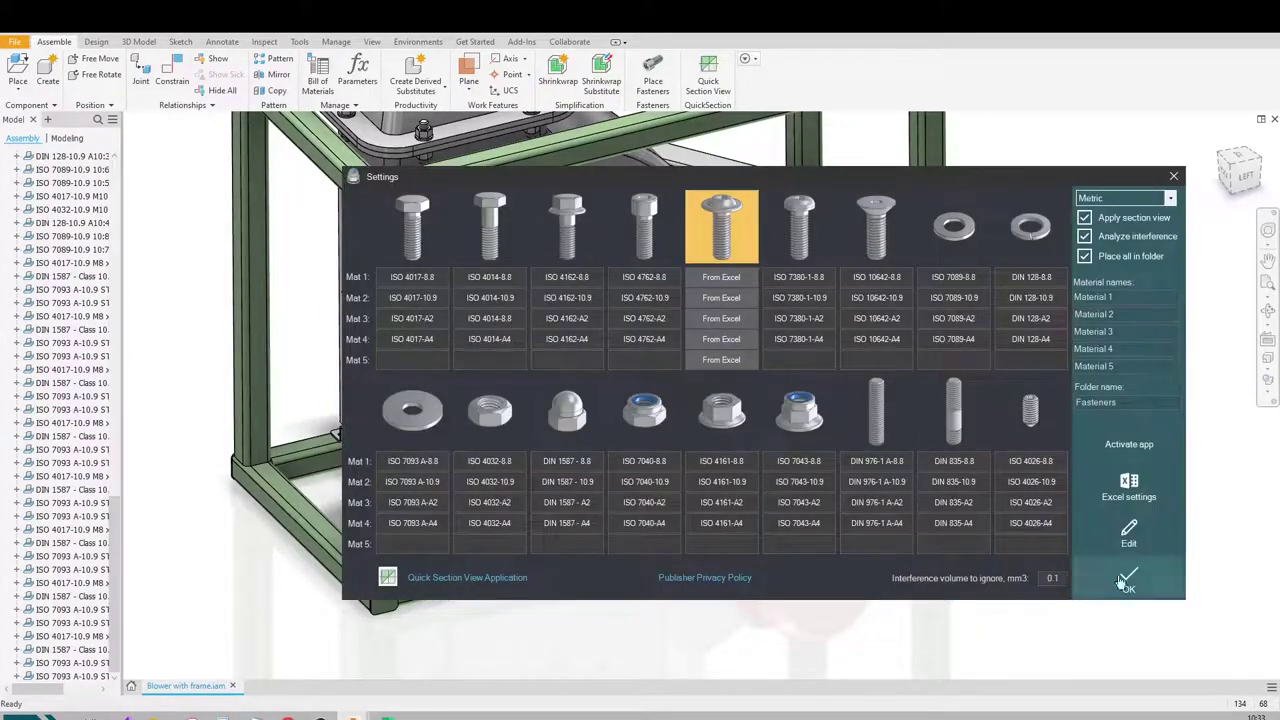
pyautogui.click(1129, 574)
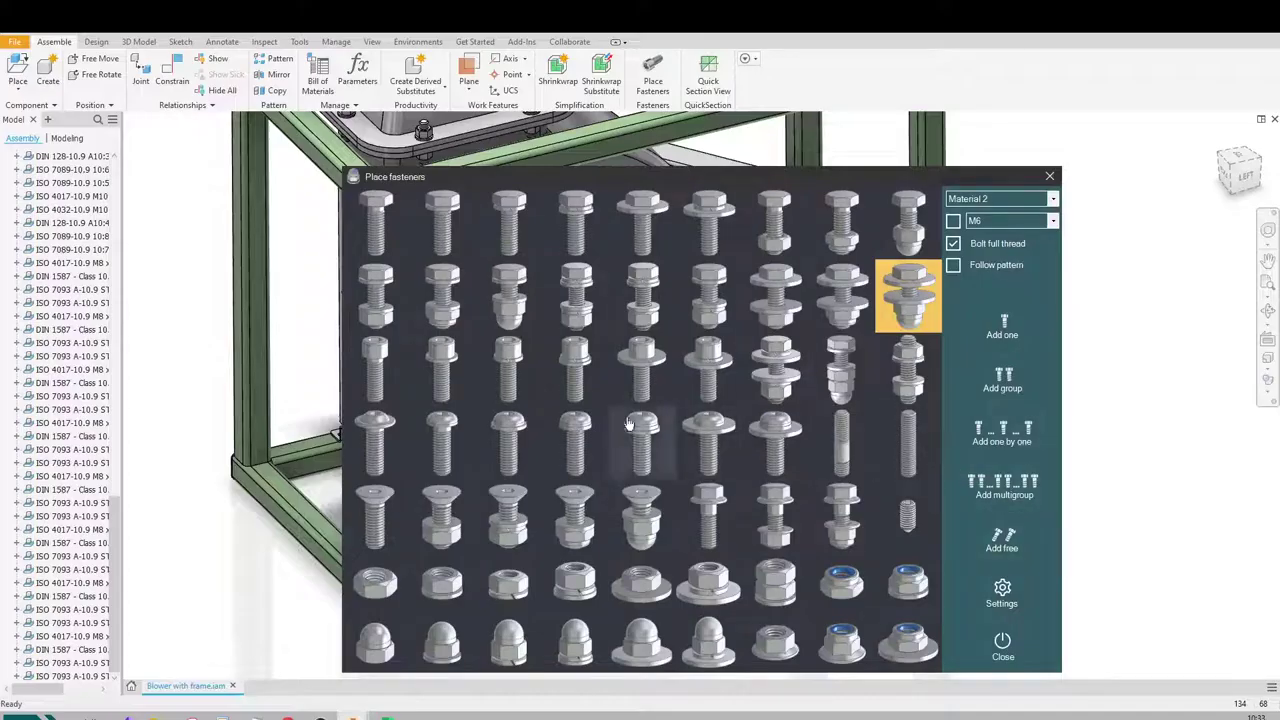
# - Start a group of Material 2 flanged button head screws, picking both hole edges where the belt guard cover meets its side plate
pyautogui.click(377, 442)
pyautogui.click(1008, 386)
pyautogui.scroll(-3, 946, 383)
pyautogui.keyDown('shift'); pyautogui.moveTo(946, 383); pyautogui.dragTo(591, 374, button='middle'); pyautogui.keyUp('shift')
pyautogui.scroll(6, 697, 405)
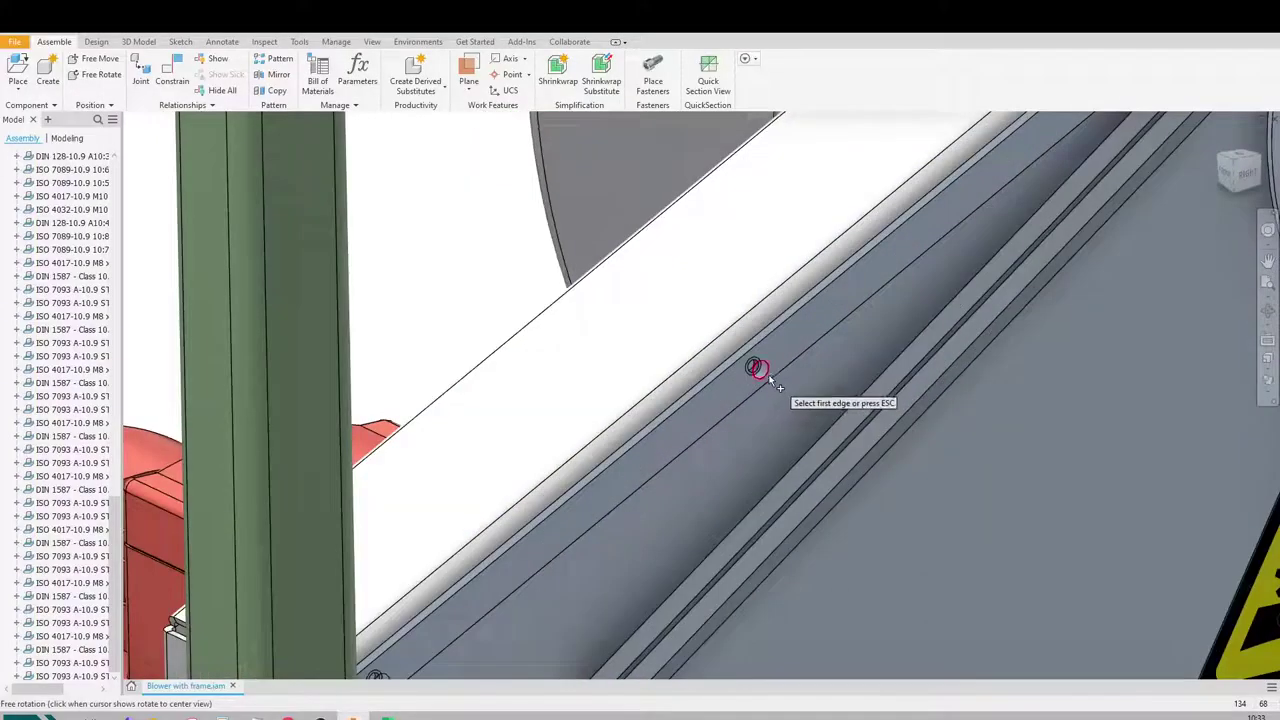
pyautogui.click(759, 370)
pyautogui.scroll(3, 745, 361)
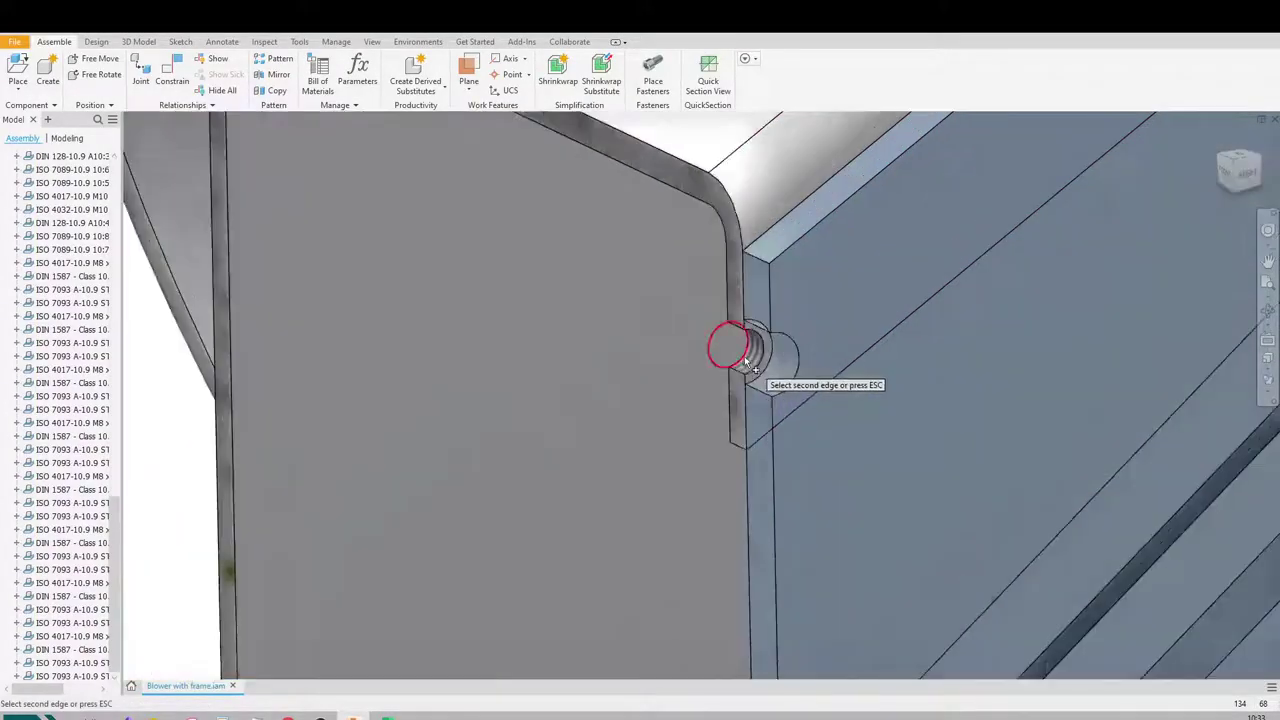
pyautogui.click(752, 362)
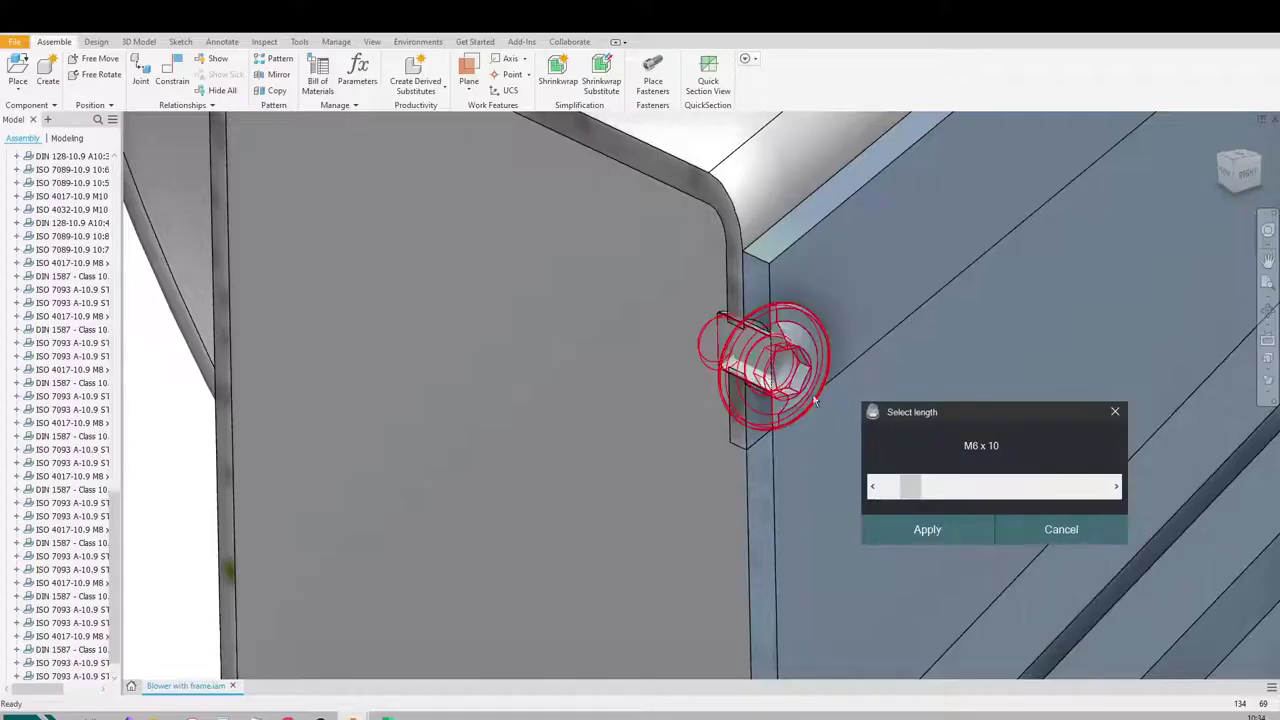
# - Inspect the previewed screw and its mates, apply length M6 x 10 to the group and end the placement
pyautogui.keyDown('shift'); pyautogui.moveTo(829, 357); pyautogui.dragTo(876, 386, button='middle'); pyautogui.keyUp('shift')
pyautogui.scroll(-3, 817, 300)
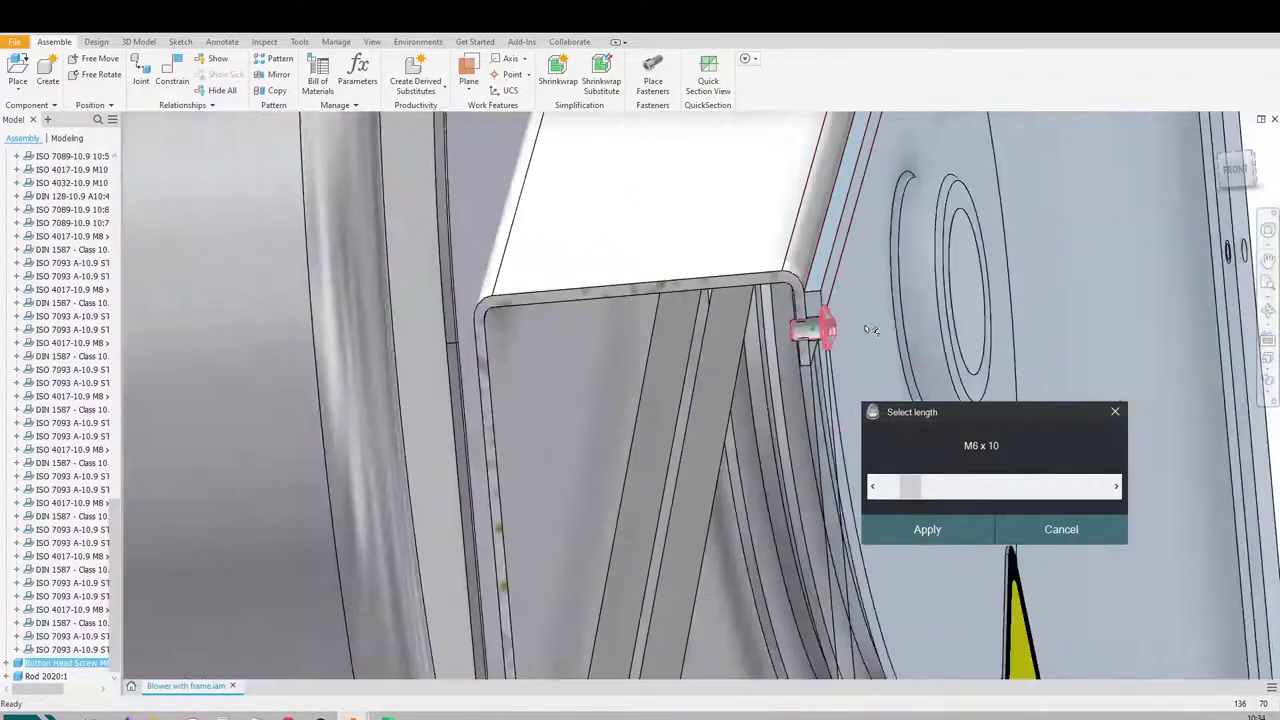
pyautogui.moveTo(863, 334); pyautogui.dragTo(800, 449, button='middle')
pyautogui.scroll(2, 800, 449)
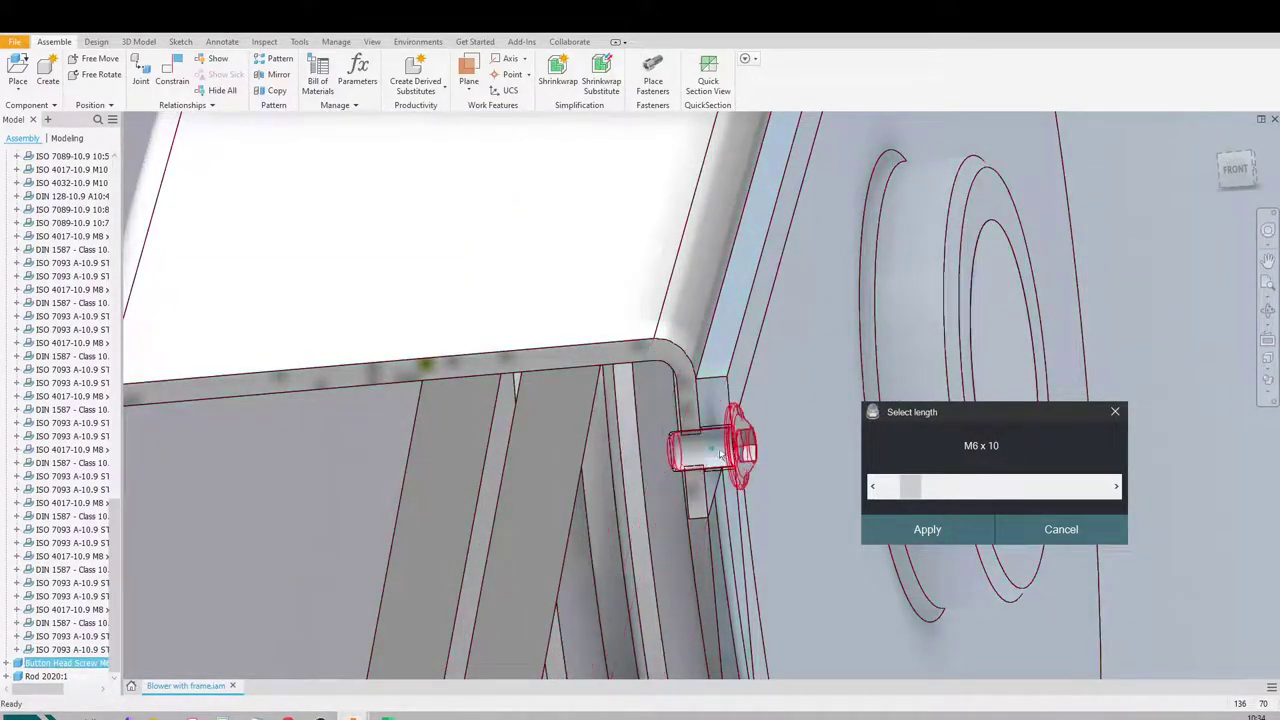
pyautogui.keyDown('shift'); pyautogui.moveTo(836, 512); pyautogui.dragTo(700, 485, button='middle'); pyautogui.keyUp('shift')
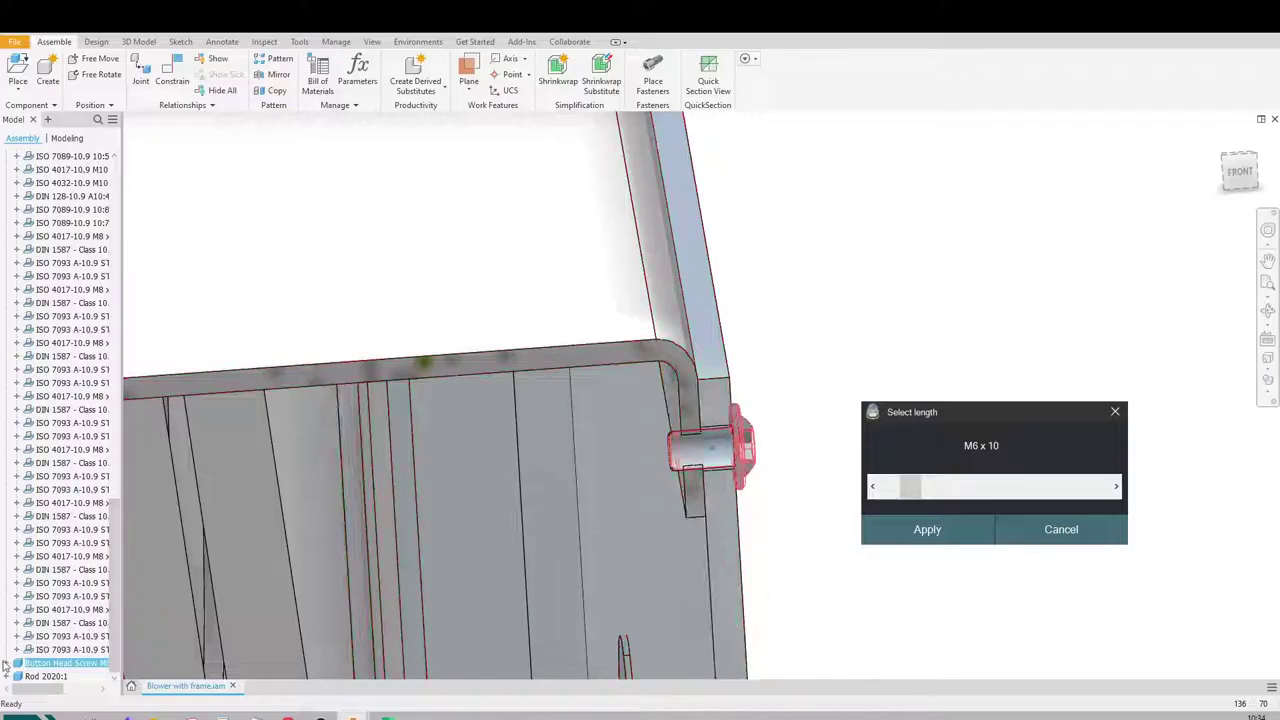
pyautogui.click(6, 663)
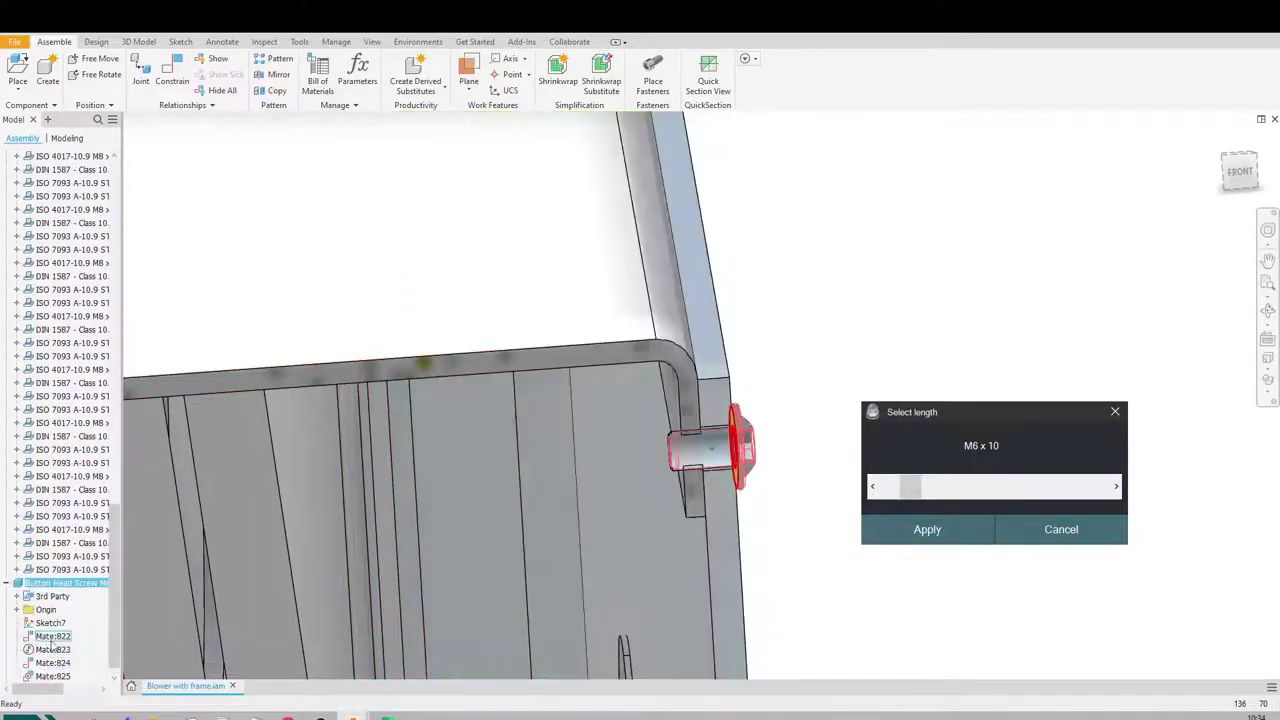
pyautogui.click(957, 528)
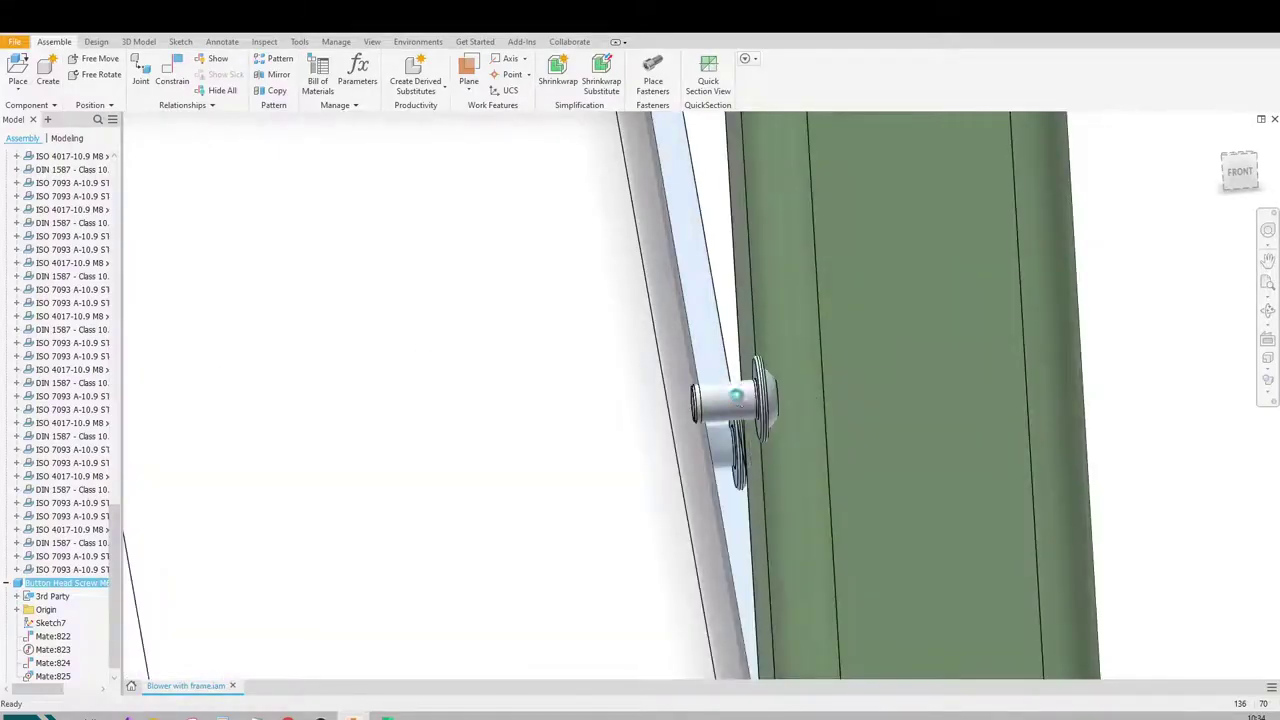
pyautogui.press('Escape')
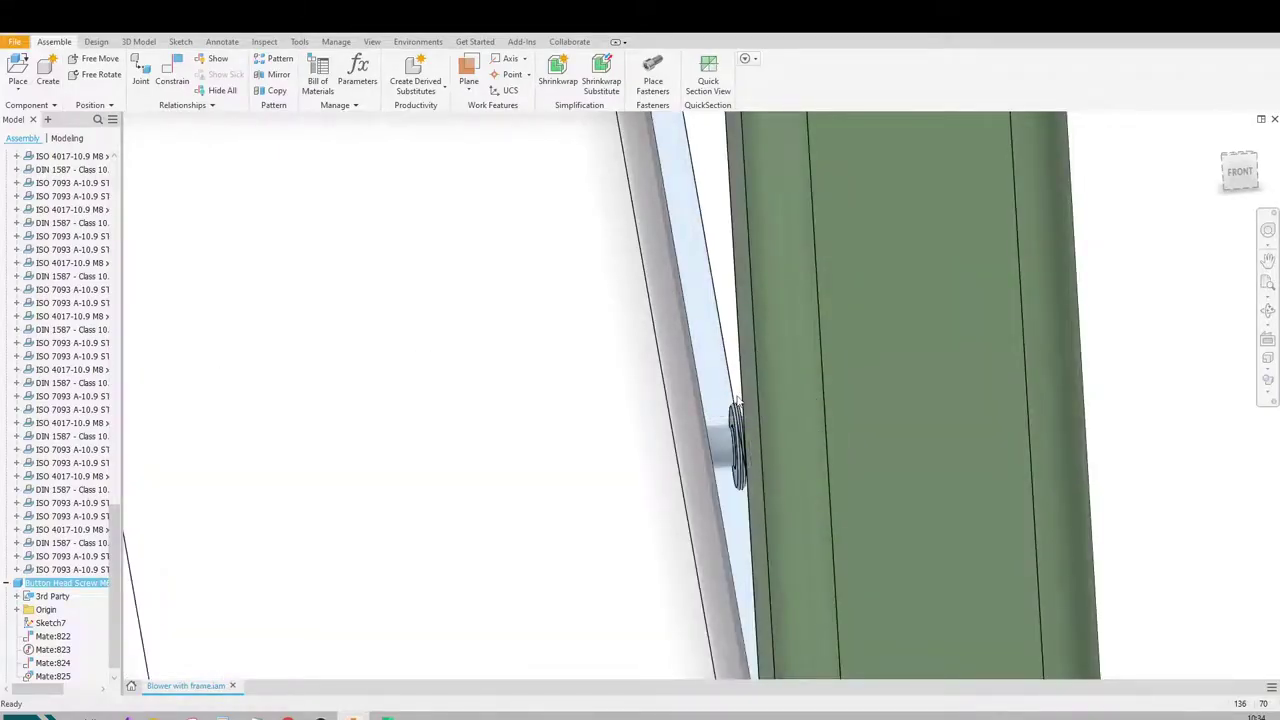
# - Begin free placement of socket head screws with washers and set their size to M6 x 20
pyautogui.keyDown('shift'); pyautogui.moveTo(906, 463); pyautogui.dragTo(768, 420, button='middle'); pyautogui.keyUp('shift')
pyautogui.scroll(-3, 836, 421)
pyautogui.click(645, 92)
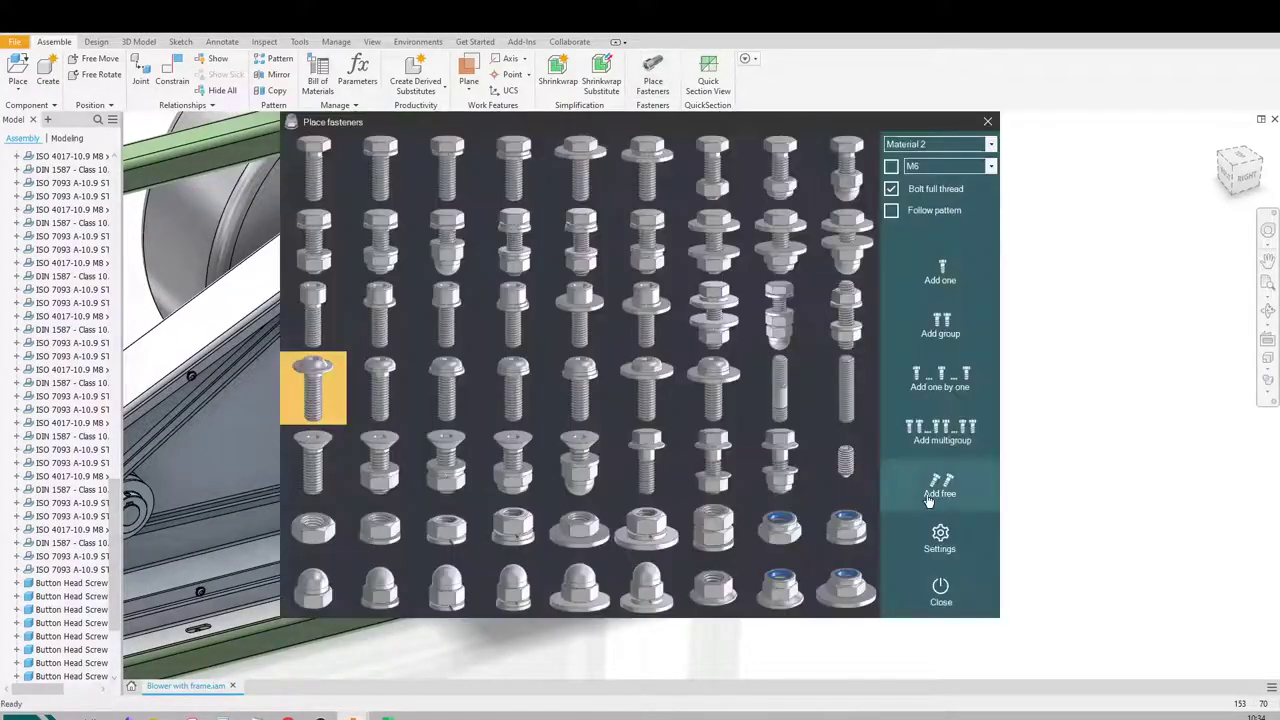
pyautogui.click(646, 315)
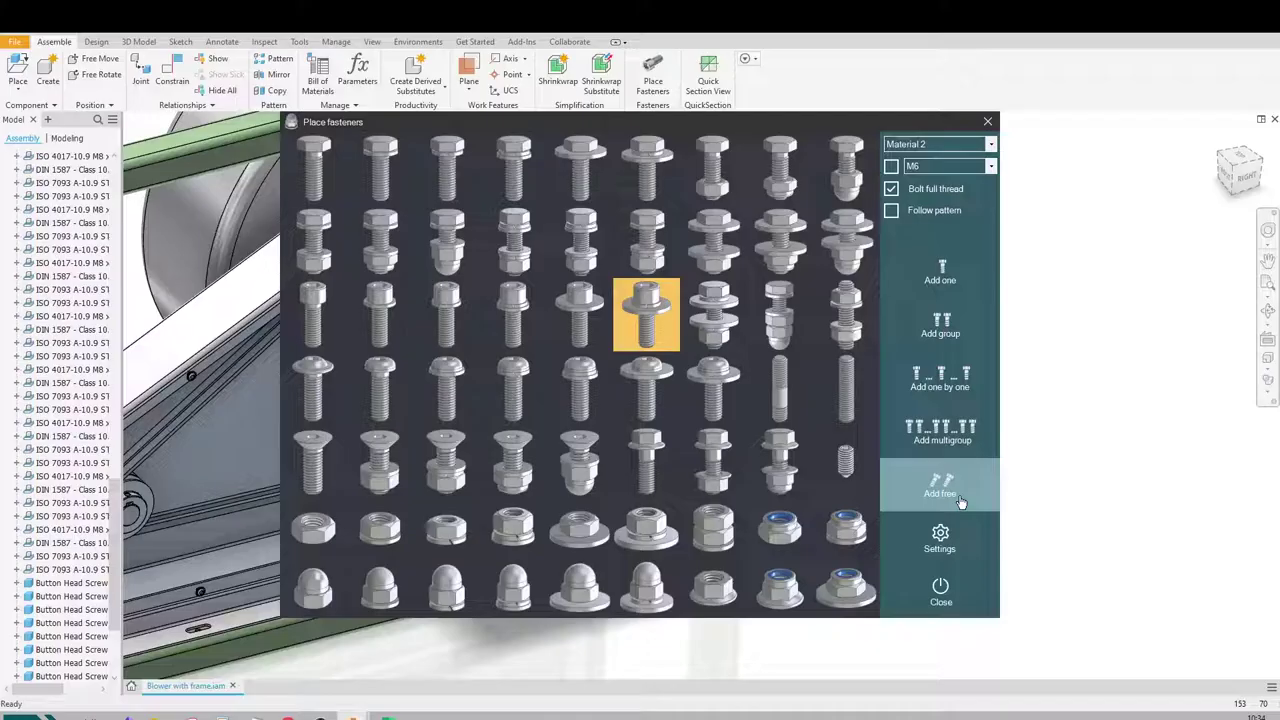
pyautogui.click(940, 487)
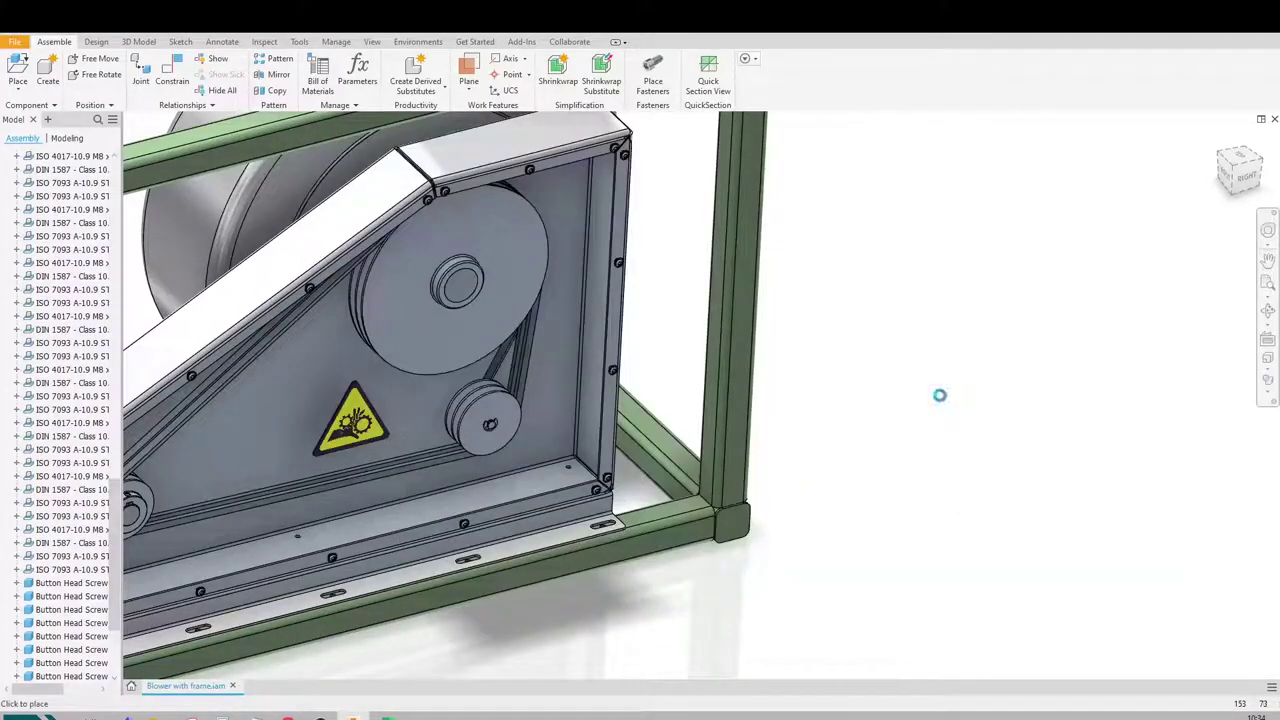
pyautogui.scroll(-5, 931, 378)
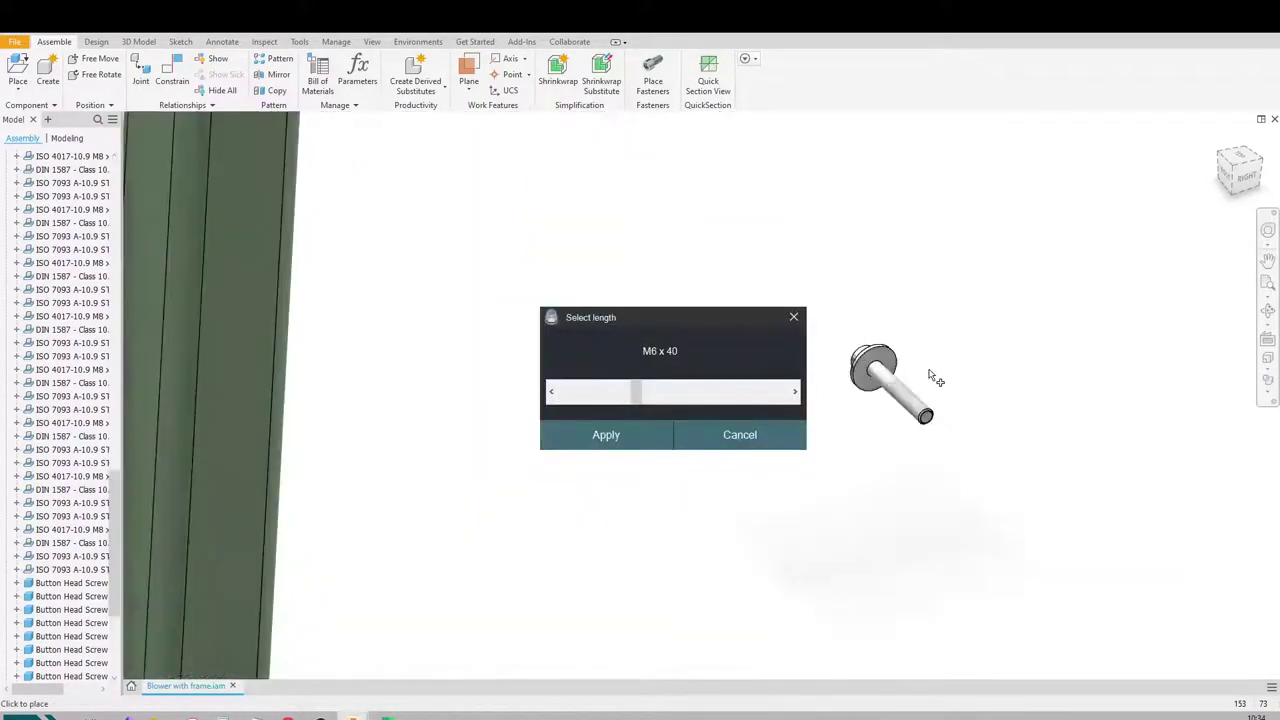
pyautogui.moveTo(630, 401); pyautogui.dragTo(596, 401)
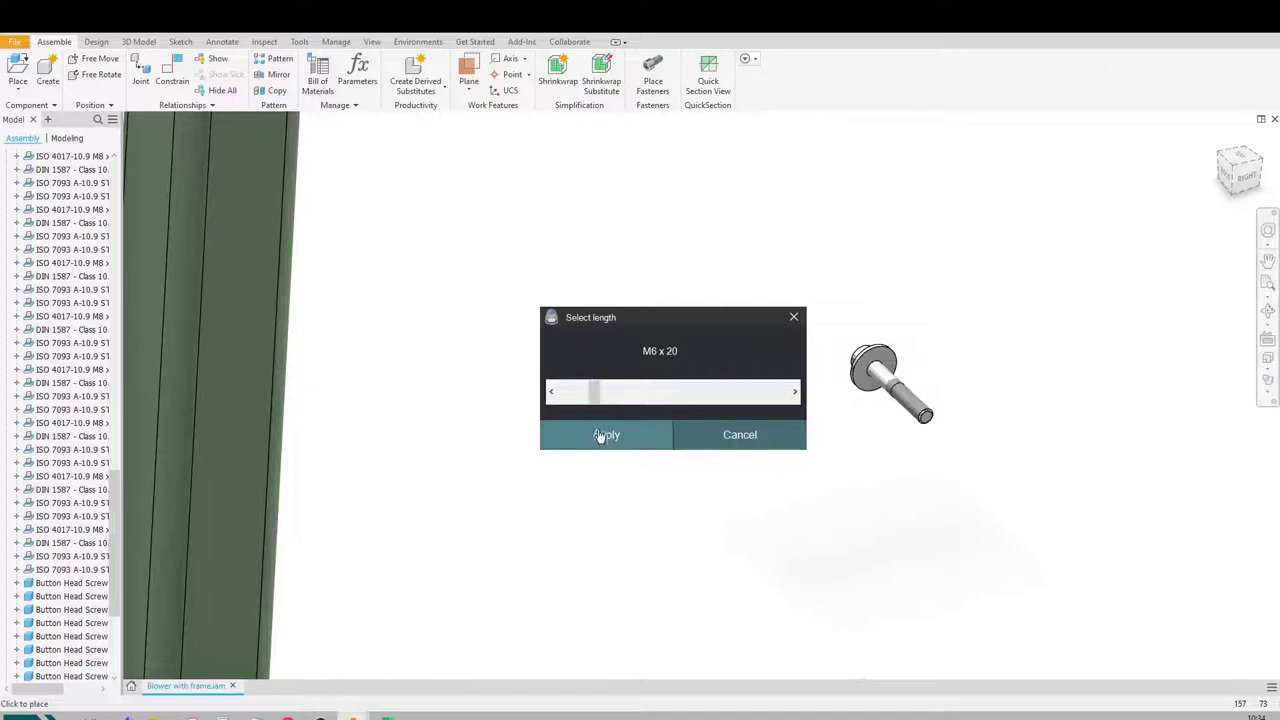
# - Place several copies of the socket head screw set freely in the empty space beside the frame
pyautogui.click(966, 340)
pyautogui.click(982, 448)
pyautogui.click(895, 481)
pyautogui.click(710, 402)
pyautogui.moveTo(1064, 524); pyautogui.dragTo(975, 475)
pyautogui.click(909, 487)
# - Delete the freely placed socket head screw sets and return to the home view
pyautogui.keyDown('shift'); pyautogui.moveTo(909, 487); pyautogui.dragTo(919, 527, button='middle'); pyautogui.keyUp('shift')
pyautogui.scroll(-5, 919, 527)
pyautogui.moveTo(996, 665); pyautogui.dragTo(837, 390)
pyautogui.press('Delete')
pyautogui.press('F6')
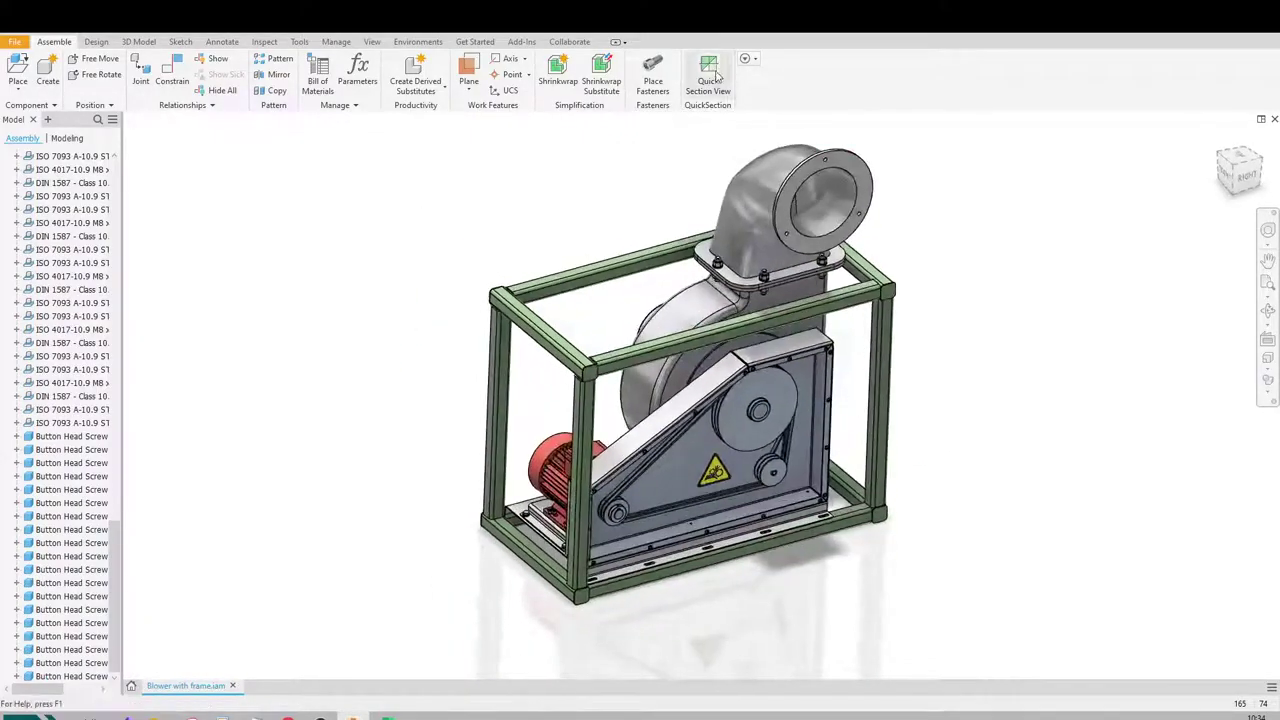
# - In the Place Fasteners settings, enable Use from Excel for the socket head screw family and load data for all items
pyautogui.click(652, 72)
pyautogui.click(953, 539)
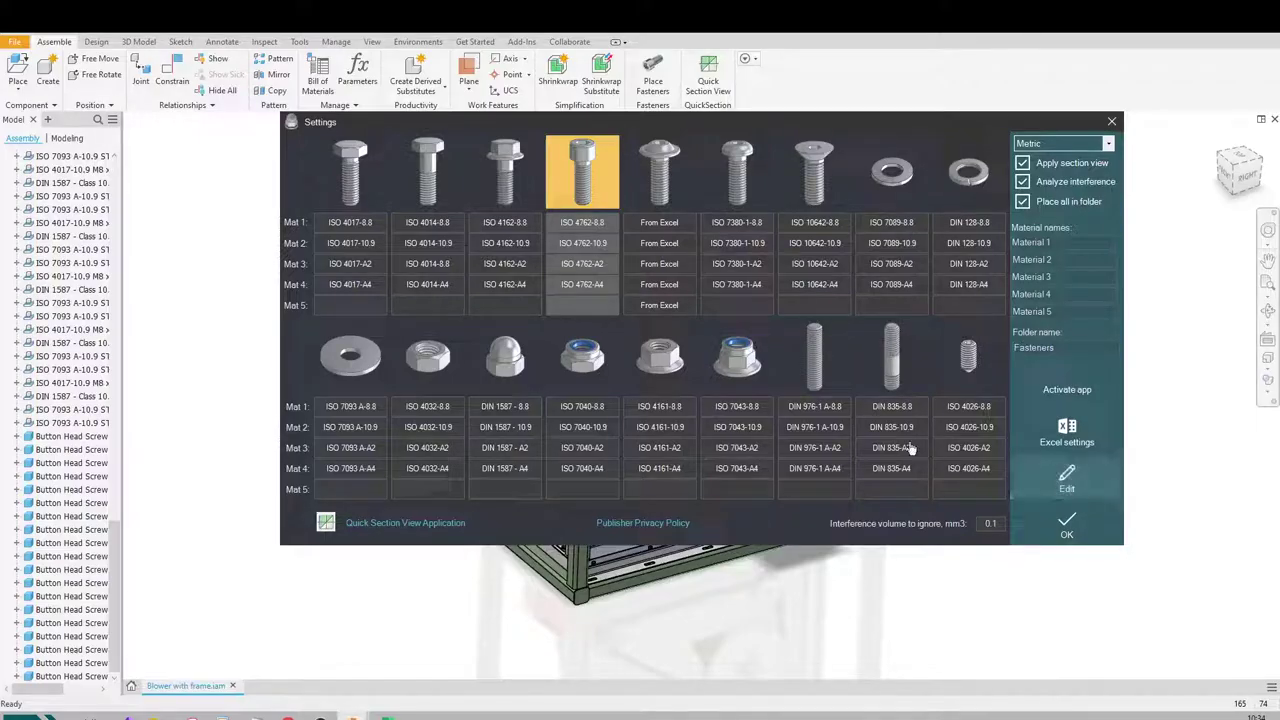
pyautogui.click(1067, 478)
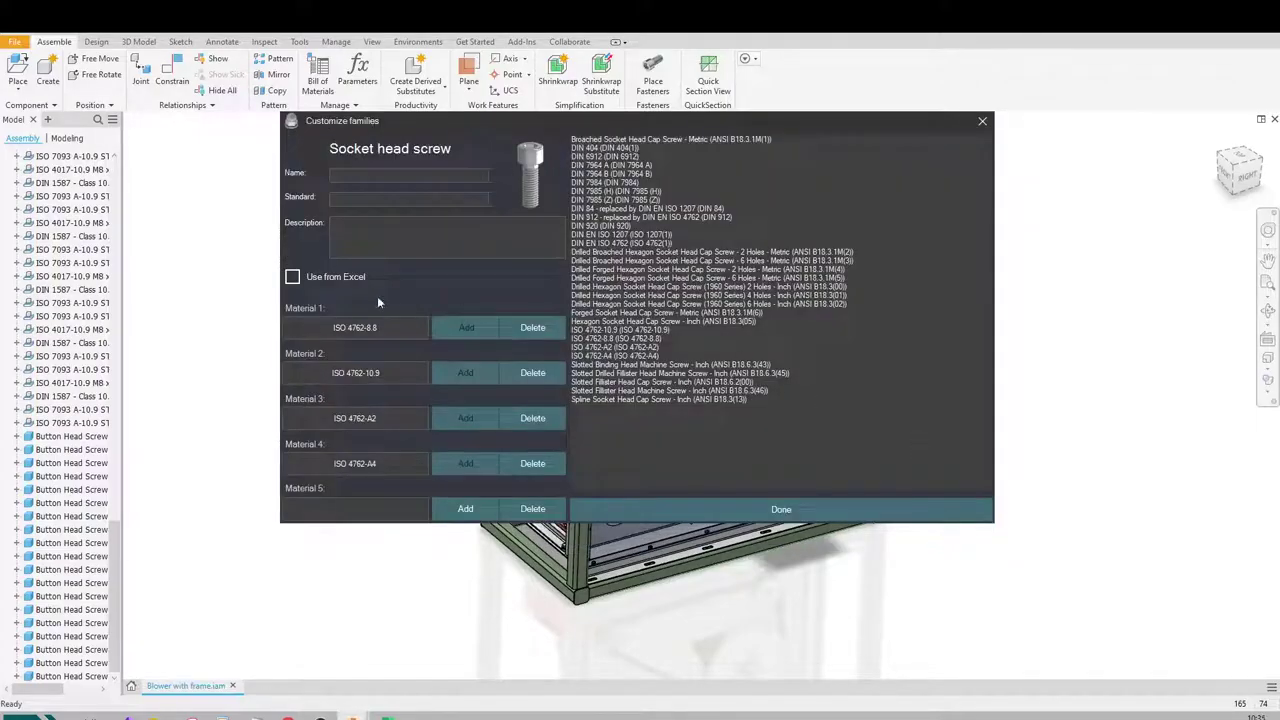
pyautogui.click(292, 277)
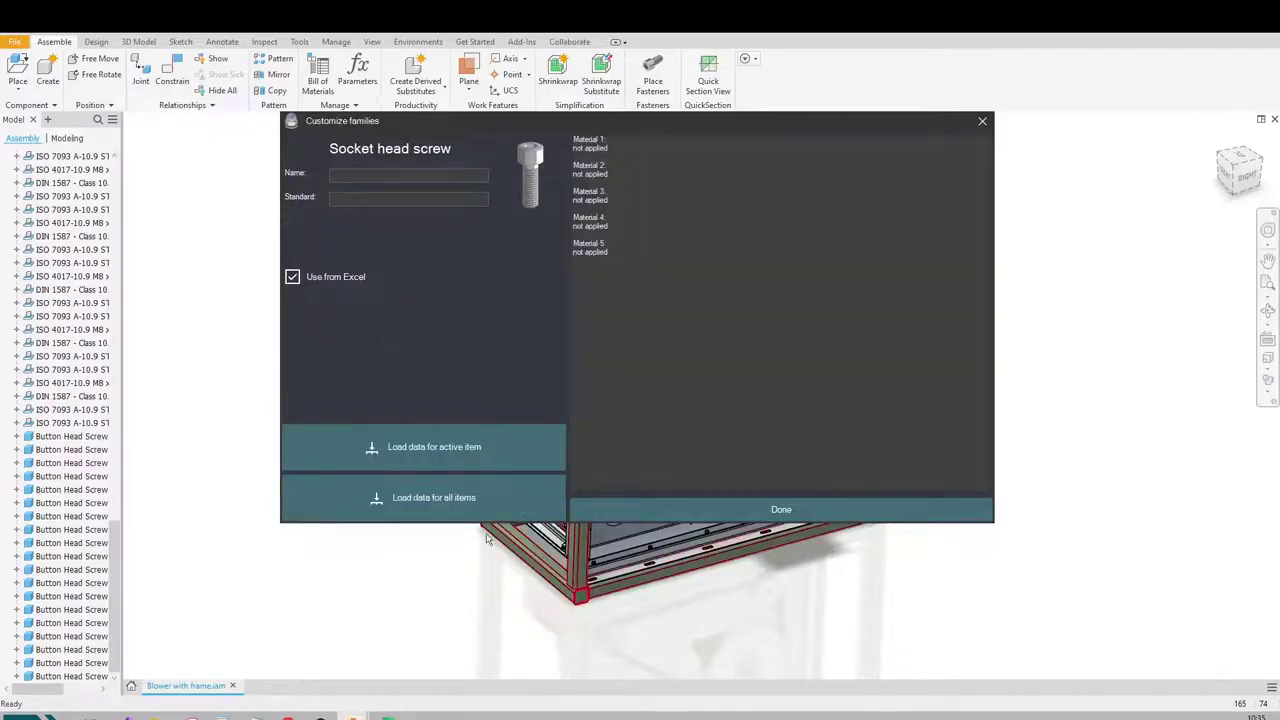
pyautogui.click(420, 508)
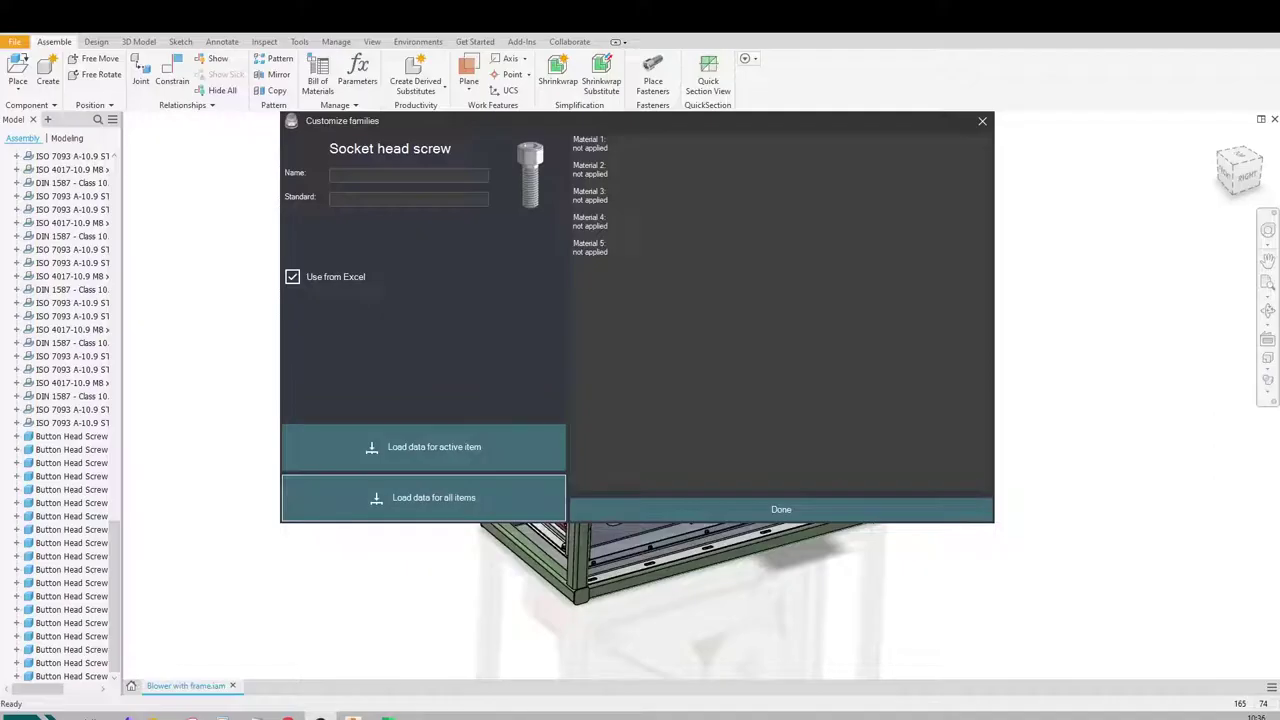
pyautogui.click(735, 512)
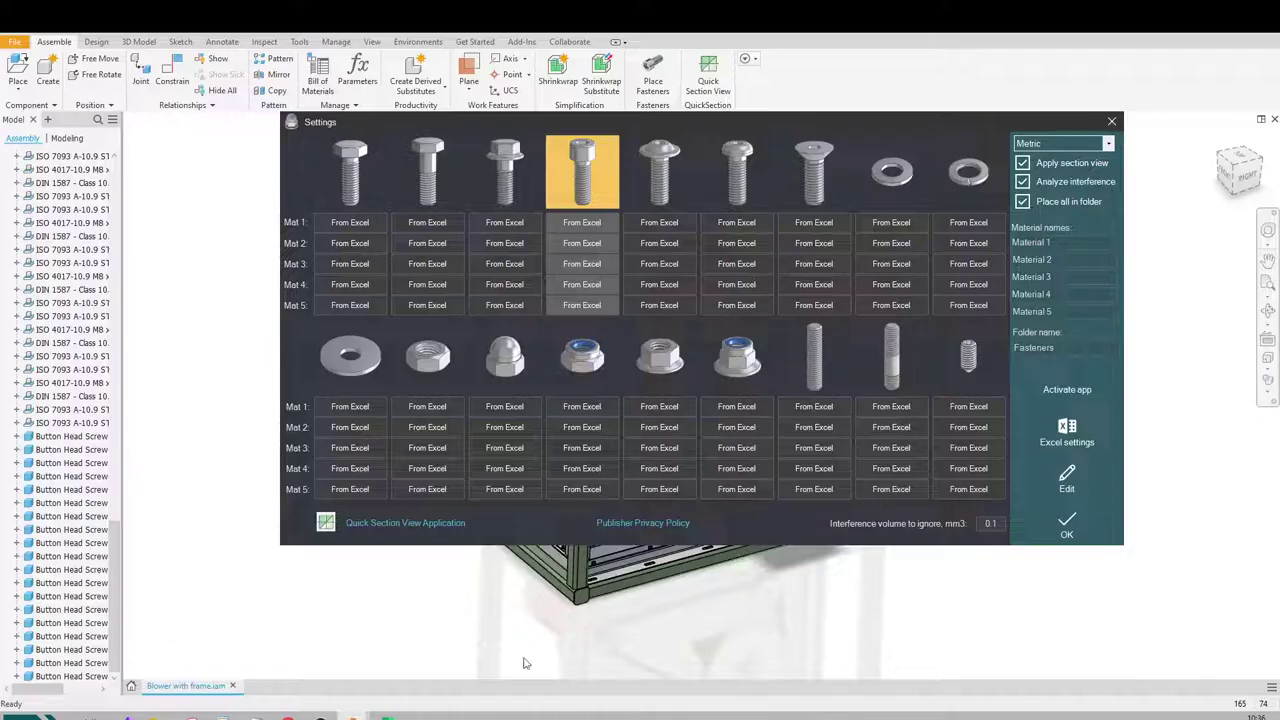
# - Switch to the Excel workbook and examine the Material 1 thread and length entries on the Bolt with full thread sheet
pyautogui.click(387, 716)
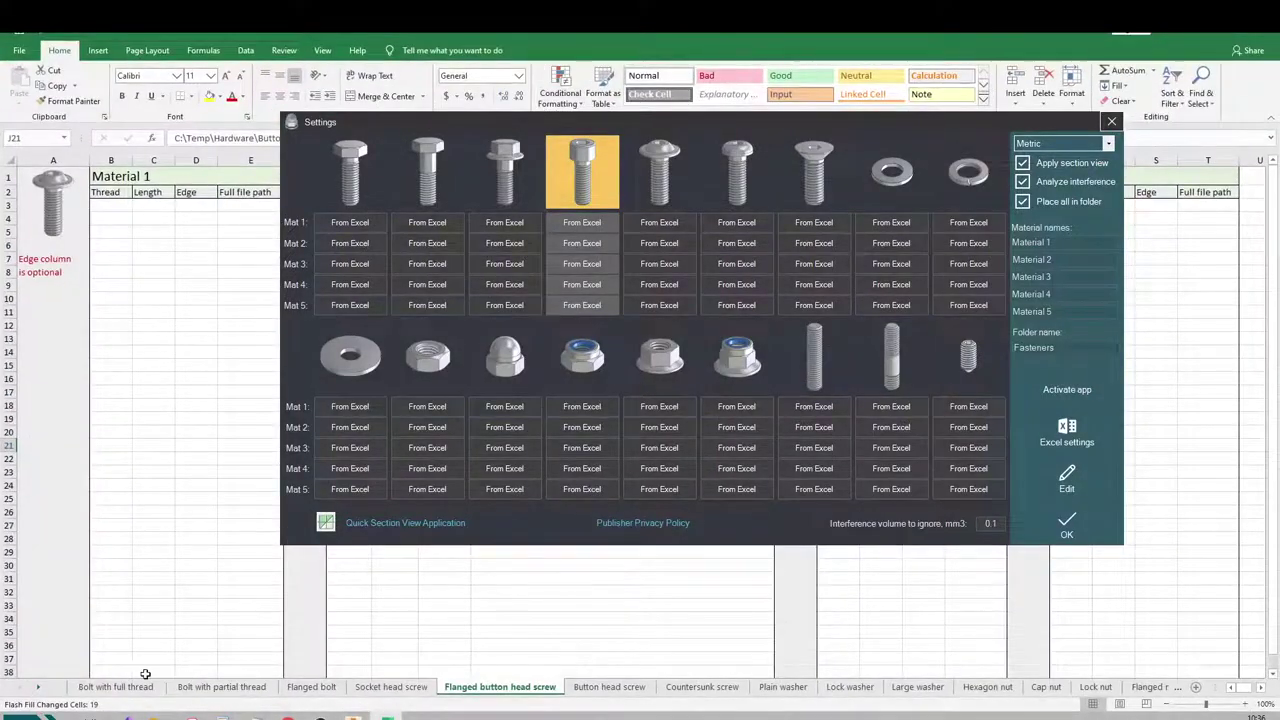
pyautogui.click(115, 687)
pyautogui.click(148, 476)
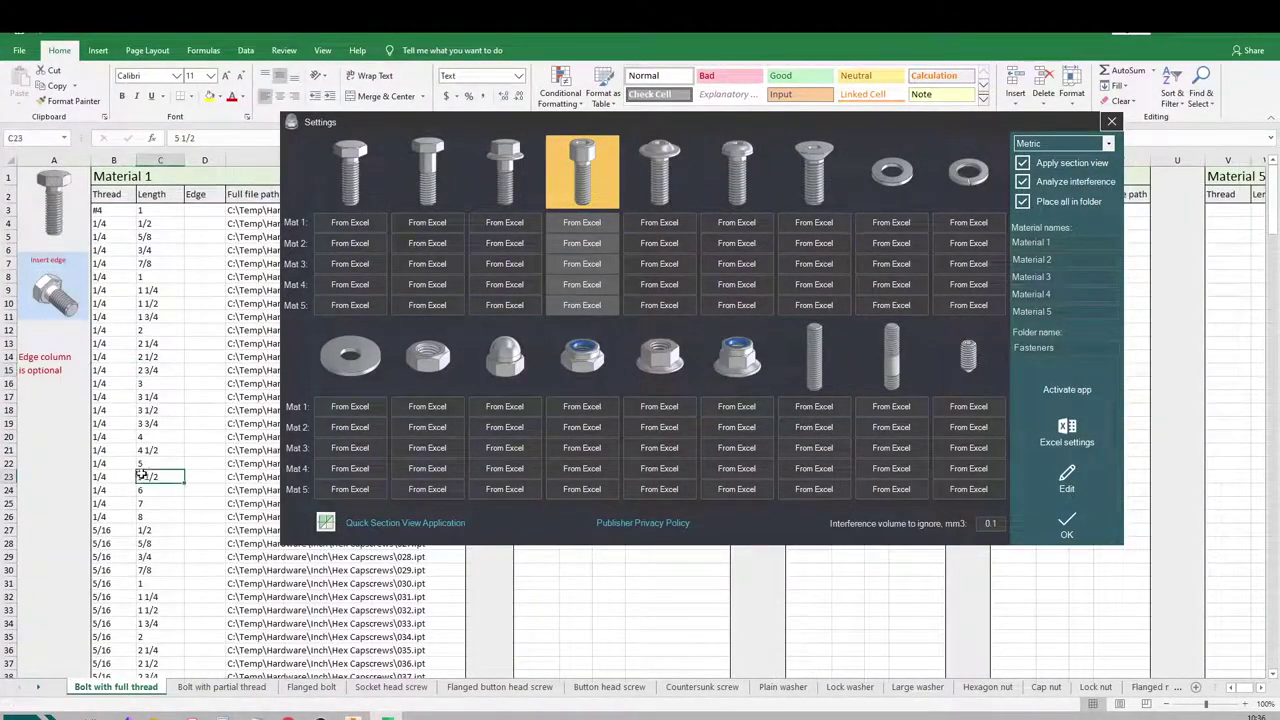
pyautogui.click(117, 531)
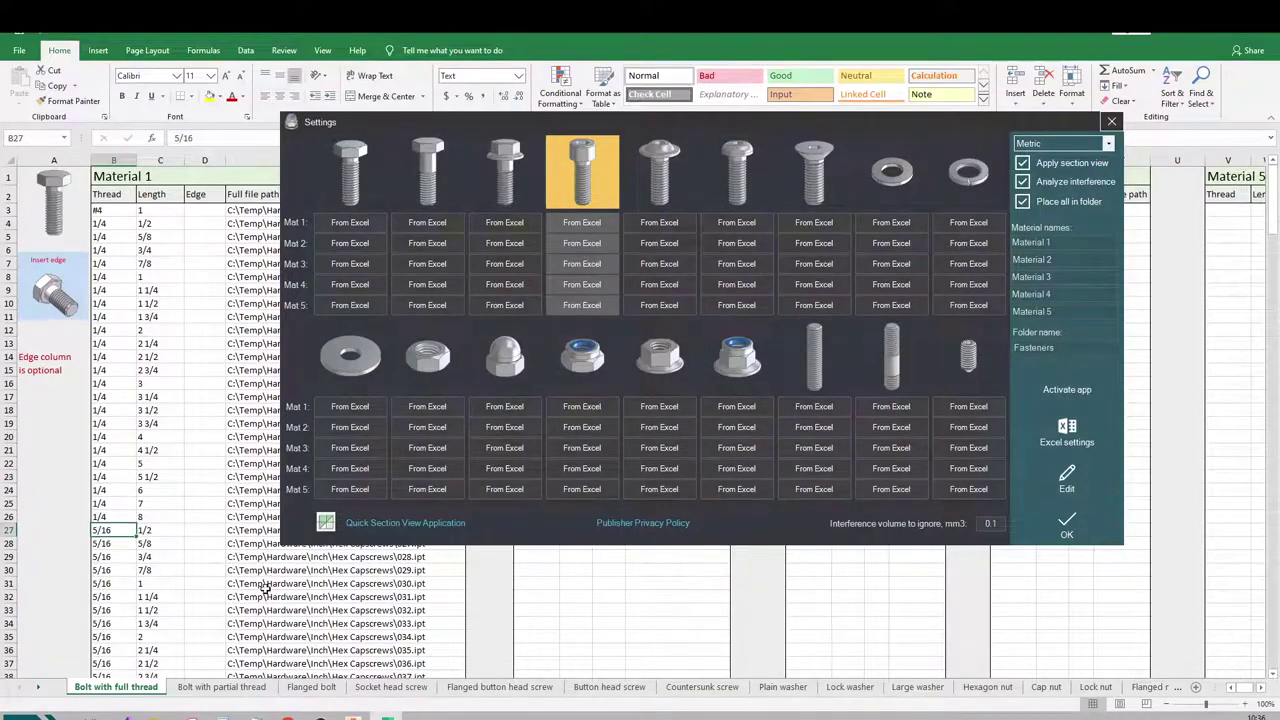
# - Set the Place Fasteners units to Inch and accept the settings
pyautogui.click(1043, 145)
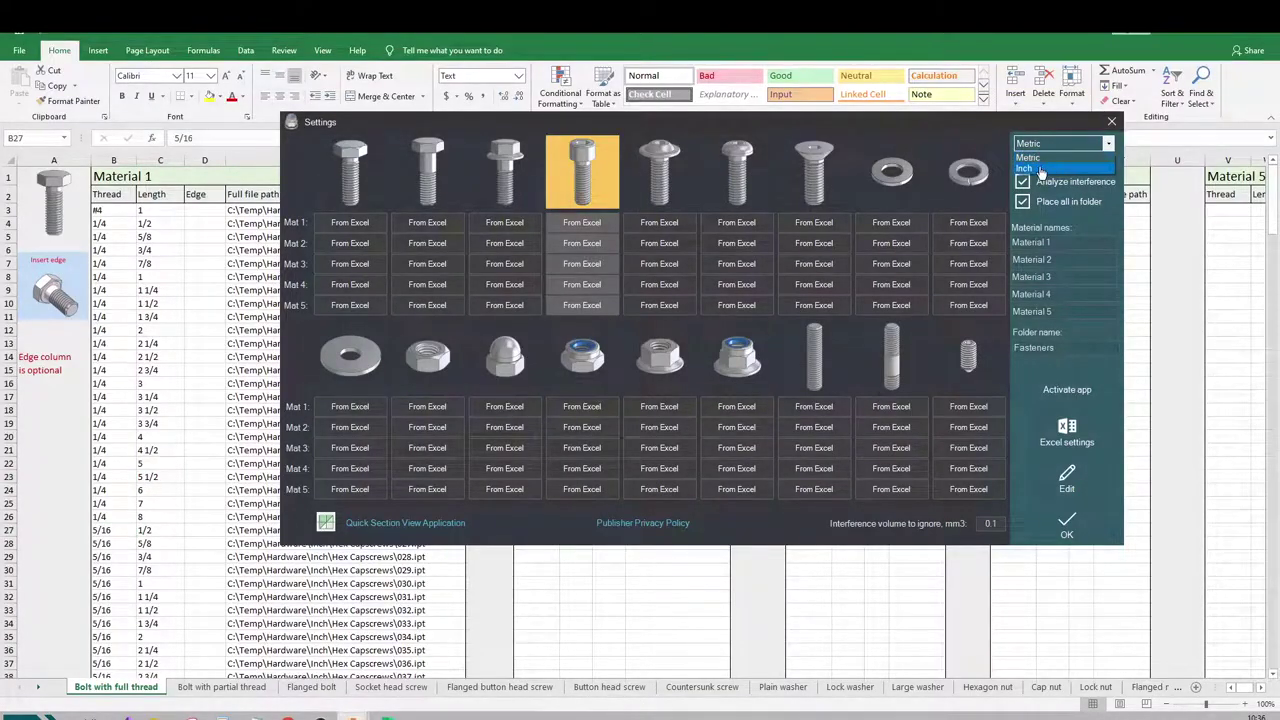
pyautogui.click(1043, 172)
pyautogui.click(1067, 522)
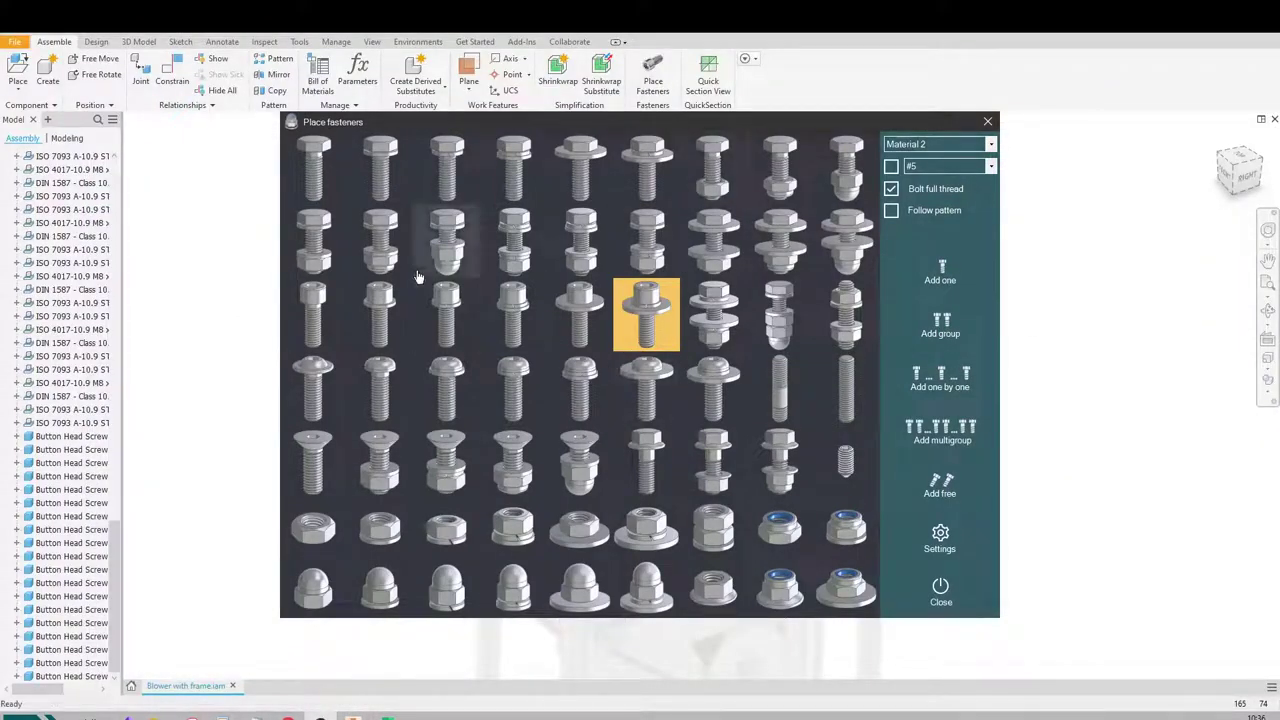
# - Choose the hex bolt-and-nut combination for placement and delete all existing components in the Fasteners folder
pyautogui.click(361, 256)
pyautogui.moveTo(460, 121); pyautogui.dragTo(903, 171)
pyautogui.scroll(4, 35, 290)
pyautogui.scroll(10, 40, 300)
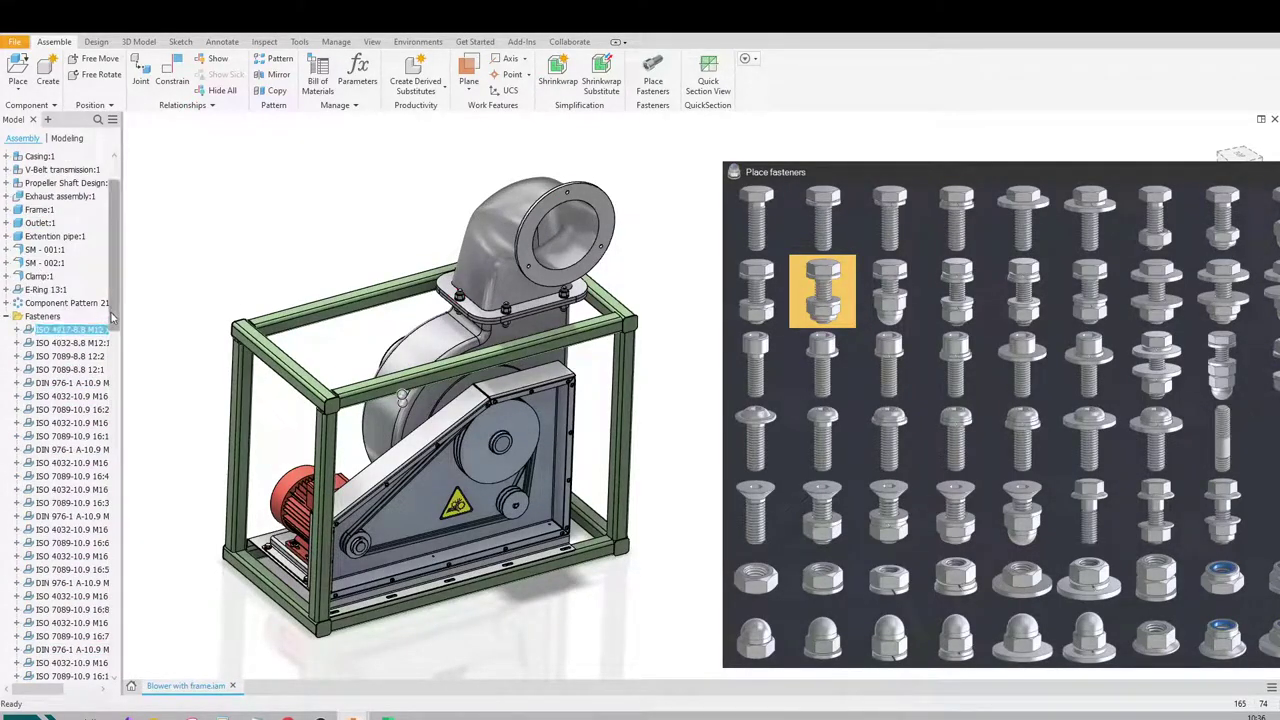
pyautogui.moveTo(114, 316); pyautogui.dragTo(114, 656)
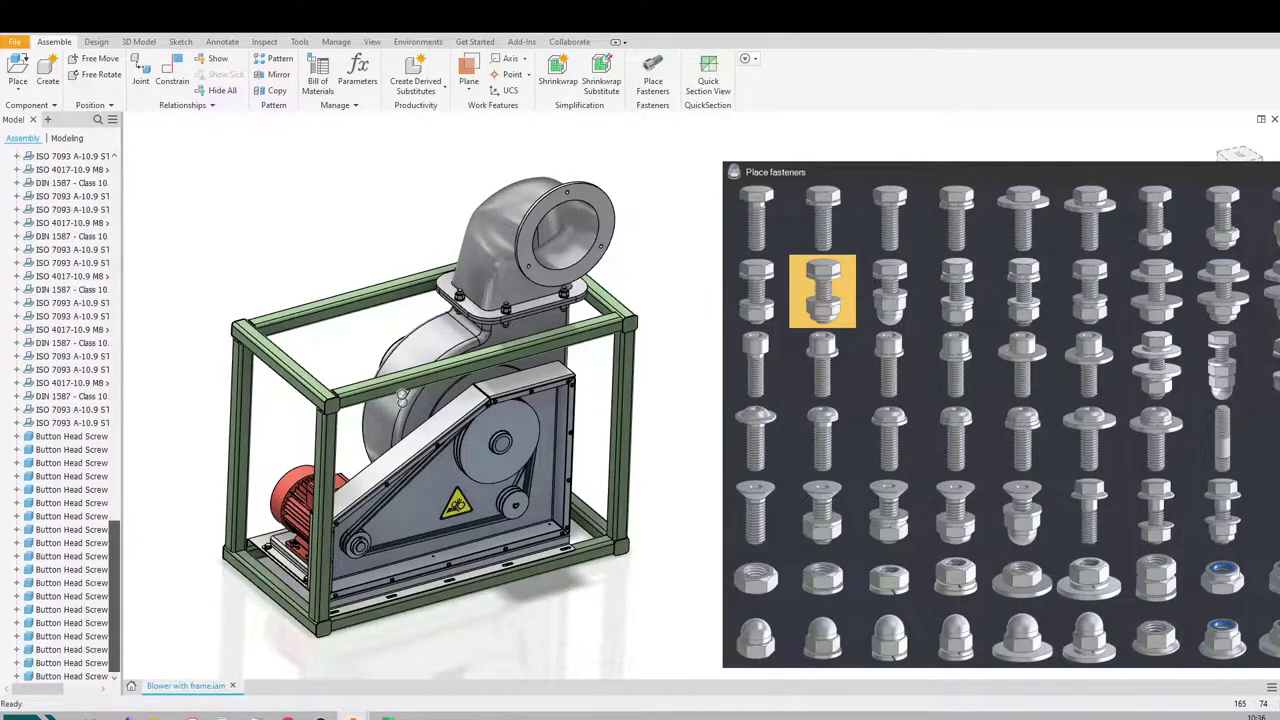
pyautogui.keyDown('shift'); pyautogui.click(78, 677); pyautogui.keyUp('shift')
pyautogui.press('Delete')
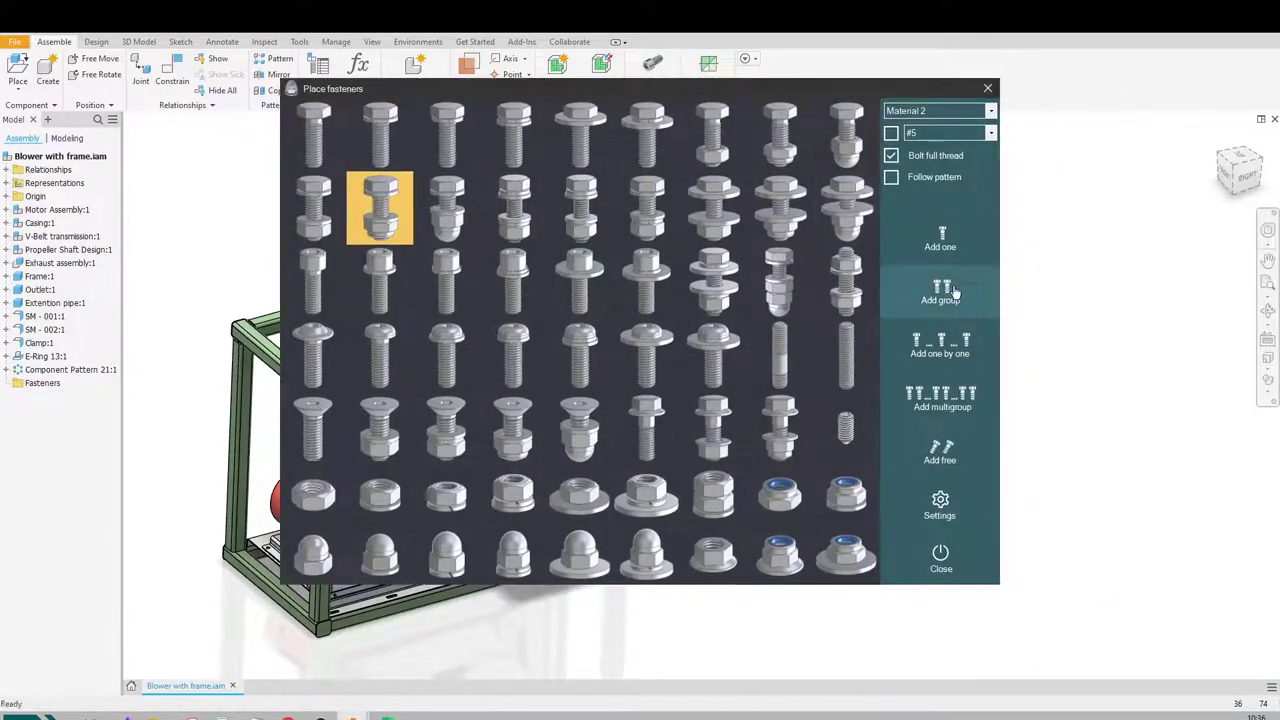
pyautogui.click(953, 292)
pyautogui.scroll(5, 575, 366)
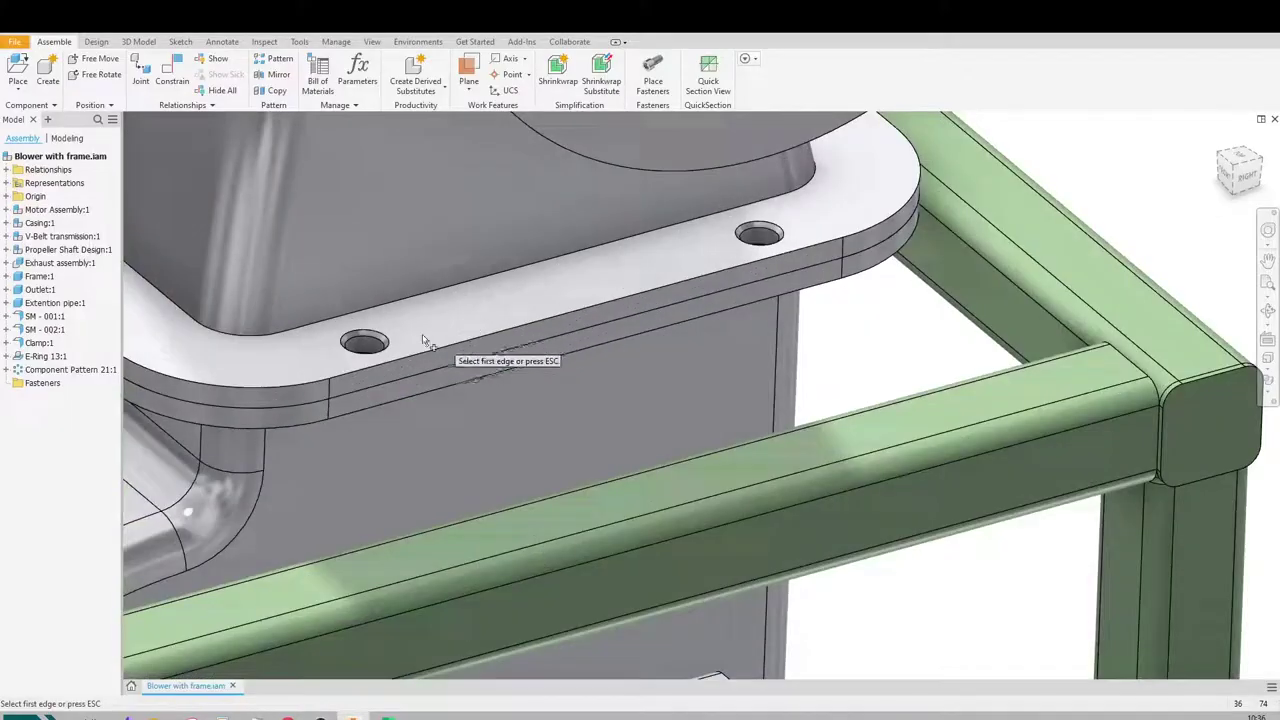
pyautogui.click(365, 342)
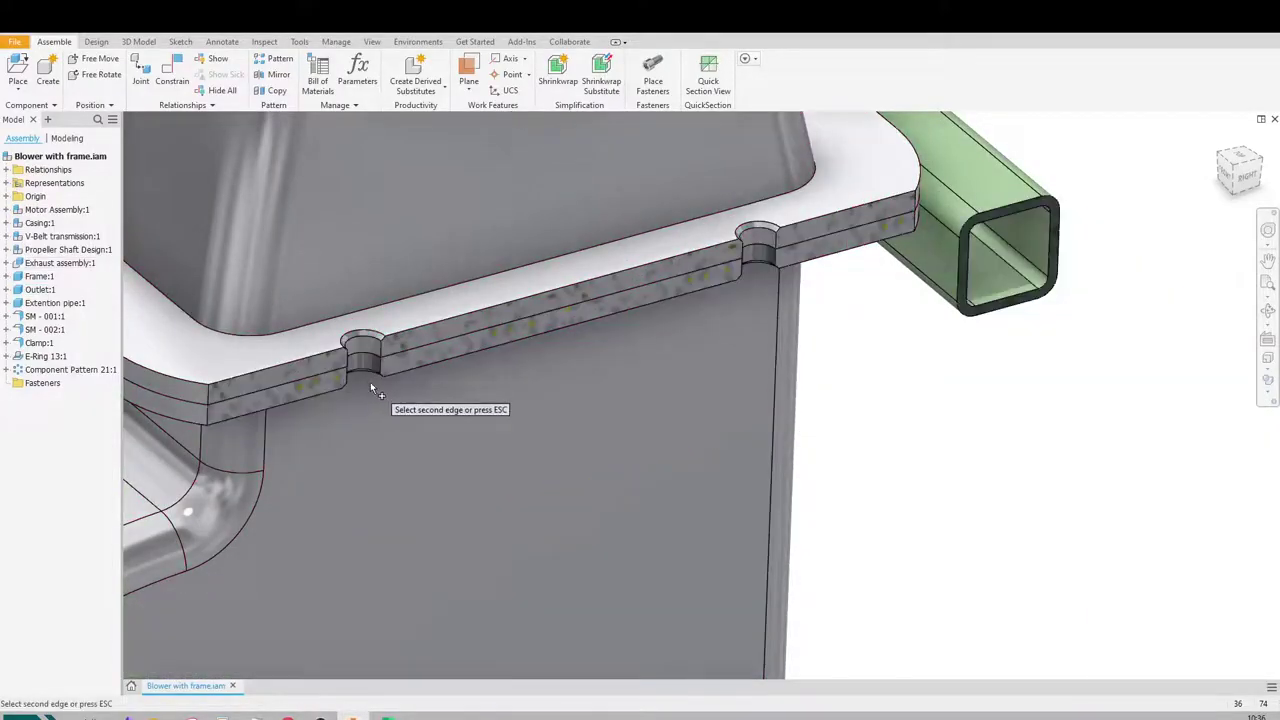
pyautogui.moveTo(371, 388); pyautogui.dragTo(571, 466, button='middle')
pyautogui.press('Escape')
# - Place a group of Material 1 hex bolts with washers and nuts using the upper and lower edges of the outlet flange's front hole
pyautogui.click(652, 75)
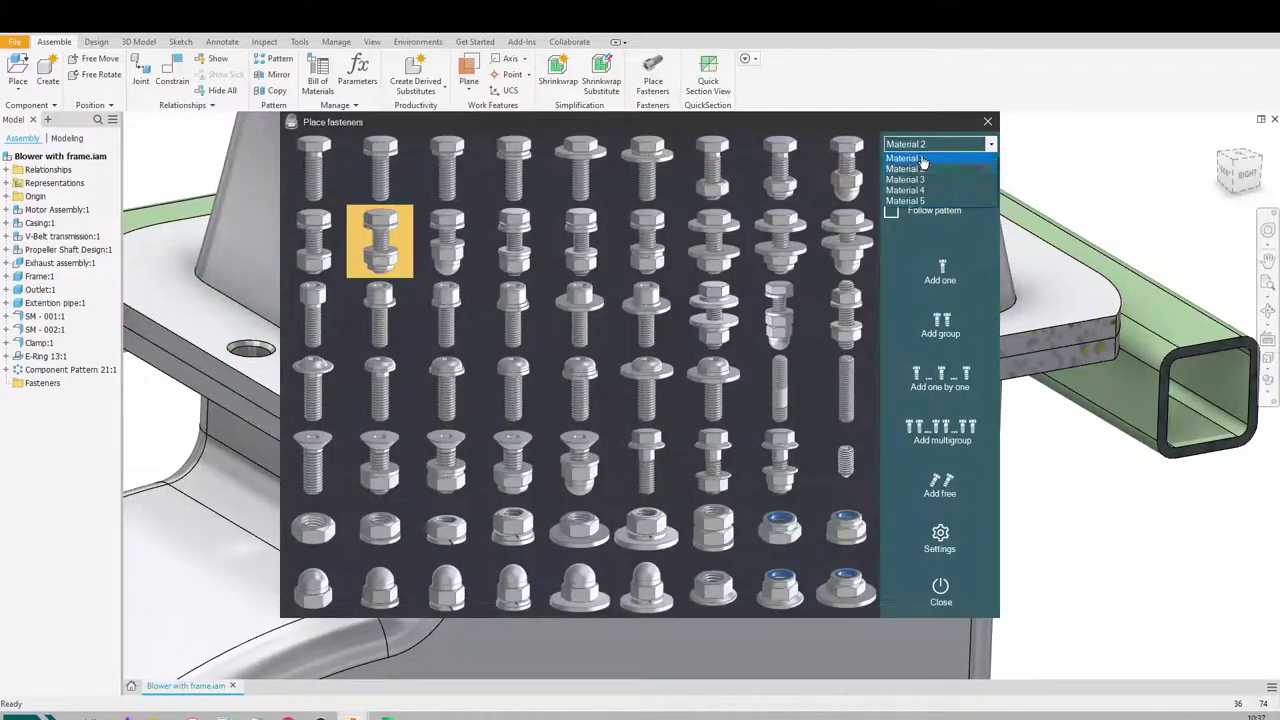
pyautogui.click(921, 159)
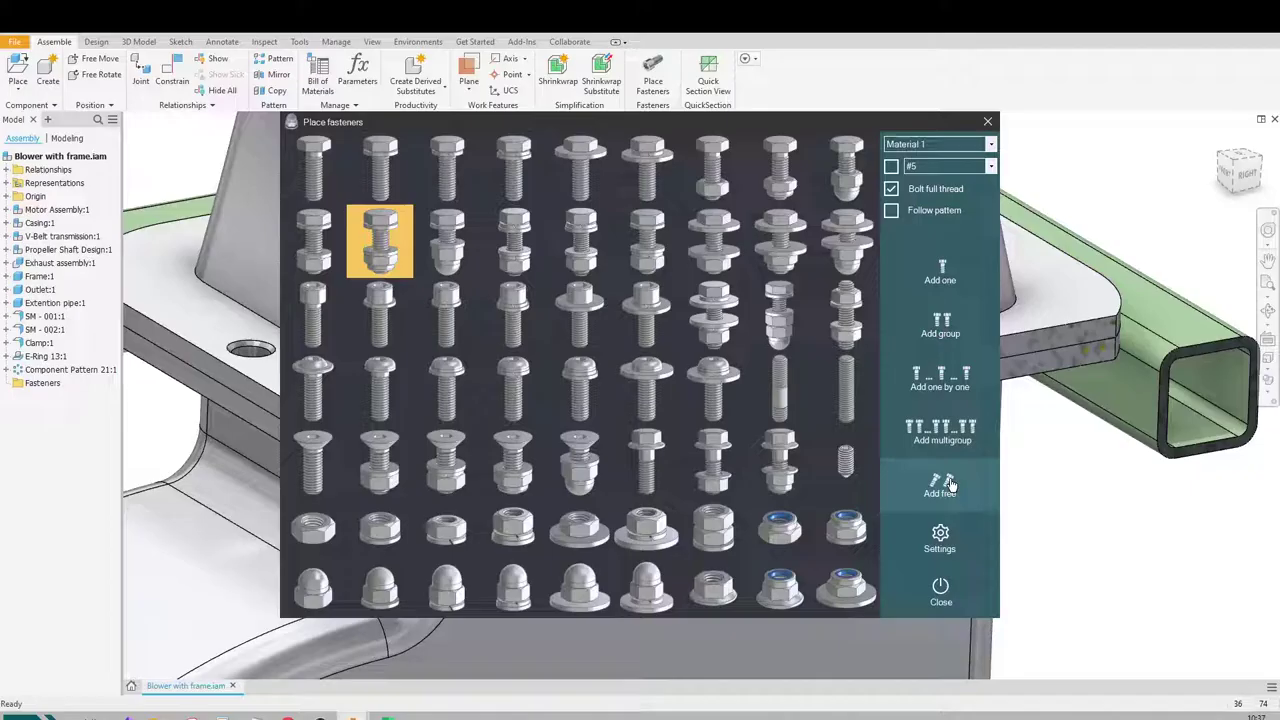
pyautogui.click(941, 323)
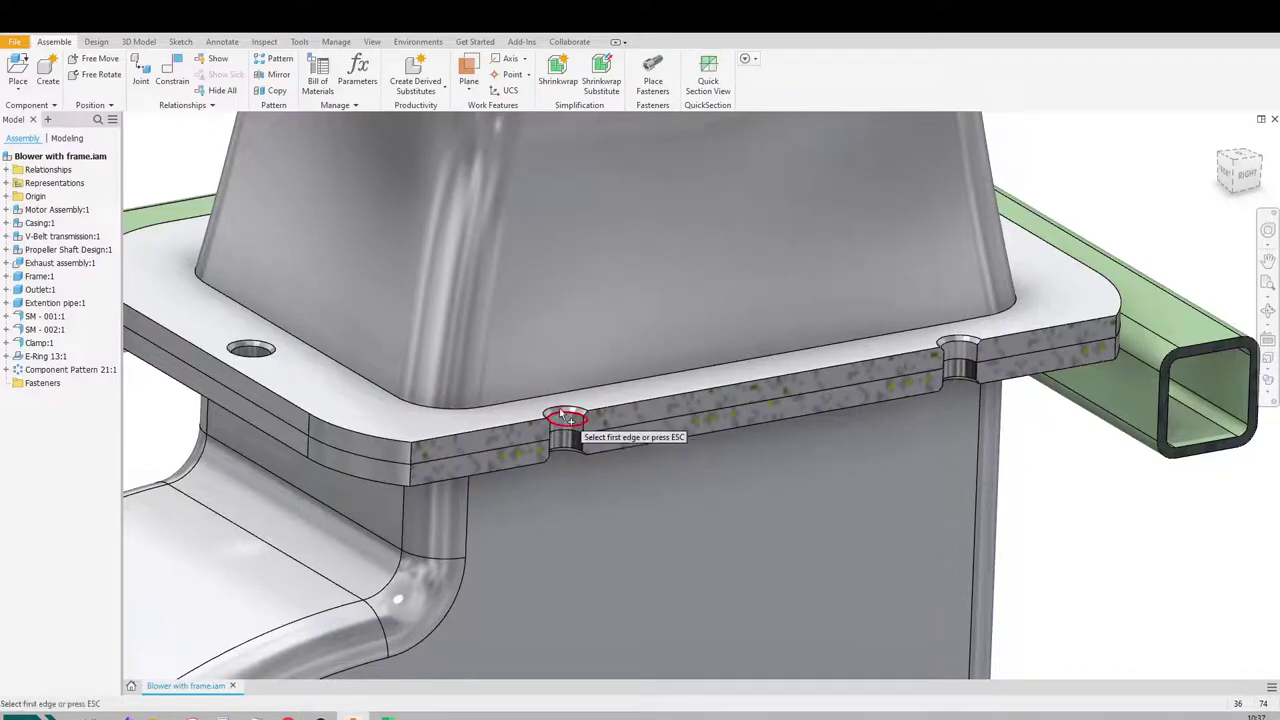
pyautogui.click(560, 424)
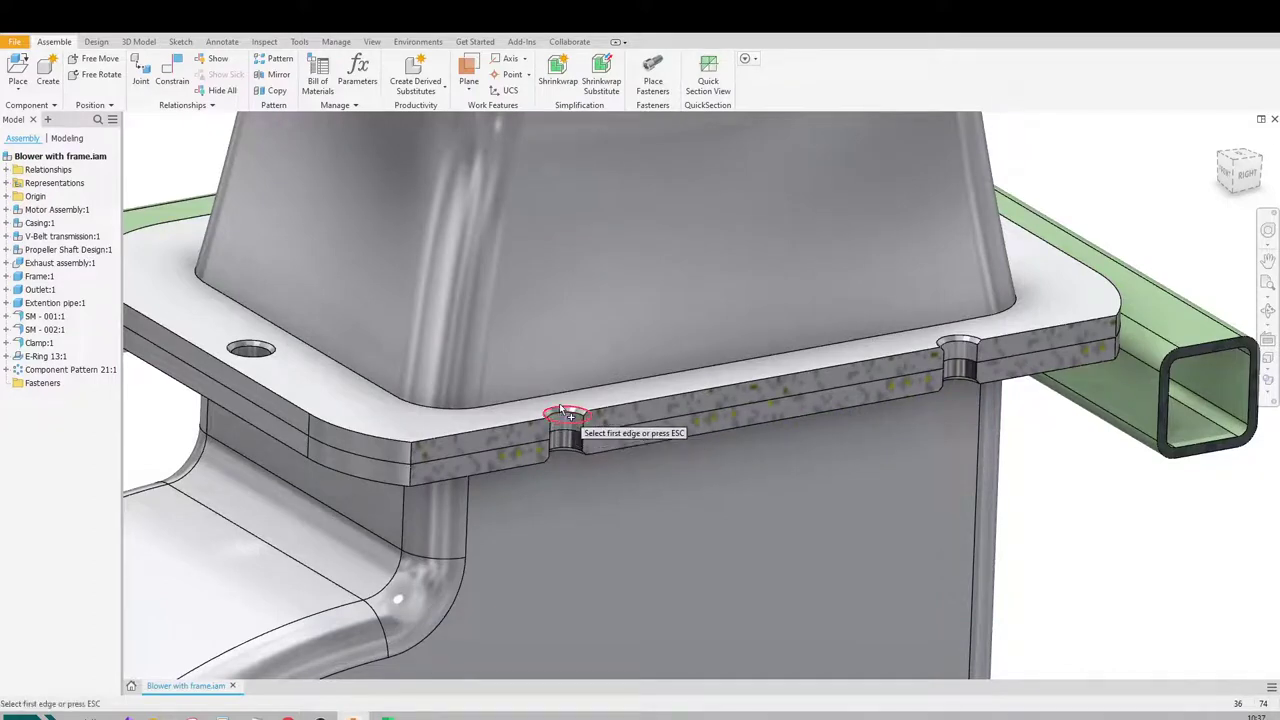
pyautogui.click(572, 455)
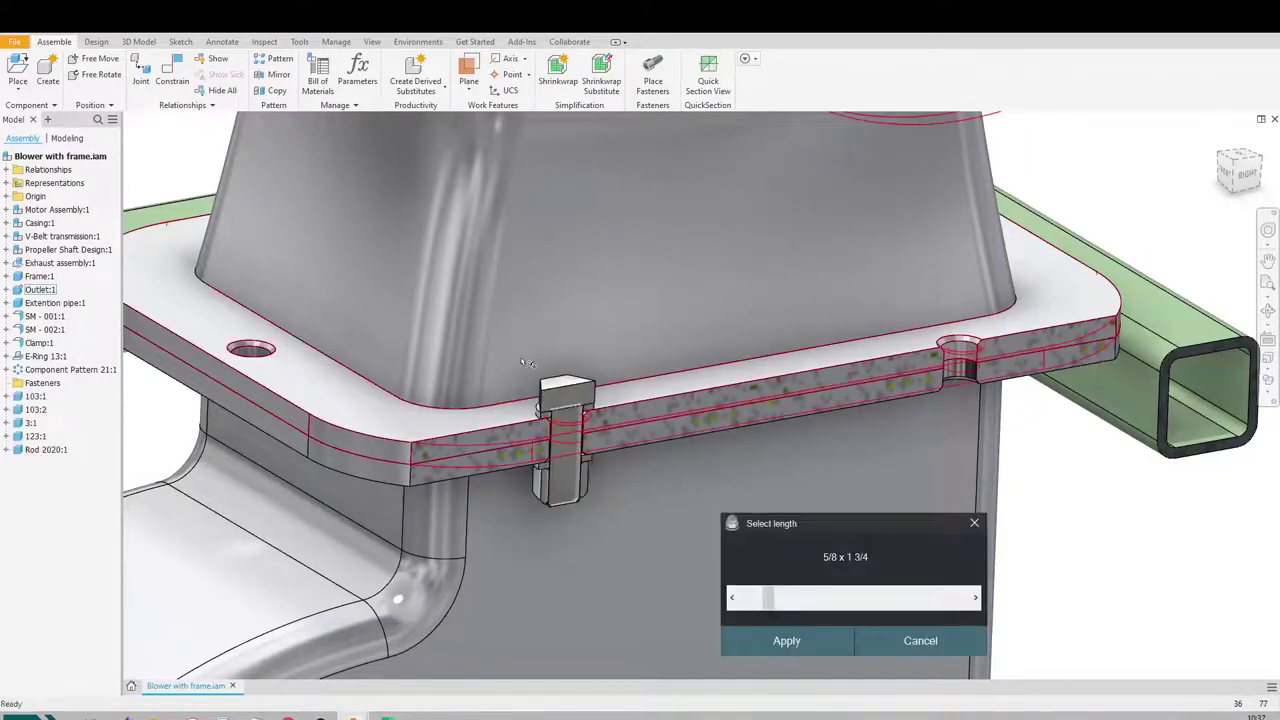
# - Lengthen the 5/8 bolts in the outlet flange, apply the group, and turn off the section view
pyautogui.keyDown('shift'); pyautogui.moveTo(568, 402); pyautogui.dragTo(545, 410, button='middle'); pyautogui.keyUp('shift')
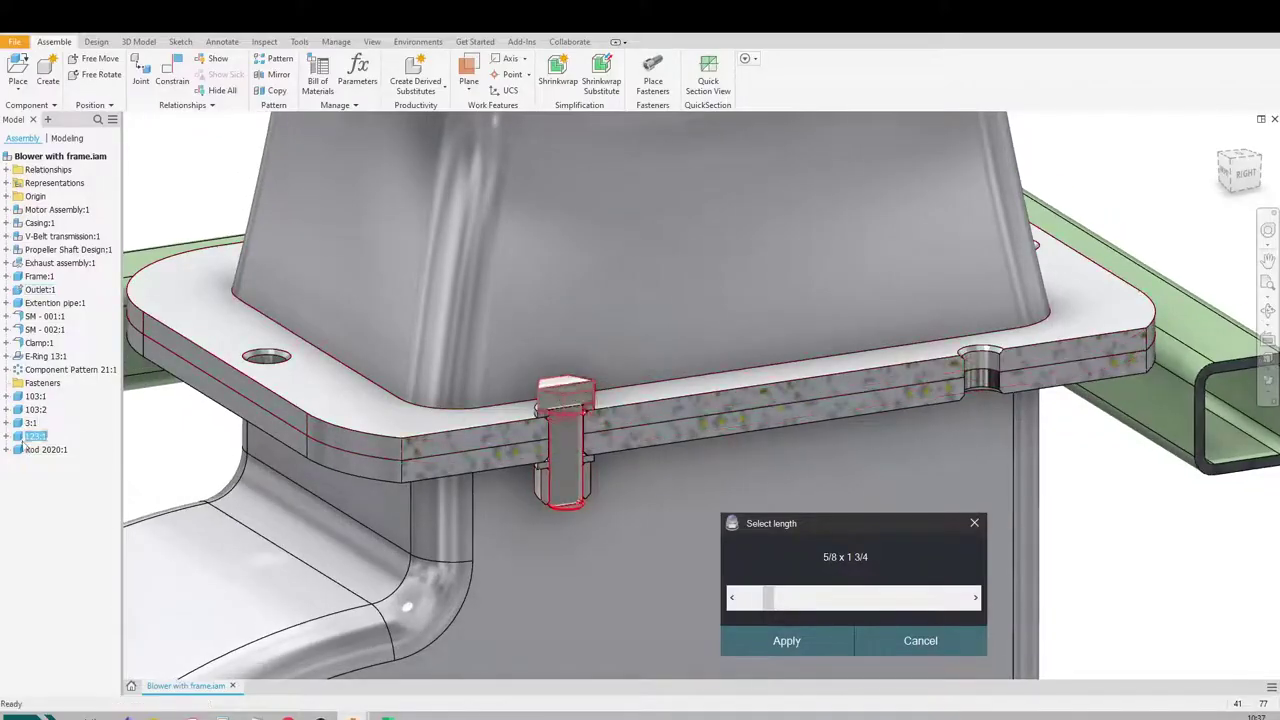
pyautogui.keyDown('shift'); pyautogui.moveTo(578, 523); pyautogui.dragTo(568, 518, button='middle'); pyautogui.keyUp('shift')
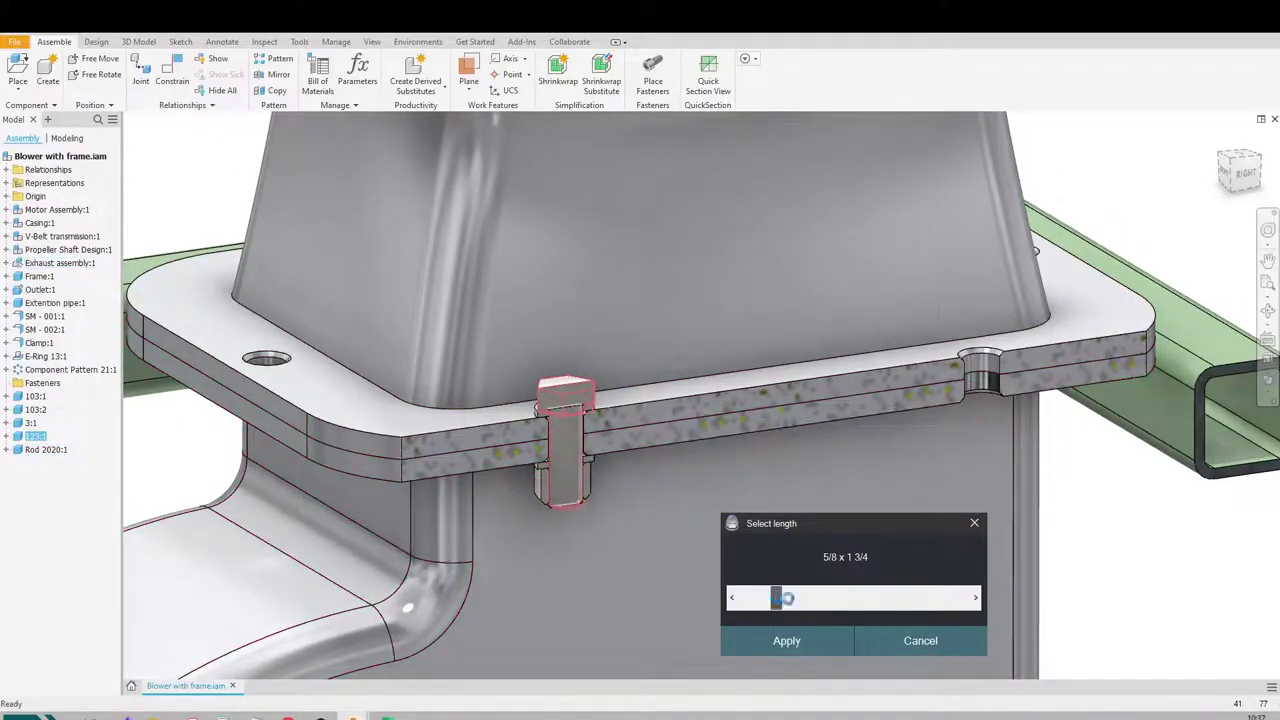
pyautogui.moveTo(787, 600)
pyautogui.mouseDown()
pyautogui.moveTo(919, 598)
pyautogui.moveTo(774, 596)
pyautogui.mouseUp()
pyautogui.click(790, 640)
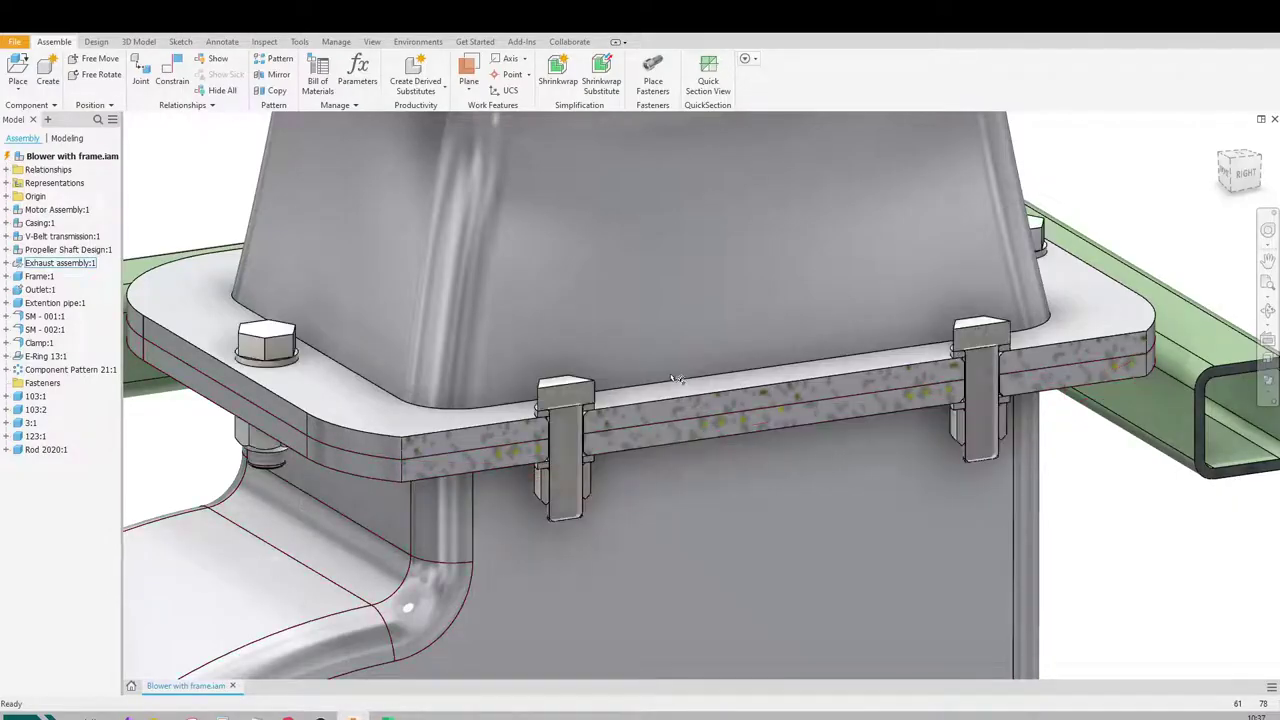
pyautogui.click(707, 78)
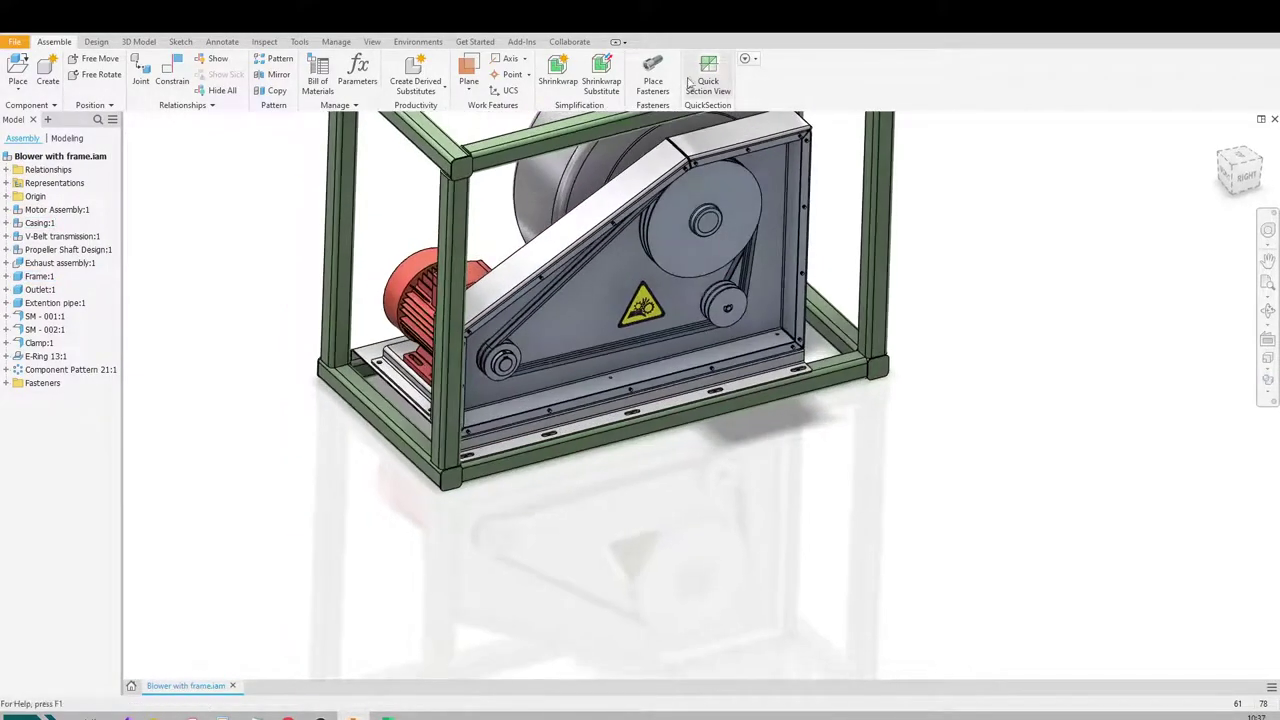
# - Start a multigroup of hex bolts with washers at the base plate's corner slot on the belt side and apply size 3/8 x 1/2
pyautogui.click(652, 75)
pyautogui.click(382, 172)
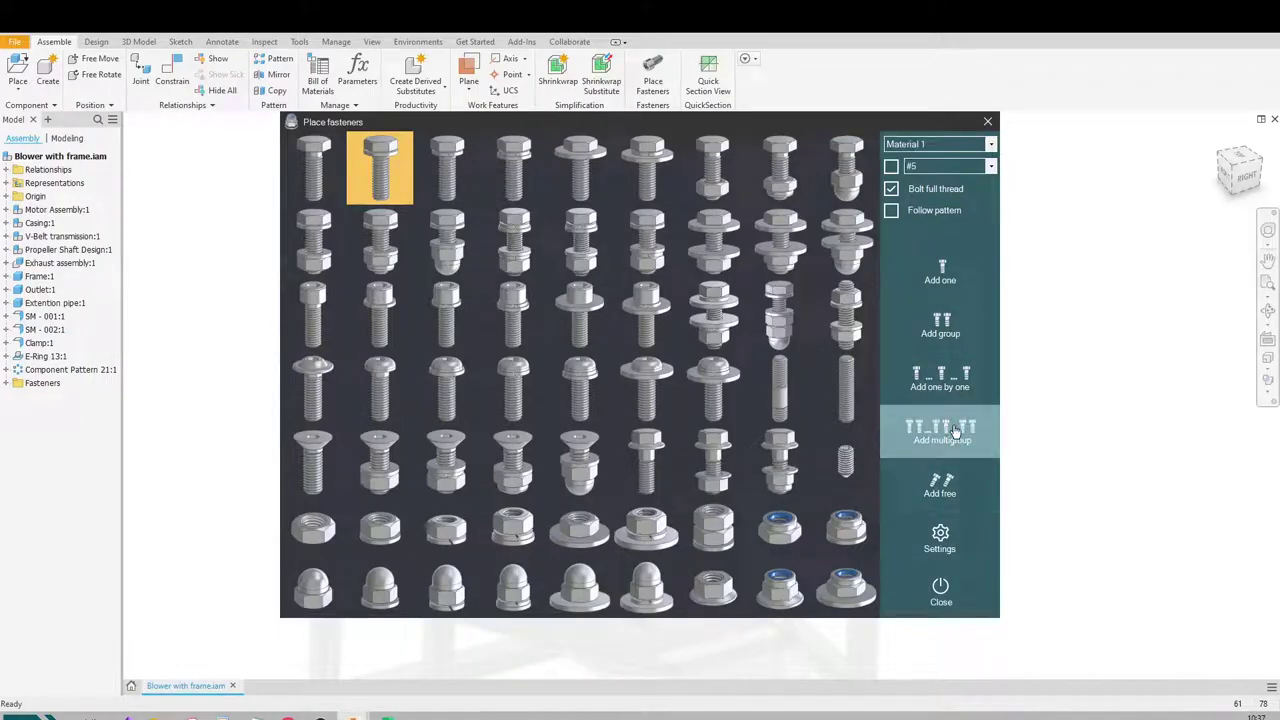
pyautogui.click(955, 430)
pyautogui.scroll(5, 894, 520)
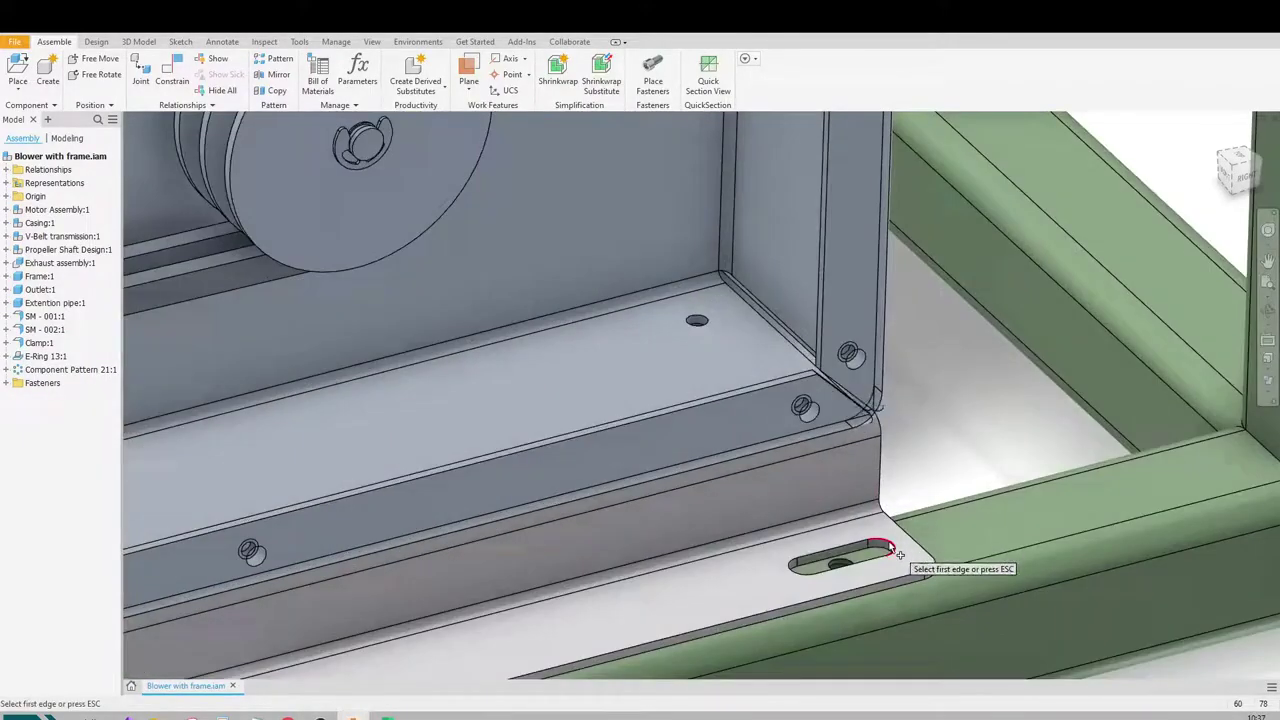
pyautogui.click(844, 571)
pyautogui.scroll(-3, 788, 490)
pyautogui.keyDown('shift'); pyautogui.moveTo(788, 490); pyautogui.dragTo(772, 422, button='middle'); pyautogui.keyUp('shift')
pyautogui.scroll(2, 805, 594)
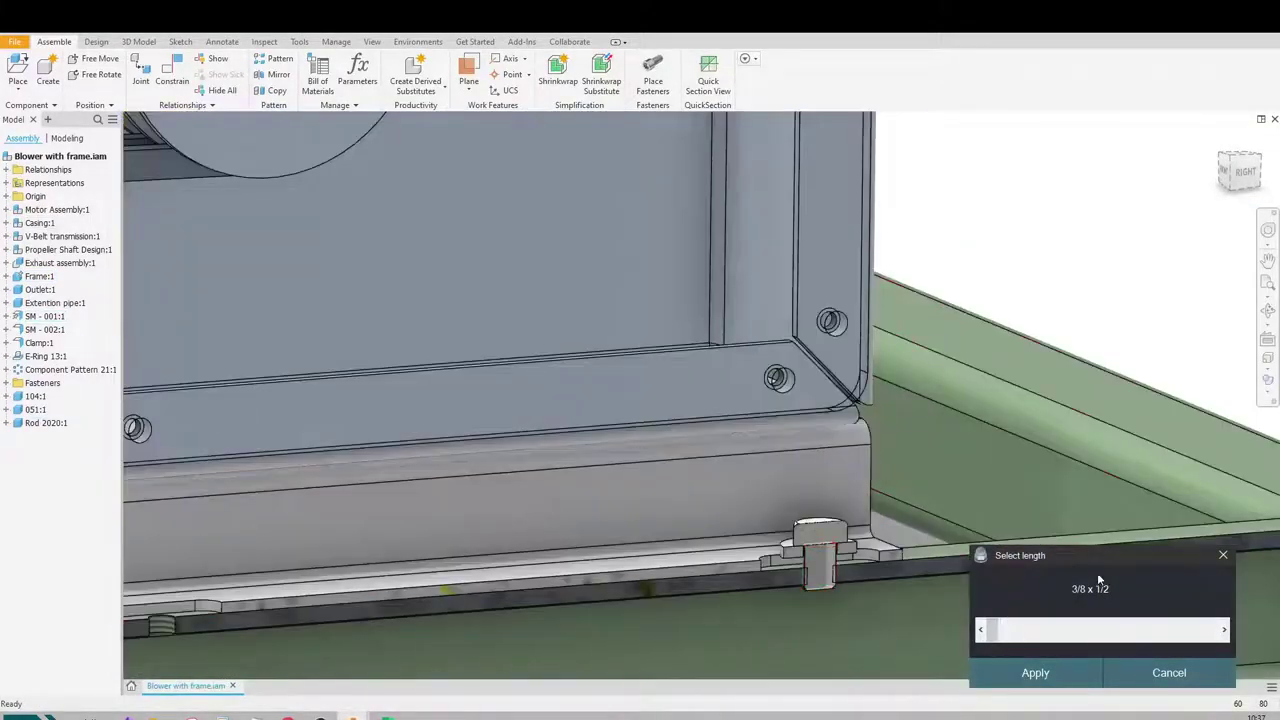
pyautogui.click(1038, 674)
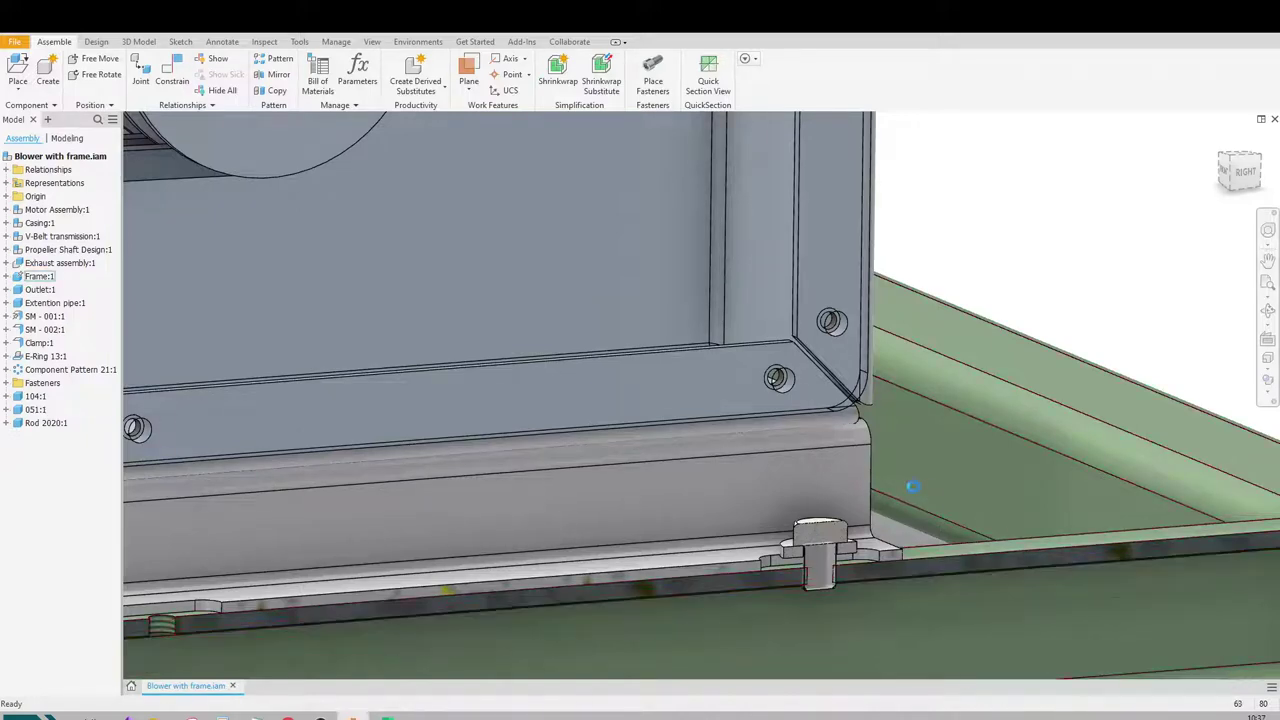
# - Extend the multigroup to the slots on the opposite side by picking the frame's upper face, and finish the placement
pyautogui.scroll(-6, 888, 480)
pyautogui.keyDown('shift'); pyautogui.moveTo(698, 539); pyautogui.dragTo(637, 540, button='middle'); pyautogui.keyUp('shift')
pyautogui.scroll(4, 640, 541)
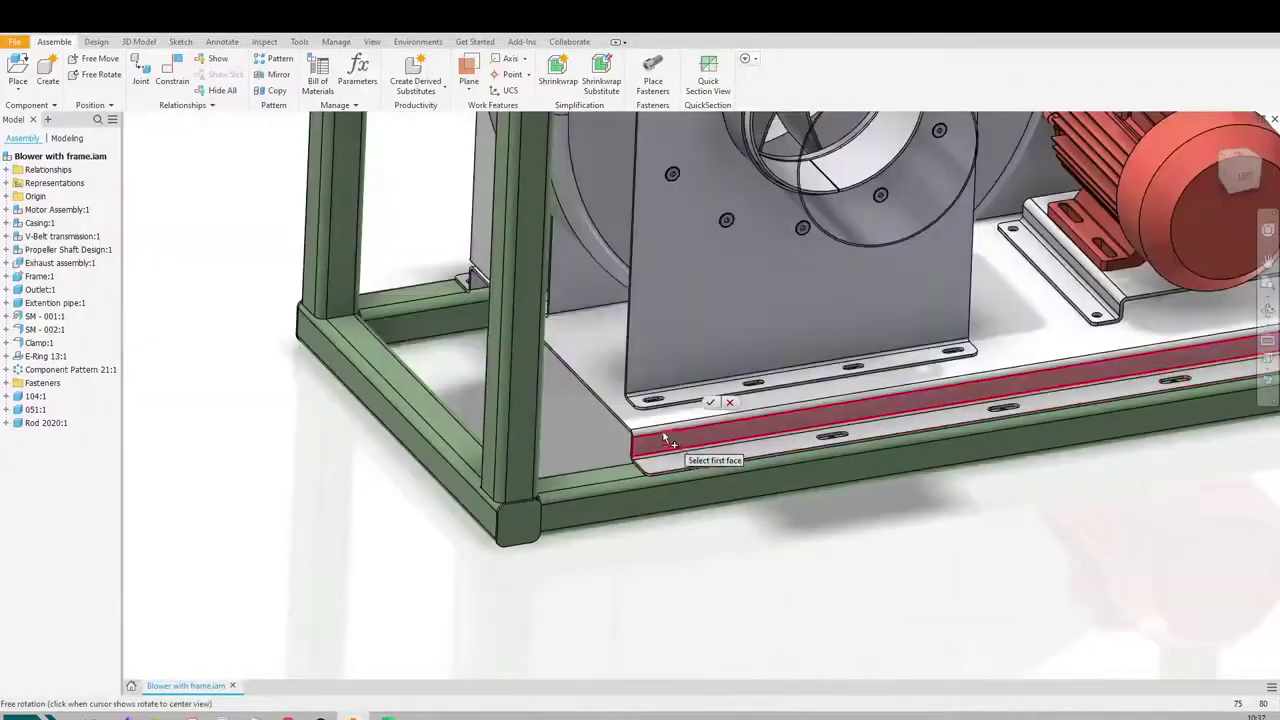
pyautogui.click(620, 482)
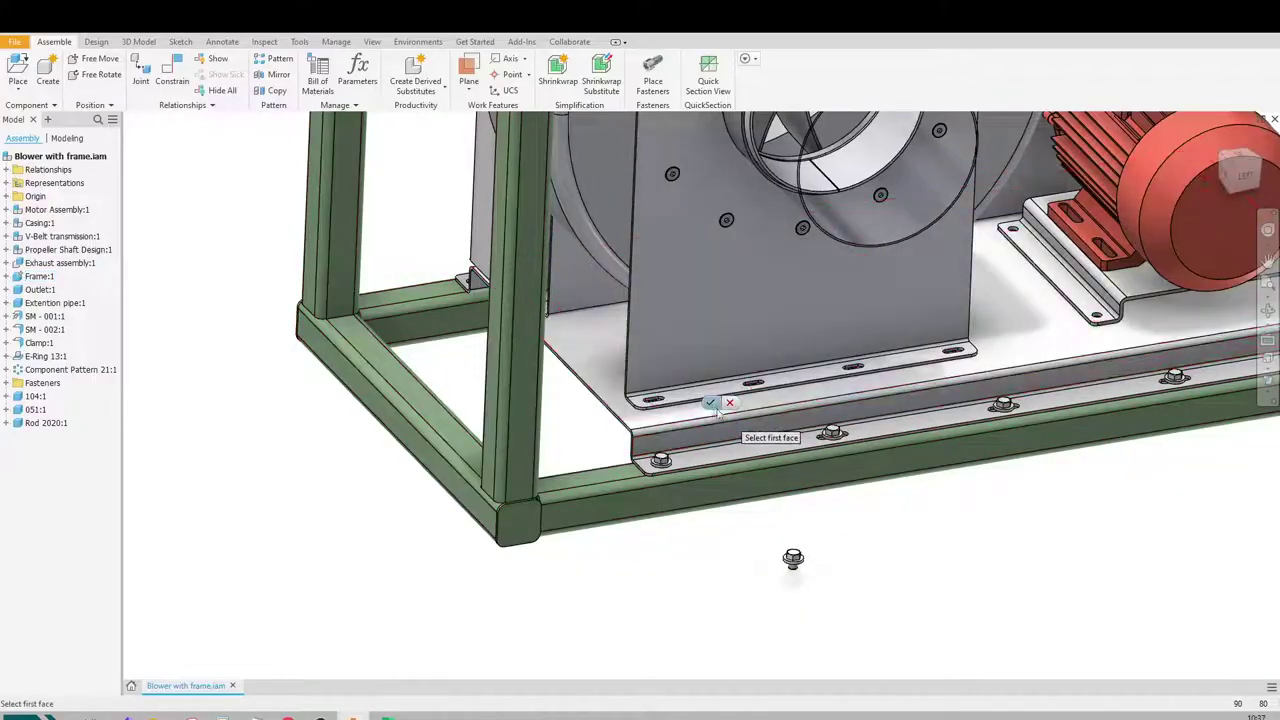
pyautogui.click(710, 403)
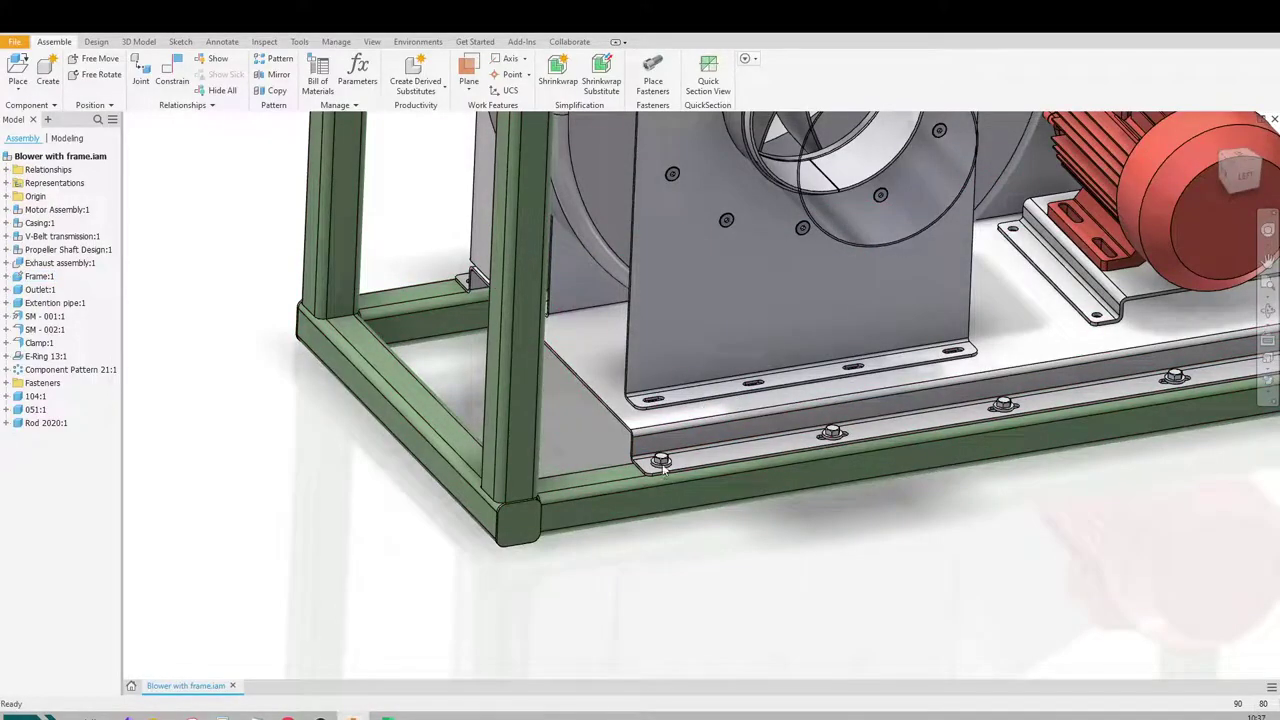
# - Examine the interfering bolt at the base plate's end slot, including in section view, and close the interference results without deleting it
pyautogui.scroll(3, 663, 467)
pyautogui.moveTo(689, 536); pyautogui.dragTo(624, 612, button='middle')
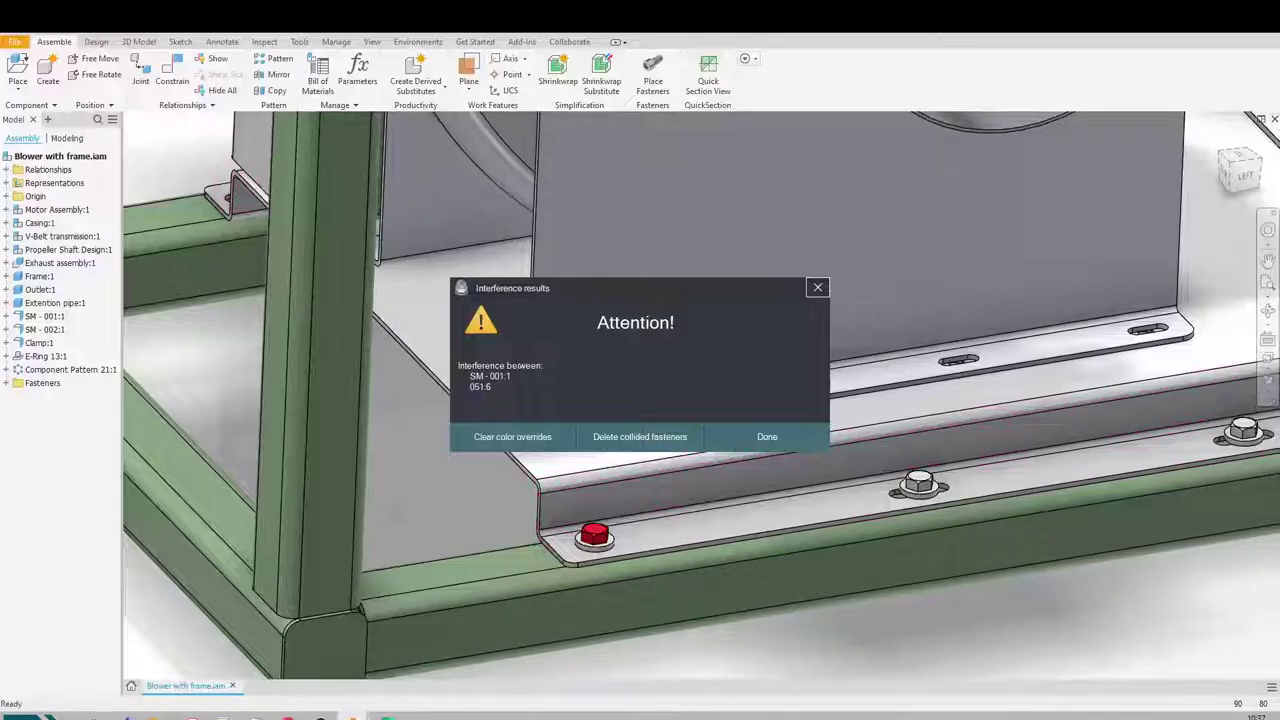
pyautogui.moveTo(566, 283); pyautogui.dragTo(620, 214)
pyautogui.scroll(3, 640, 527)
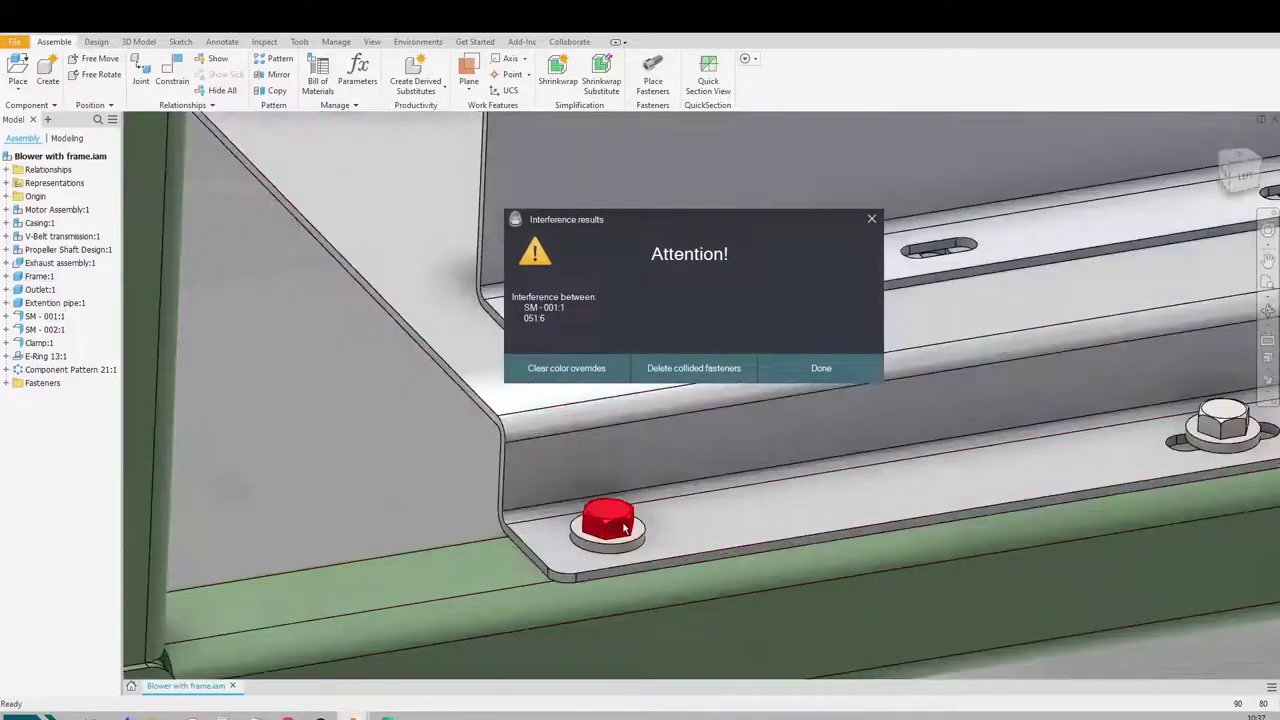
pyautogui.click(640, 527)
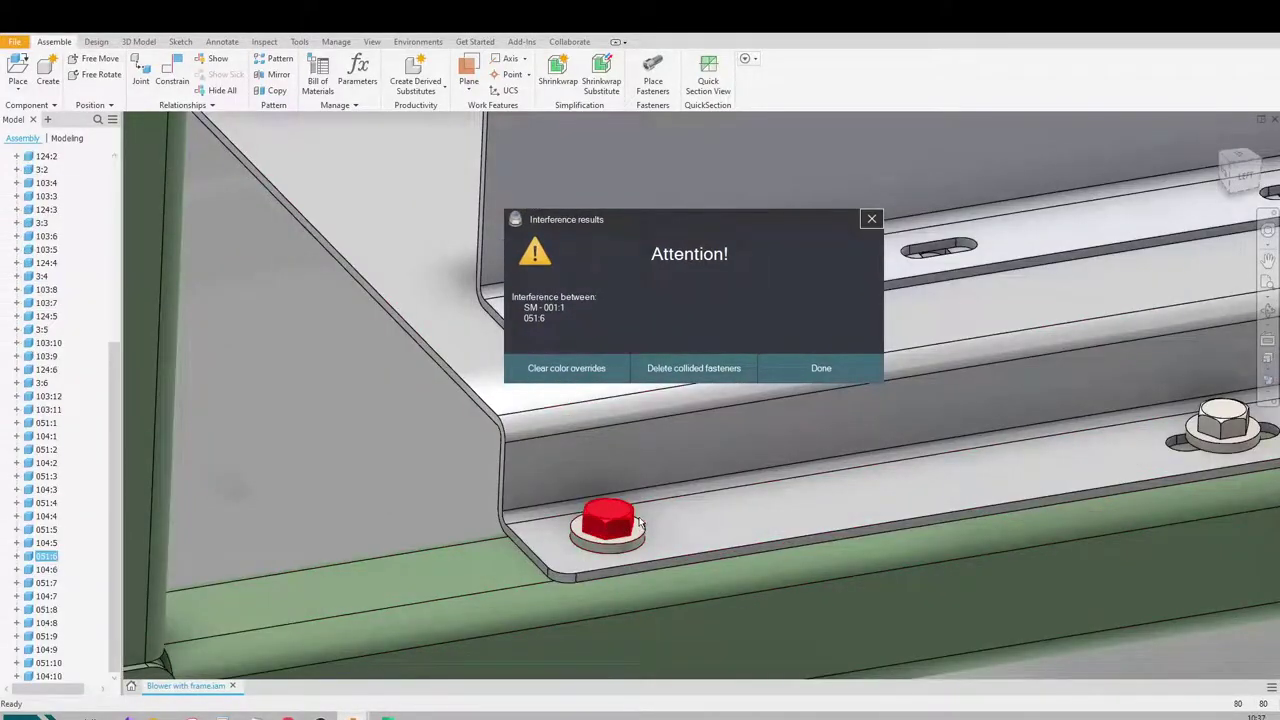
pyautogui.scroll(-3, 674, 583)
pyautogui.moveTo(674, 583); pyautogui.dragTo(629, 480, button='middle')
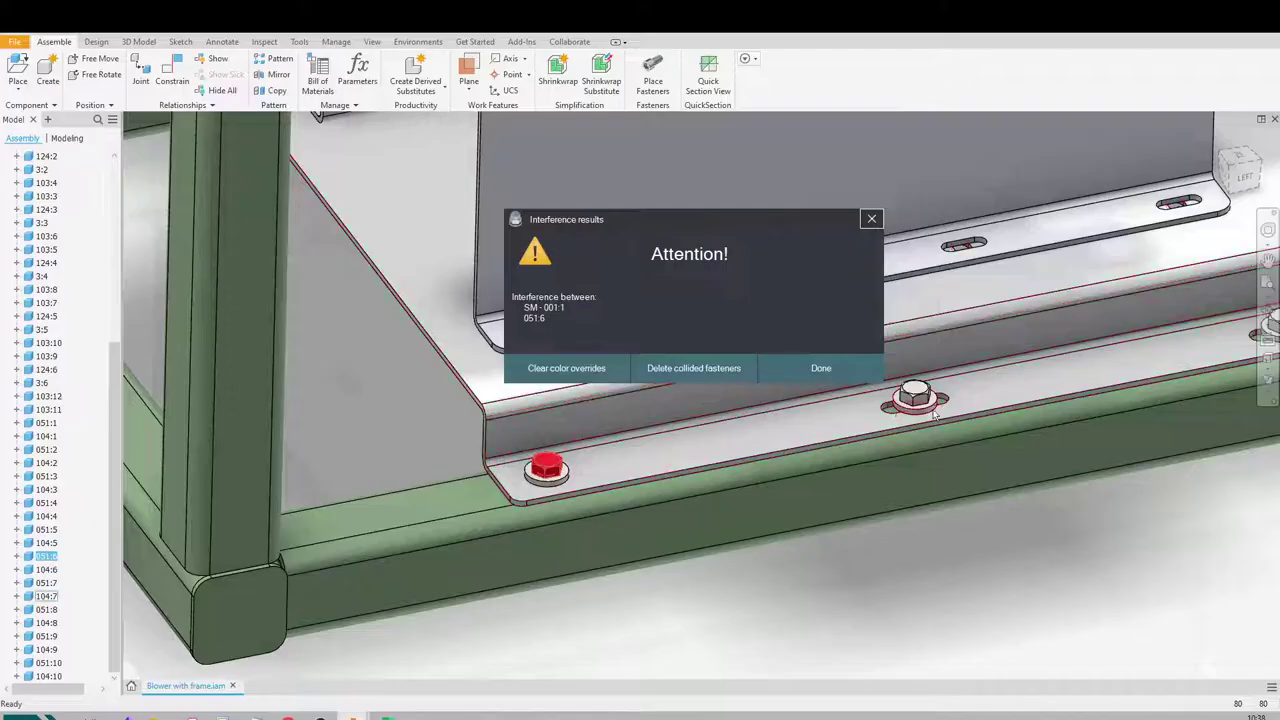
pyautogui.scroll(5, 547, 470)
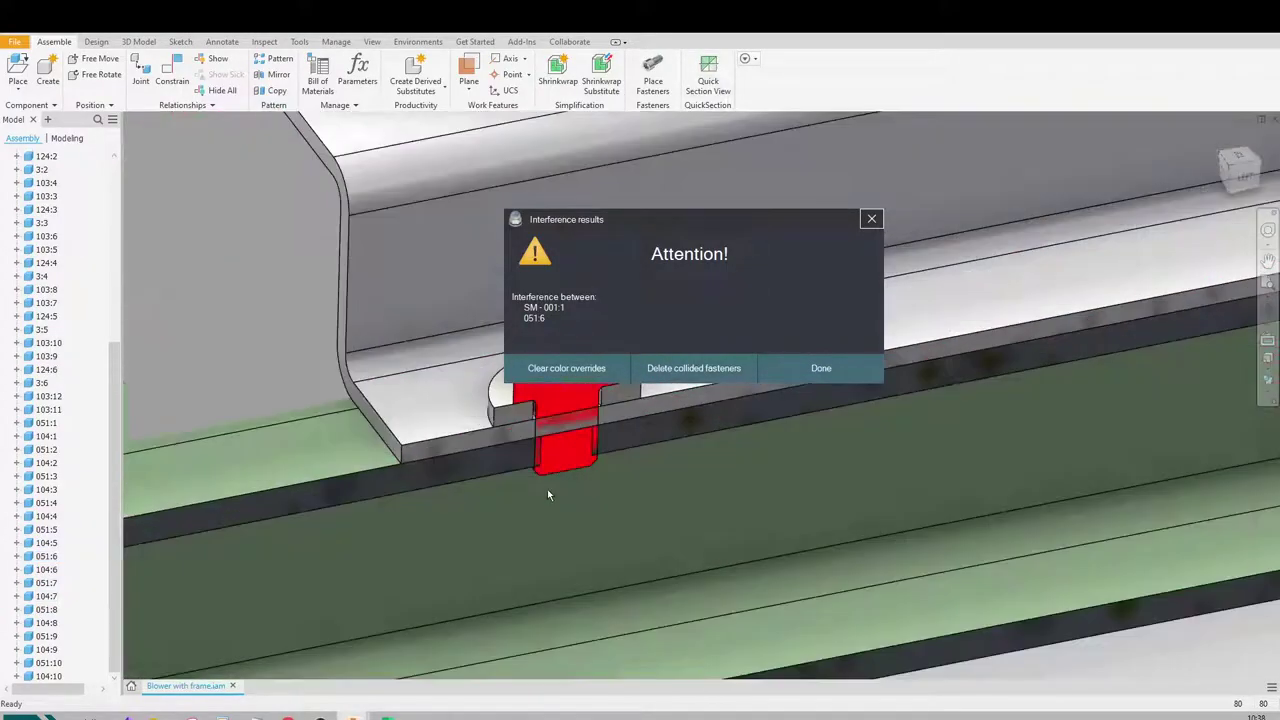
pyautogui.scroll(-4, 591, 455)
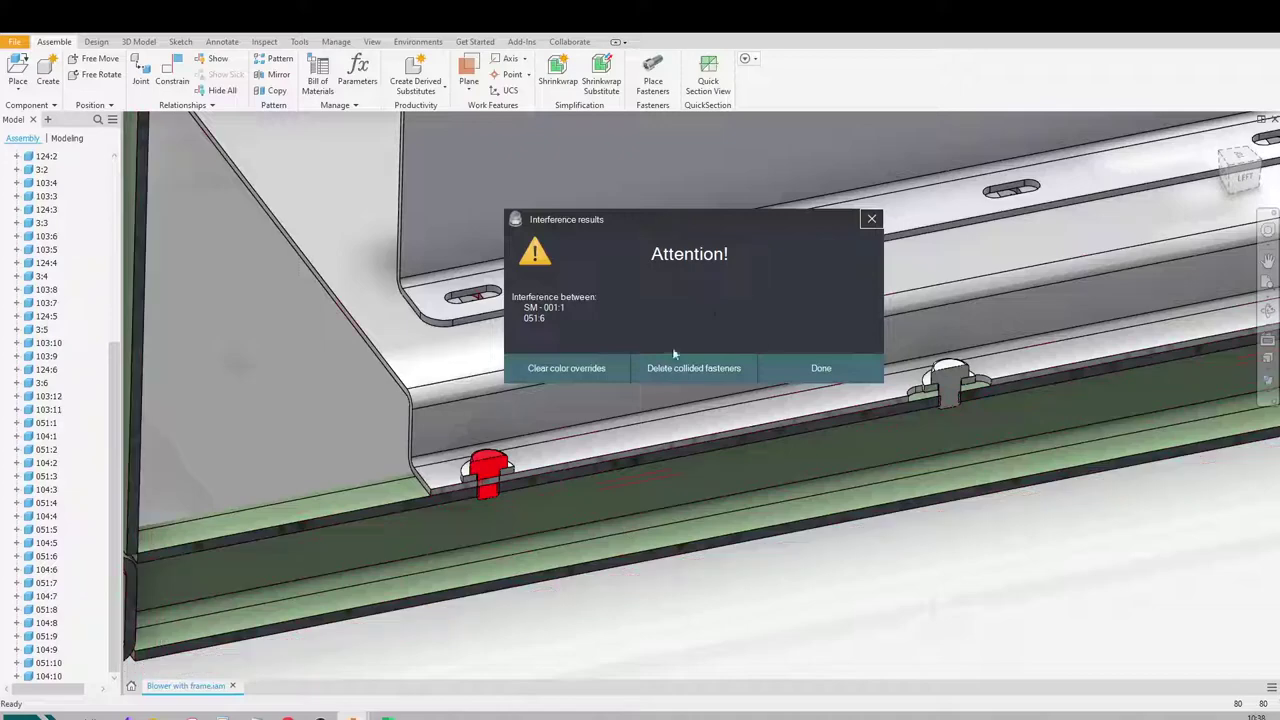
pyautogui.click(708, 78)
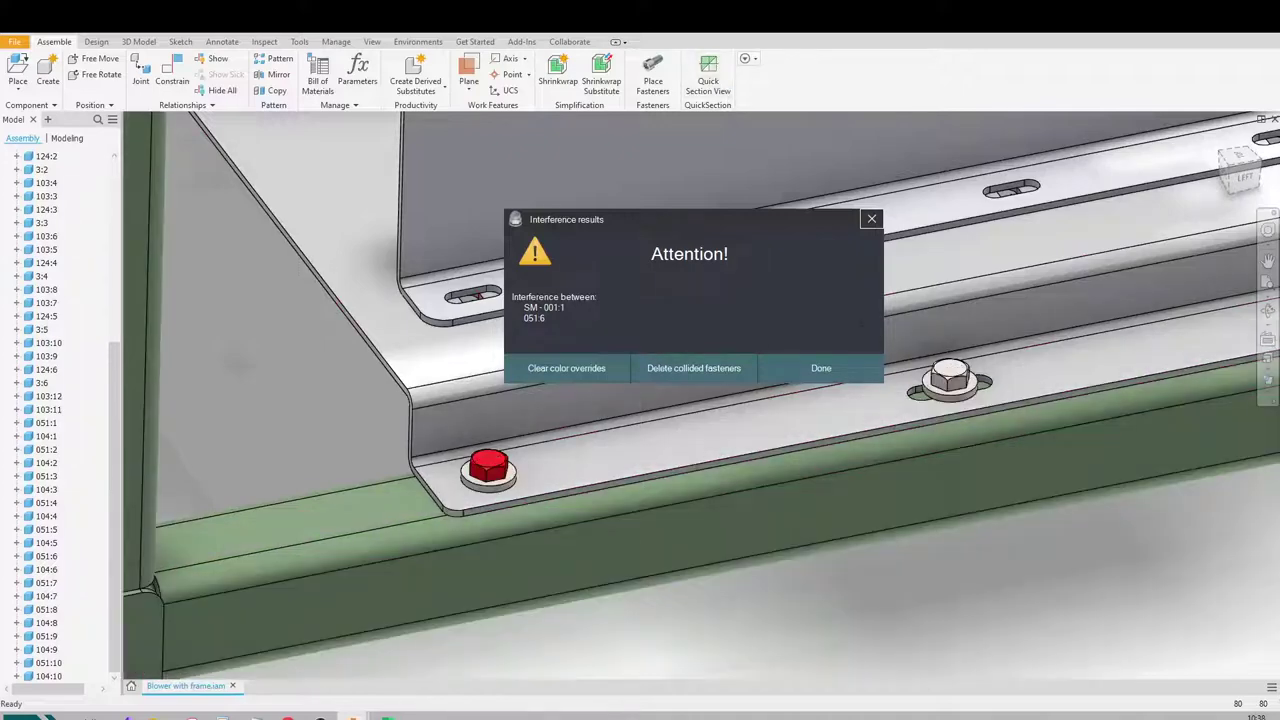
pyautogui.click(820, 368)
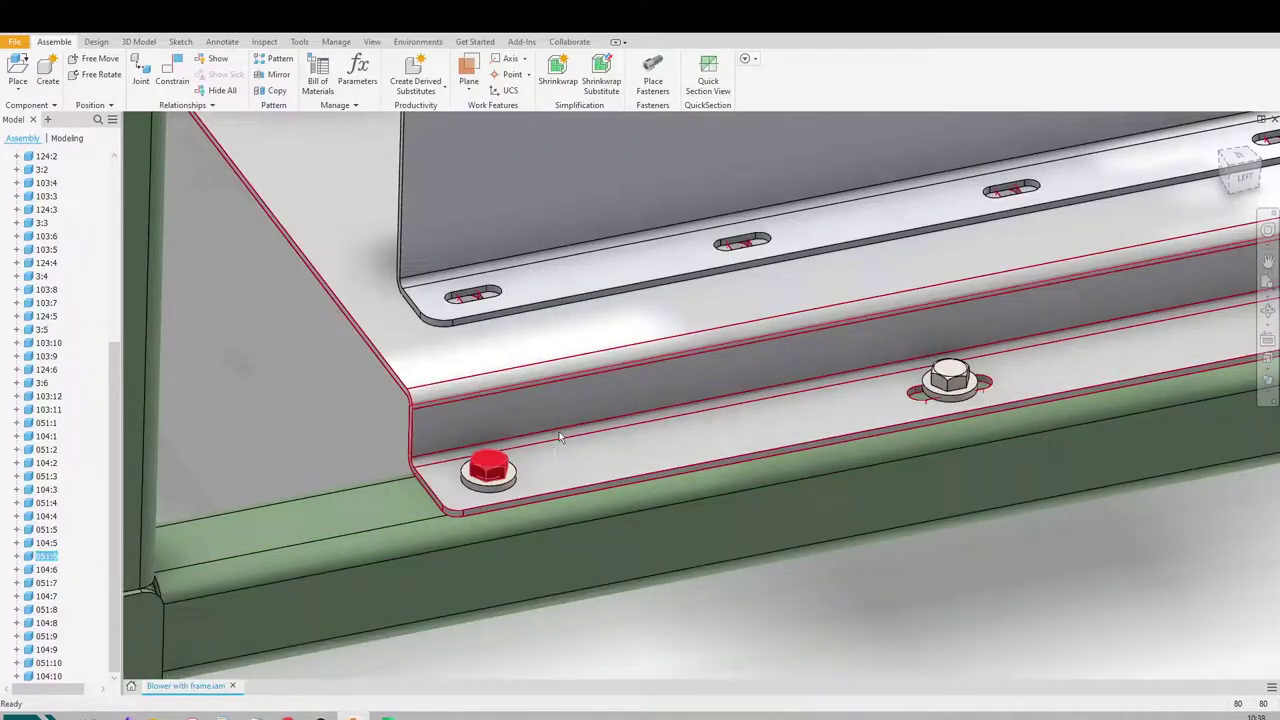
# - Place a group of hex bolts with washers and nuts at the casing foot's end slot, picking the slot edge and the hole beneath
pyautogui.scroll(-5, 554, 446)
pyautogui.moveTo(602, 324)
pyautogui.keyDown('shift'); pyautogui.mouseDown(button='middle')
pyautogui.moveTo(611, 290)
pyautogui.moveTo(611, 303)
pyautogui.mouseUp(button='middle'); pyautogui.keyUp('shift')
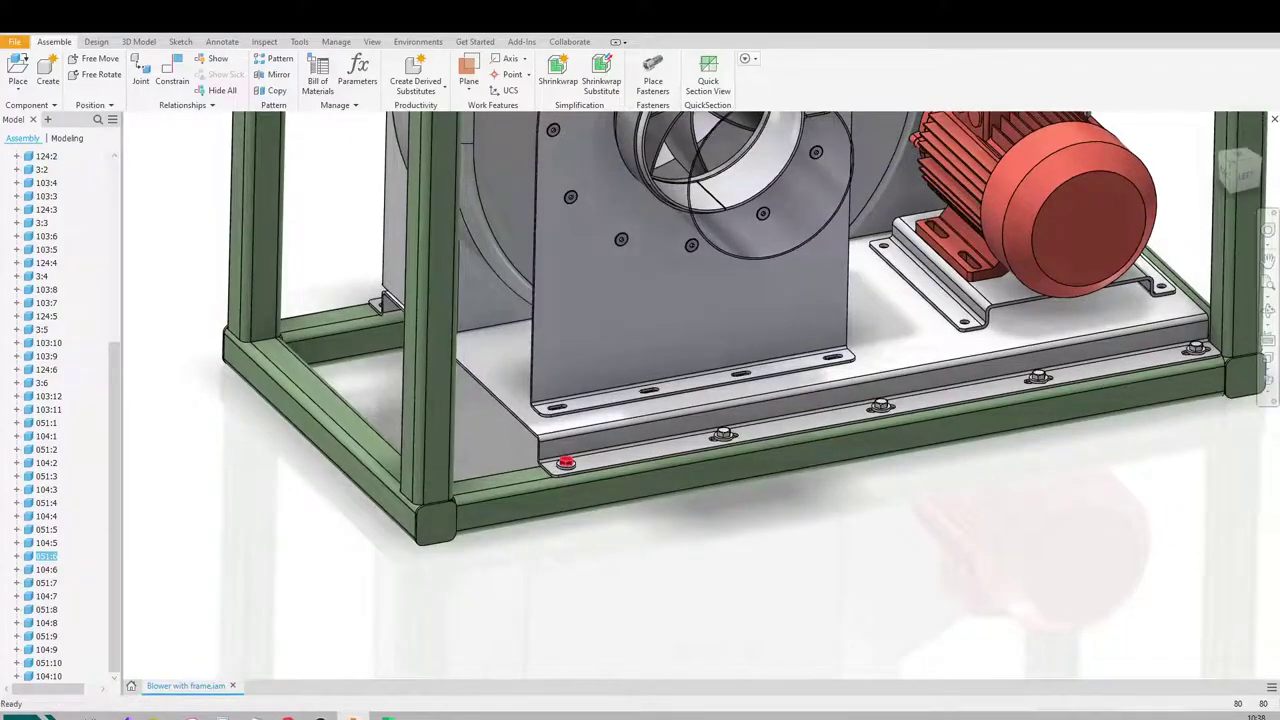
pyautogui.moveTo(1093, 528); pyautogui.dragTo(1114, 623, button='middle')
pyautogui.click(883, 617)
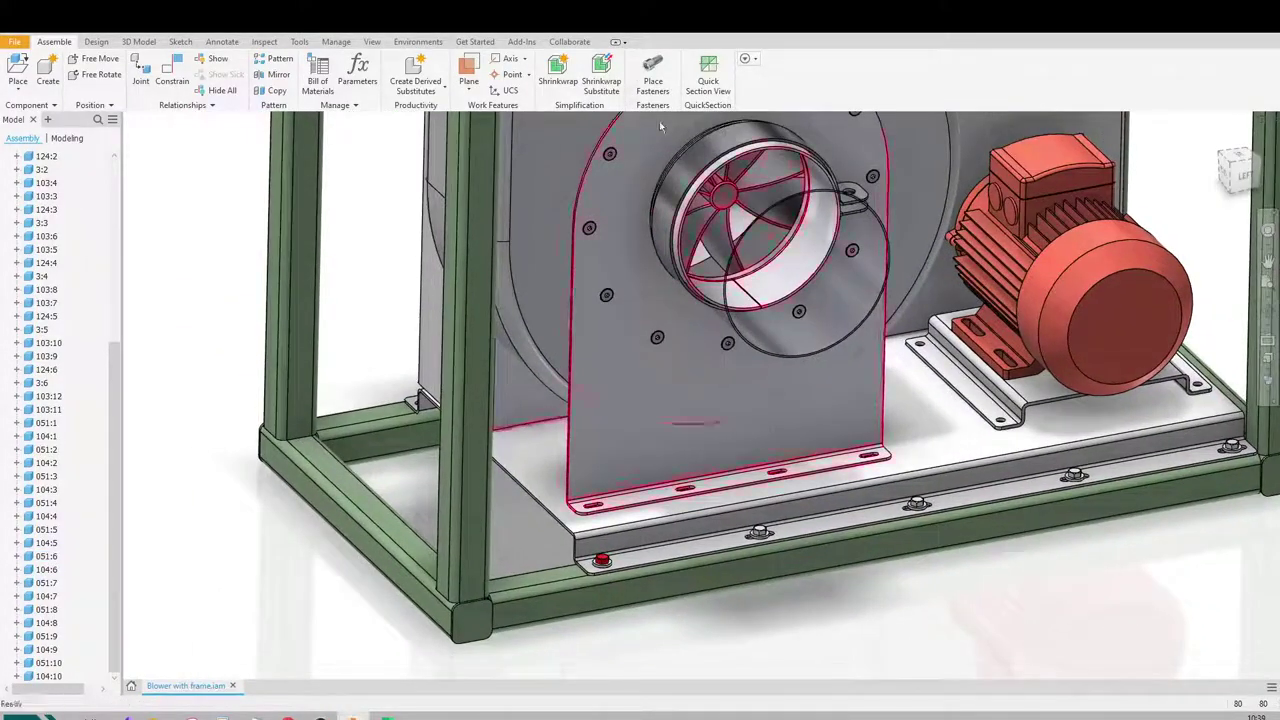
pyautogui.click(654, 78)
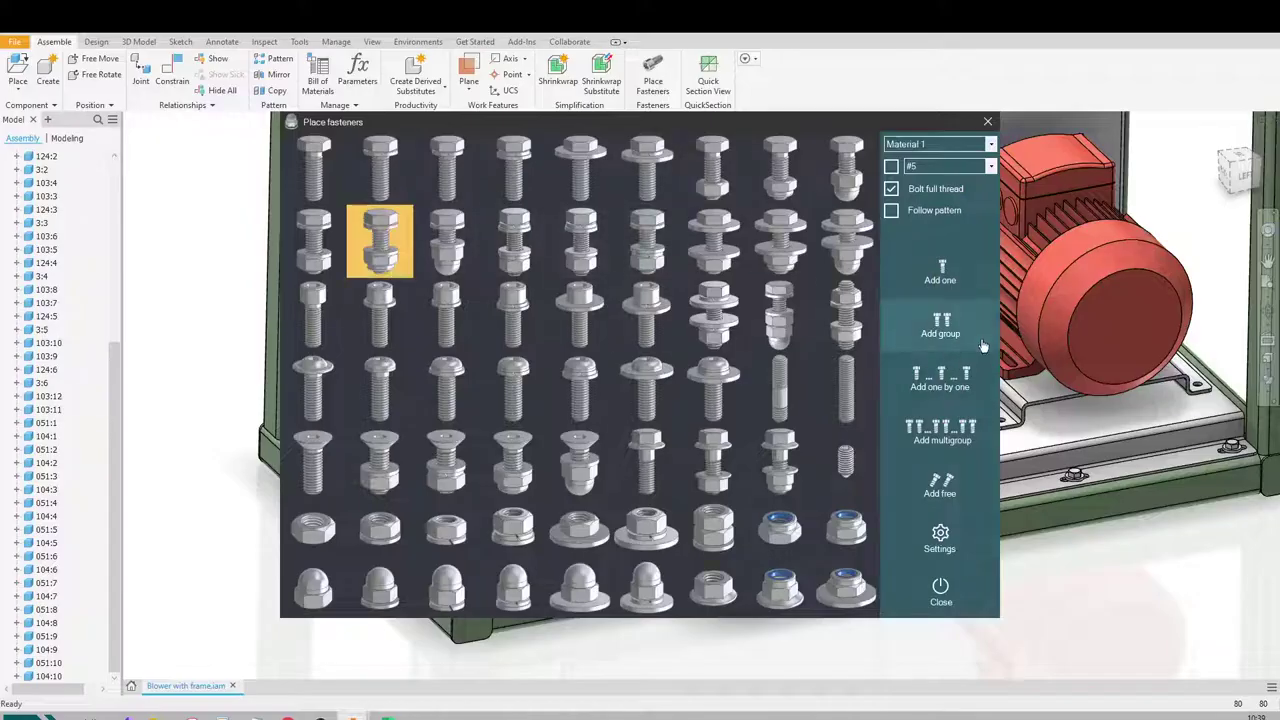
pyautogui.click(982, 336)
pyautogui.scroll(8, 598, 470)
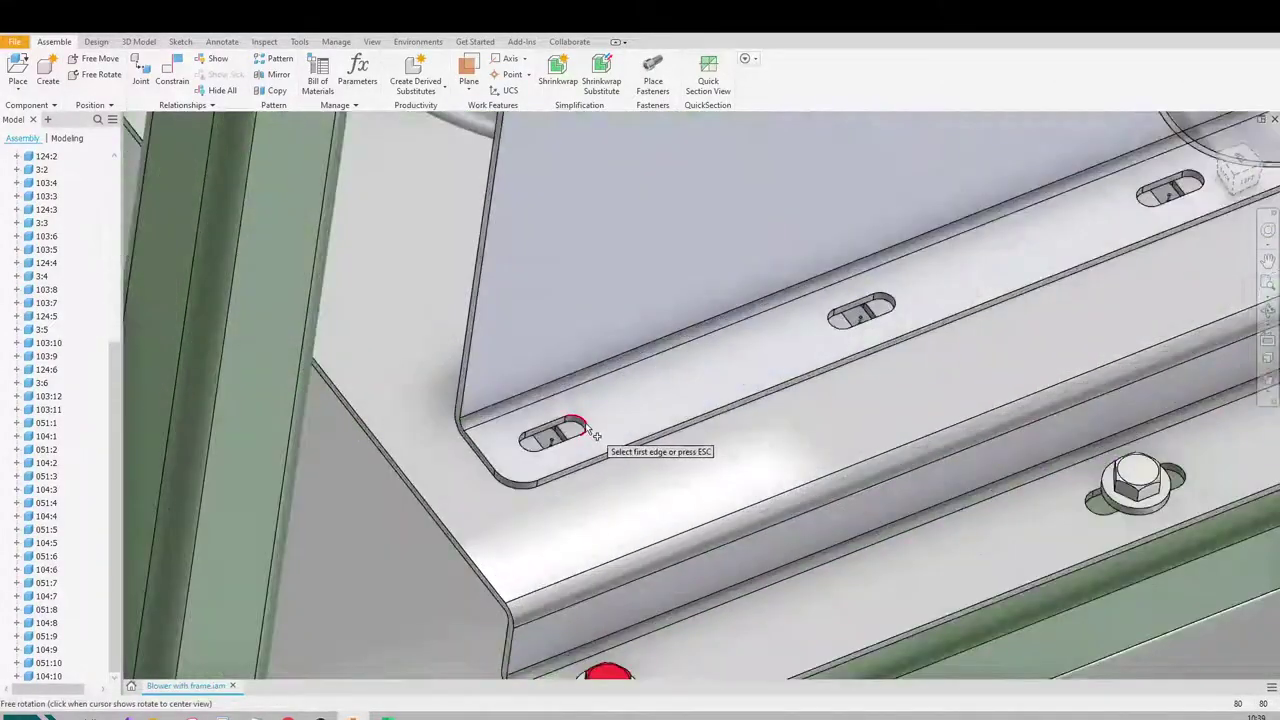
pyautogui.click(586, 428)
pyautogui.moveTo(563, 429)
pyautogui.keyDown('shift'); pyautogui.mouseDown(button='middle')
pyautogui.moveTo(540, 414)
pyautogui.moveTo(550, 432)
pyautogui.mouseUp(button='middle'); pyautogui.keyUp('shift')
pyautogui.scroll(3, 578, 467)
pyautogui.click(578, 475)
pyautogui.click(571, 494)
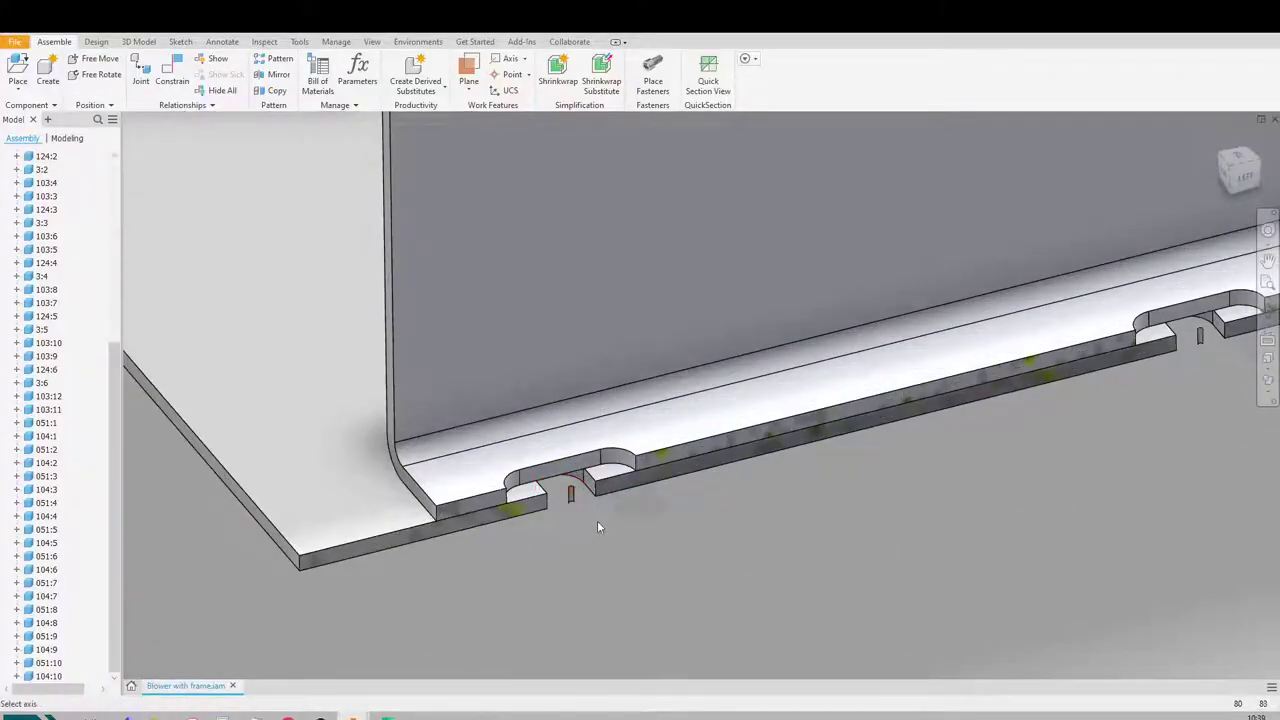
# - Set the casing foot bolts to size 5/16 x 1 1/4 and apply the group
pyautogui.scroll(-3, 686, 468)
pyautogui.keyDown('shift'); pyautogui.moveTo(686, 468); pyautogui.dragTo(683, 454, button='middle'); pyautogui.keyUp('shift')
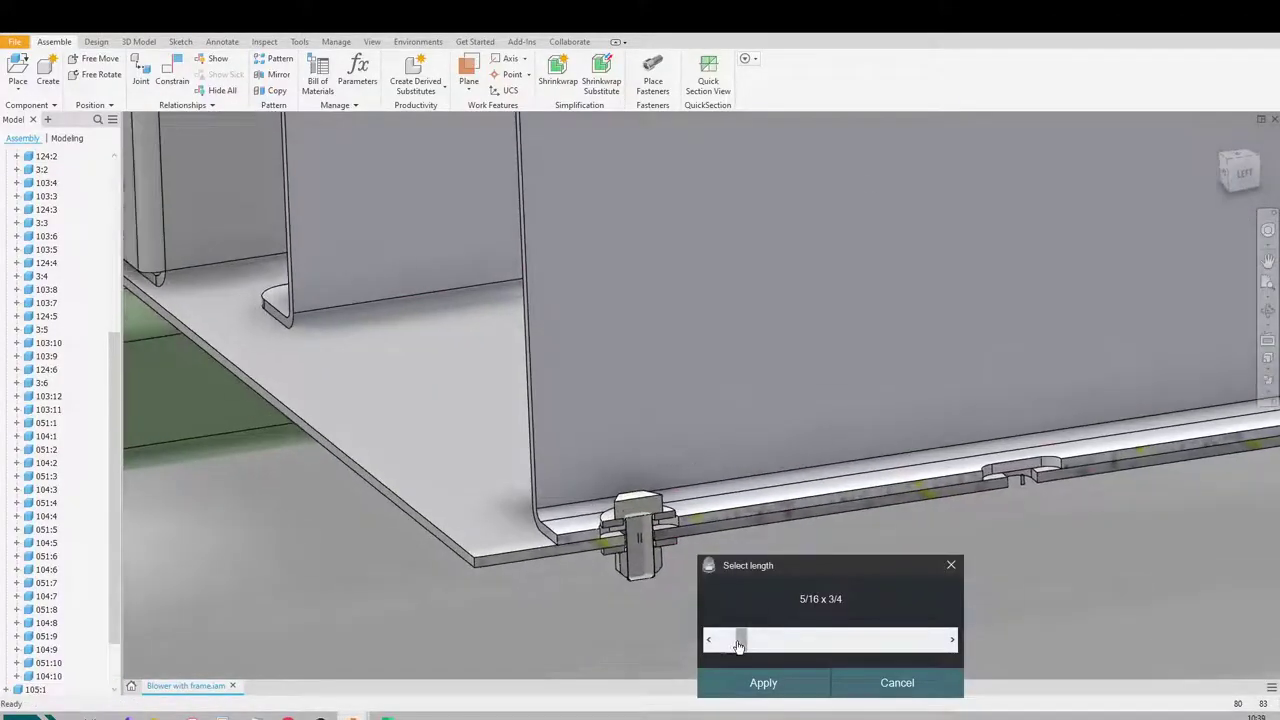
pyautogui.moveTo(738, 645); pyautogui.dragTo(766, 642)
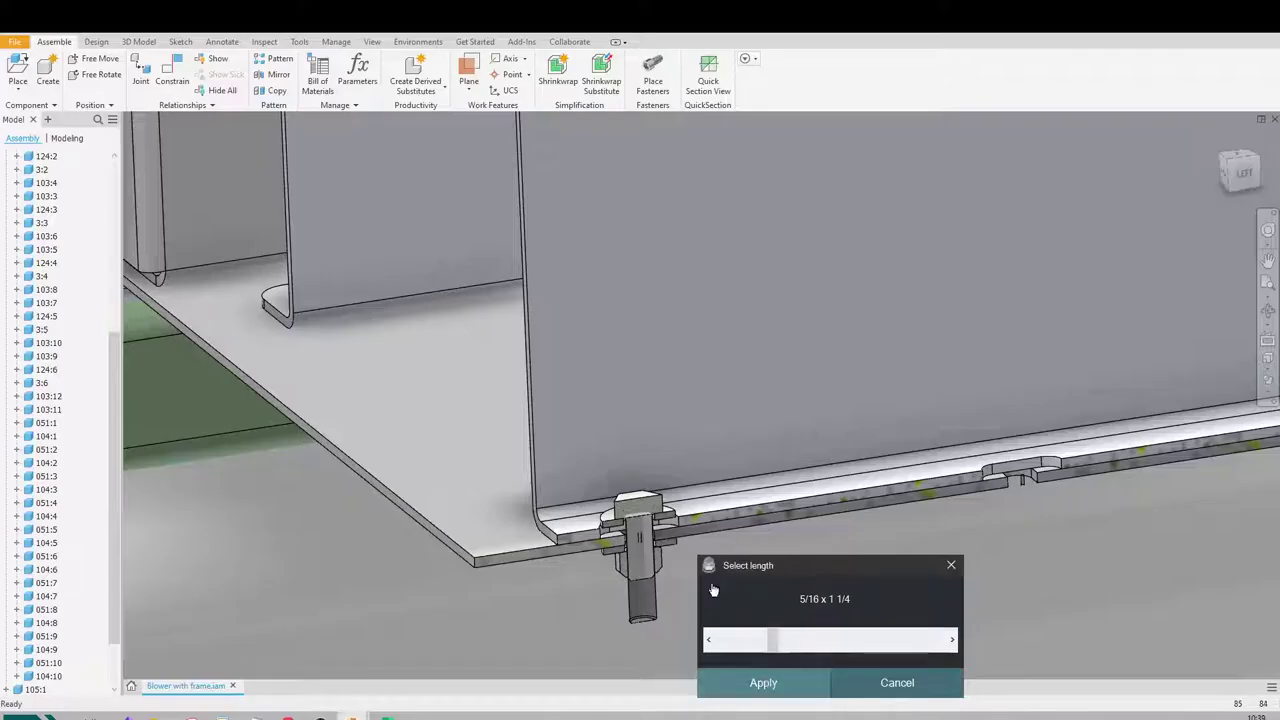
pyautogui.click(765, 683)
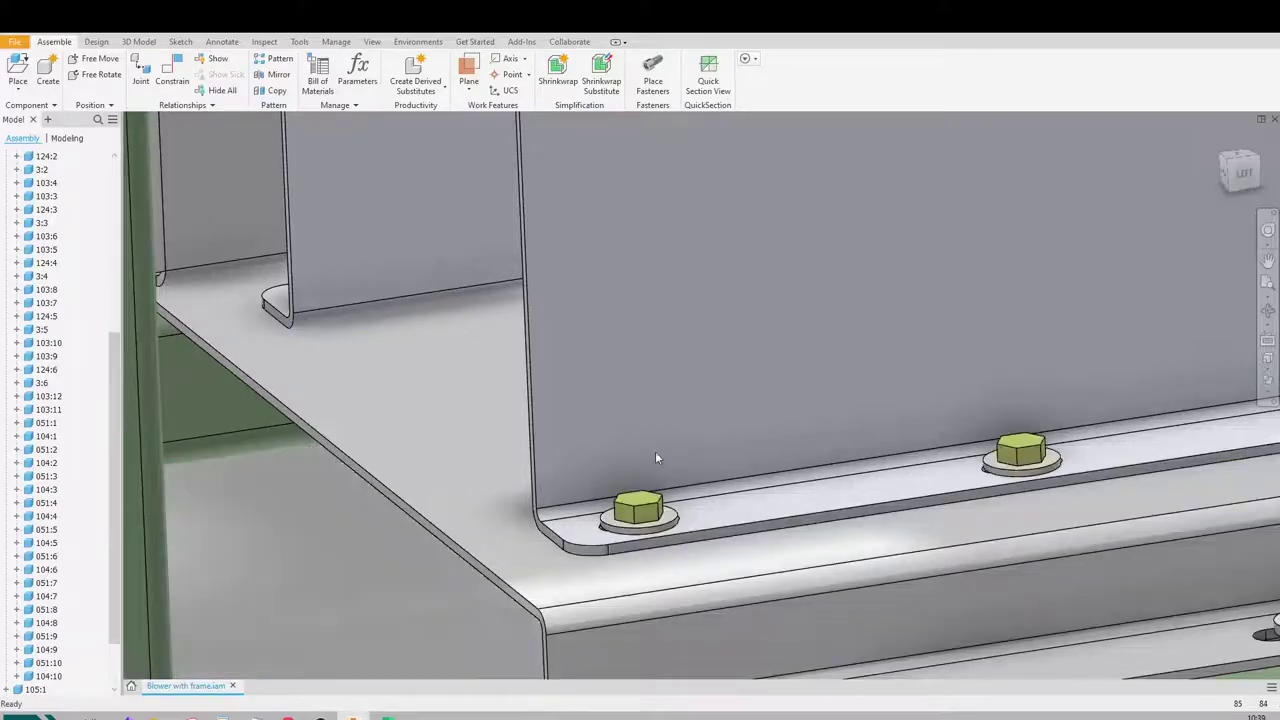
# - Switch to the Excel workbook and examine the optional Edge column for Material 1 on the Bolt with full thread sheet
pyautogui.scroll(-3, 661, 478)
pyautogui.keyDown('shift'); pyautogui.moveTo(663, 482); pyautogui.dragTo(690, 482, button='middle'); pyautogui.keyUp('shift')
pyautogui.scroll(-3, 690, 482)
pyautogui.moveTo(790, 480); pyautogui.dragTo(714, 552, button='middle')
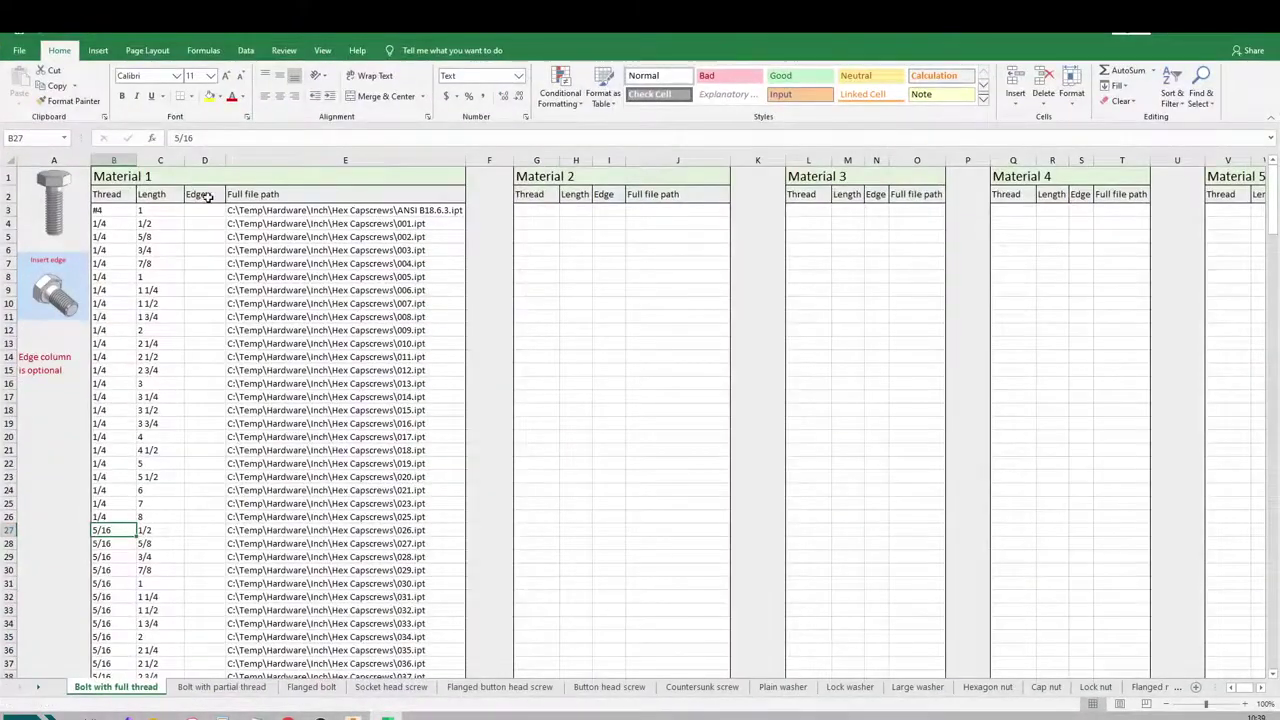
pyautogui.click(204, 236)
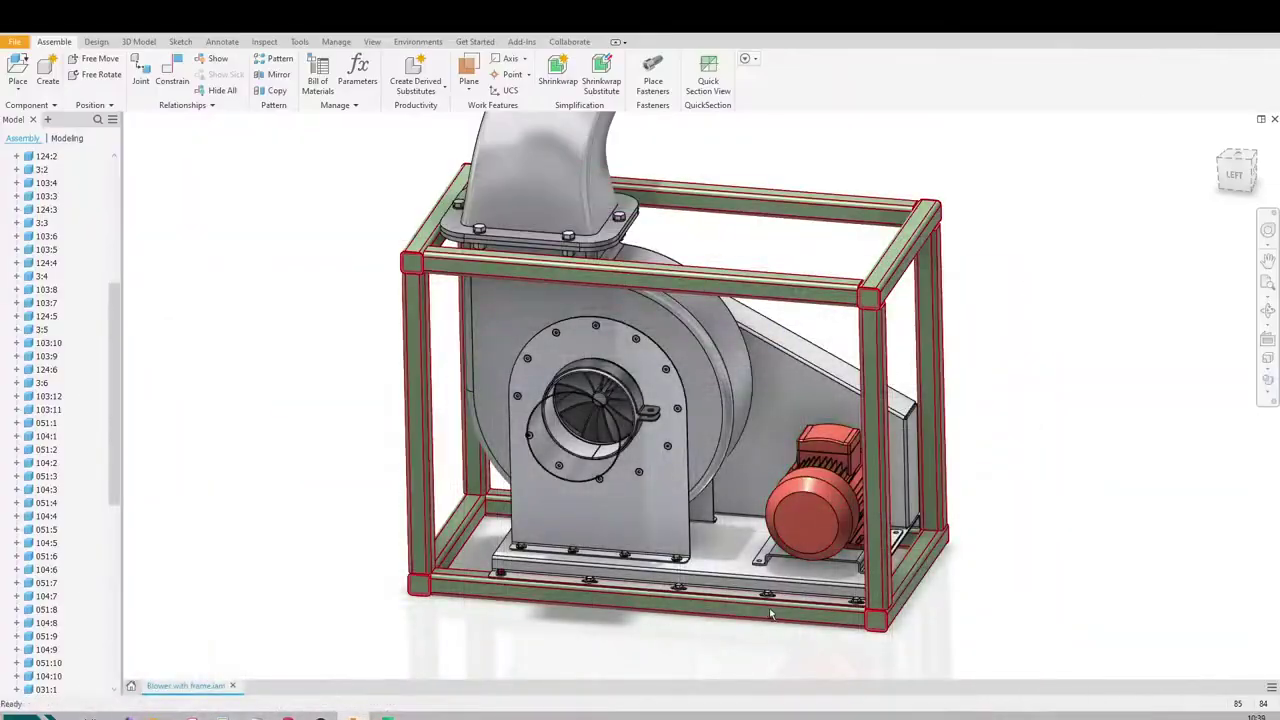
# - Try to place a single Material 2 lock nut at the hole in the motor support's foot
pyautogui.scroll(5, 760, 560)
pyautogui.keyDown('shift'); pyautogui.moveTo(760, 560); pyautogui.dragTo(800, 586, button='middle'); pyautogui.keyUp('shift')
pyautogui.scroll(6, 800, 586)
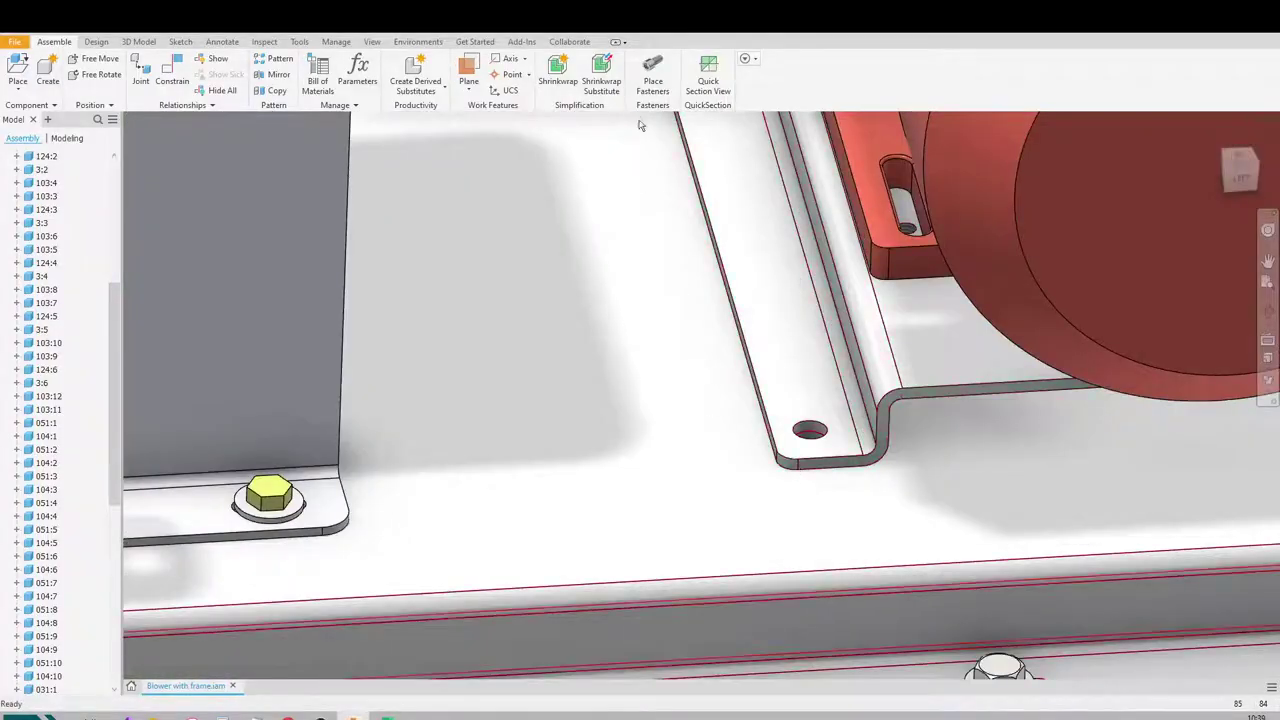
pyautogui.click(651, 76)
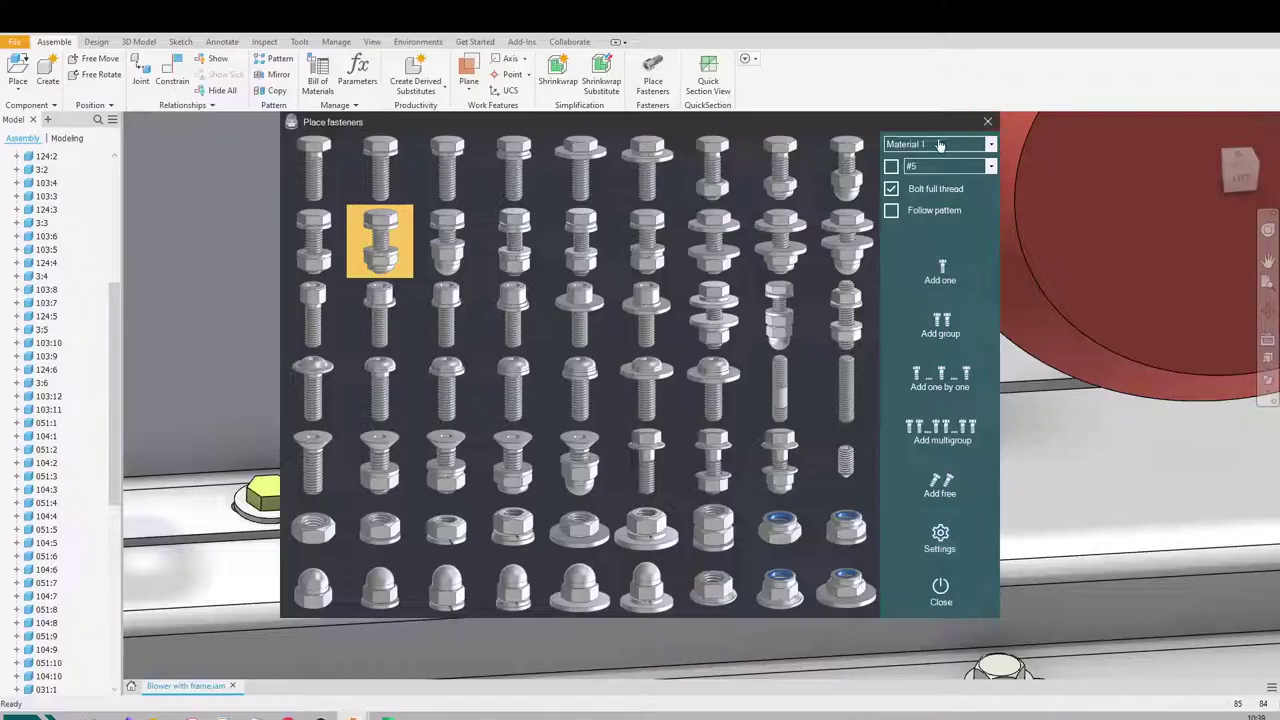
pyautogui.click(792, 530)
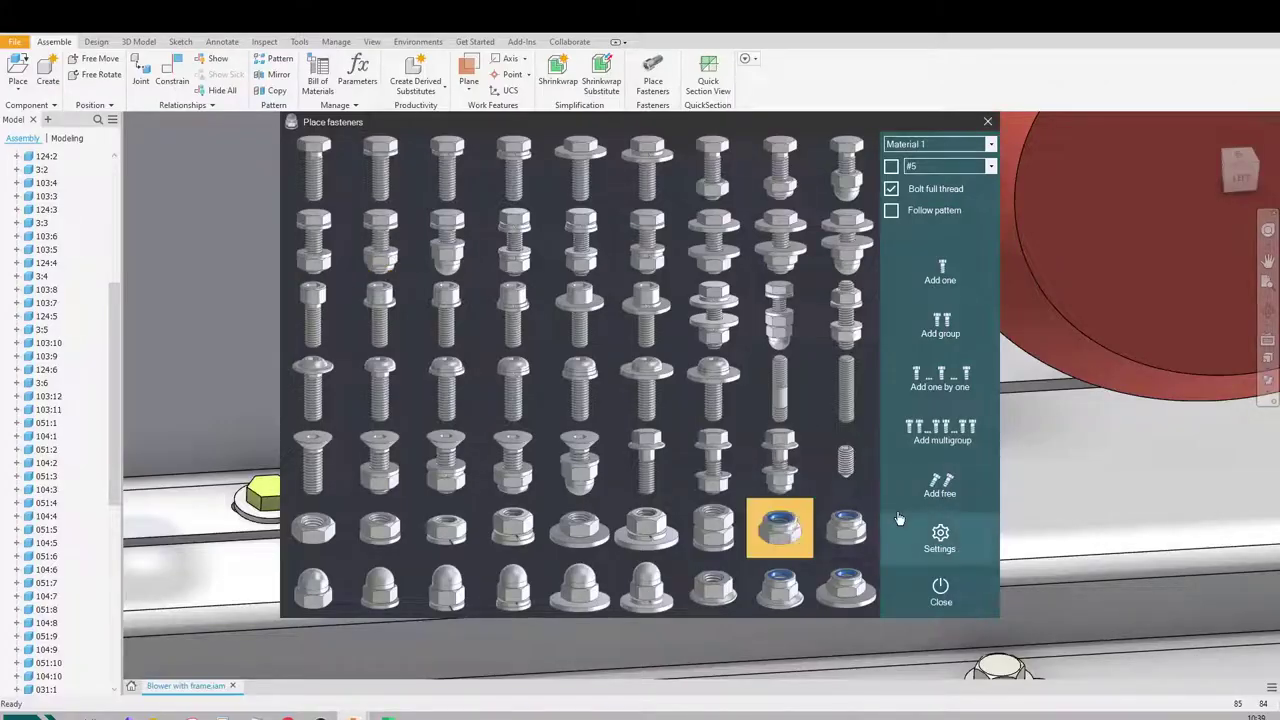
pyautogui.click(931, 145)
pyautogui.click(921, 169)
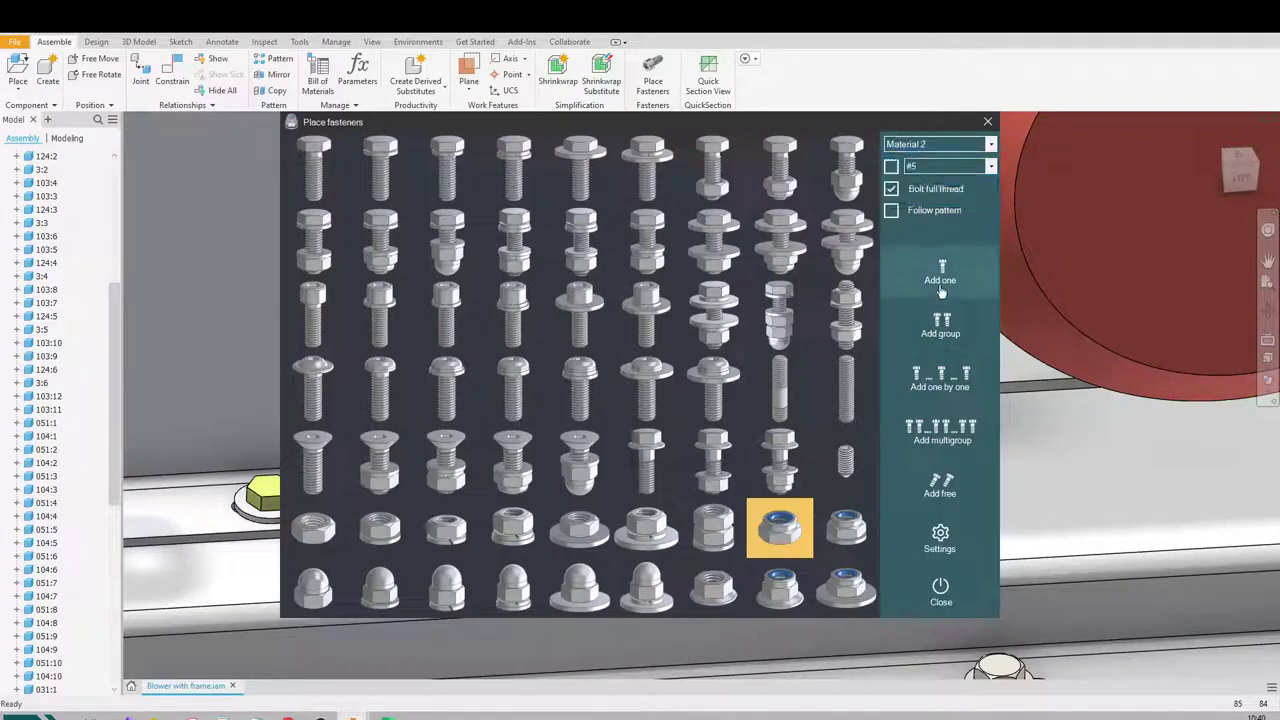
pyautogui.click(940, 278)
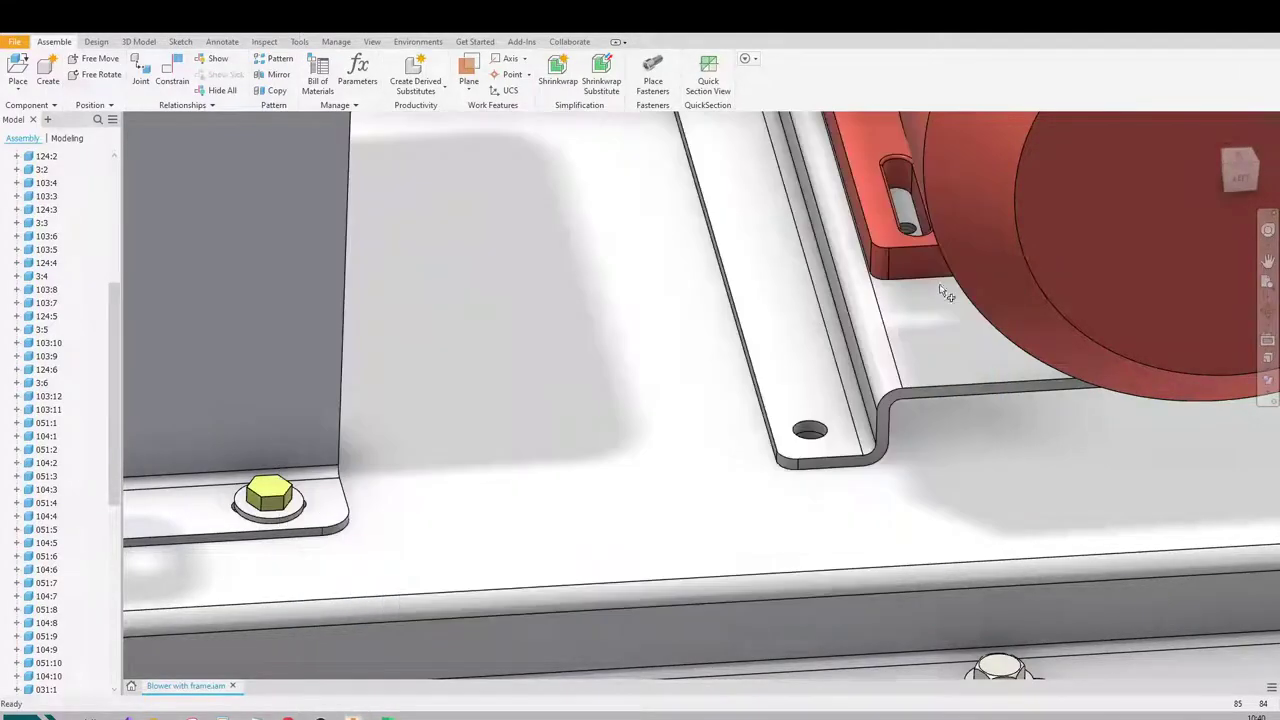
pyautogui.click(811, 433)
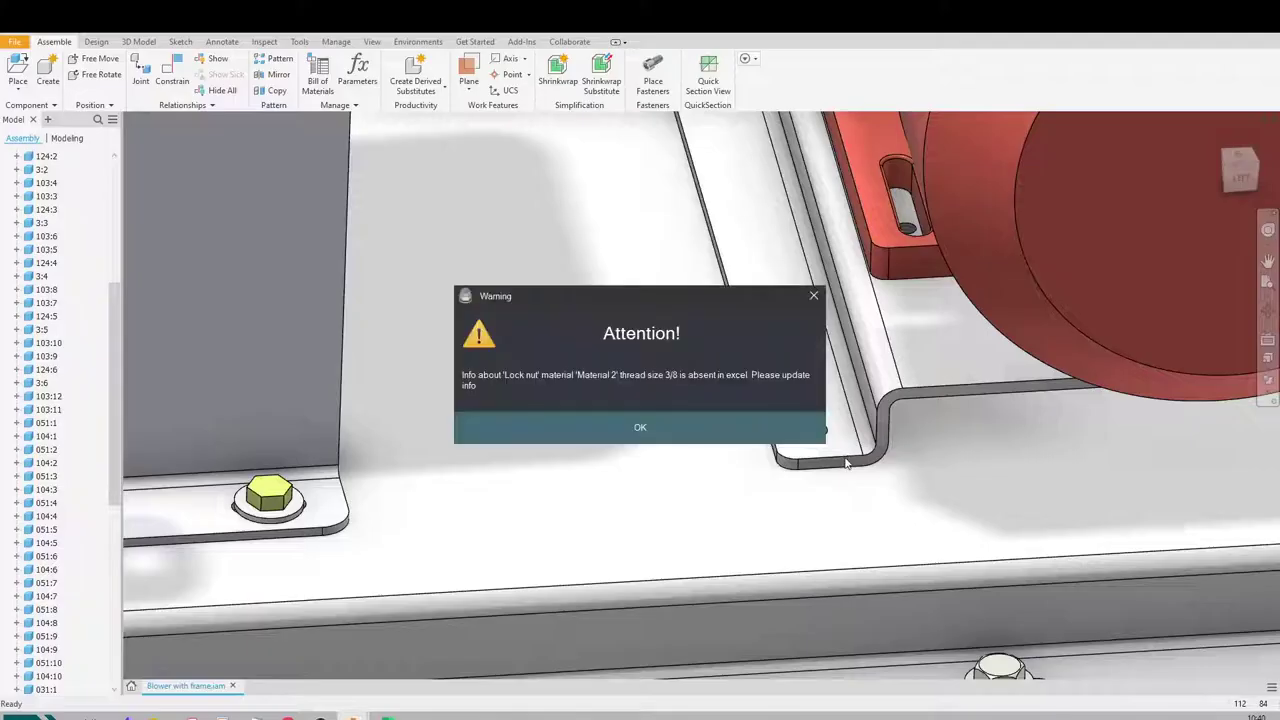
pyautogui.click(723, 431)
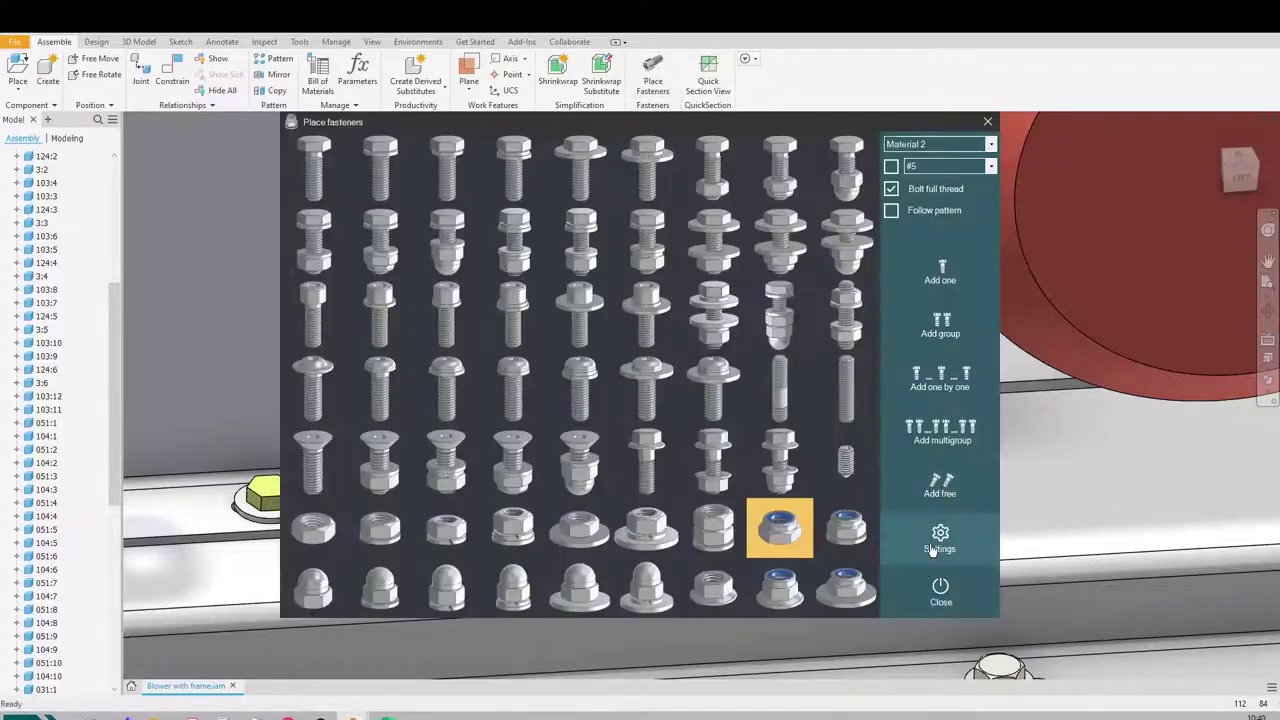
# - Switch the fastener units to Metric and place a single Material 2 lock nut at the motor support's foot hole
pyautogui.click(932, 550)
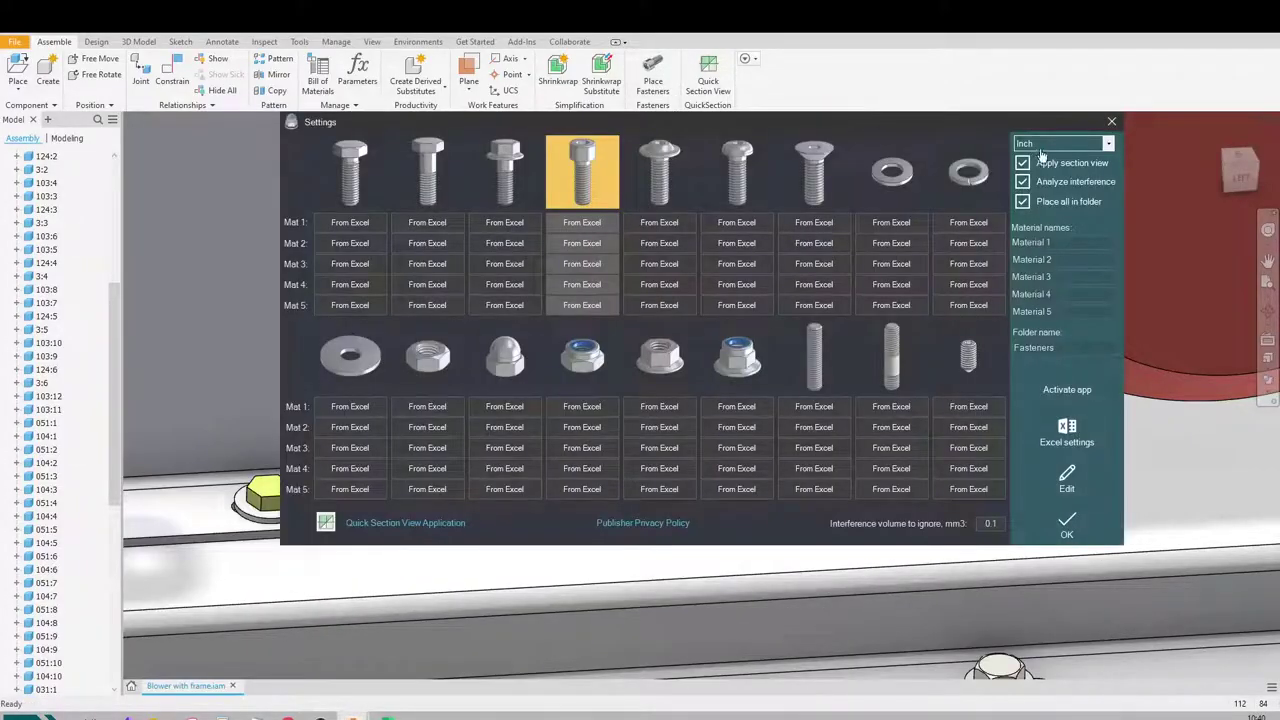
pyautogui.click(1043, 148)
pyautogui.click(1030, 163)
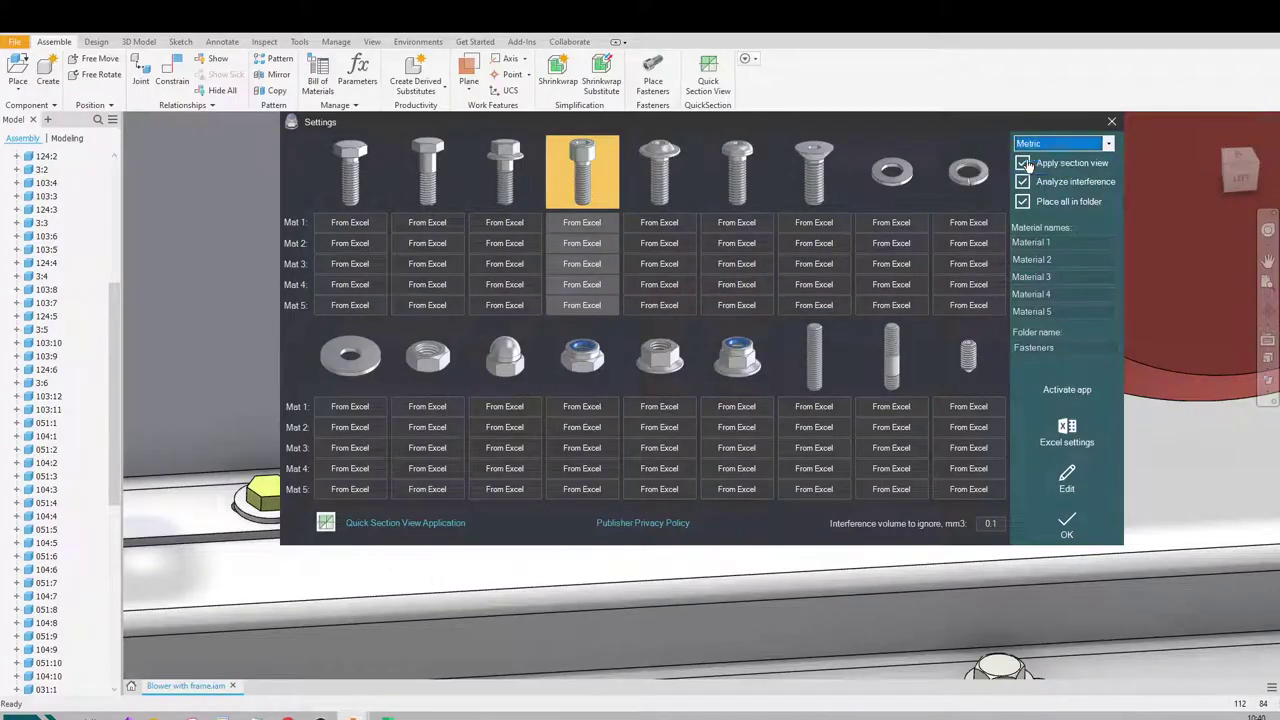
pyautogui.click(1068, 527)
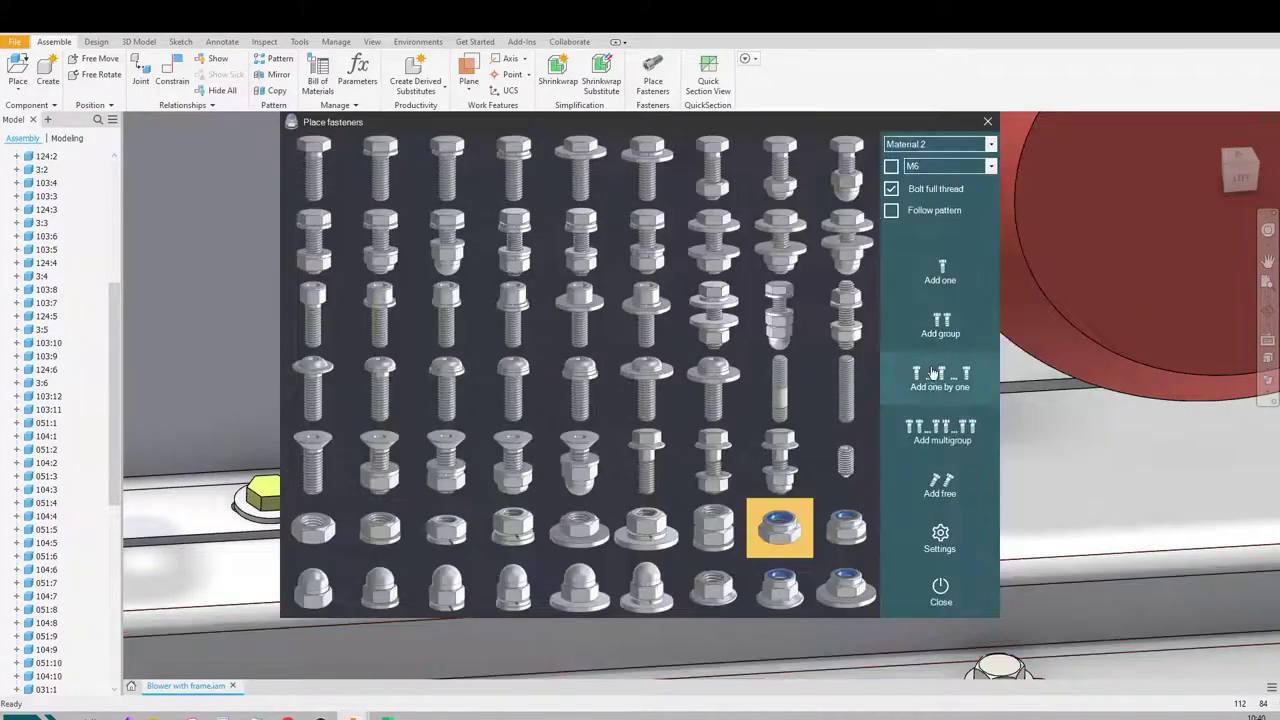
pyautogui.click(952, 285)
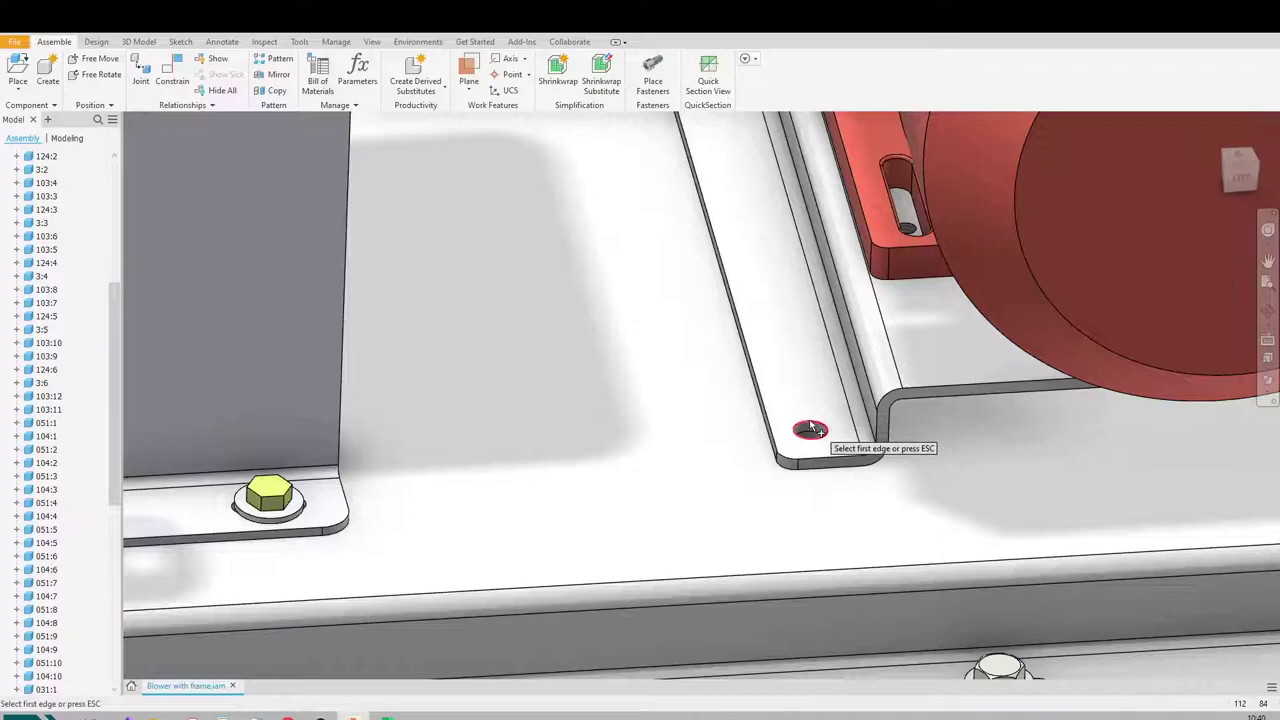
pyautogui.click(837, 463)
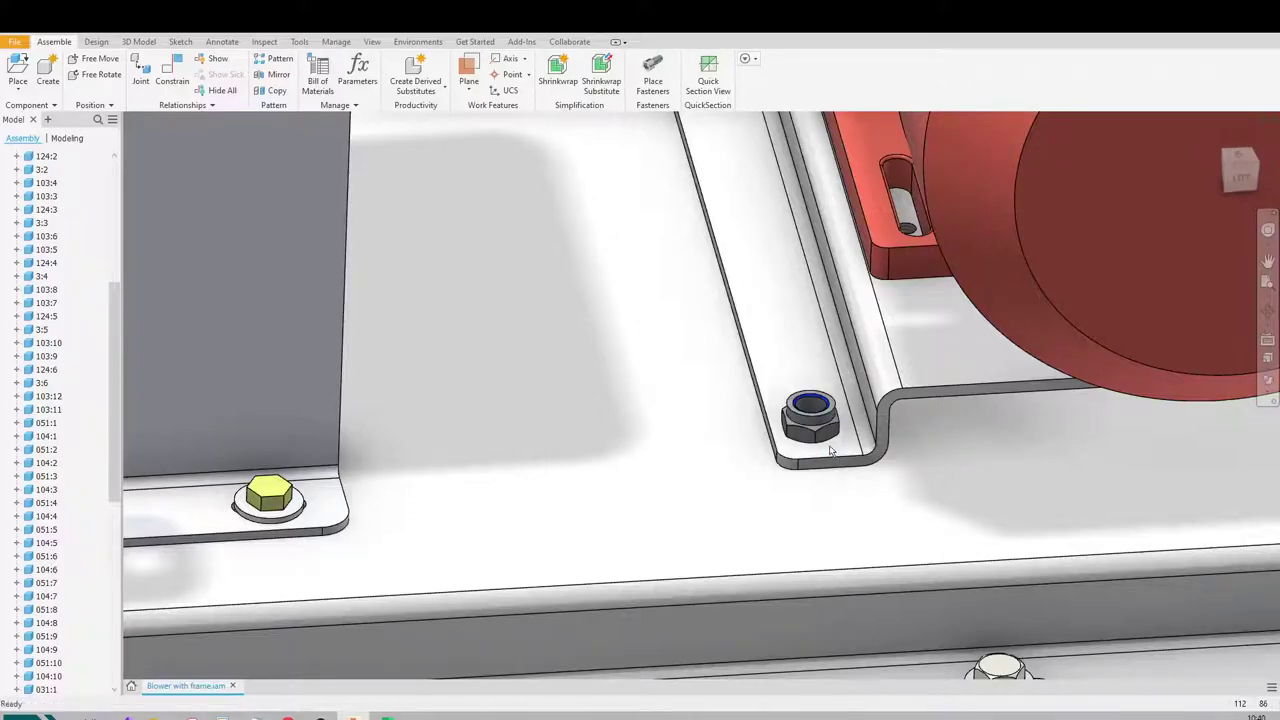
# - In the Excel workbook's Lock nut sheet, clear the Material 2 Edge values for threads M6 to M16
pyautogui.click(408, 712)
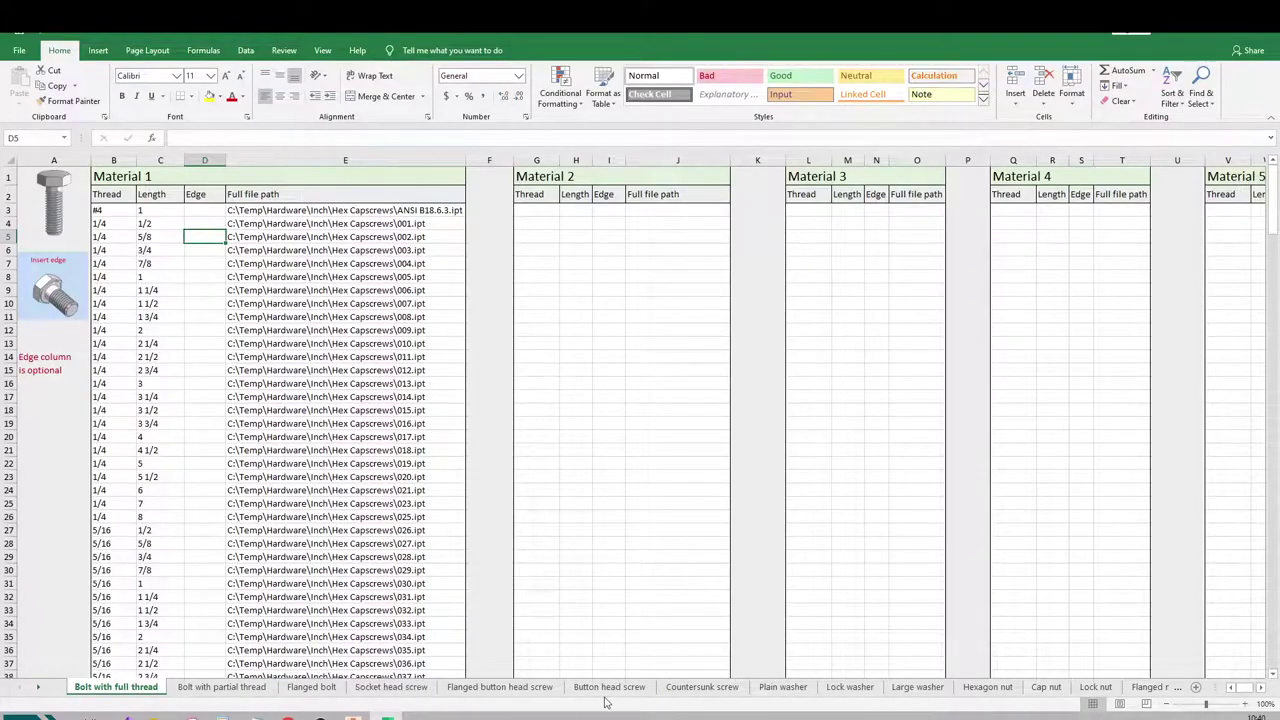
pyautogui.click(990, 688)
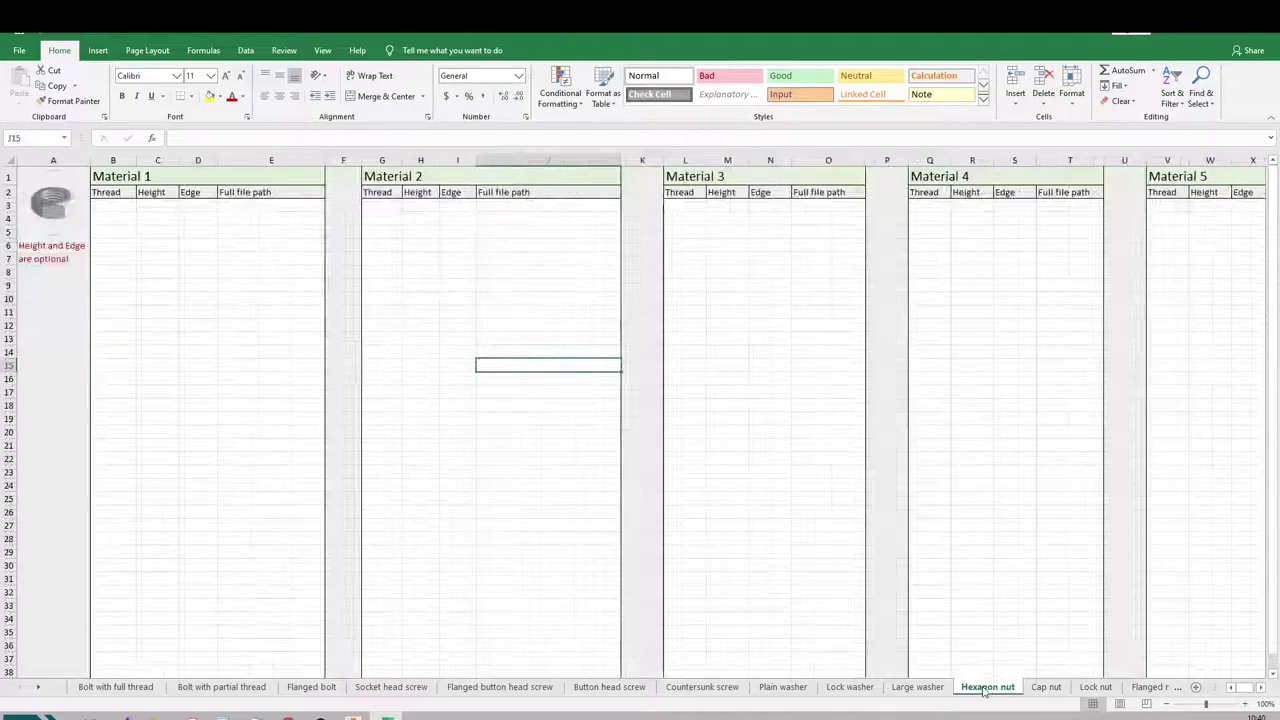
pyautogui.click(1090, 688)
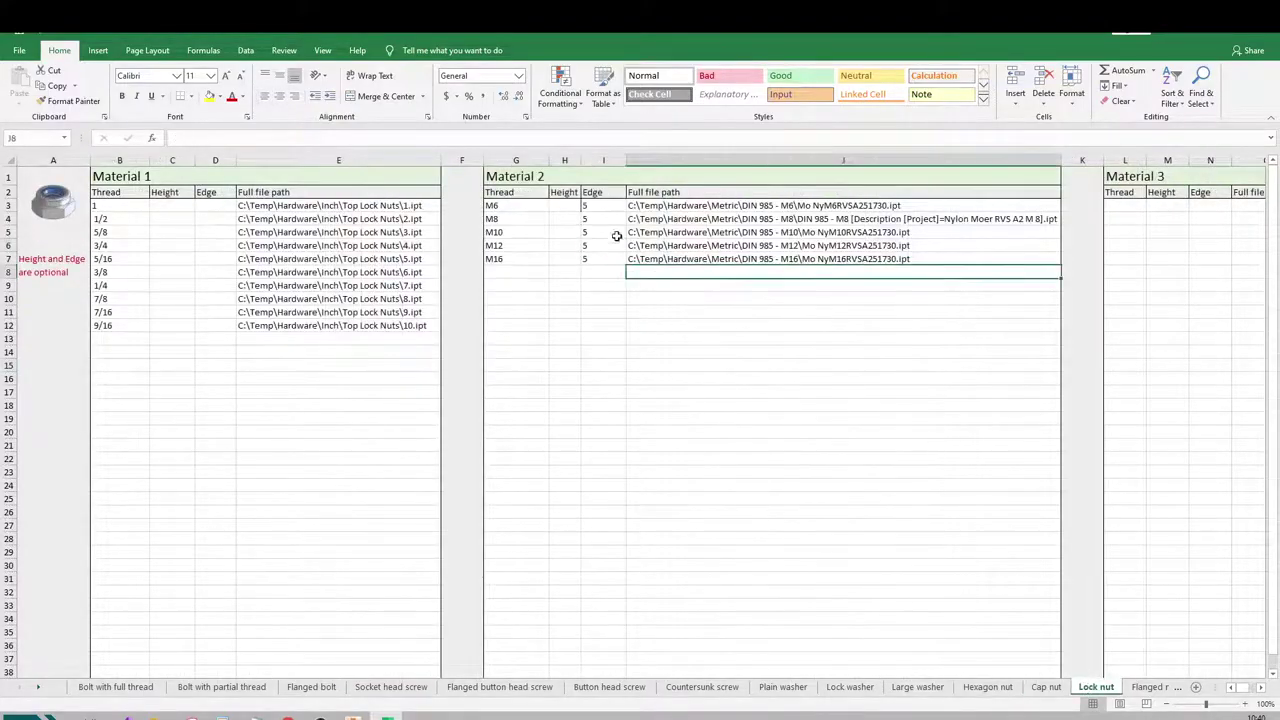
pyautogui.moveTo(588, 205); pyautogui.dragTo(597, 259)
pyautogui.press('Delete')
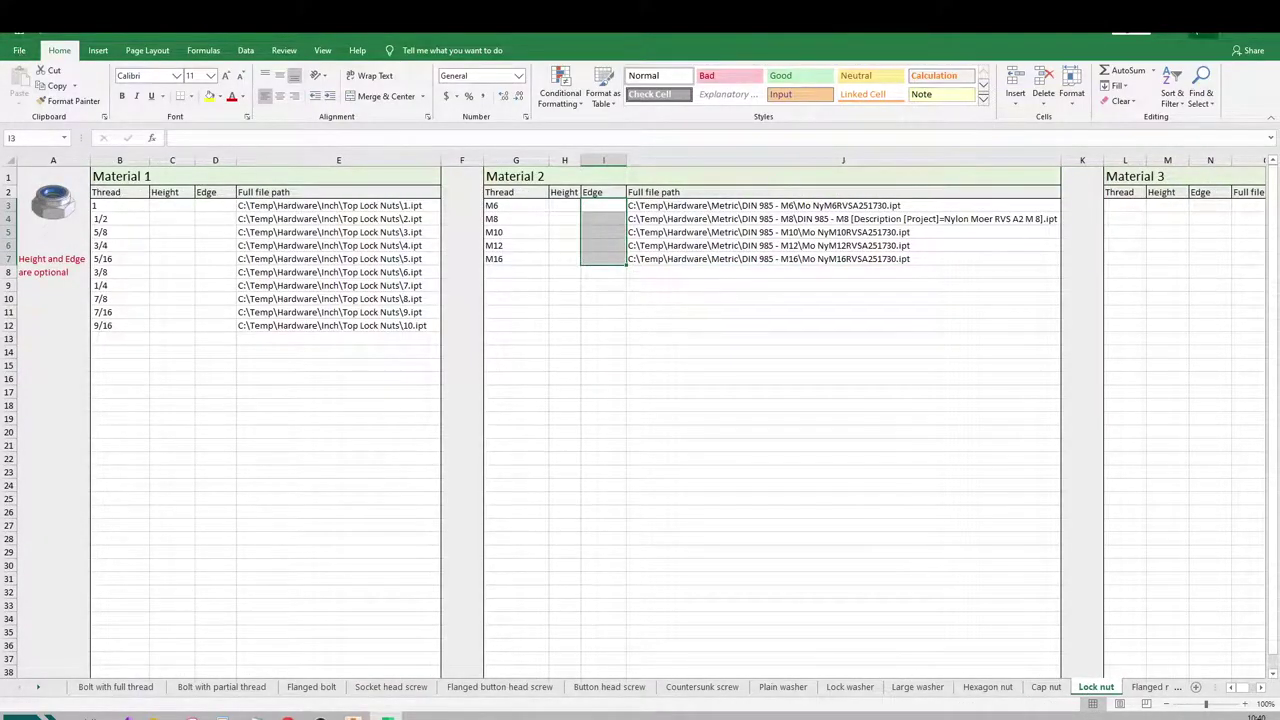
# - Switch back to Inventor and delete the lock nut from the motor support's foot hole
pyautogui.hotkey('alt', 'Tab')
pyautogui.click(820, 408)
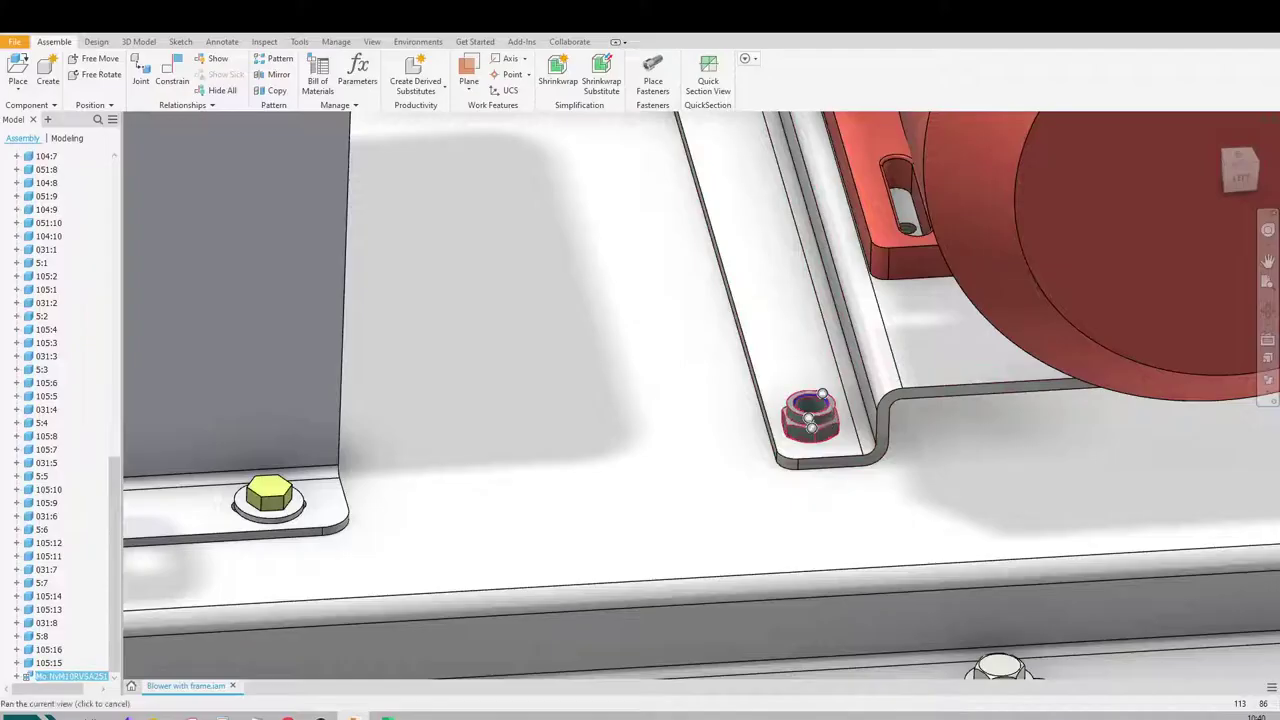
pyautogui.moveTo(903, 458); pyautogui.dragTo(739, 454, button='middle')
pyautogui.press('Delete')
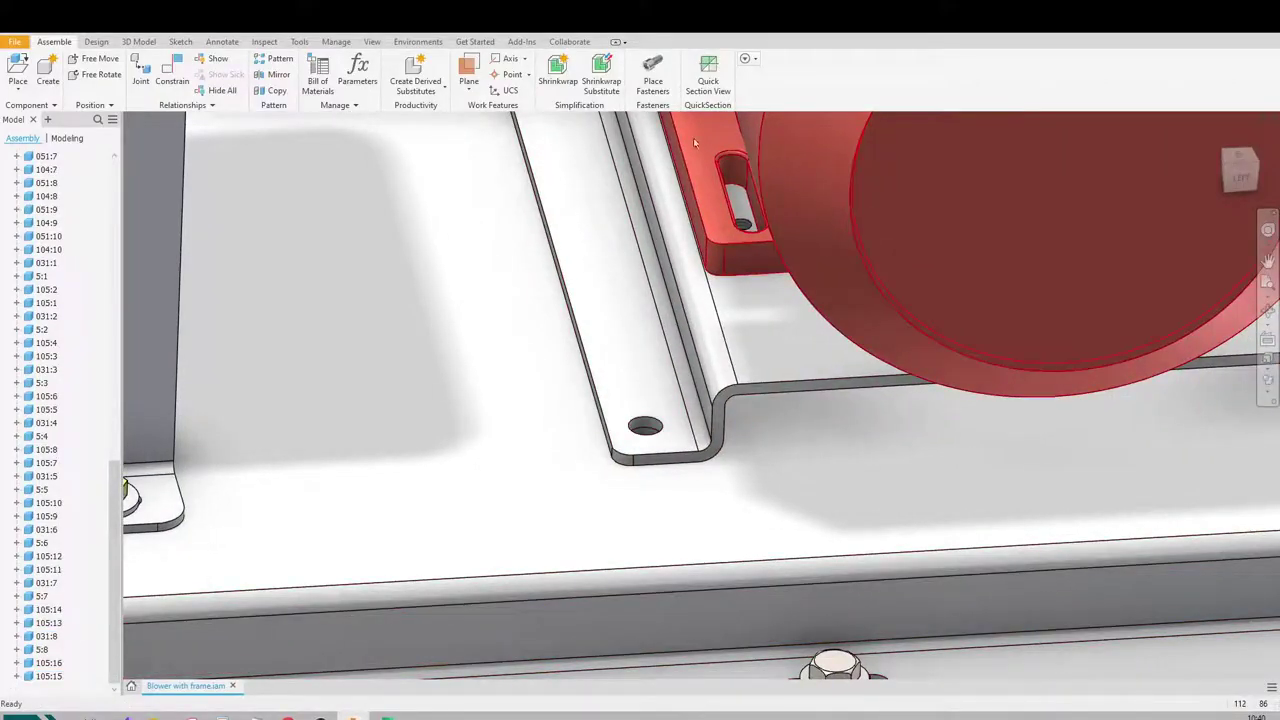
# - Open the lock nut's family customization in the Place Fasteners settings, keep Use from Excel enabled, and accept the settings
pyautogui.click(652, 75)
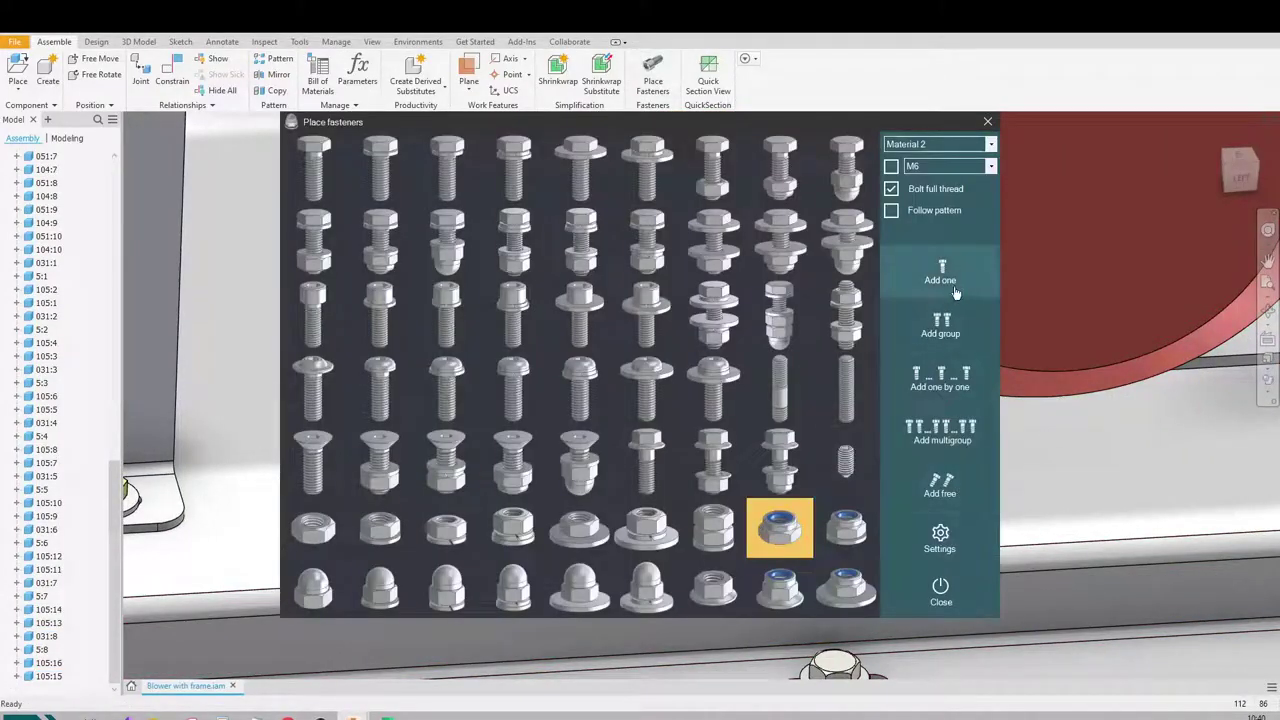
pyautogui.click(945, 542)
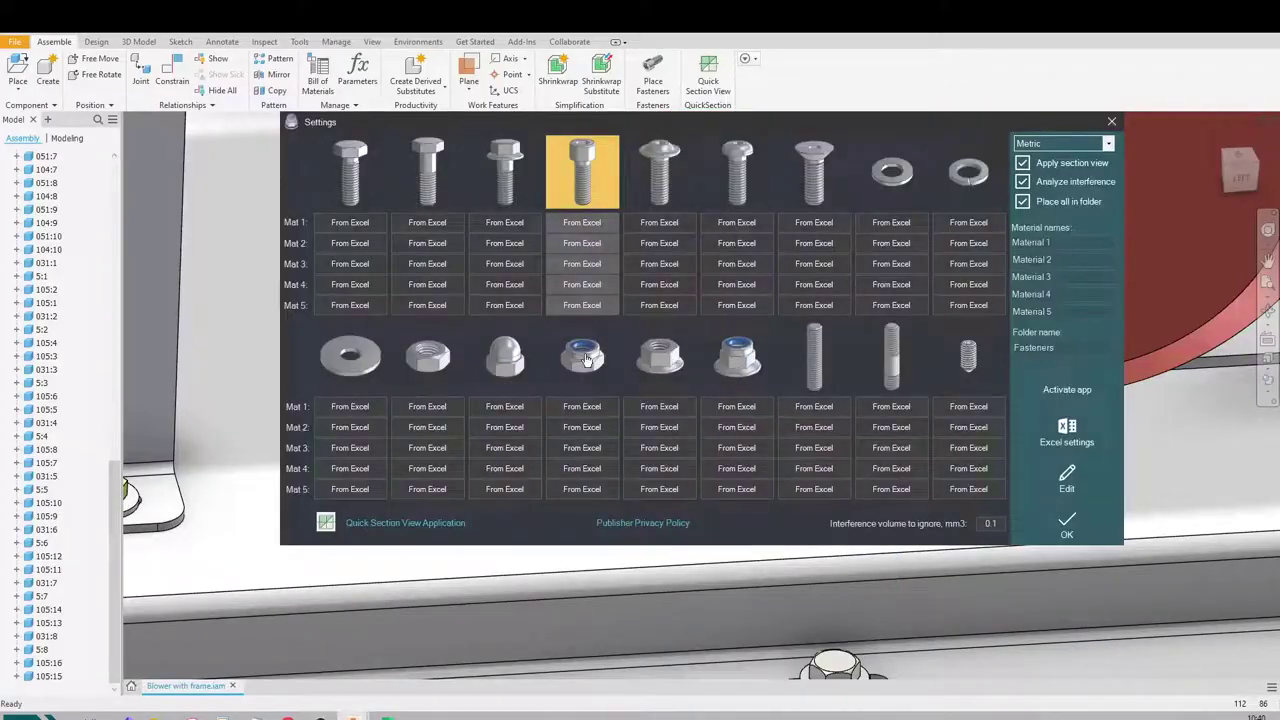
pyautogui.click(586, 358)
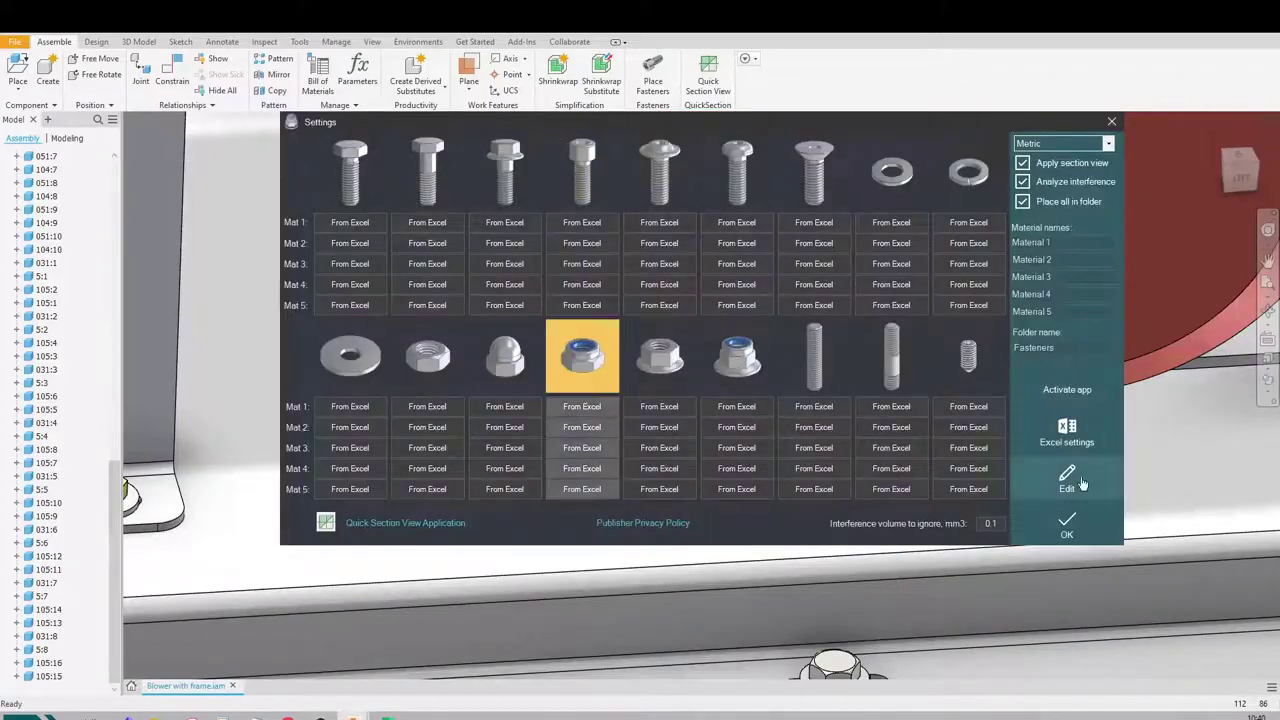
pyautogui.click(578, 470)
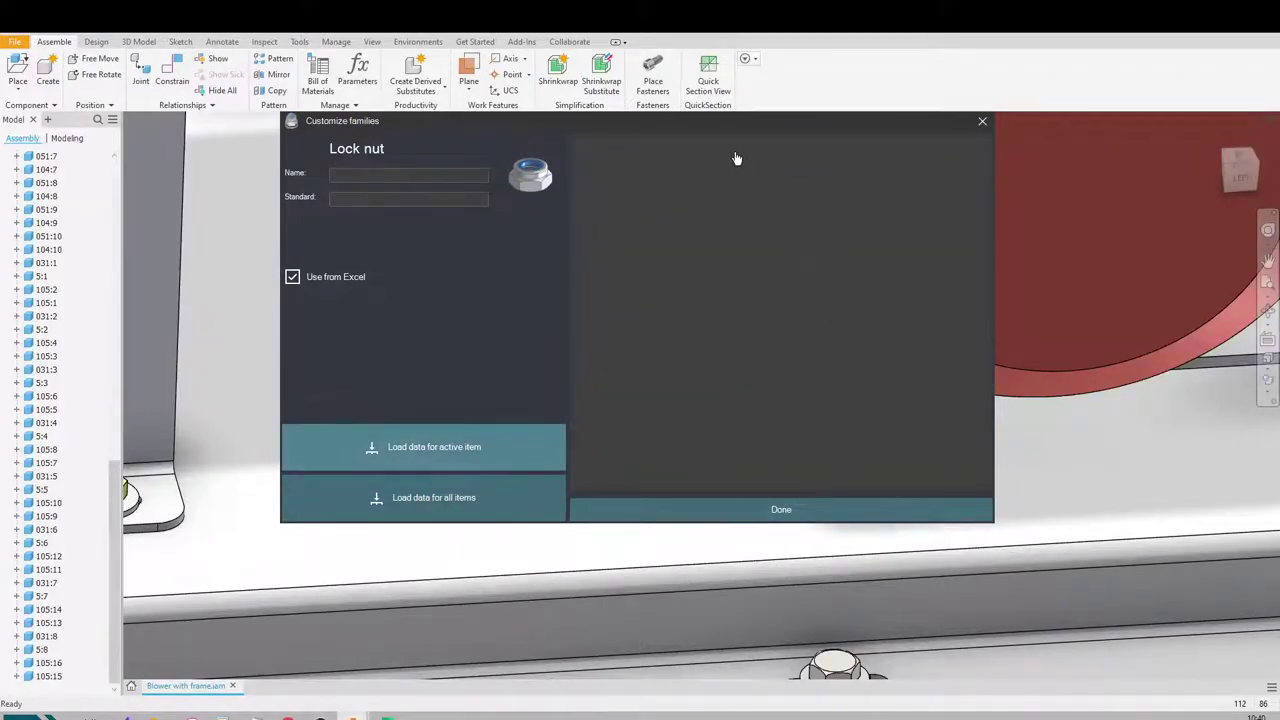
pyautogui.click(720, 508)
pyautogui.click(1071, 520)
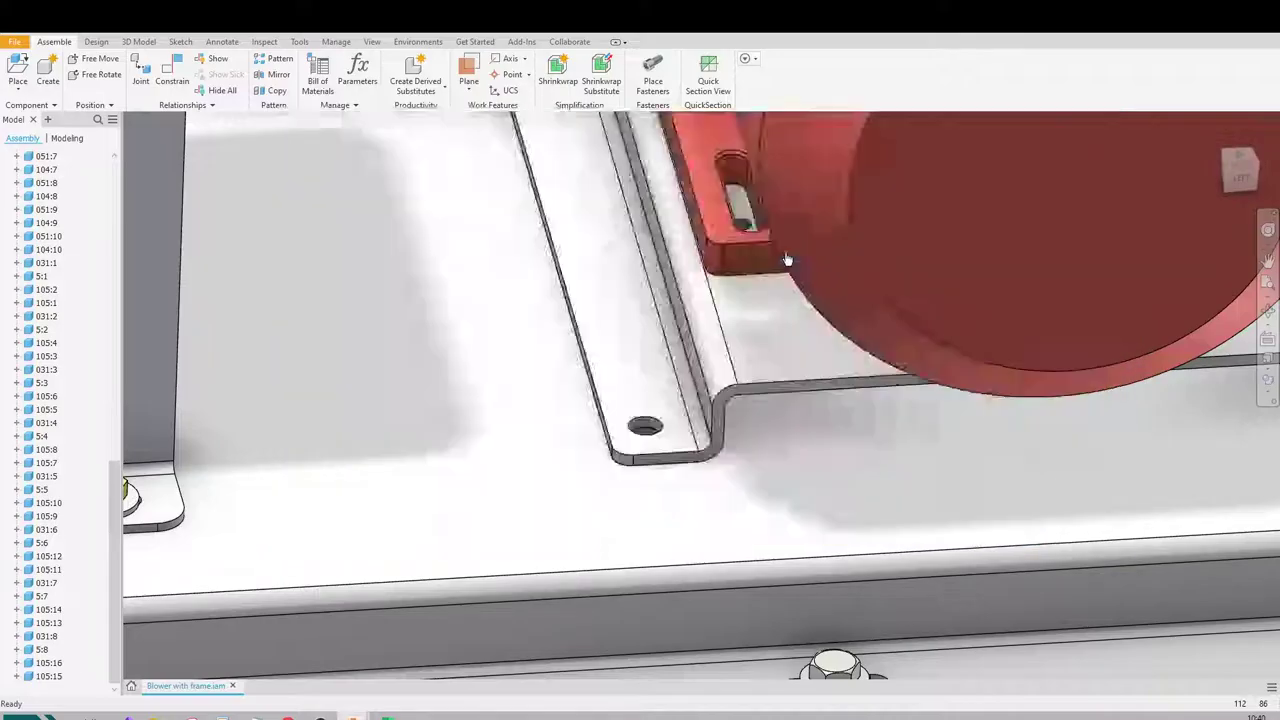
# - Place one Material 2 lock nut again at the motor support's foot hole and inspect its orientation
pyautogui.click(940, 270)
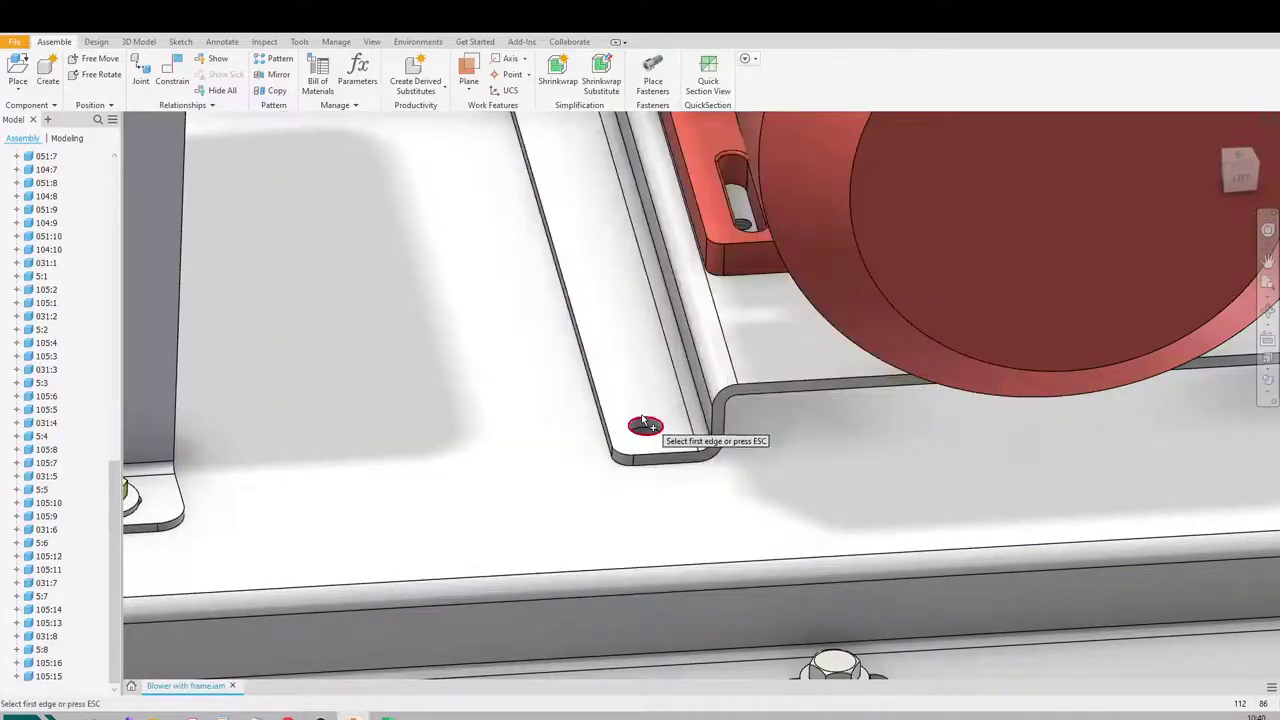
pyautogui.click(642, 430)
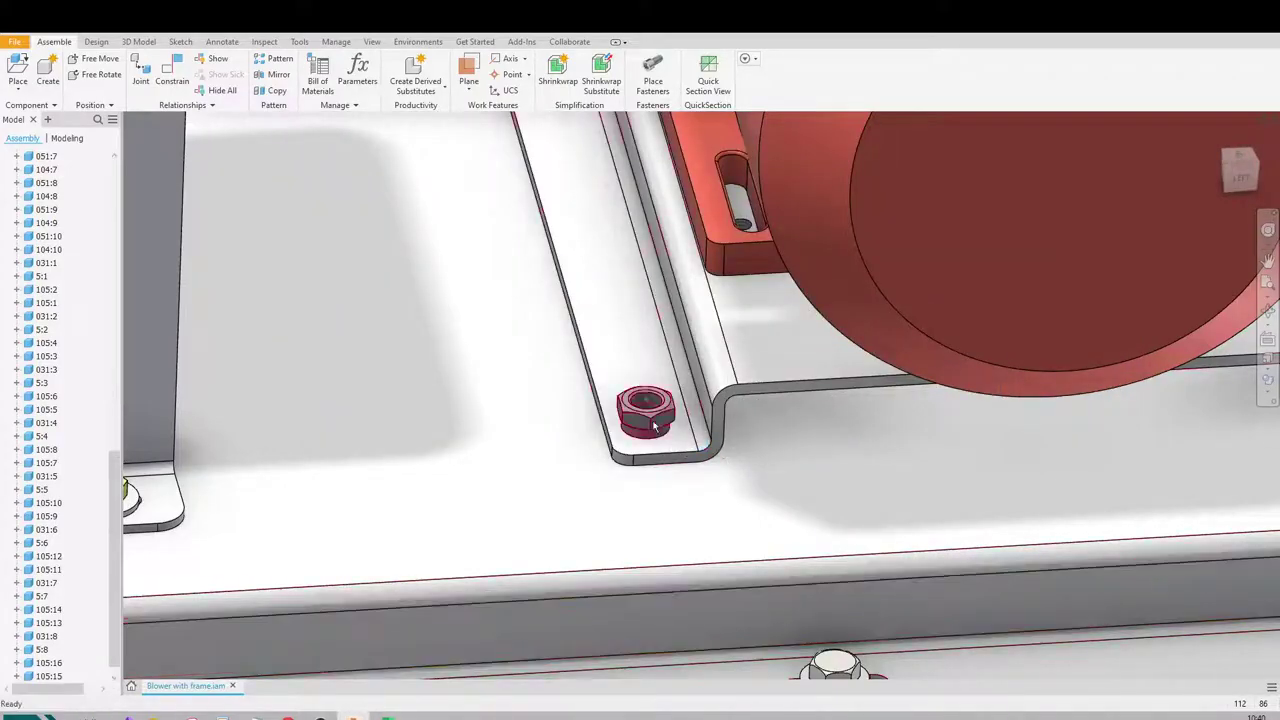
pyautogui.keyDown('shift'); pyautogui.moveTo(659, 425); pyautogui.dragTo(696, 428, button='middle'); pyautogui.keyUp('shift')
pyautogui.scroll(-3, 645, 427)
pyautogui.scroll(2, 697, 300)
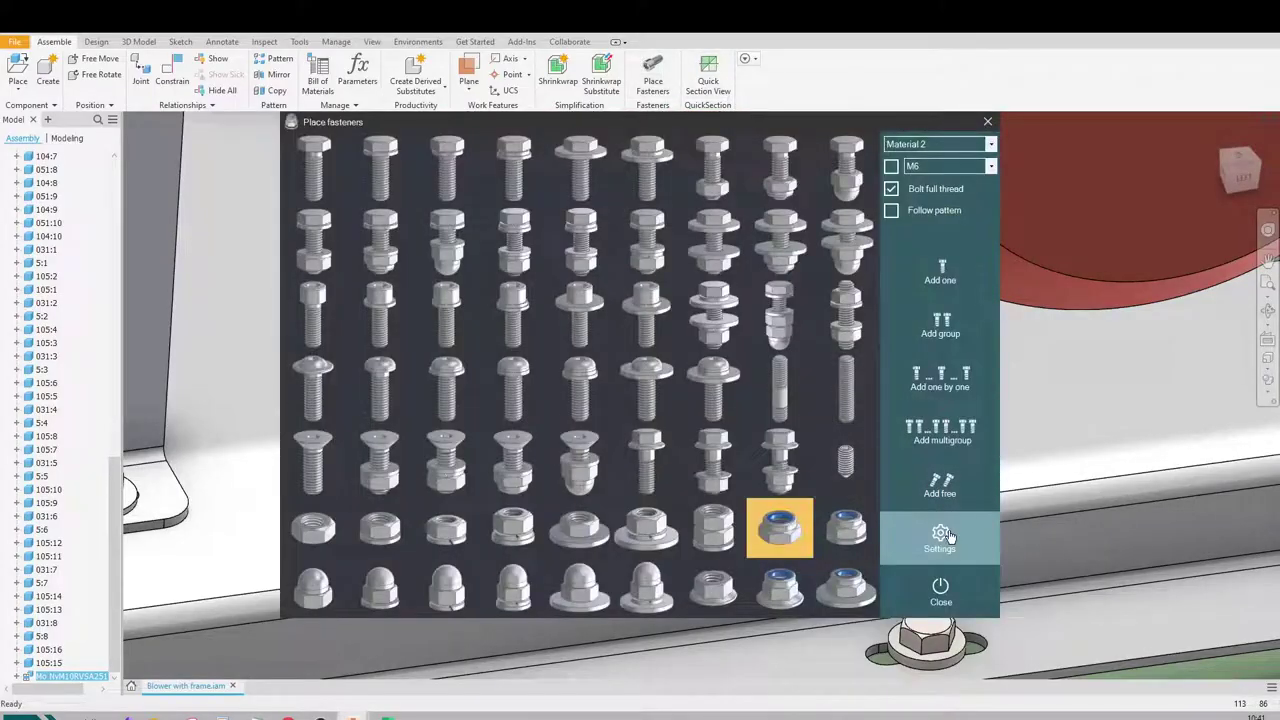
# - In the Excel settings for non-content center fasteners, pick the placed lock nut's circular insertion edge and copy its edge number
pyautogui.click(940, 536)
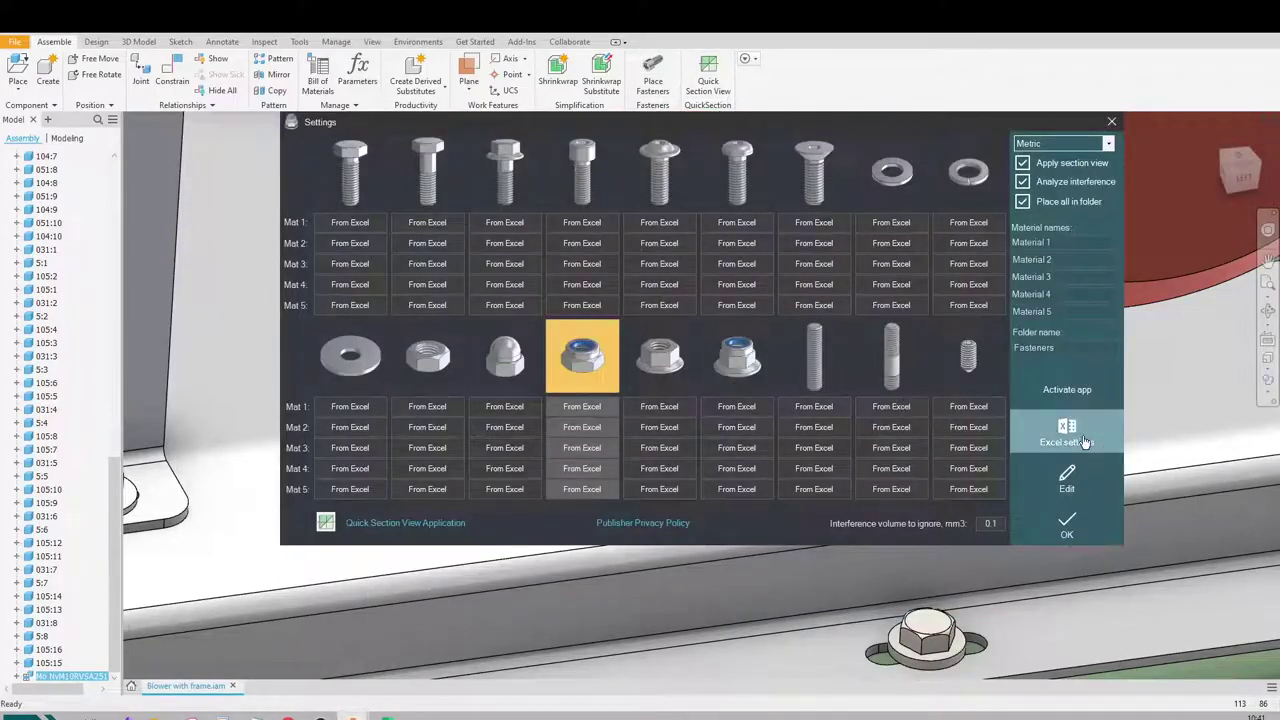
pyautogui.click(1068, 432)
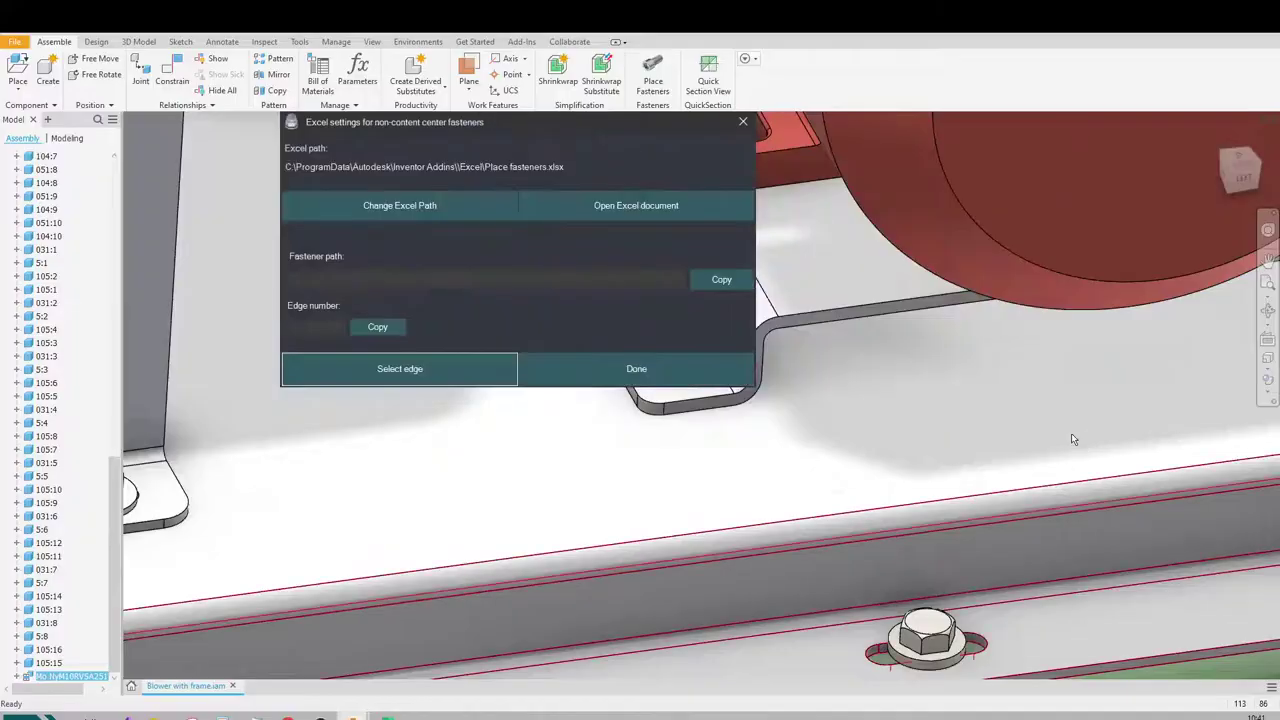
pyautogui.click(344, 372)
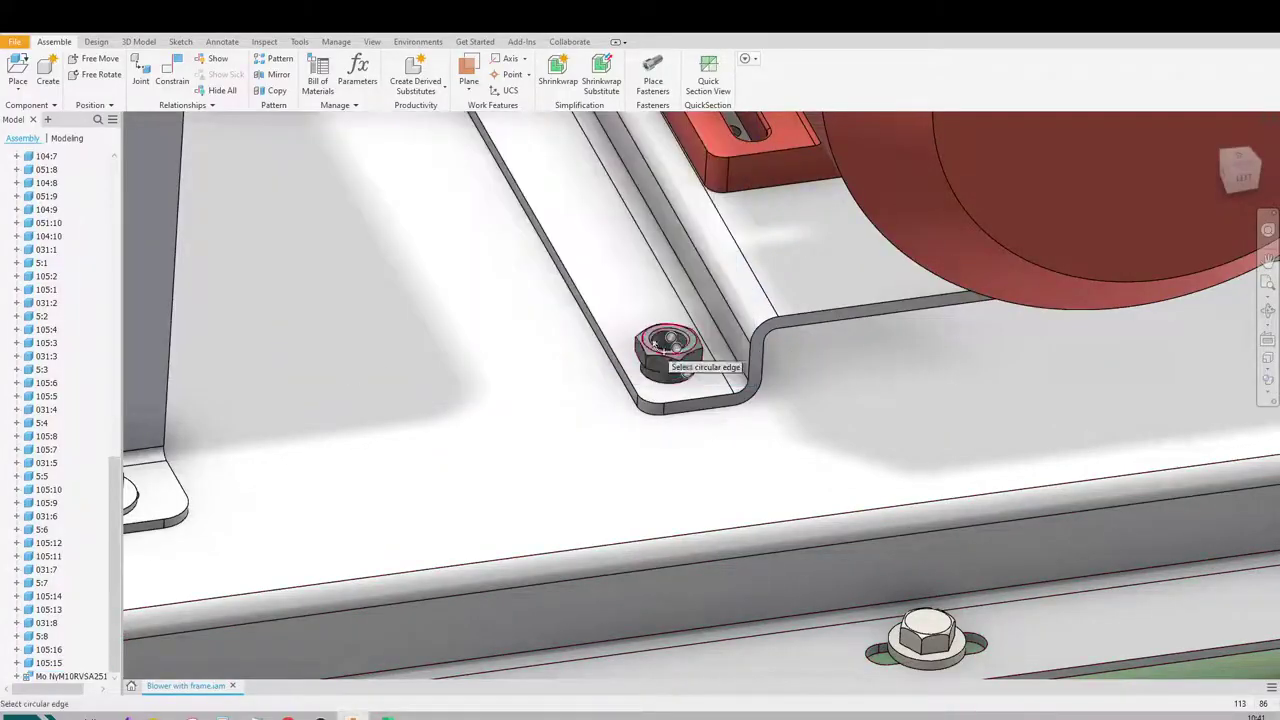
pyautogui.scroll(3, 621, 327)
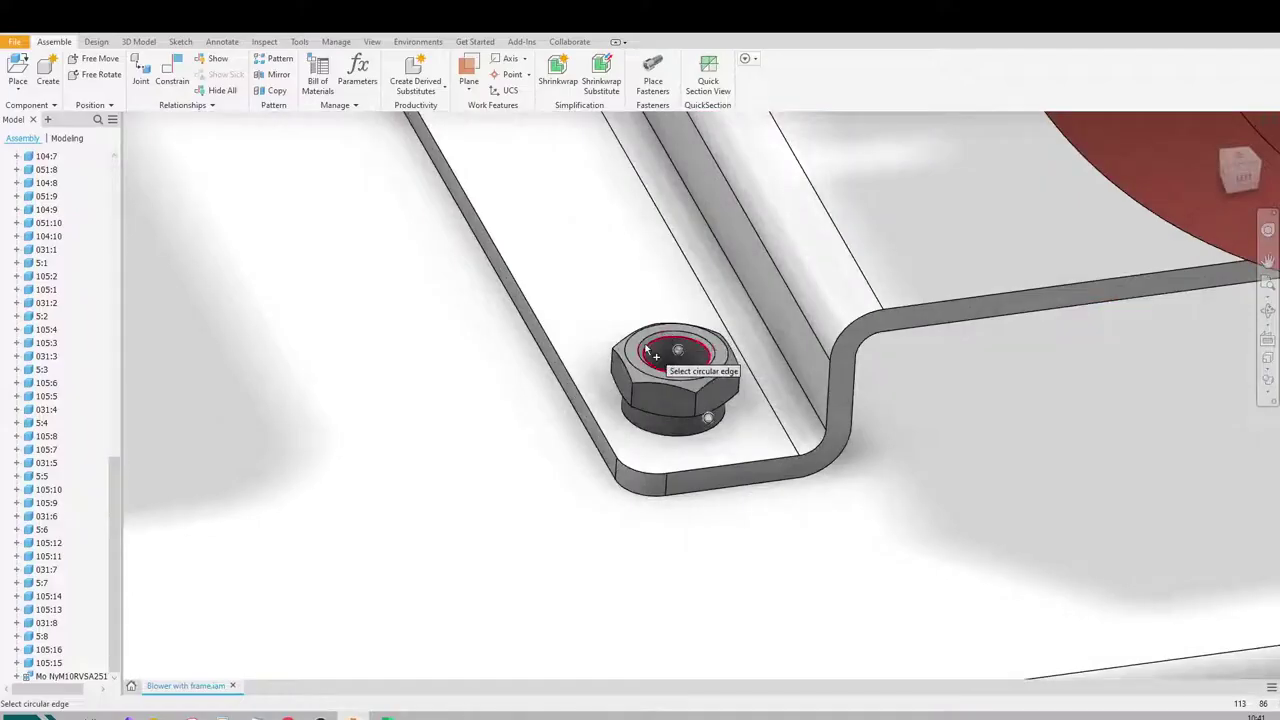
pyautogui.moveTo(697, 303); pyautogui.dragTo(525, 405, button='middle')
pyautogui.click(523, 404)
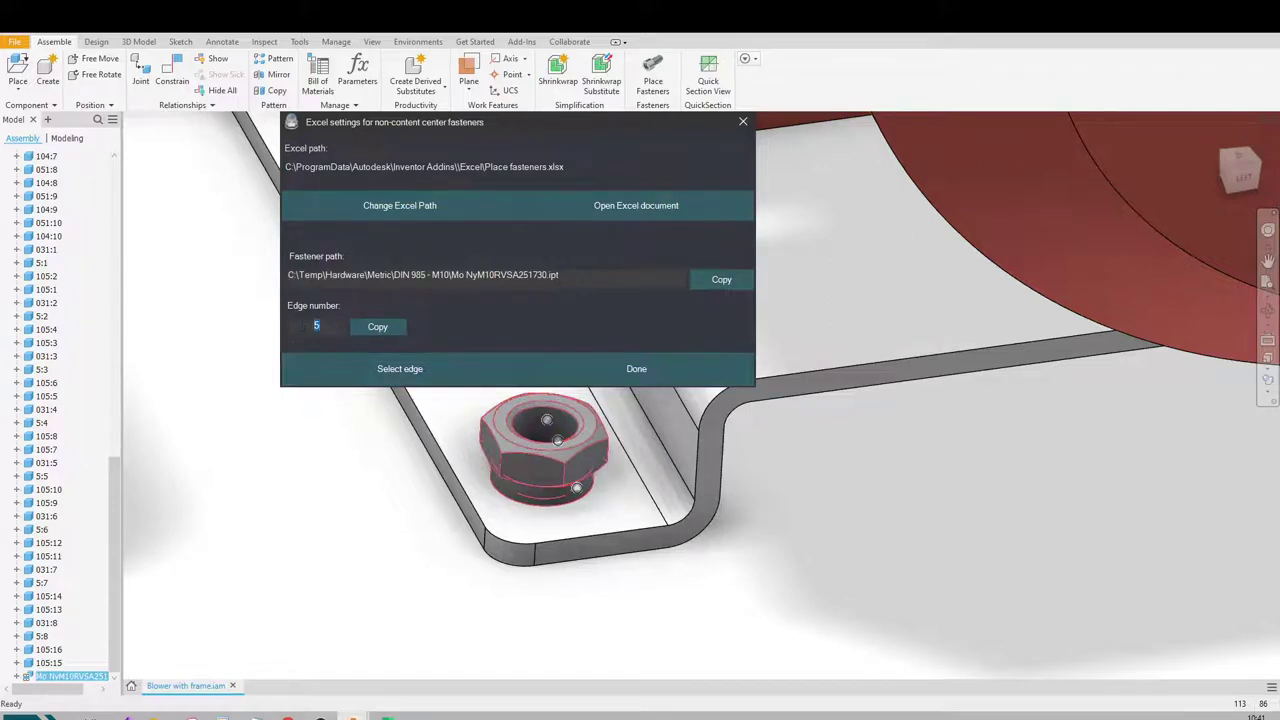
pyautogui.click(370, 336)
# - Switch to the Excel workbook and enter edge number 5 for the Material 2 lock nuts from M6 to M16
pyautogui.click(388, 716)
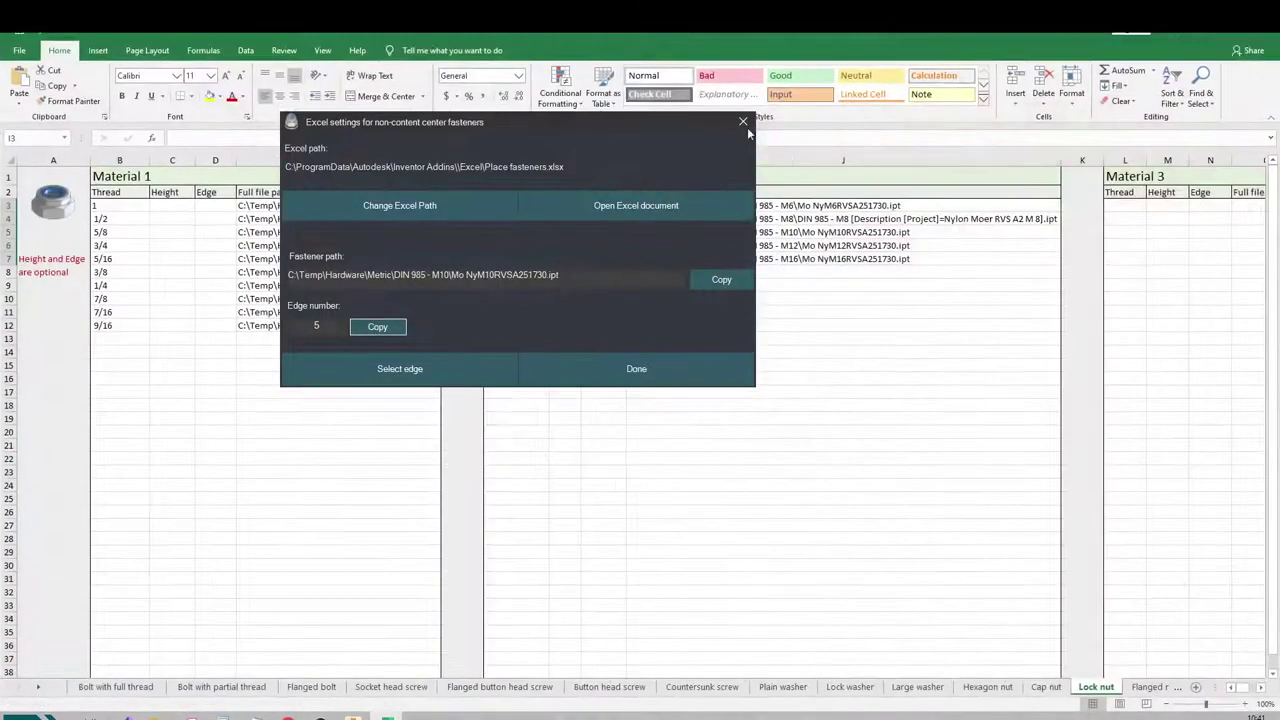
pyautogui.moveTo(671, 133); pyautogui.dragTo(721, 529)
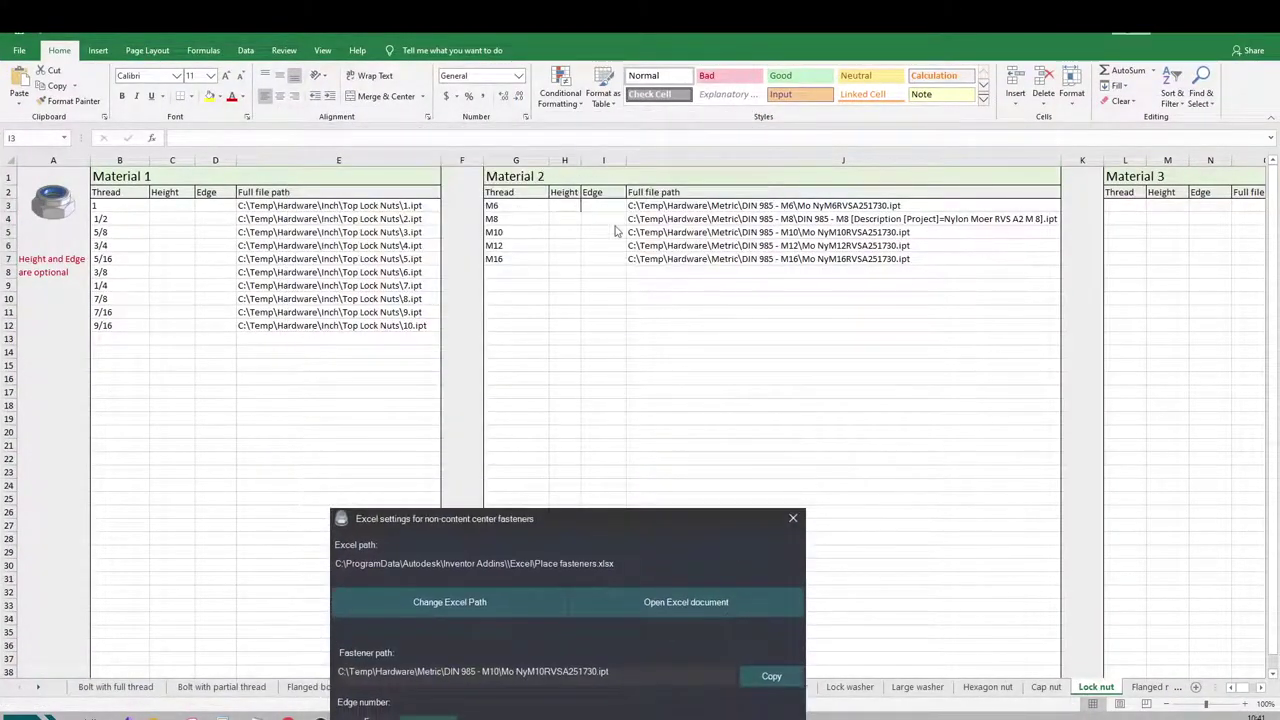
pyautogui.click(609, 224)
pyautogui.click(605, 251)
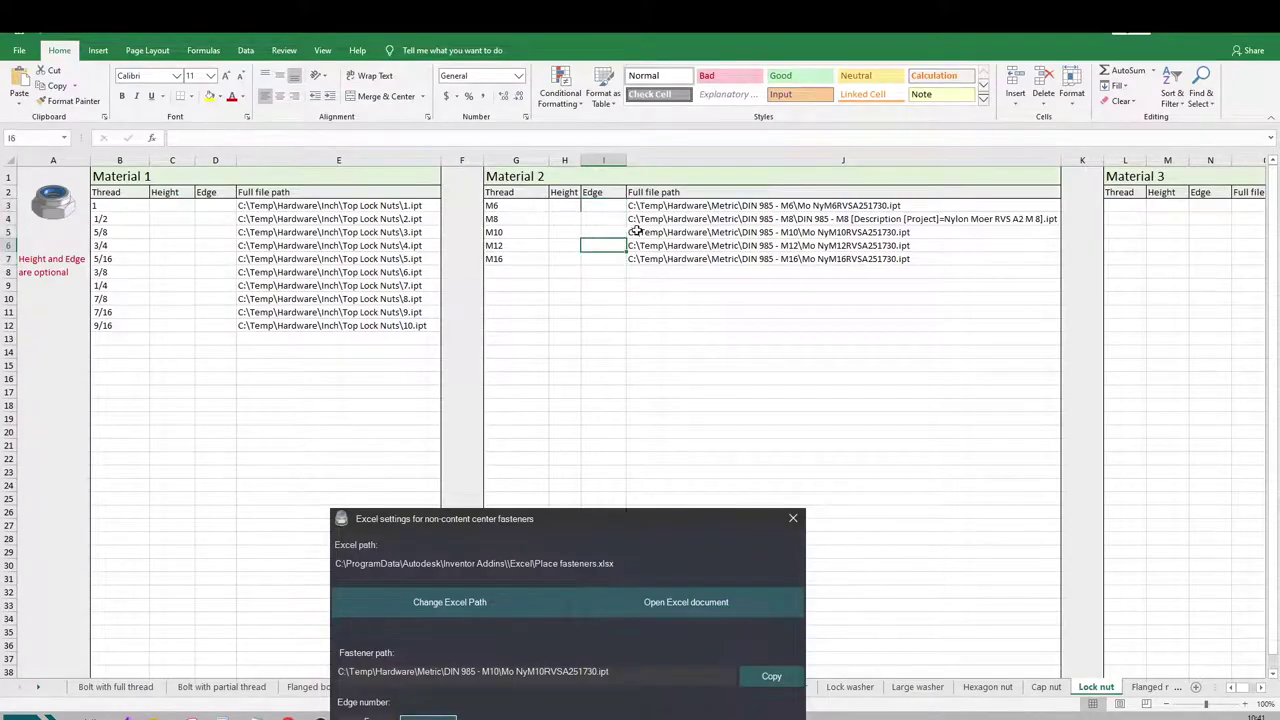
pyautogui.click(596, 231)
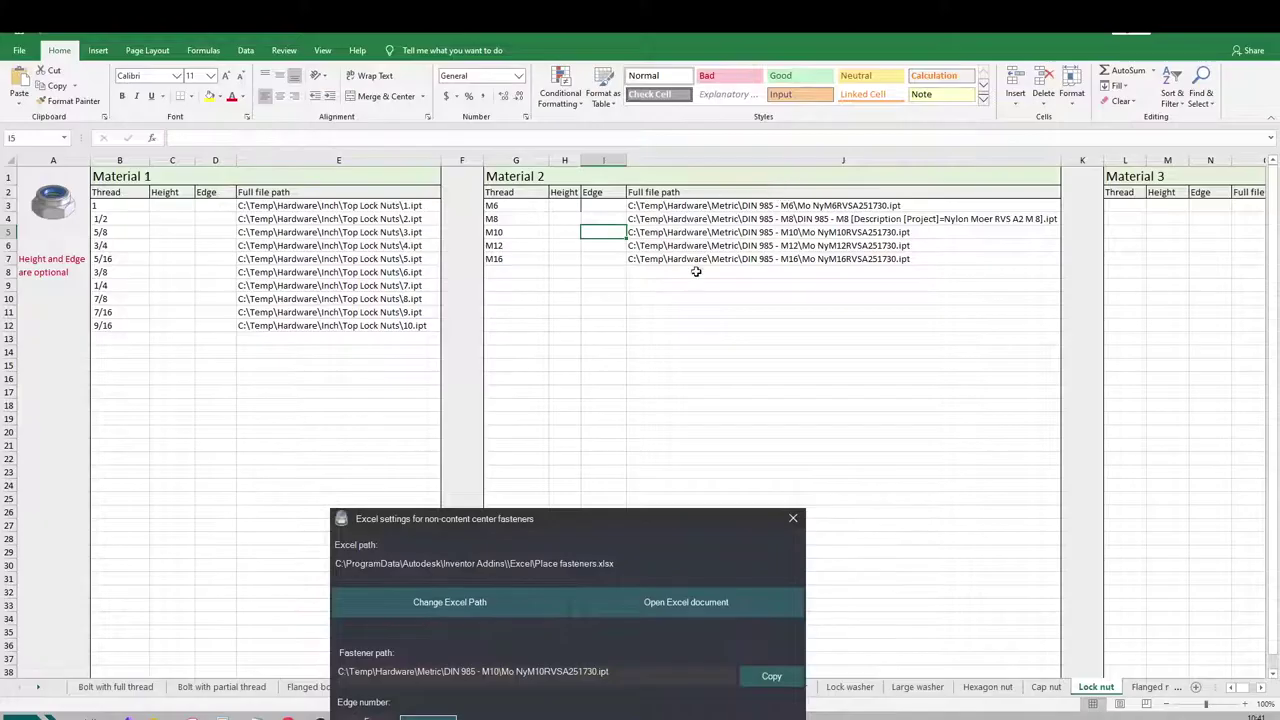
pyautogui.click(600, 206)
pyautogui.write('5')
pyautogui.press('Return')
pyautogui.write('5 - M8\\DIN 985')
pyautogui.press('Return')
pyautogui.write('5')
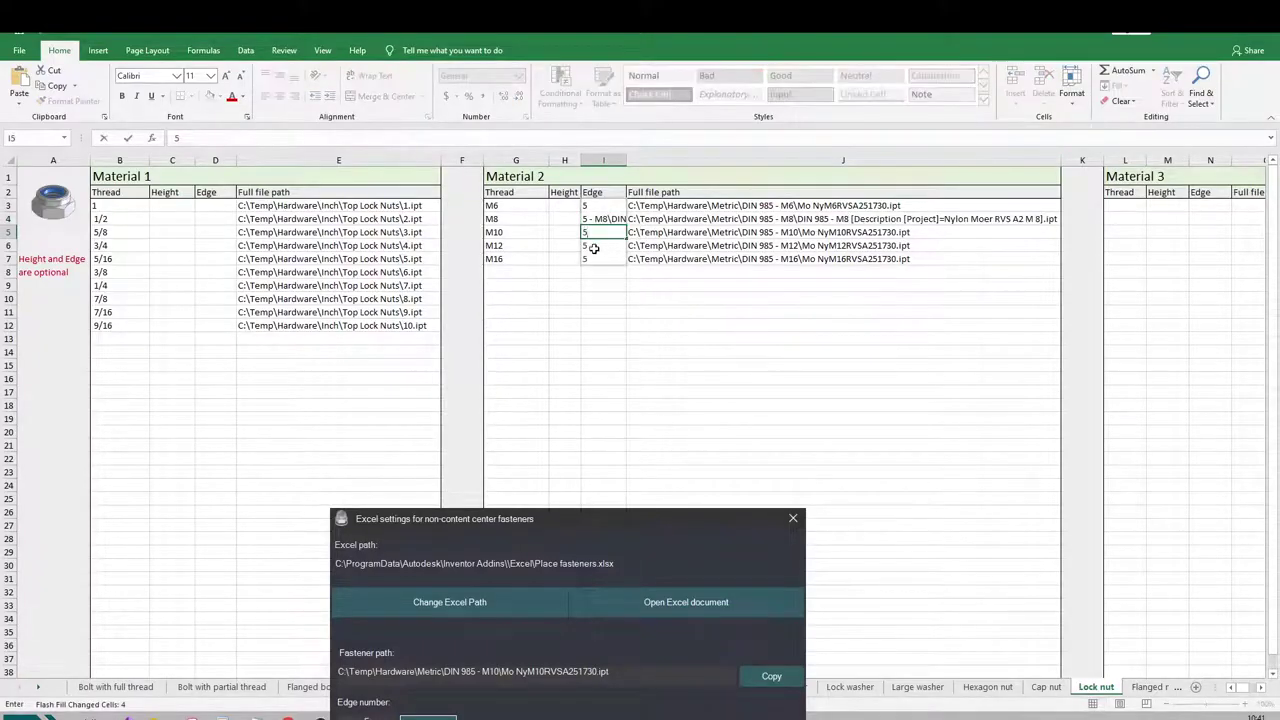
pyautogui.press('Return')
# - Remove the extra text from the M8 lock nut's Material 2 edge entry, leaving only 5
pyautogui.click(600, 219)
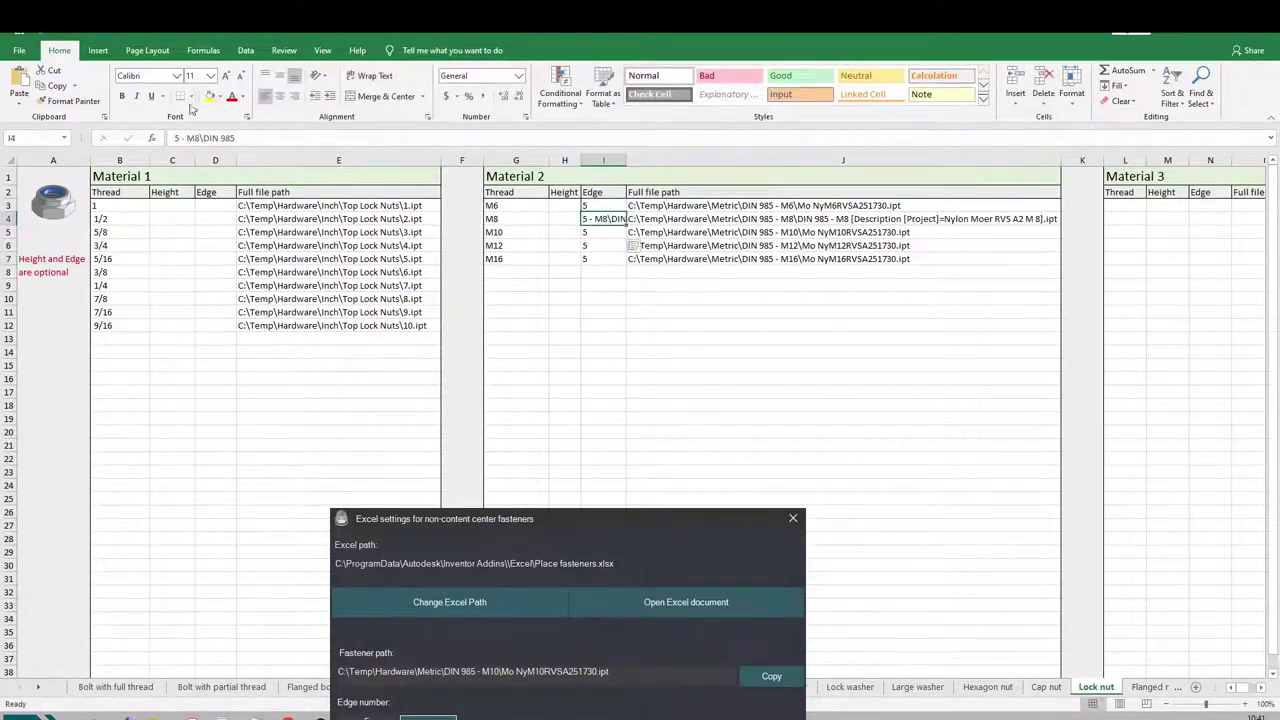
pyautogui.moveTo(180, 138); pyautogui.dragTo(240, 138)
pyautogui.press('BackSpace')
pyautogui.click(516, 338)
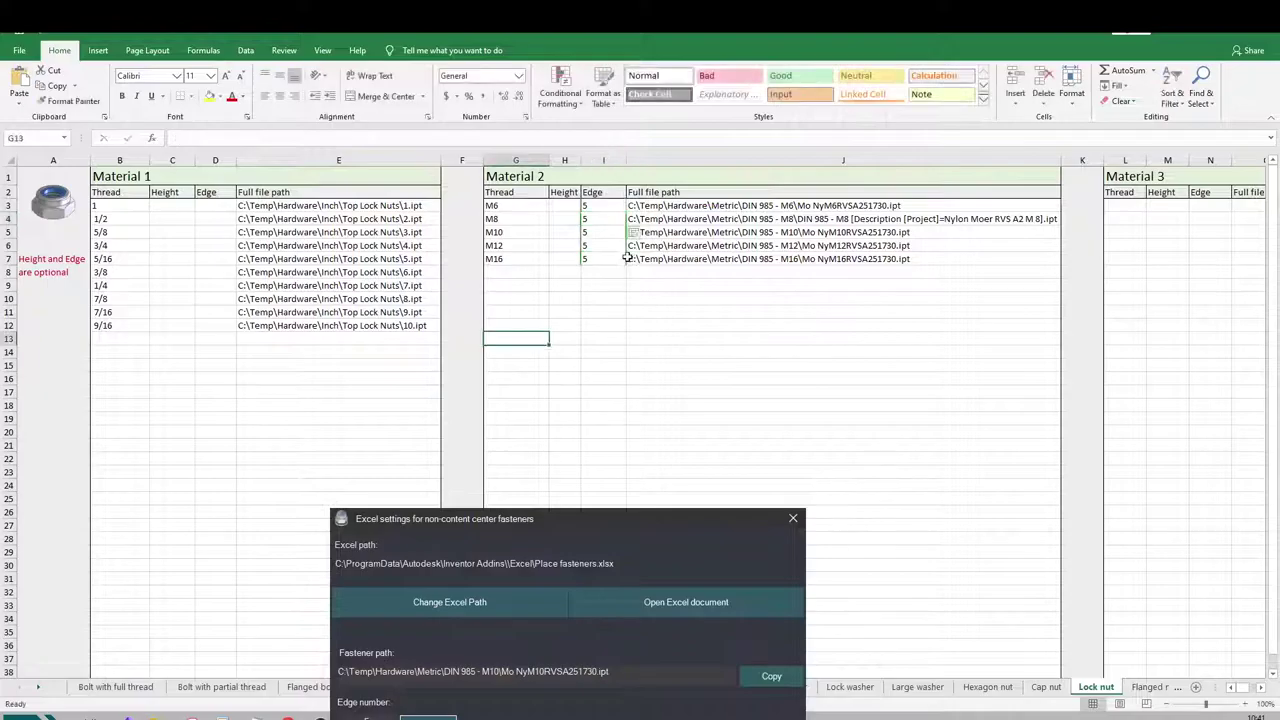
pyautogui.click(631, 325)
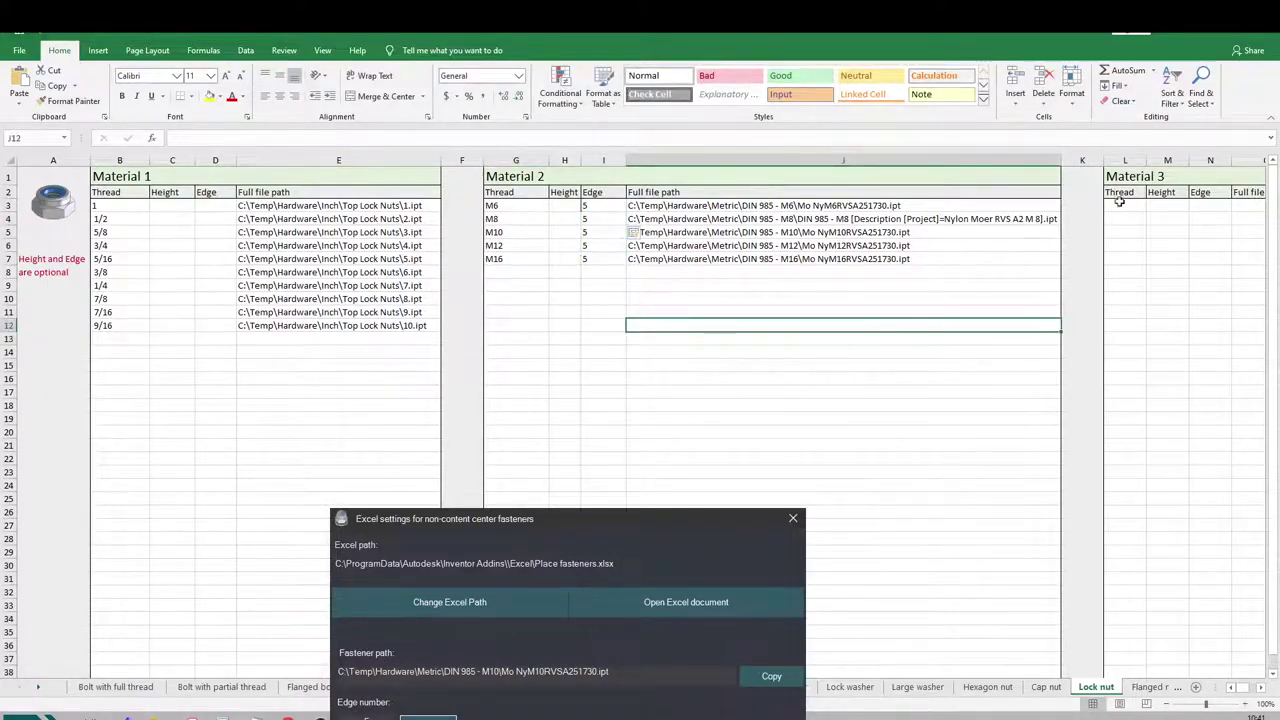
# - Finish the Place Fasteners Excel settings, reload the lock nut's family data from Excel, and accept the settings
pyautogui.moveTo(616, 513); pyautogui.dragTo(679, 148)
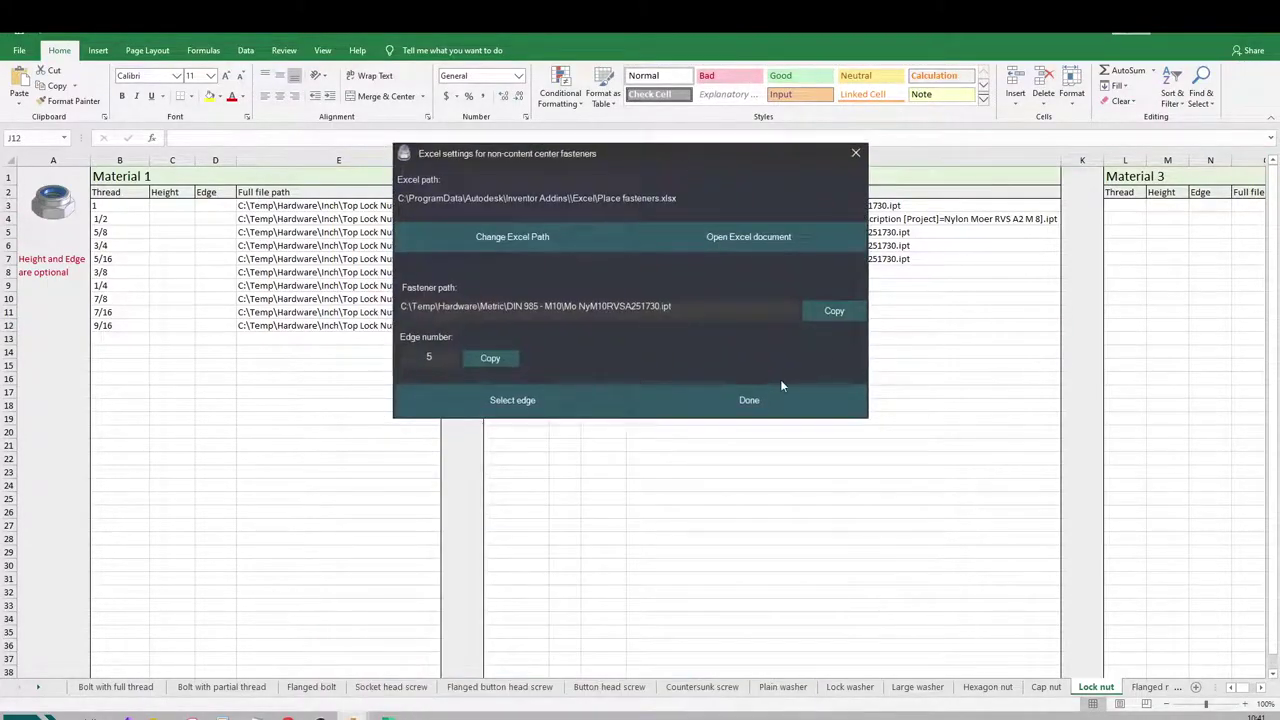
pyautogui.click(795, 400)
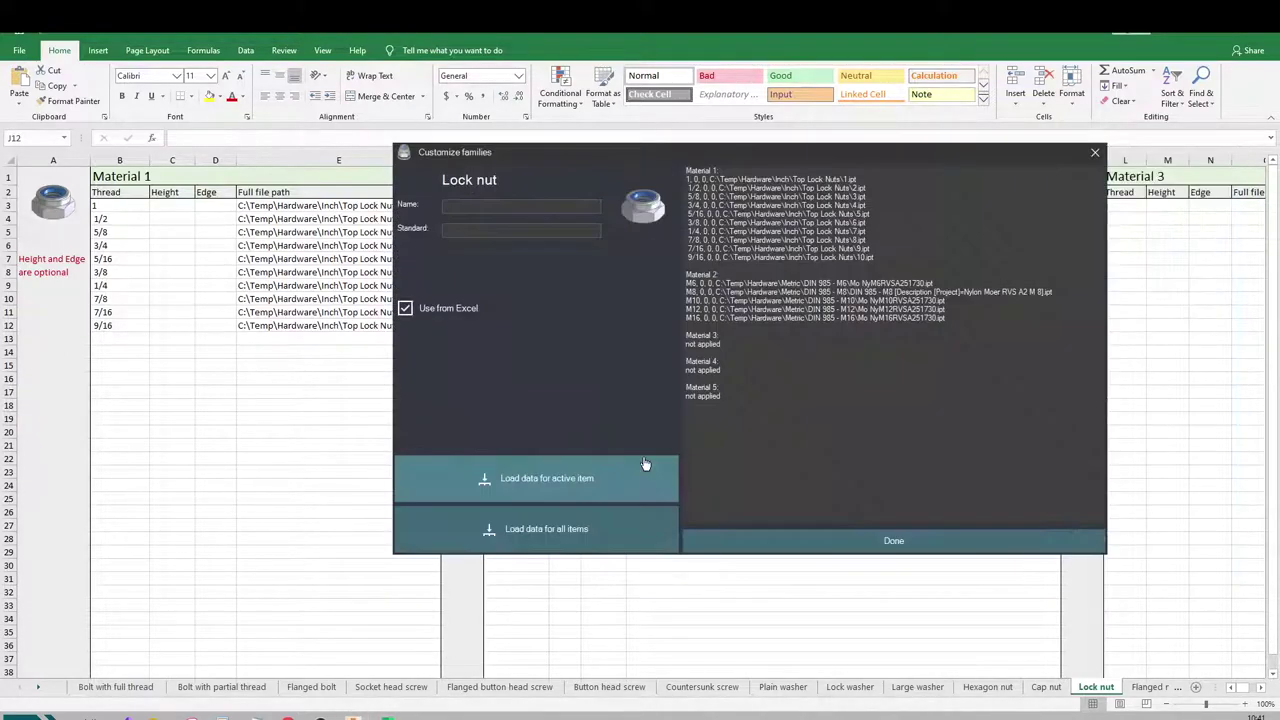
pyautogui.click(553, 481)
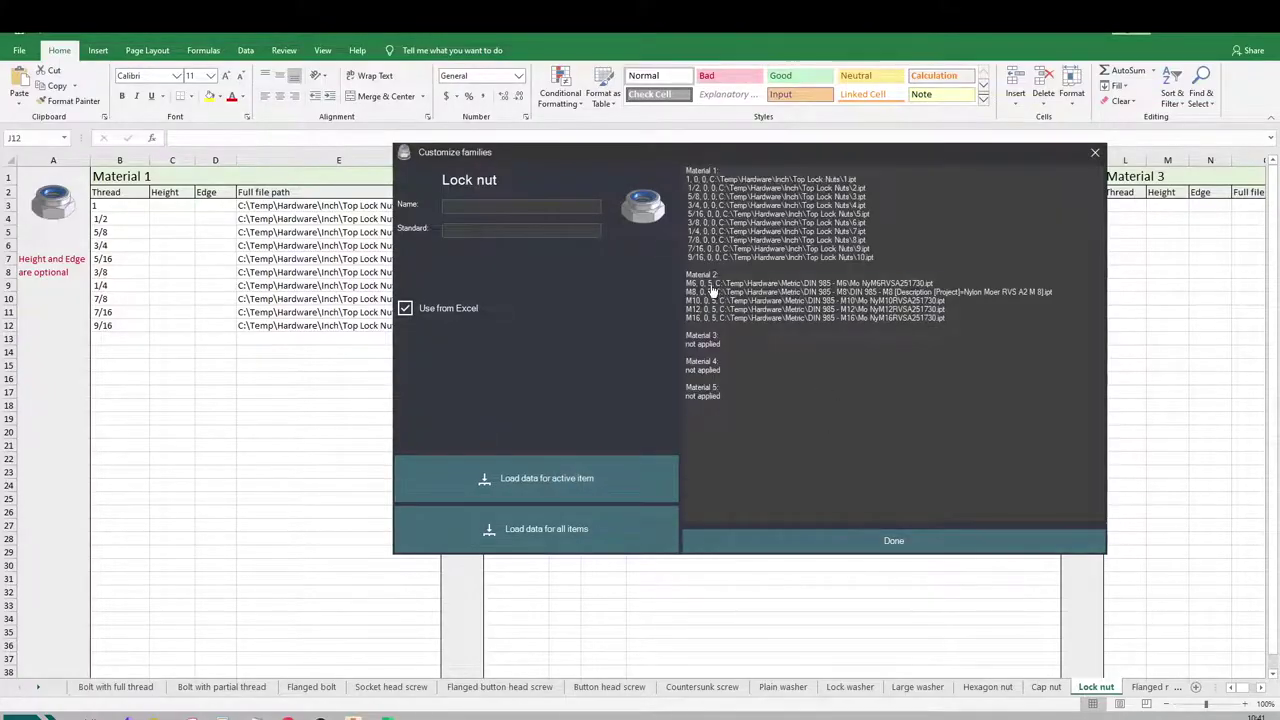
pyautogui.click(712, 291)
pyautogui.click(716, 310)
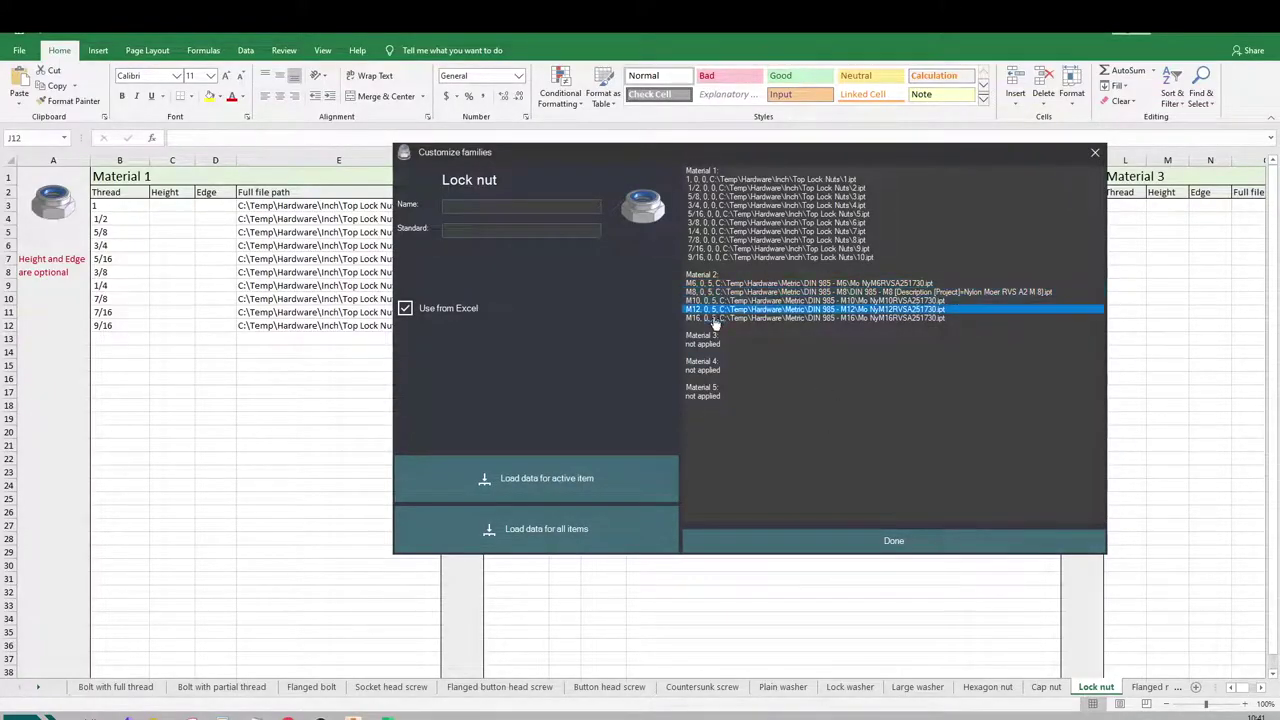
pyautogui.click(905, 538)
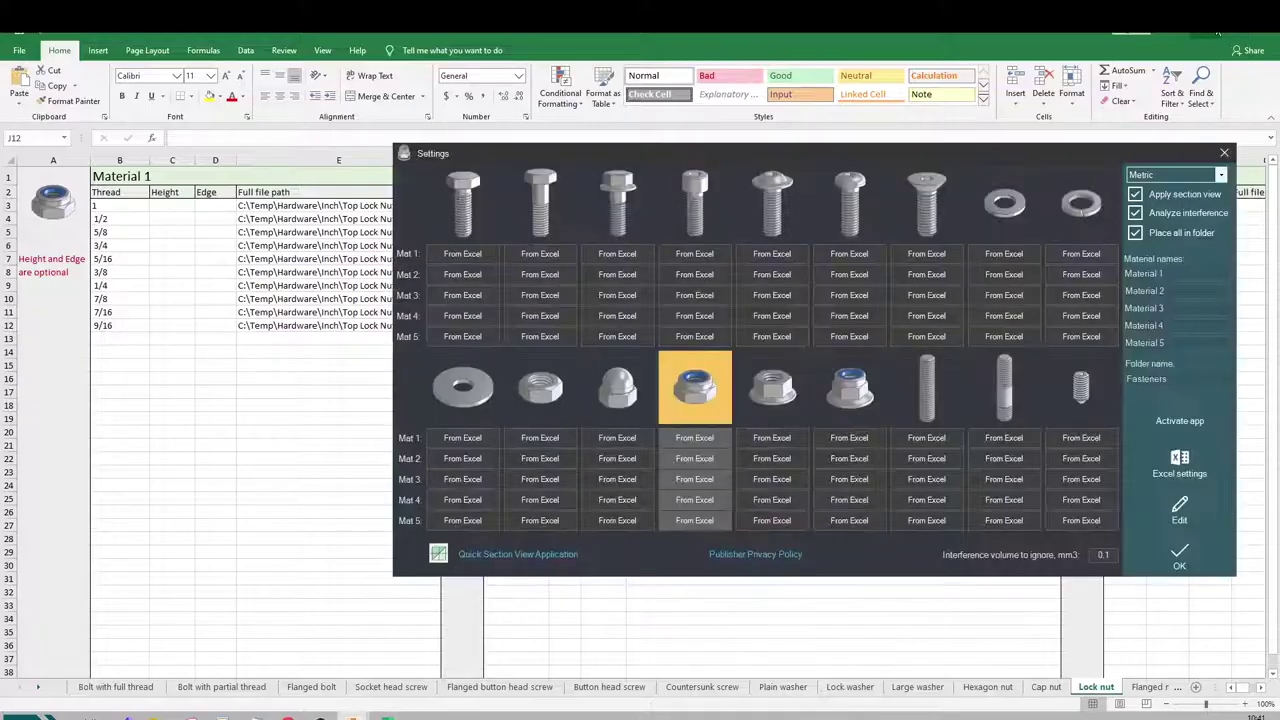
pyautogui.click(1217, 31)
pyautogui.click(1175, 560)
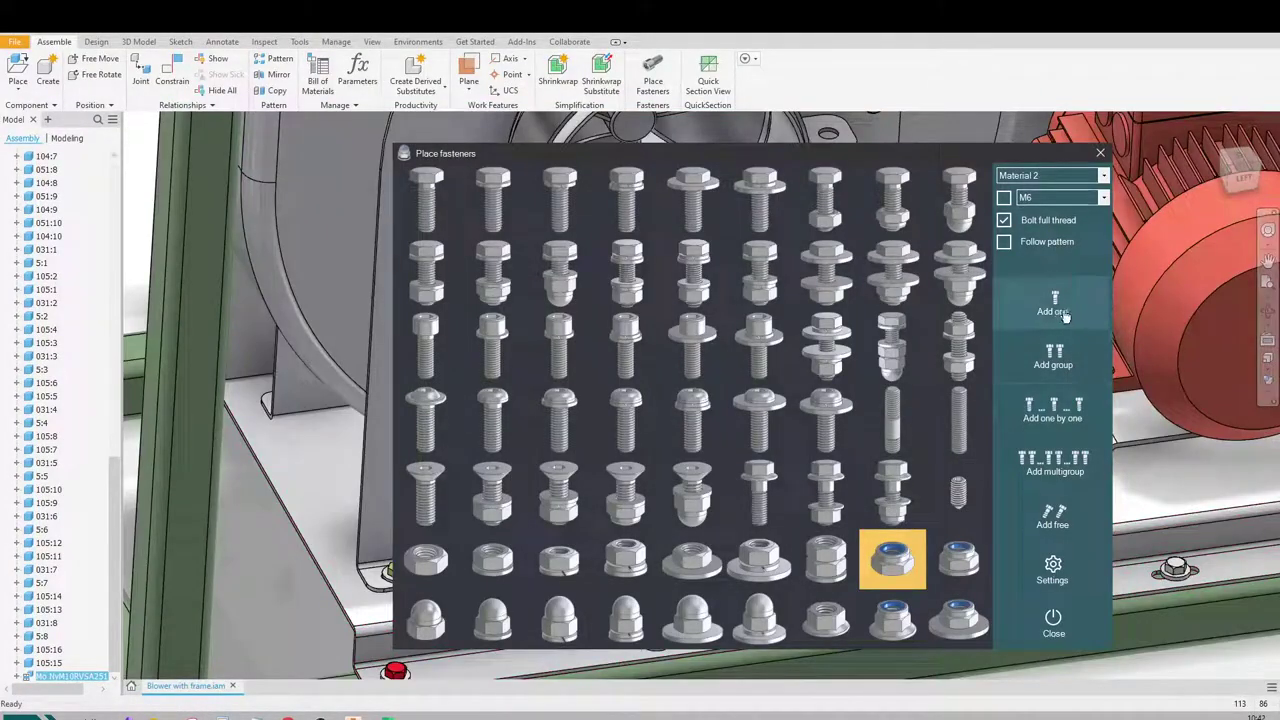
# - Place one Material 2 lock nut in the motor support's empty rear foot hole and delete the earlier nut from the front hole
pyautogui.click(1053, 303)
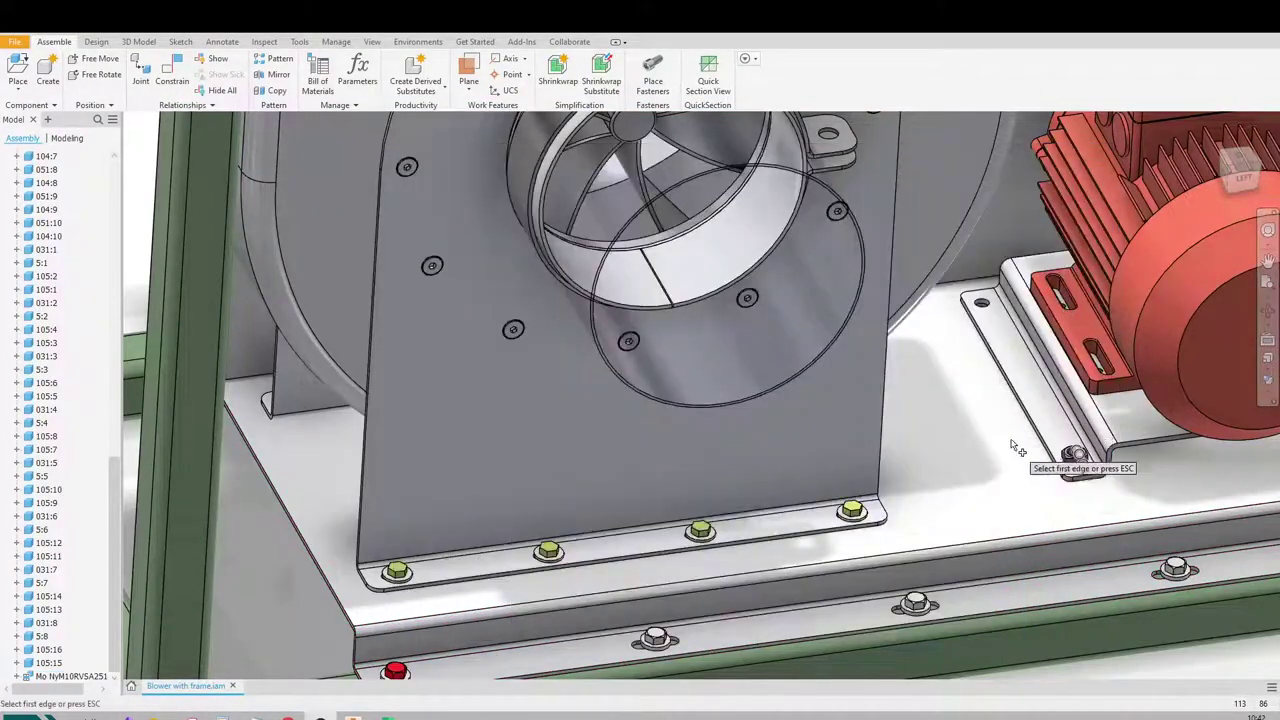
pyautogui.moveTo(1077, 414); pyautogui.dragTo(811, 420, button='middle')
pyautogui.scroll(-3, 803, 334)
pyautogui.click(648, 282)
pyautogui.click(648, 289)
pyautogui.keyDown('shift'); pyautogui.moveTo(667, 292); pyautogui.dragTo(745, 310, button='middle'); pyautogui.keyUp('shift')
pyautogui.click(767, 431)
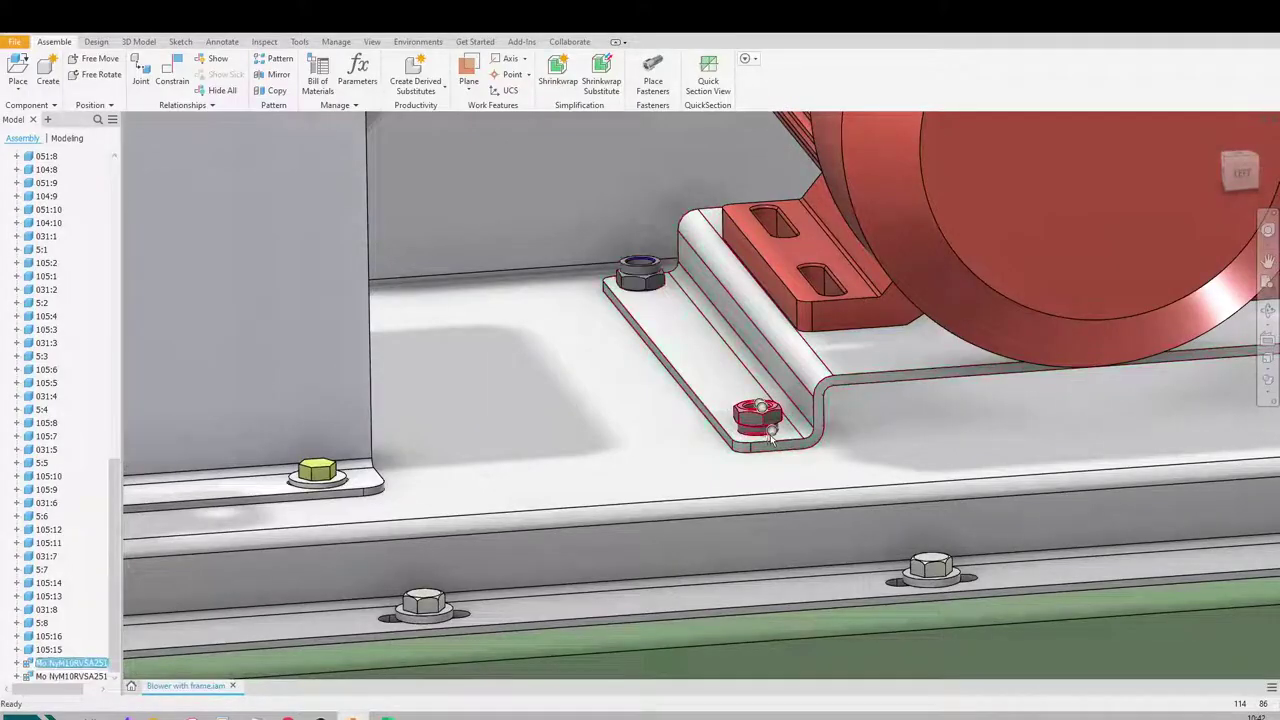
pyautogui.press('Delete')
# - Switch to the Excel workbook and examine the optional edge column on the Bolt with full thread sheet
pyautogui.click(388, 716)
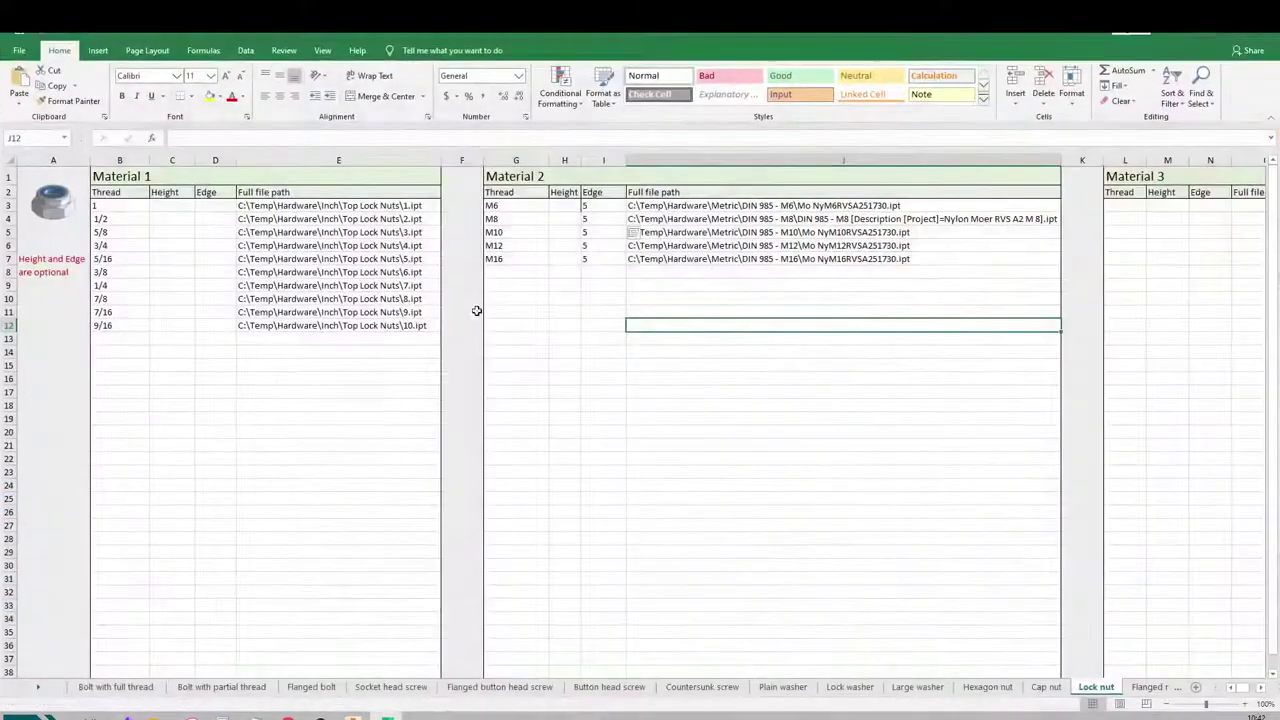
pyautogui.click(115, 687)
pyautogui.click(230, 464)
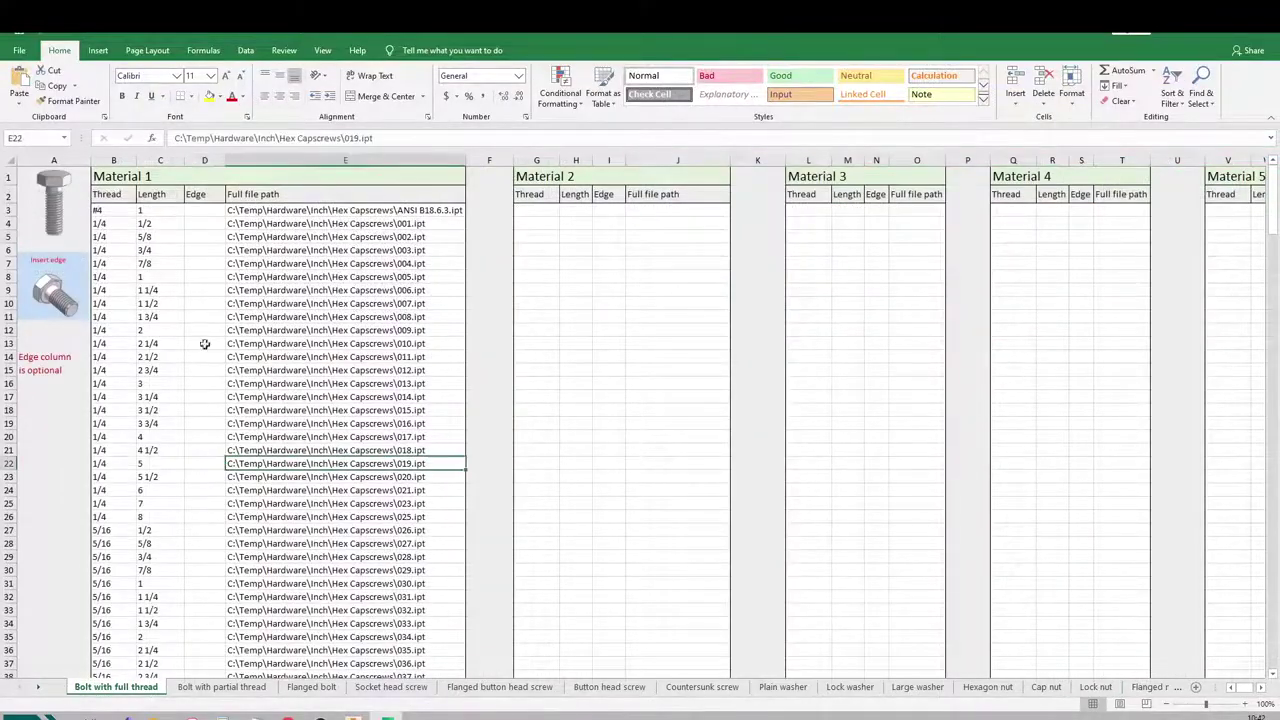
# - Switch back to Inventor and open Place Fasteners for the blower assembly
pyautogui.click(1208, 35)
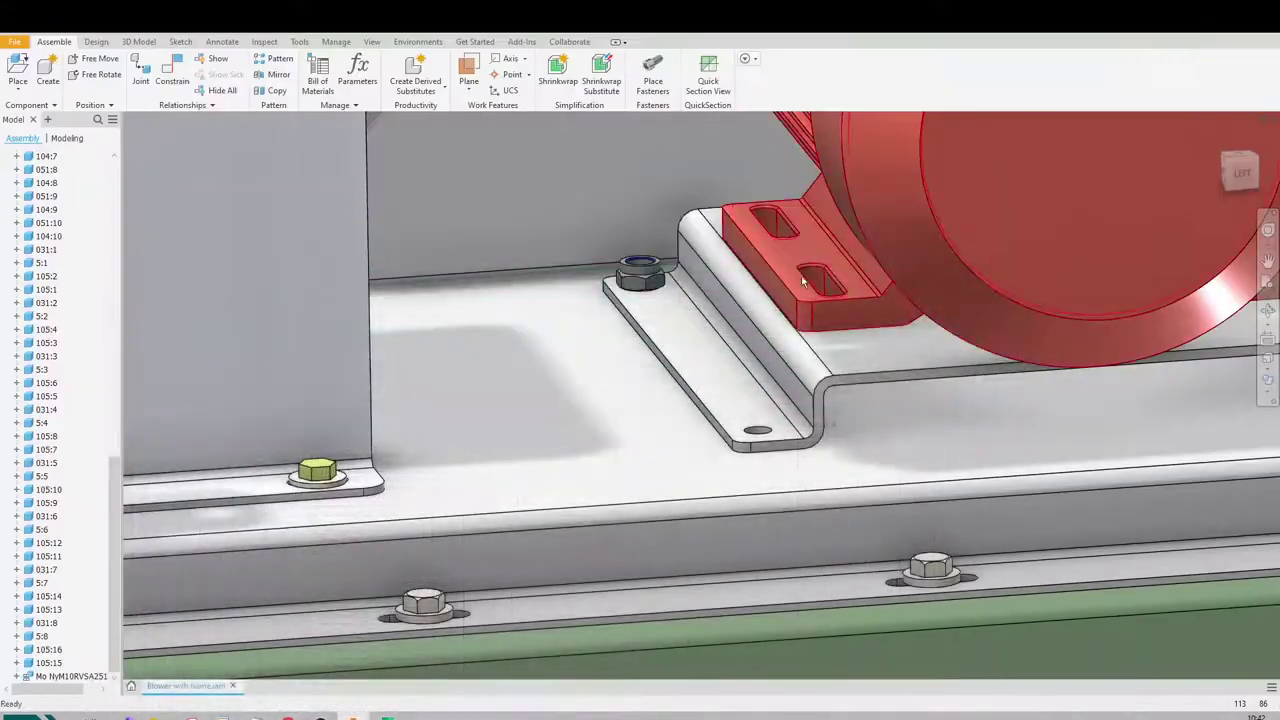
pyautogui.click(652, 80)
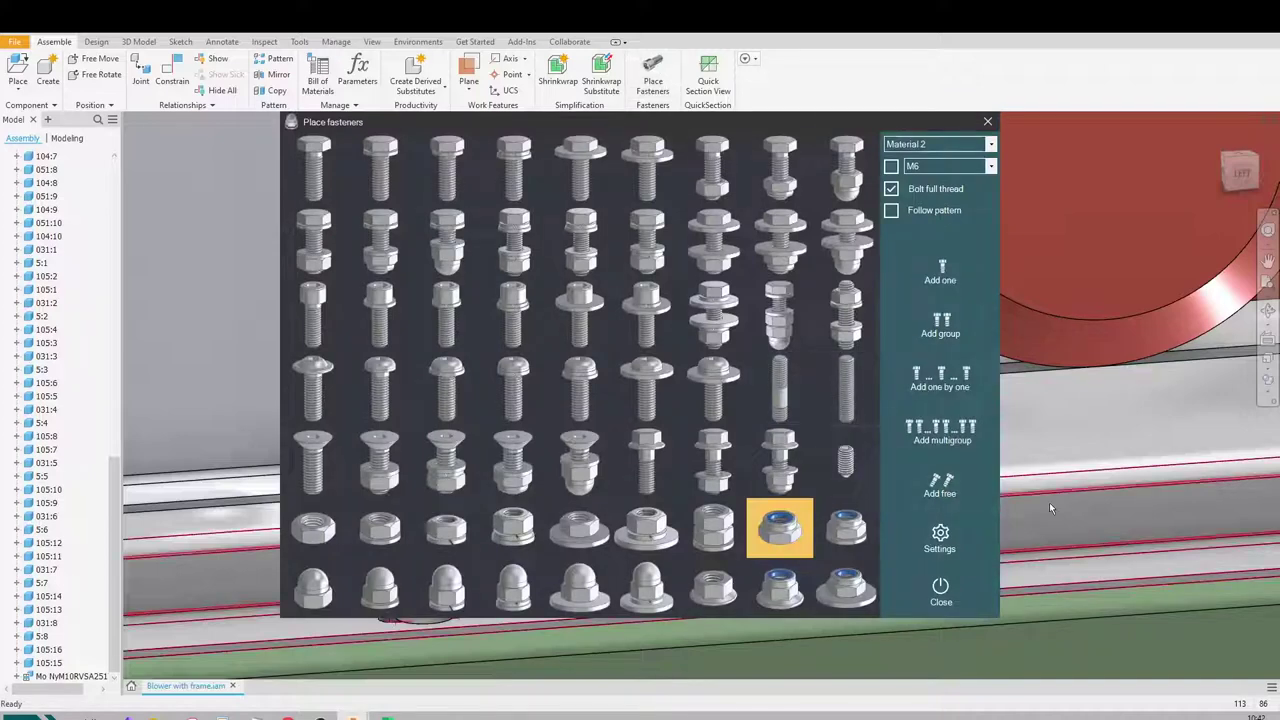